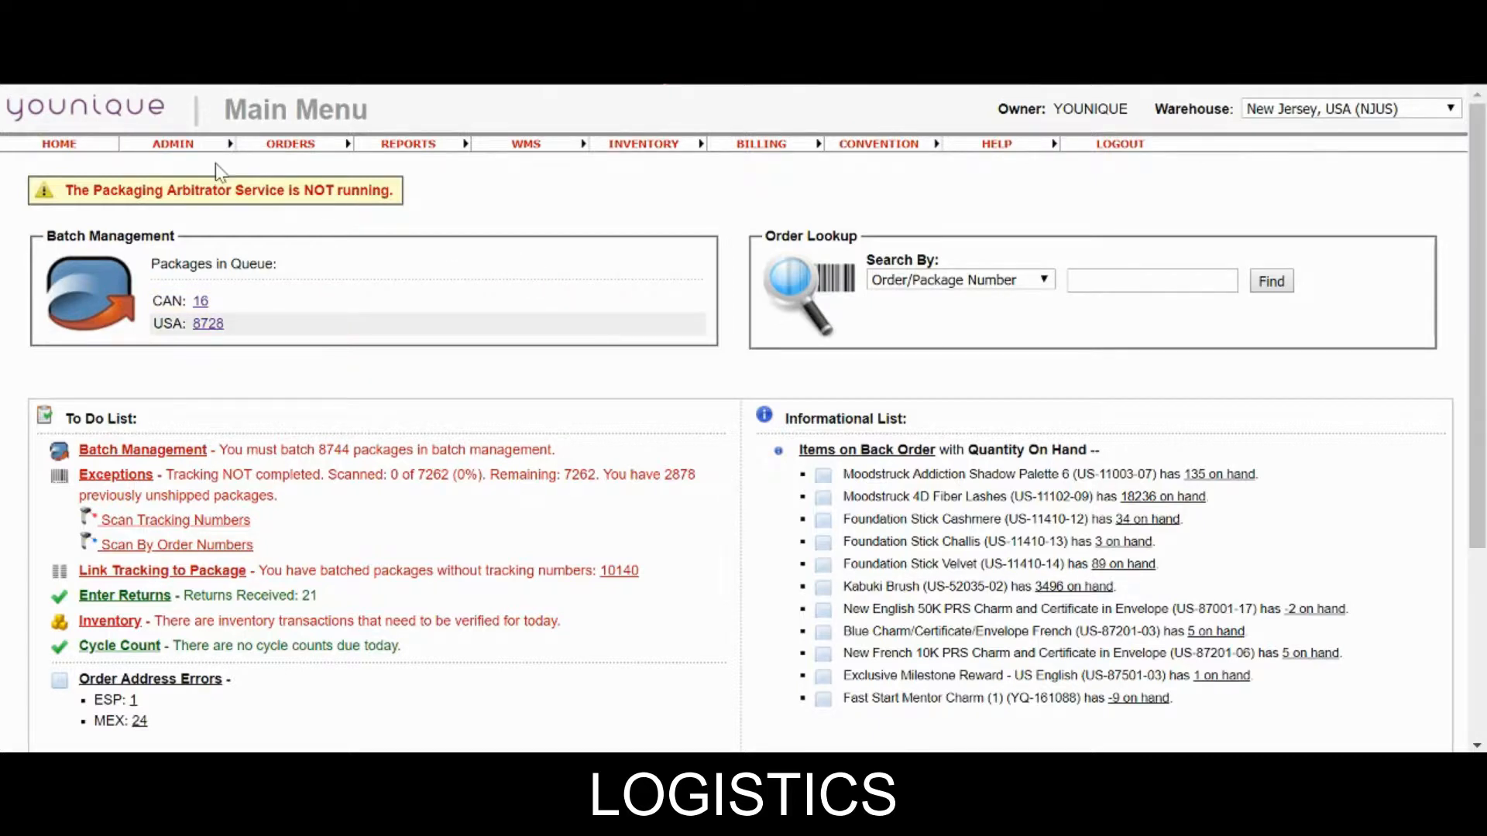
# From ADMIN > Warehouse Setup, start a new warehouse and focus the Warehouse Identification field.
pyautogui.click(178, 144)
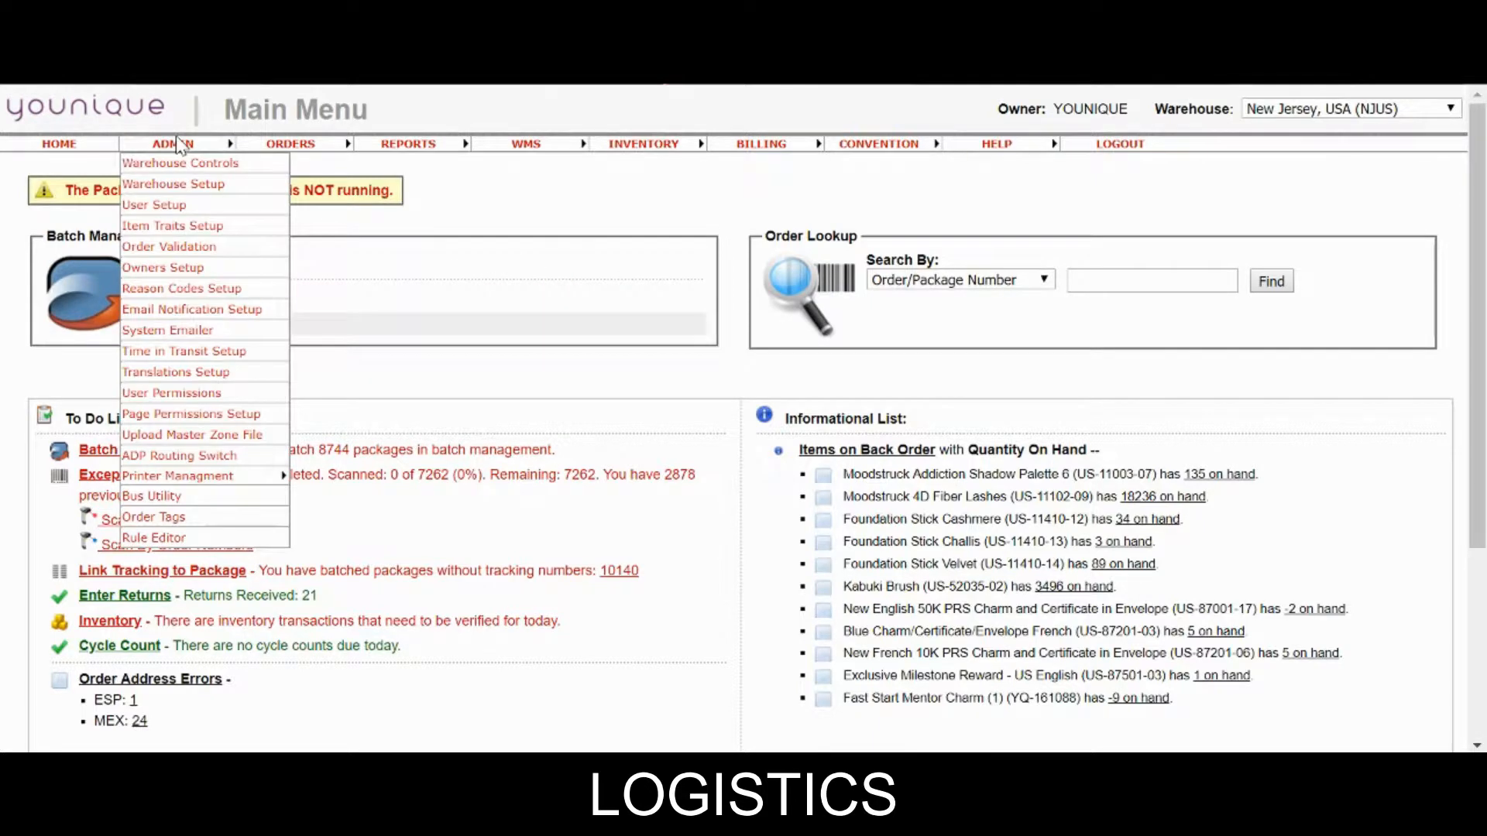
pyautogui.click(172, 185)
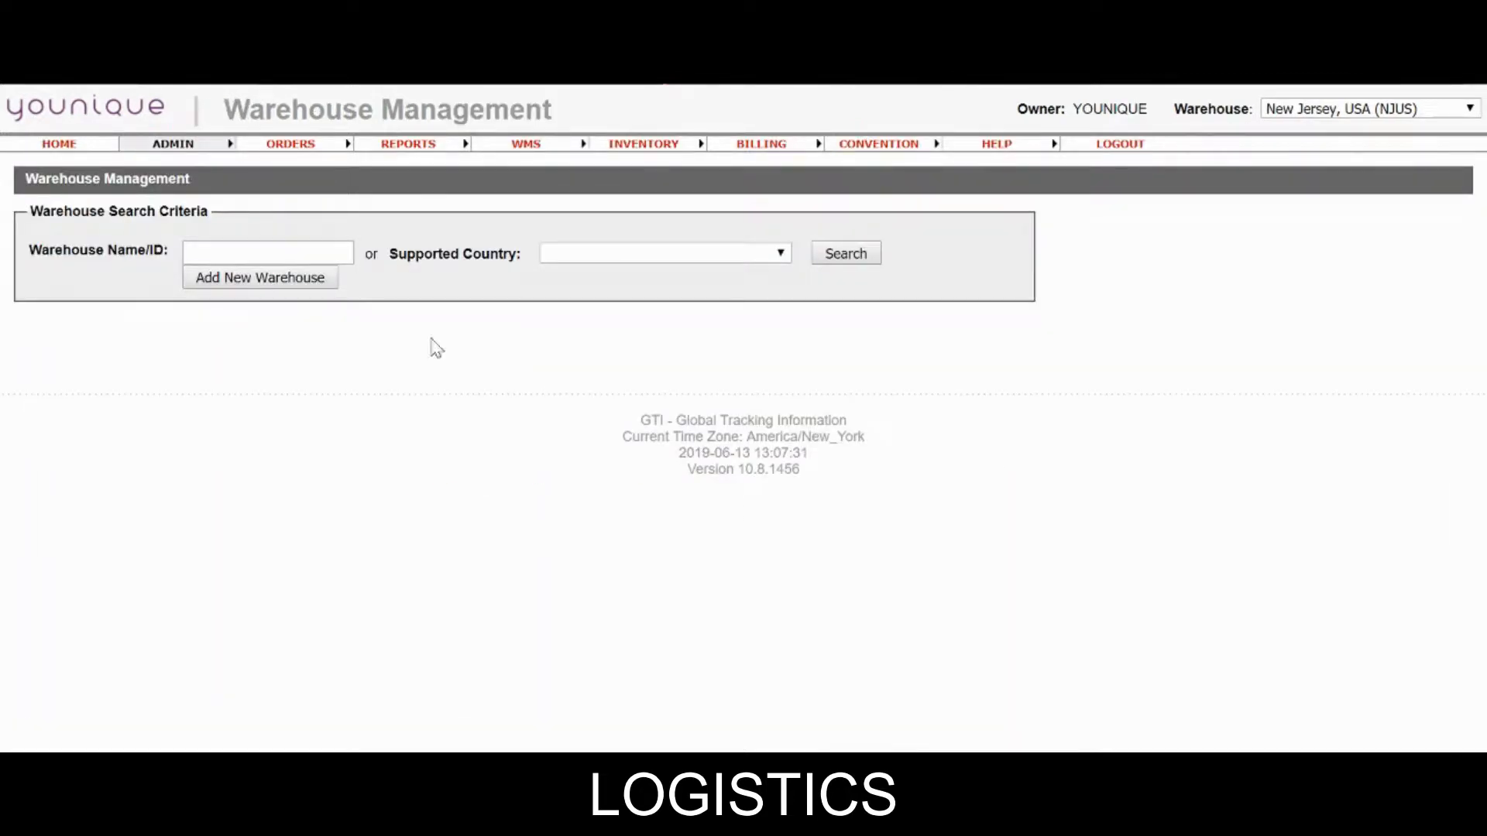
pyautogui.click(275, 280)
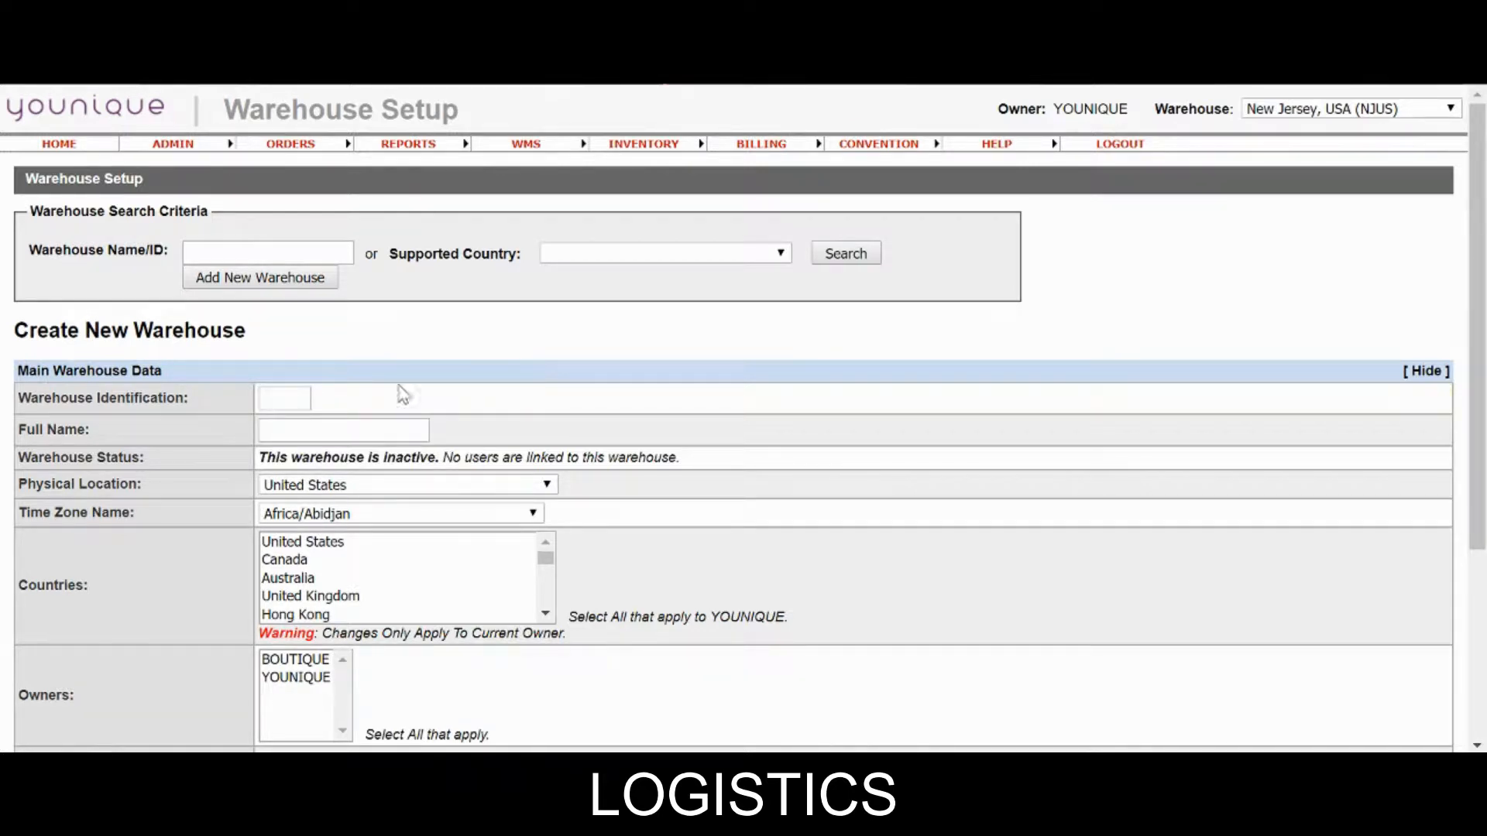
pyautogui.click(284, 398)
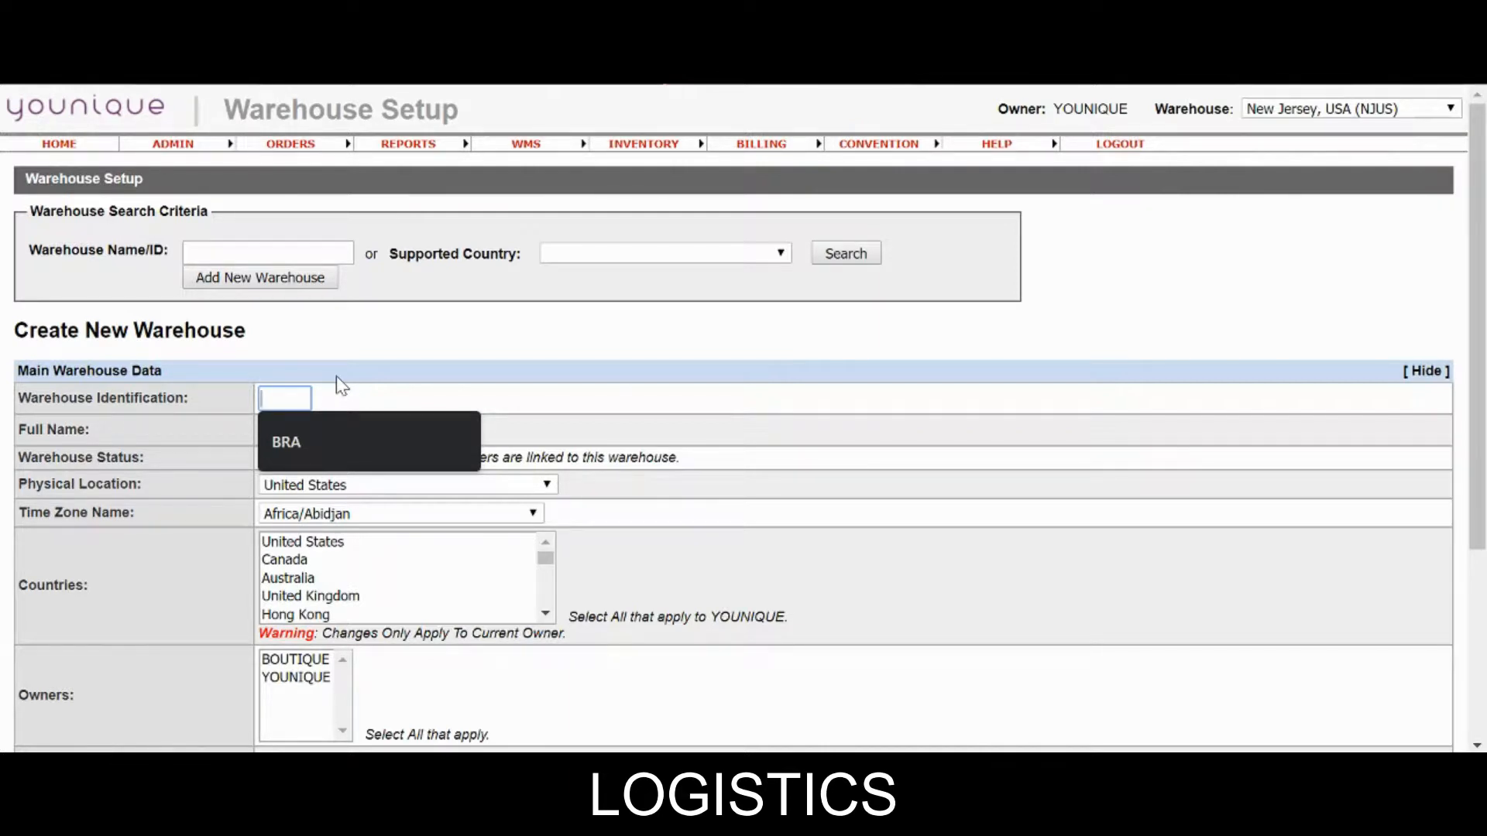
# Enter warehouse ID BRA, full name Brazil, and physical location Brazil.
pyautogui.write('BRA')
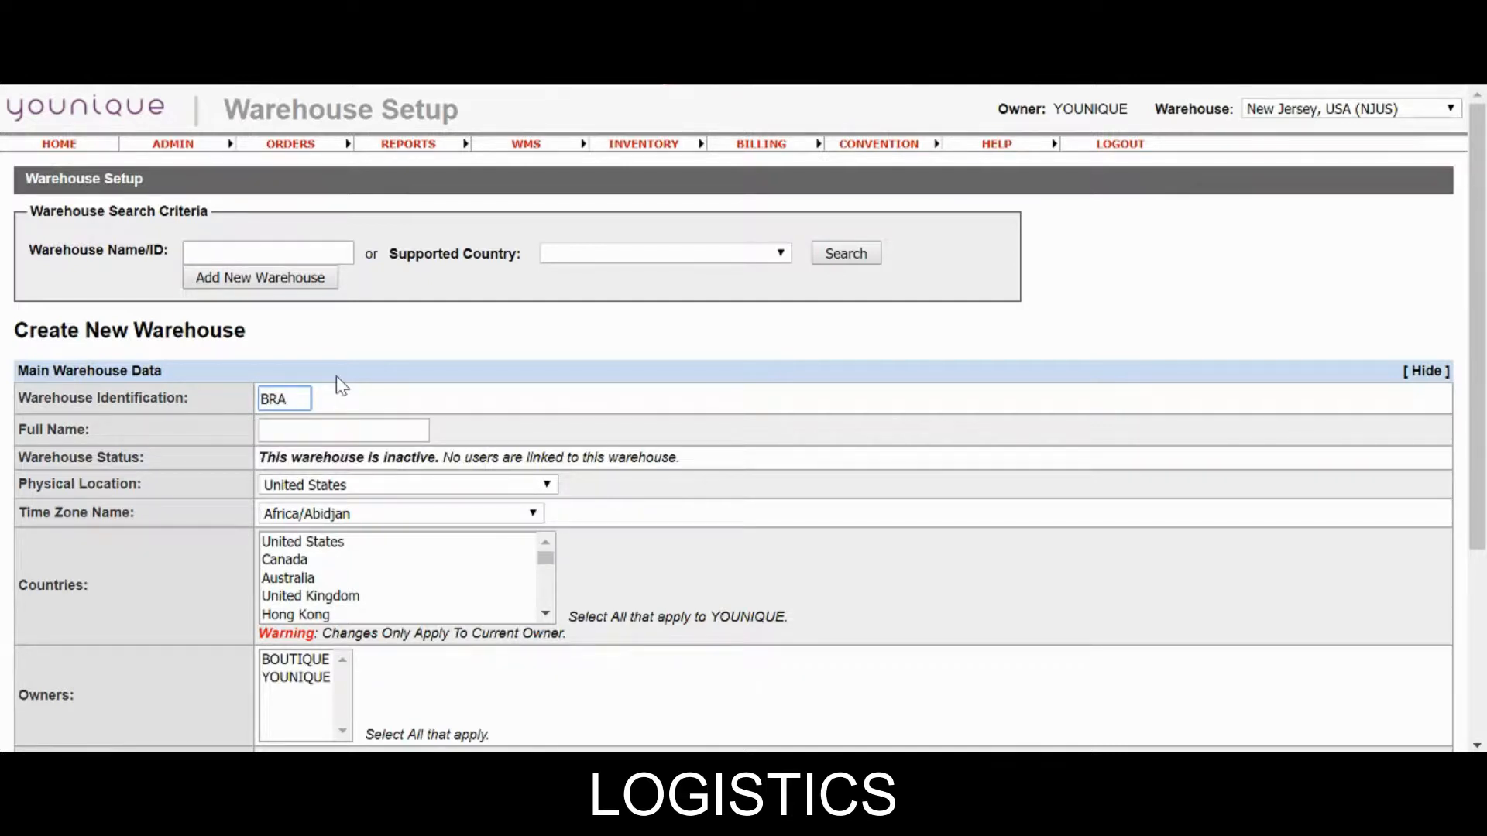
pyautogui.click(339, 429)
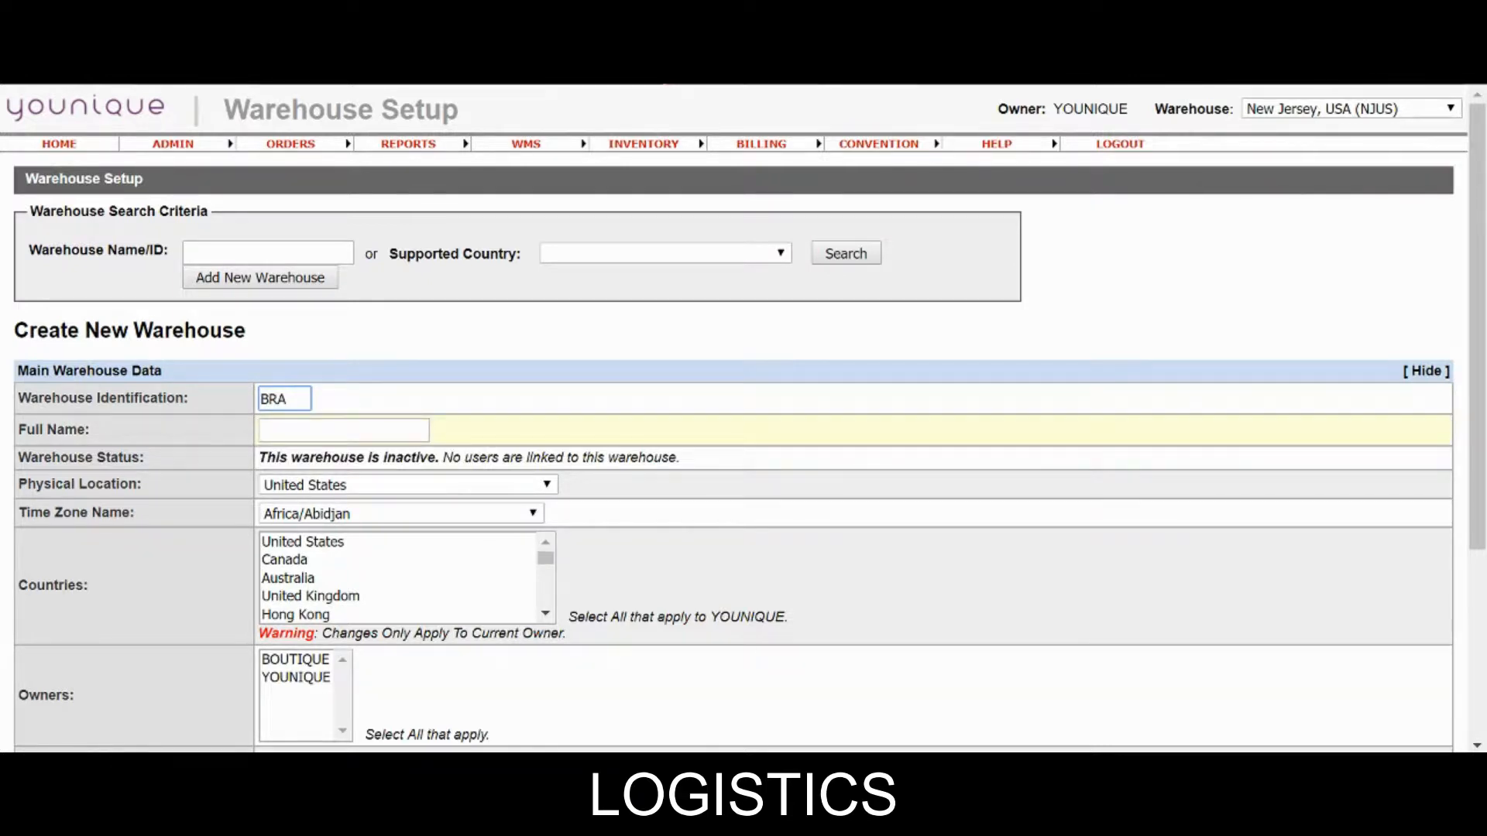
pyautogui.write('Brazil')
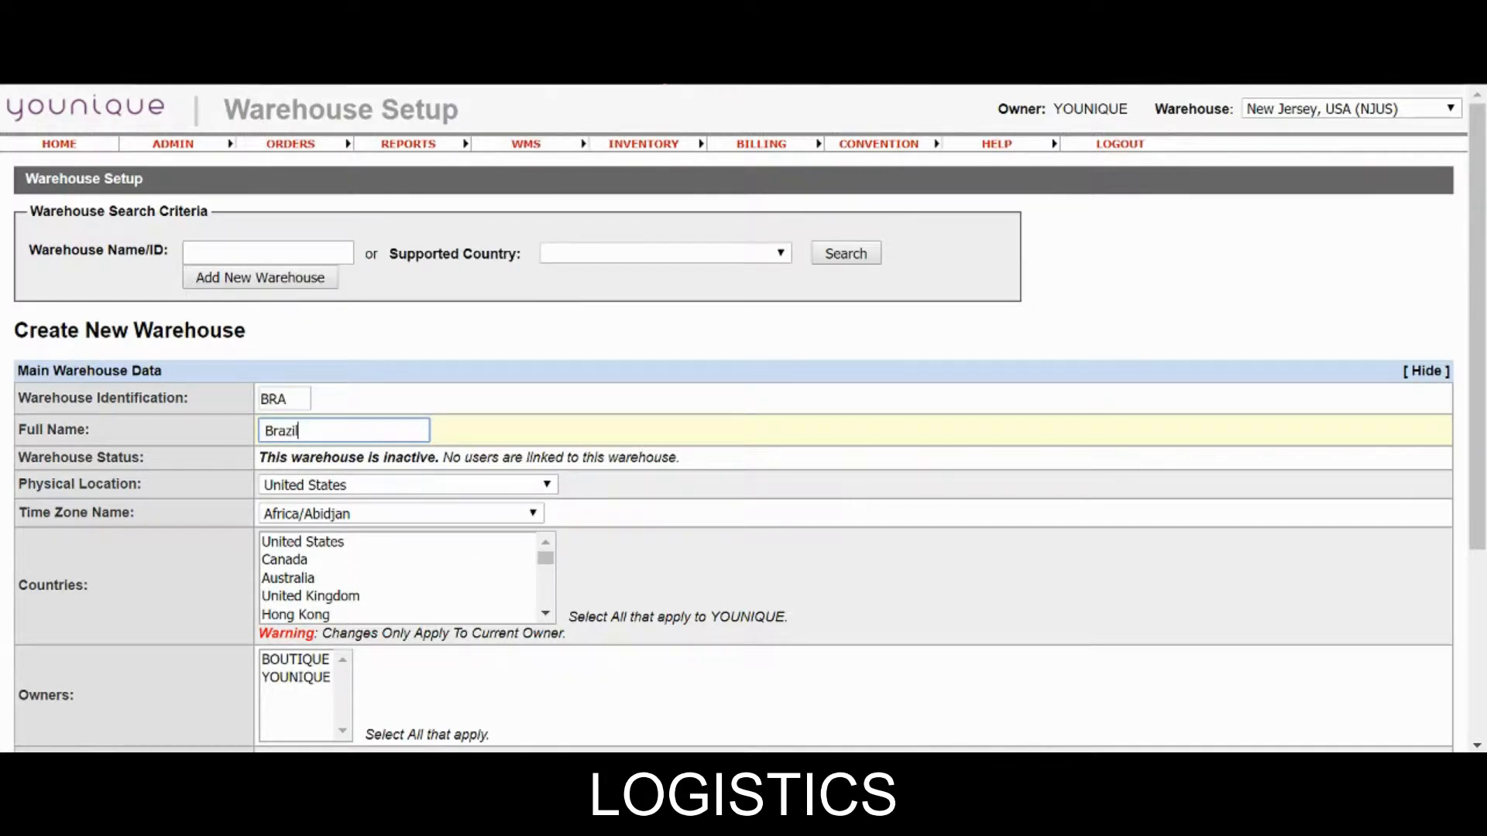
pyautogui.press('Tab')
pyautogui.click(391, 487)
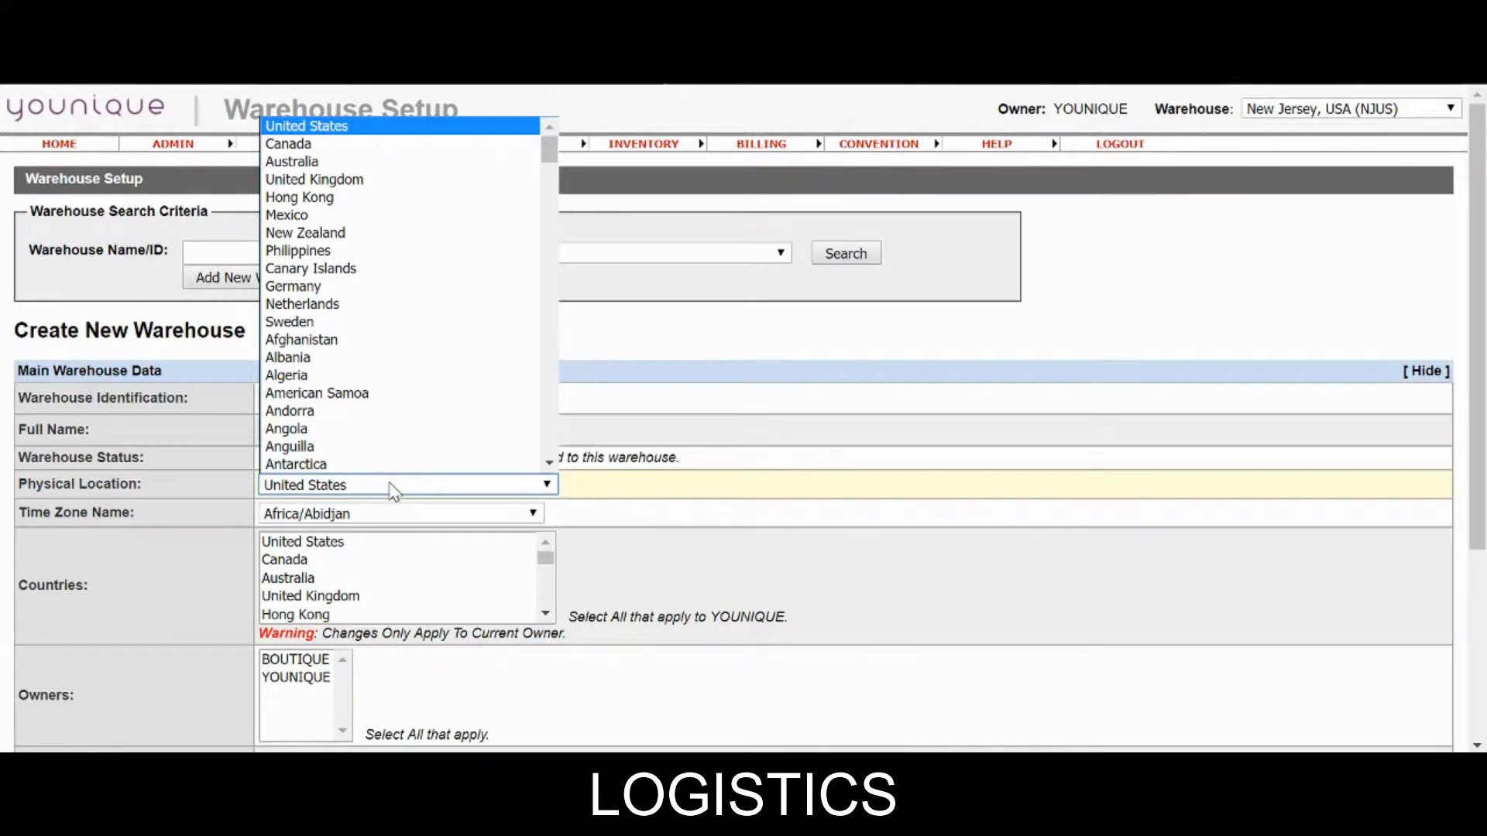
pyautogui.scroll(-6, 370, 450)
pyautogui.scroll(-6, 370, 449)
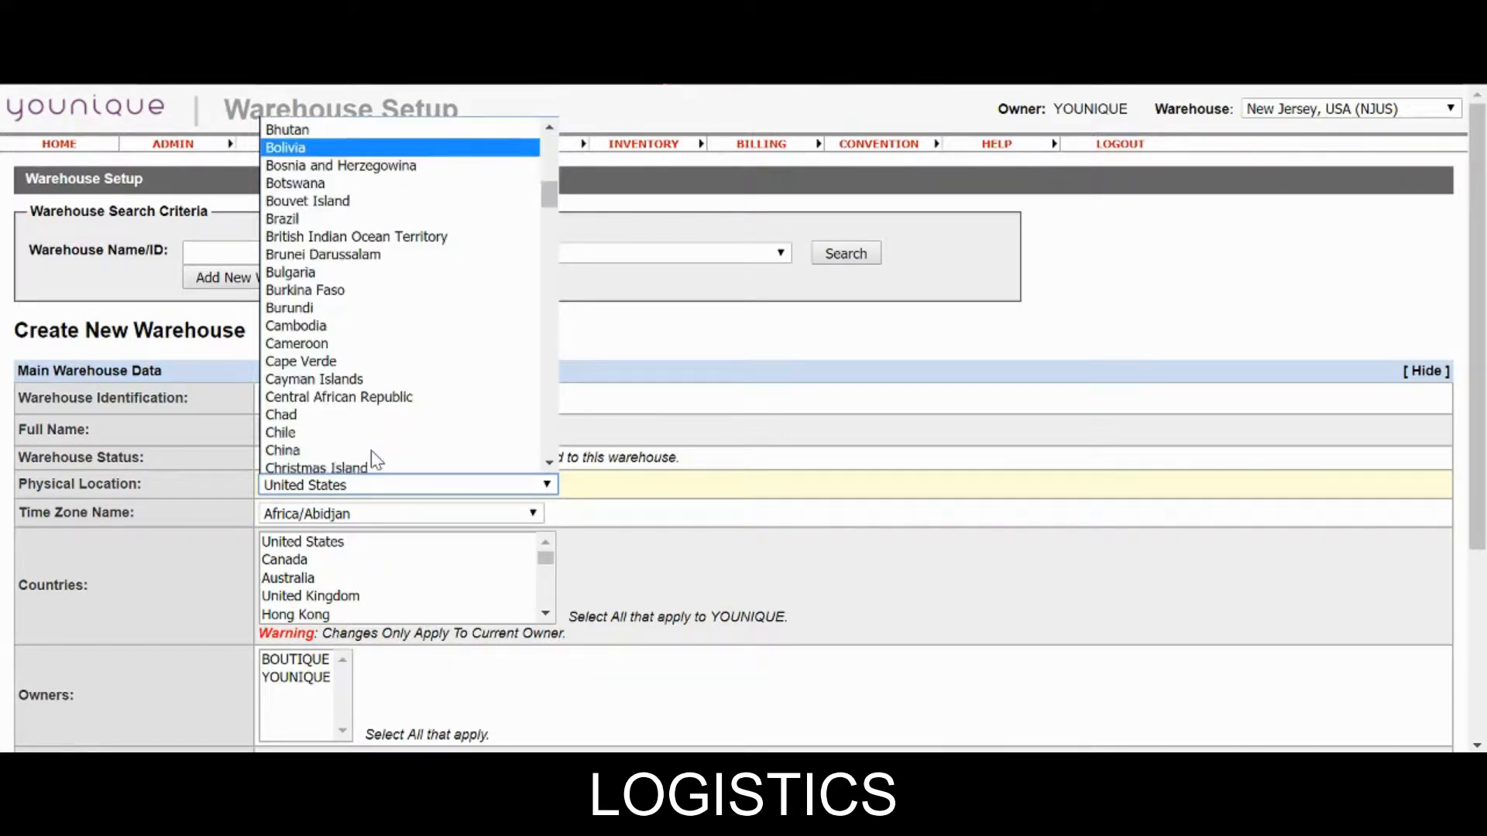
pyautogui.click(357, 219)
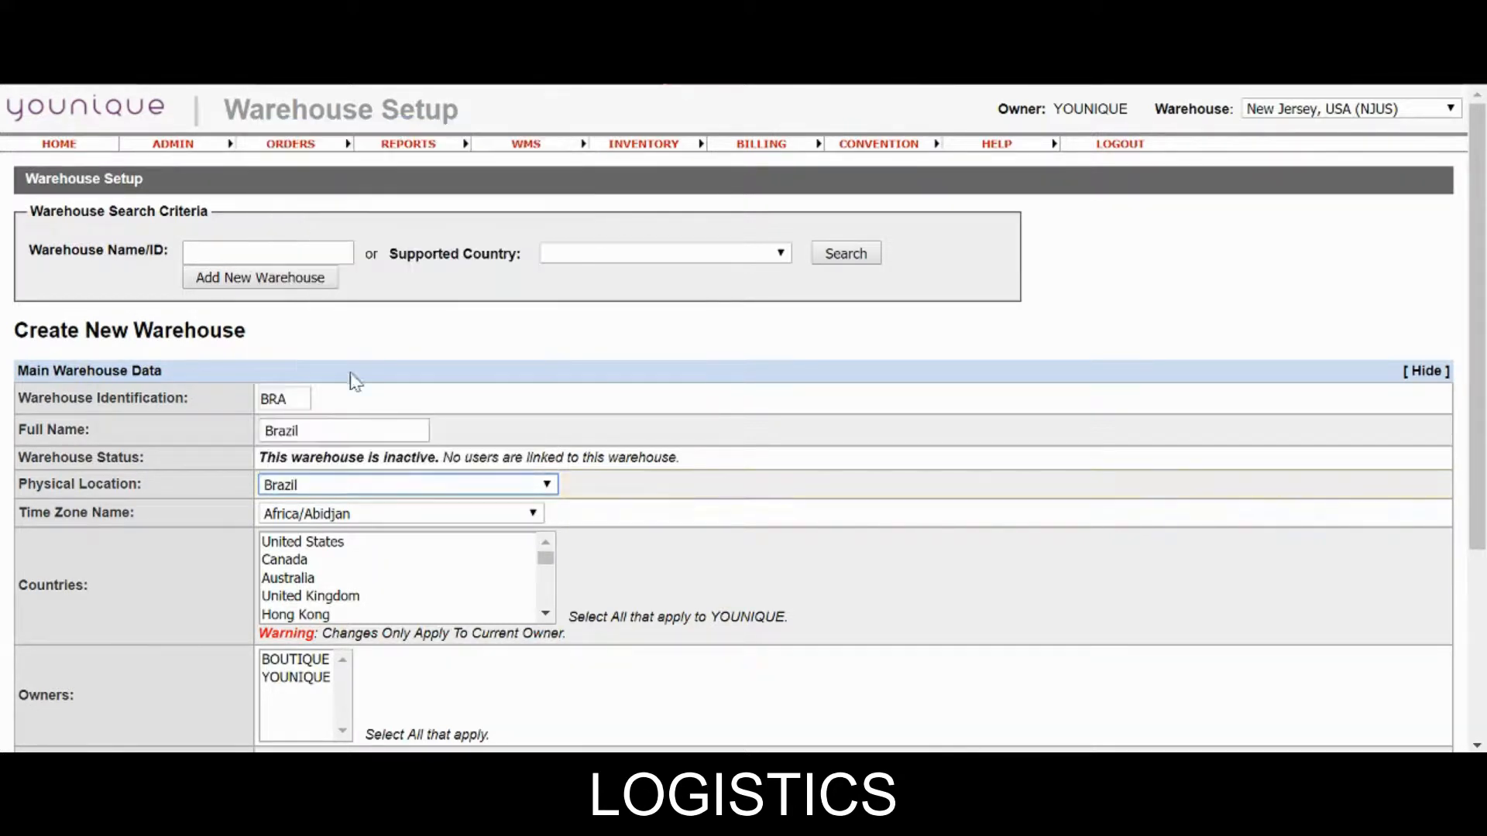
# Set the time zone to America/Sao_Paulo.
pyautogui.press('Tab')
pyautogui.click(391, 513)
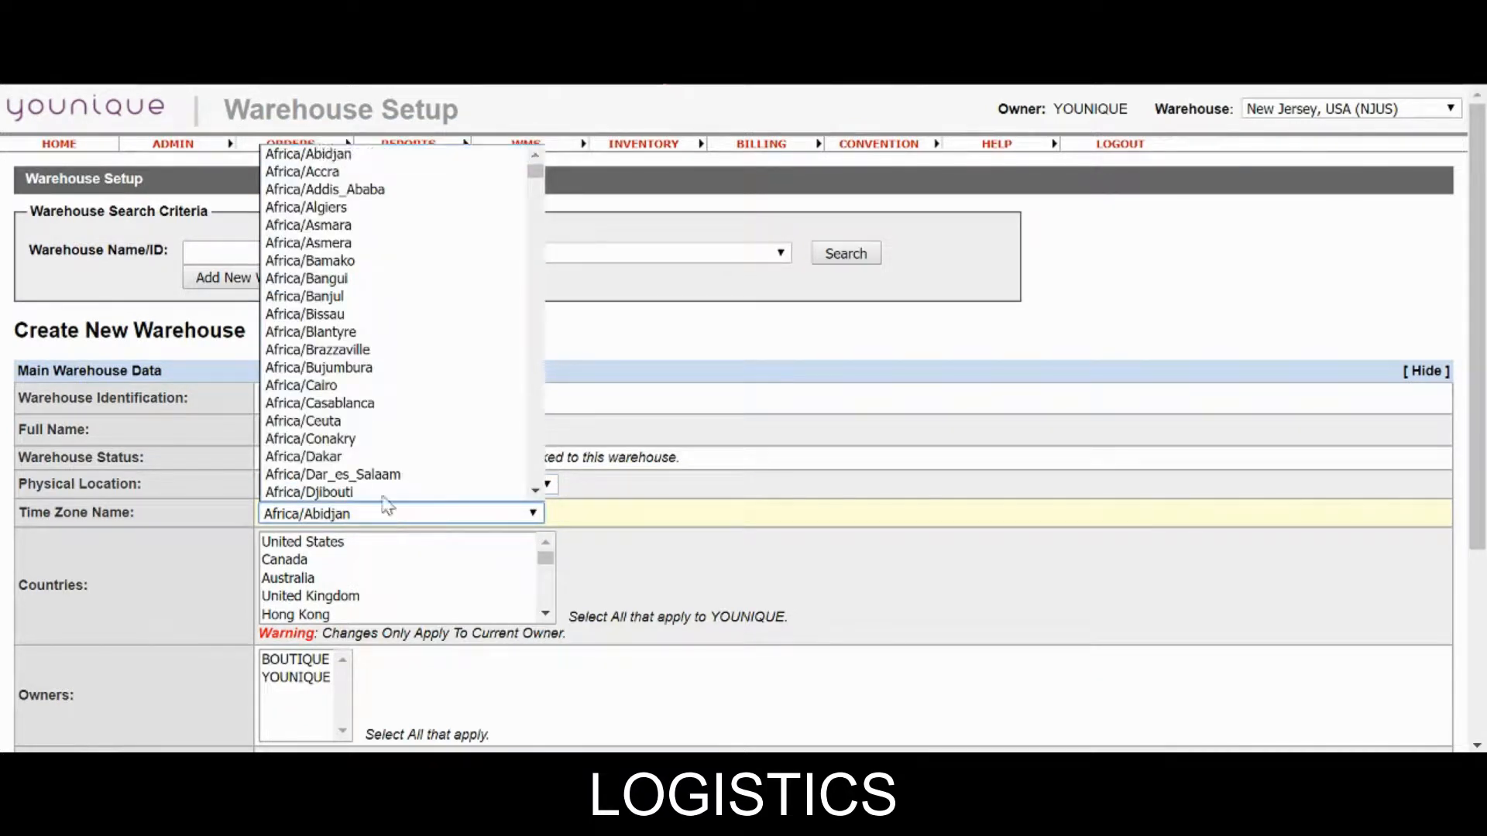
pyautogui.scroll(-20, 344, 437)
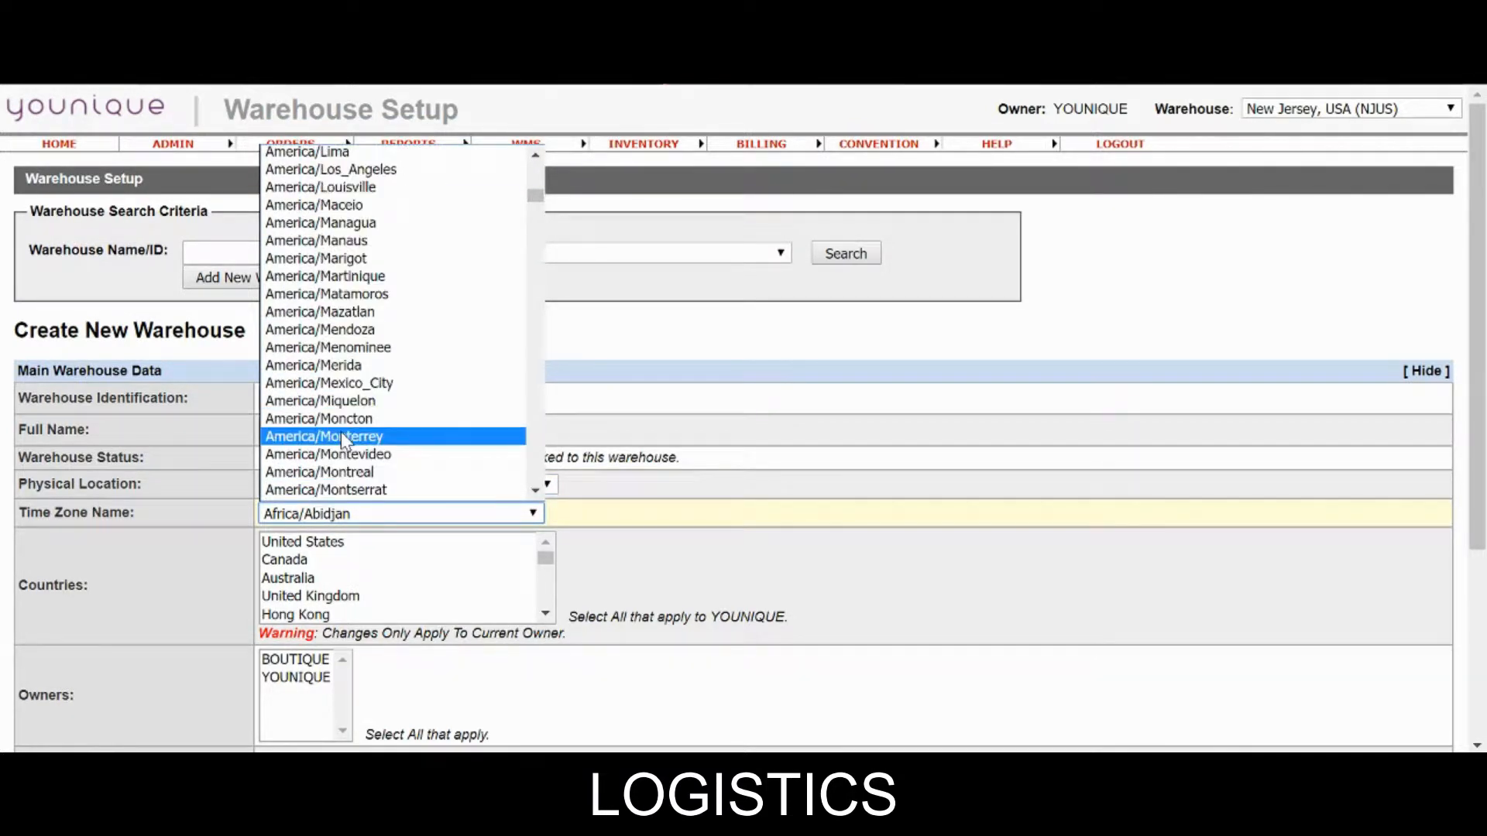
pyautogui.scroll(-18, 342, 439)
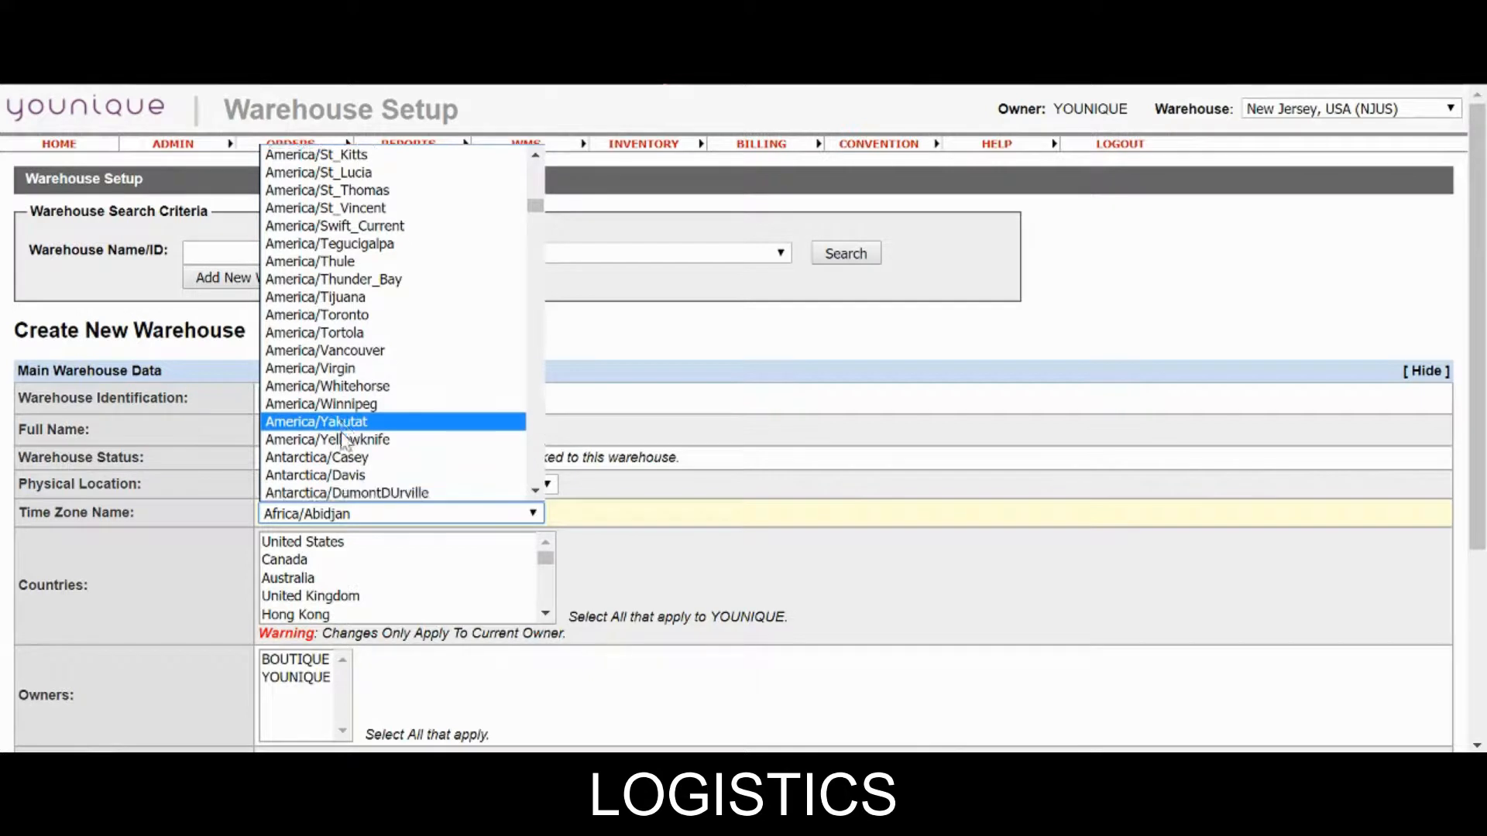
pyautogui.scroll(-6, 344, 438)
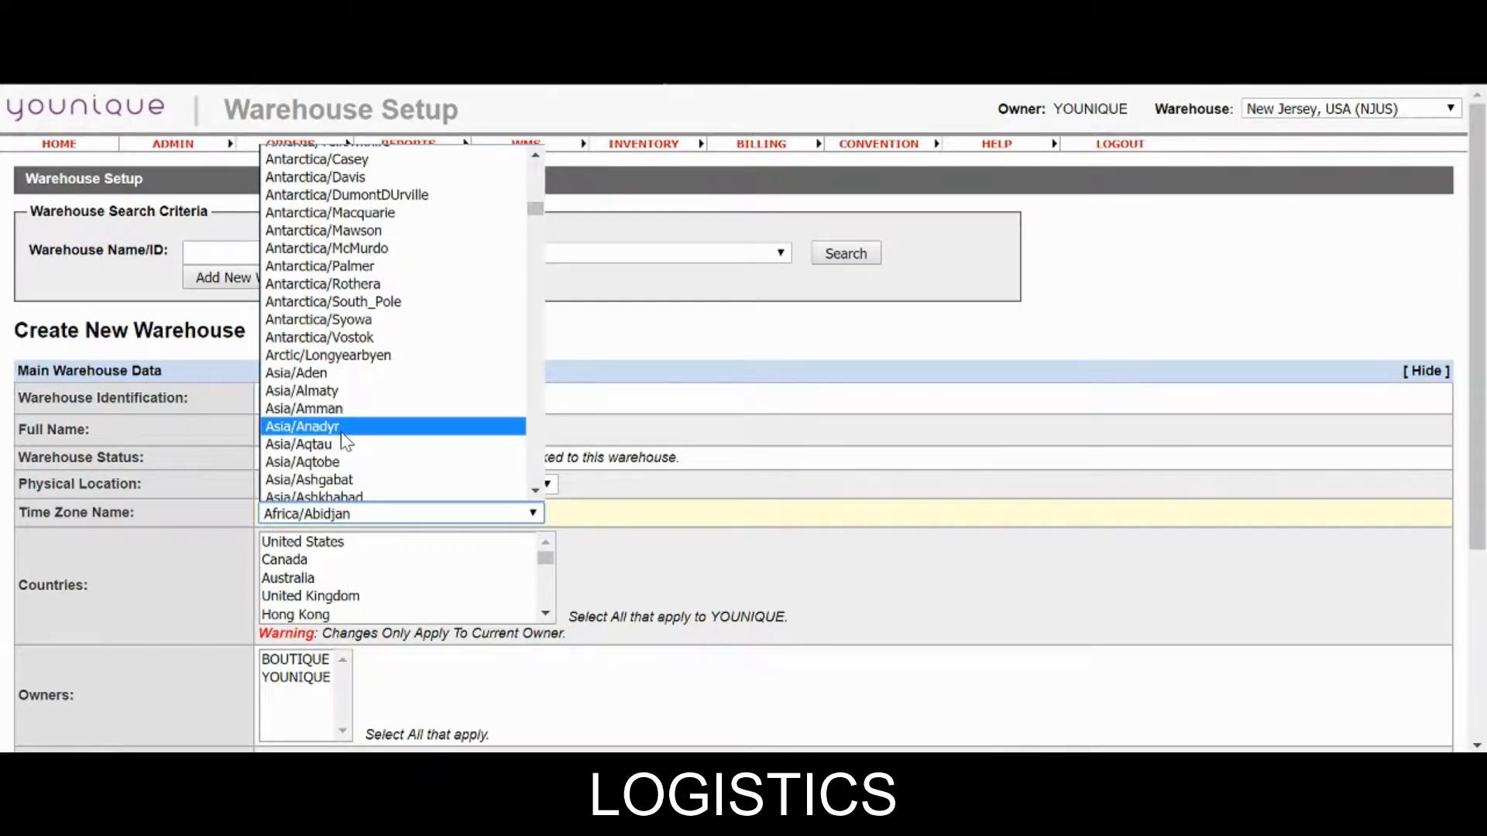
pyautogui.scroll(6, 345, 440)
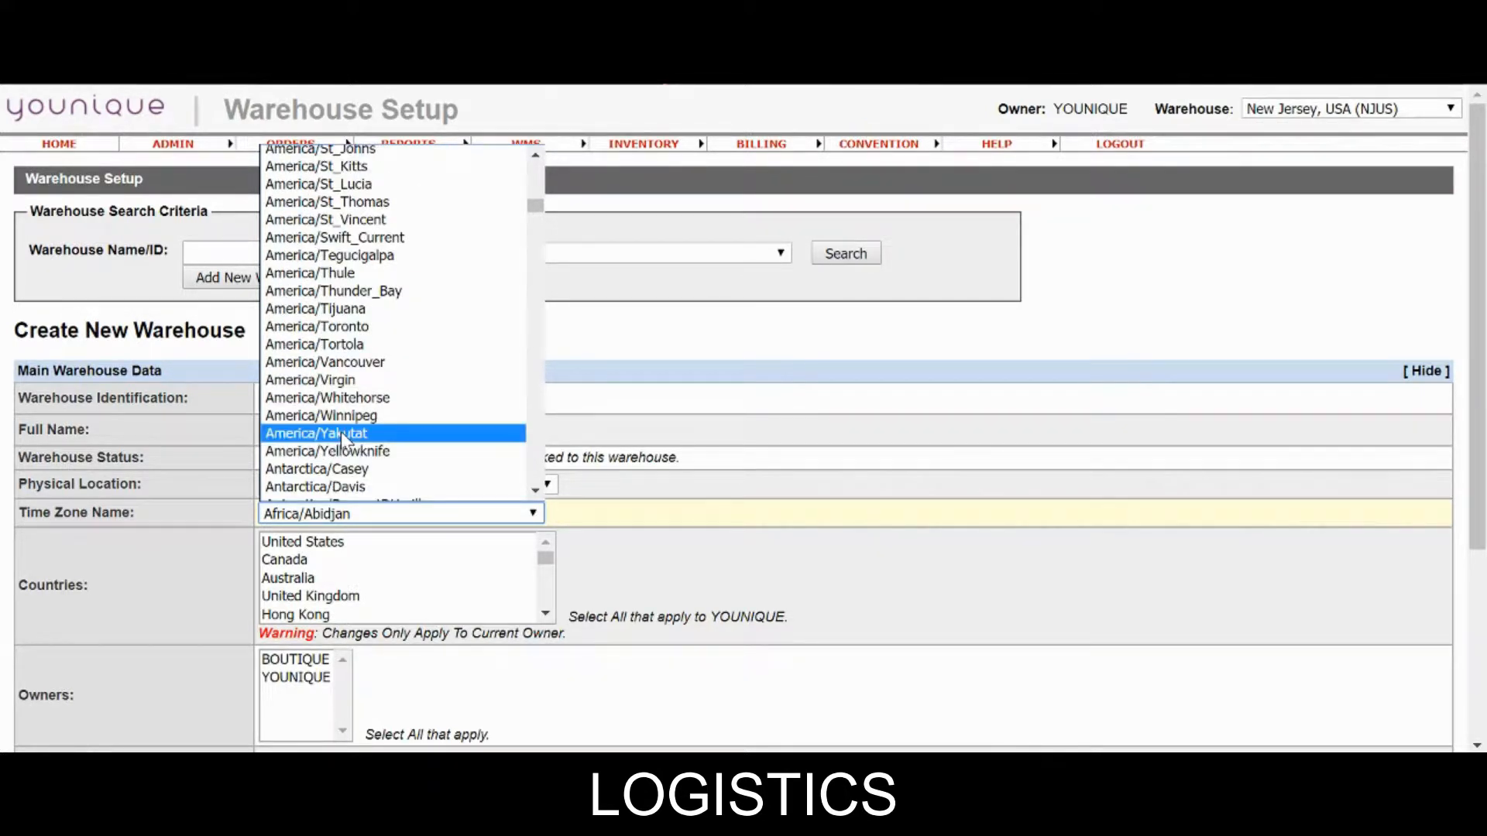
pyautogui.scroll(1, 539, 166)
pyautogui.scroll(3, 540, 168)
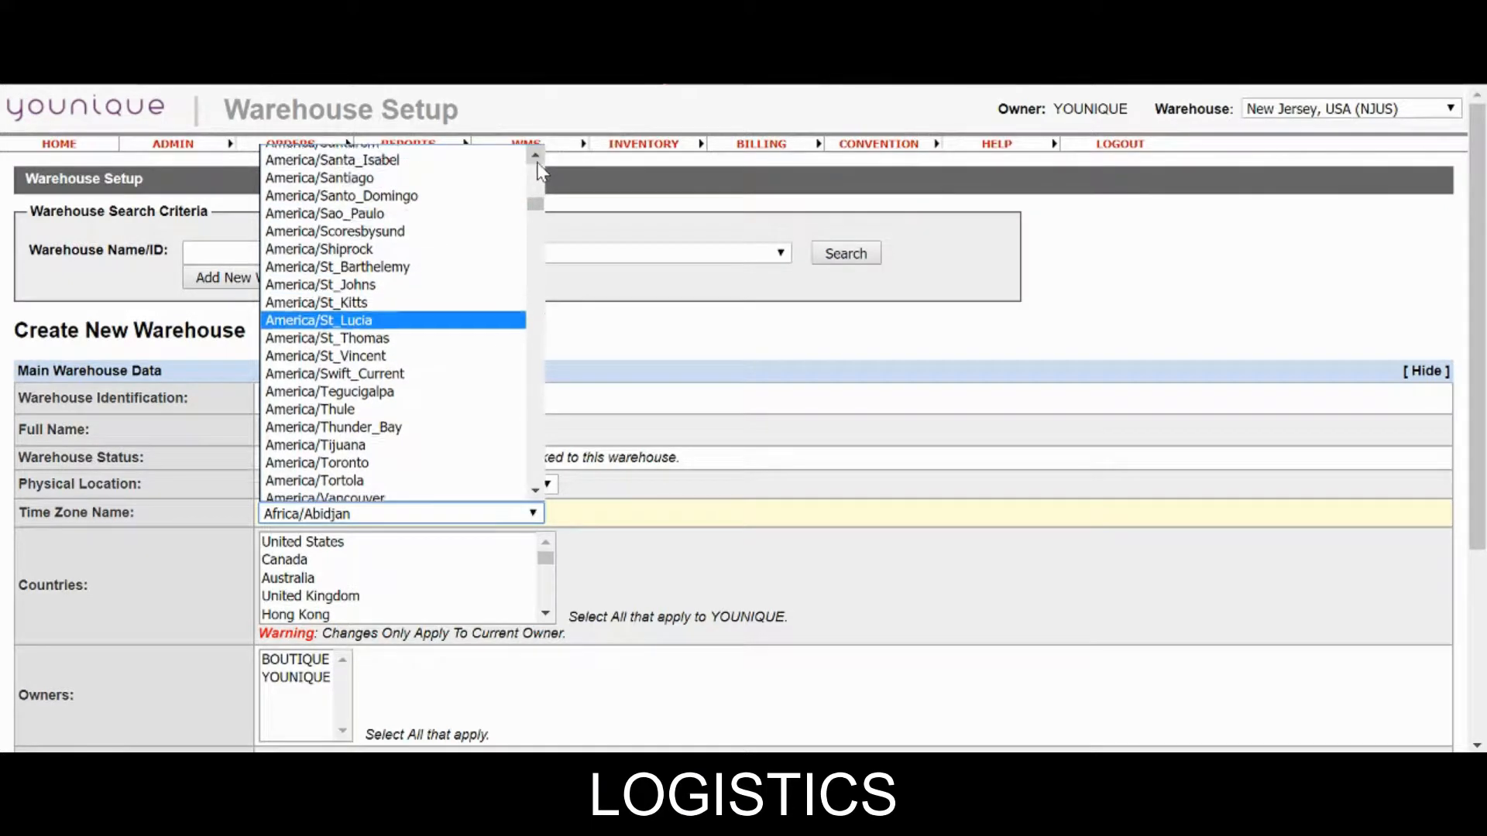
pyautogui.click(325, 212)
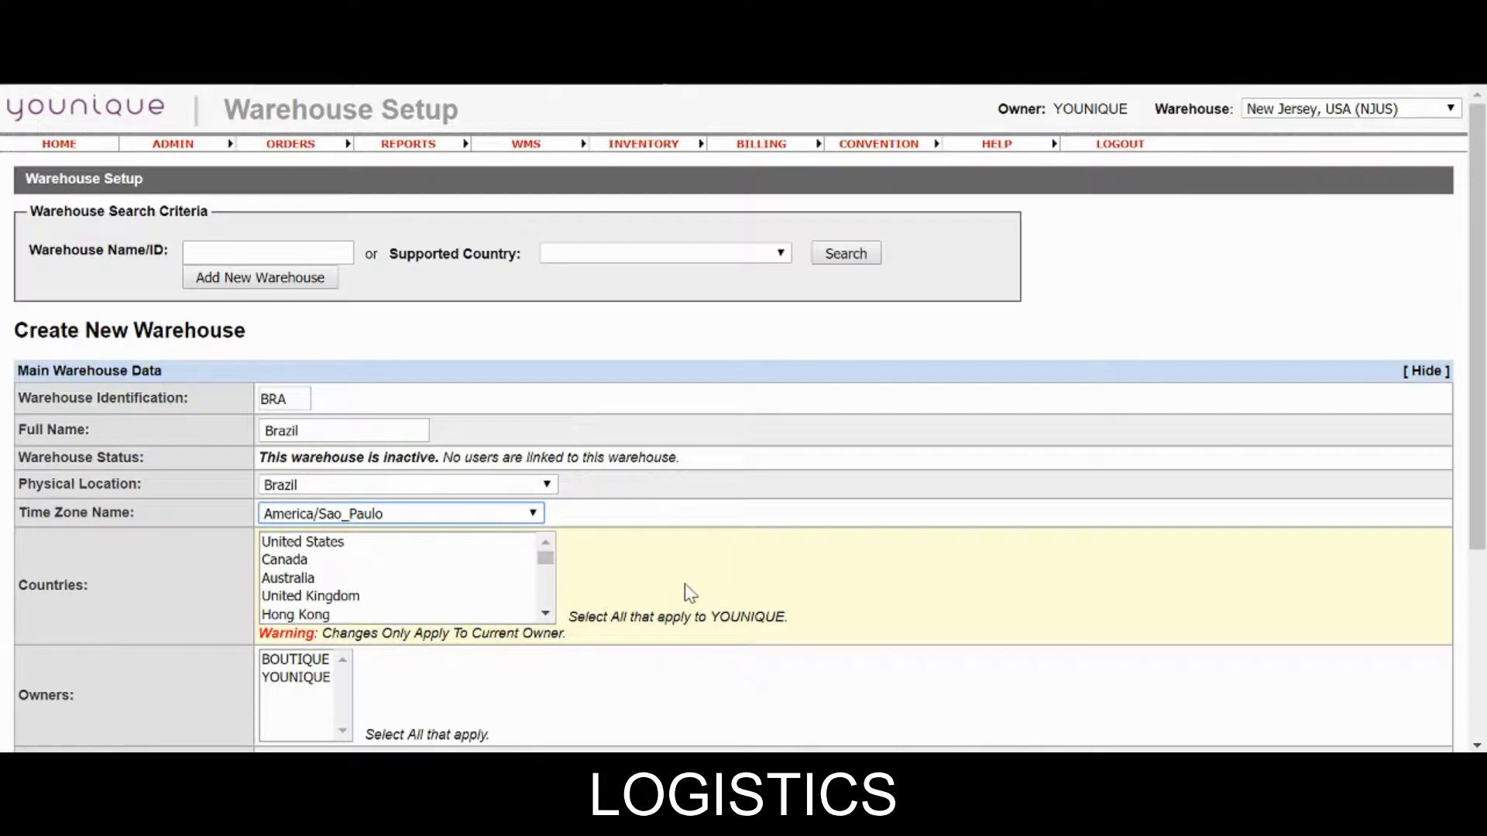
# Set the warehouse's country to Brazil and owner to YOUNIQUE.
pyautogui.click(545, 614)
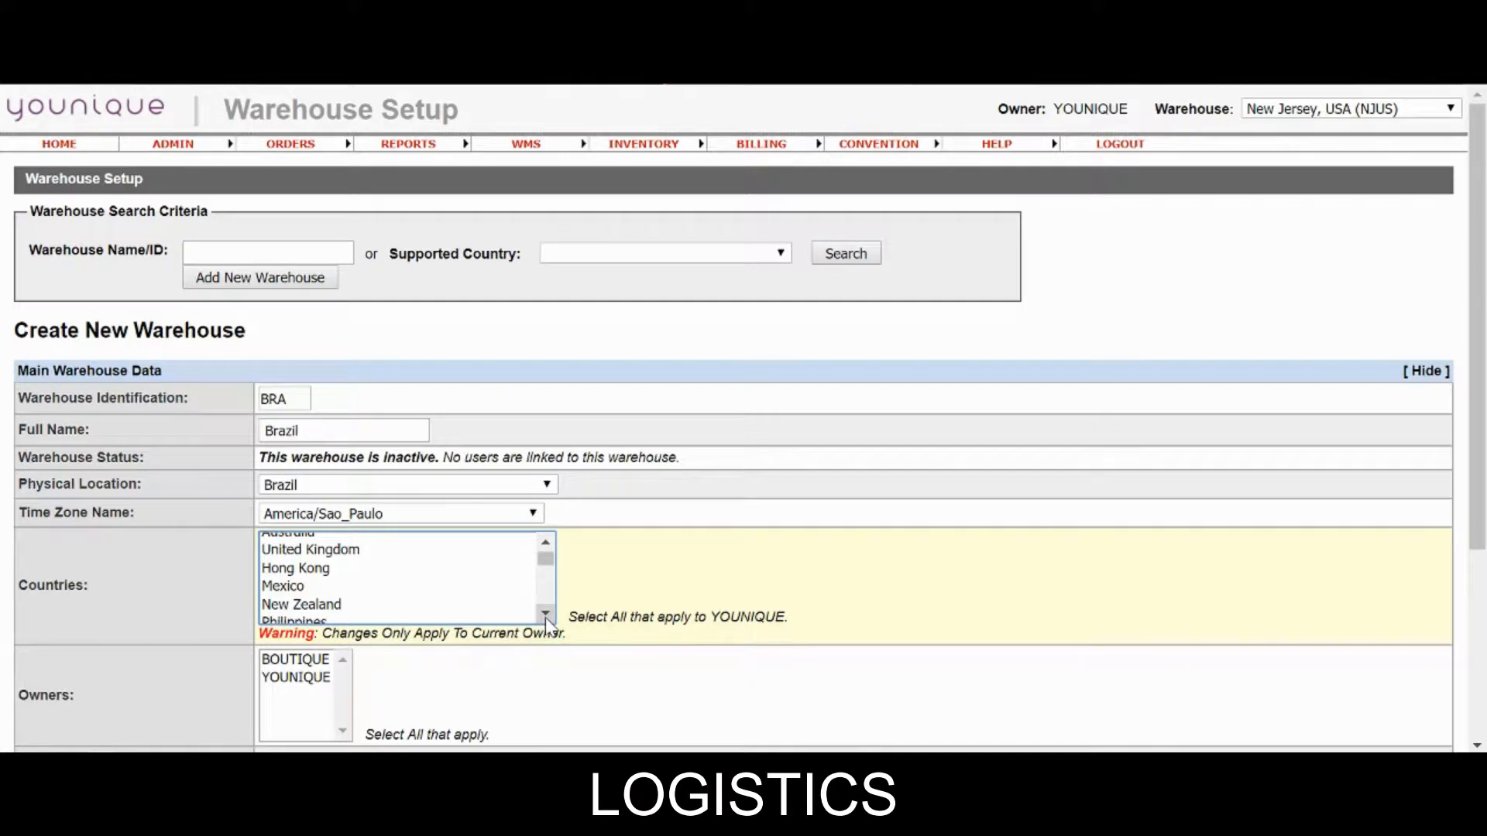
pyautogui.scroll(-5, 545, 617)
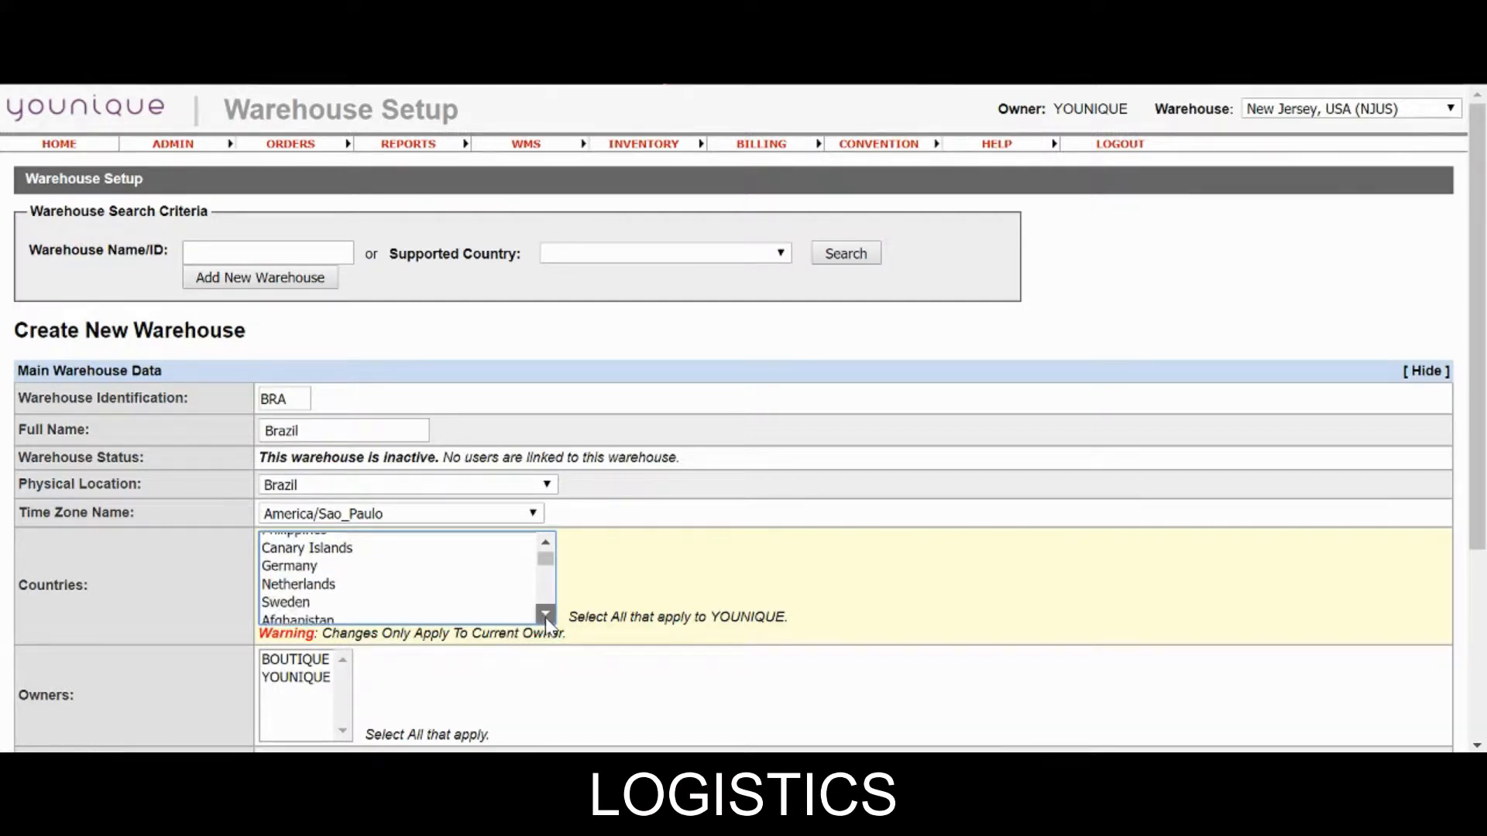
pyautogui.scroll(-4, 545, 616)
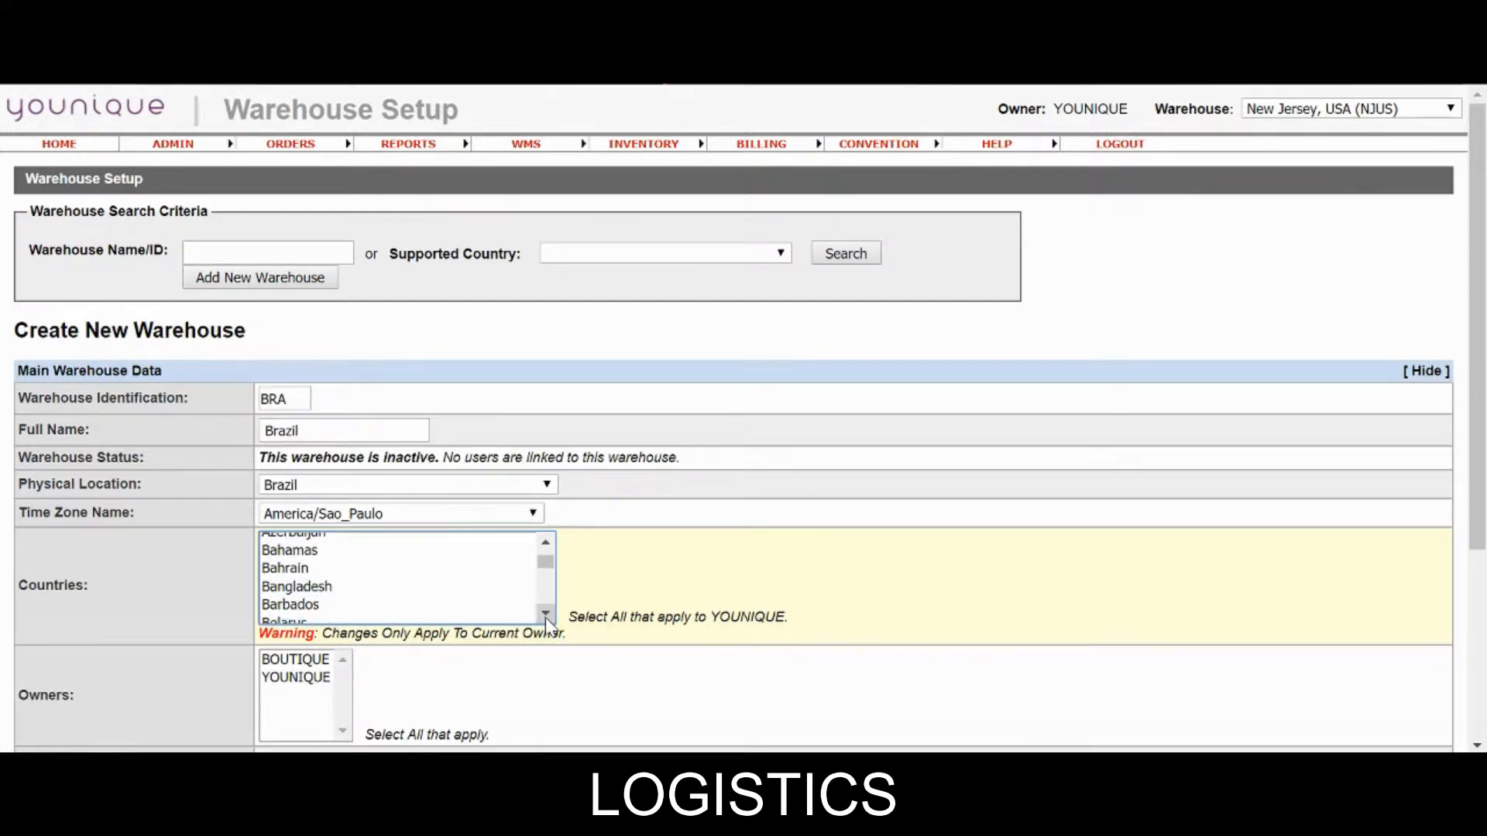
pyautogui.scroll(-3, 546, 617)
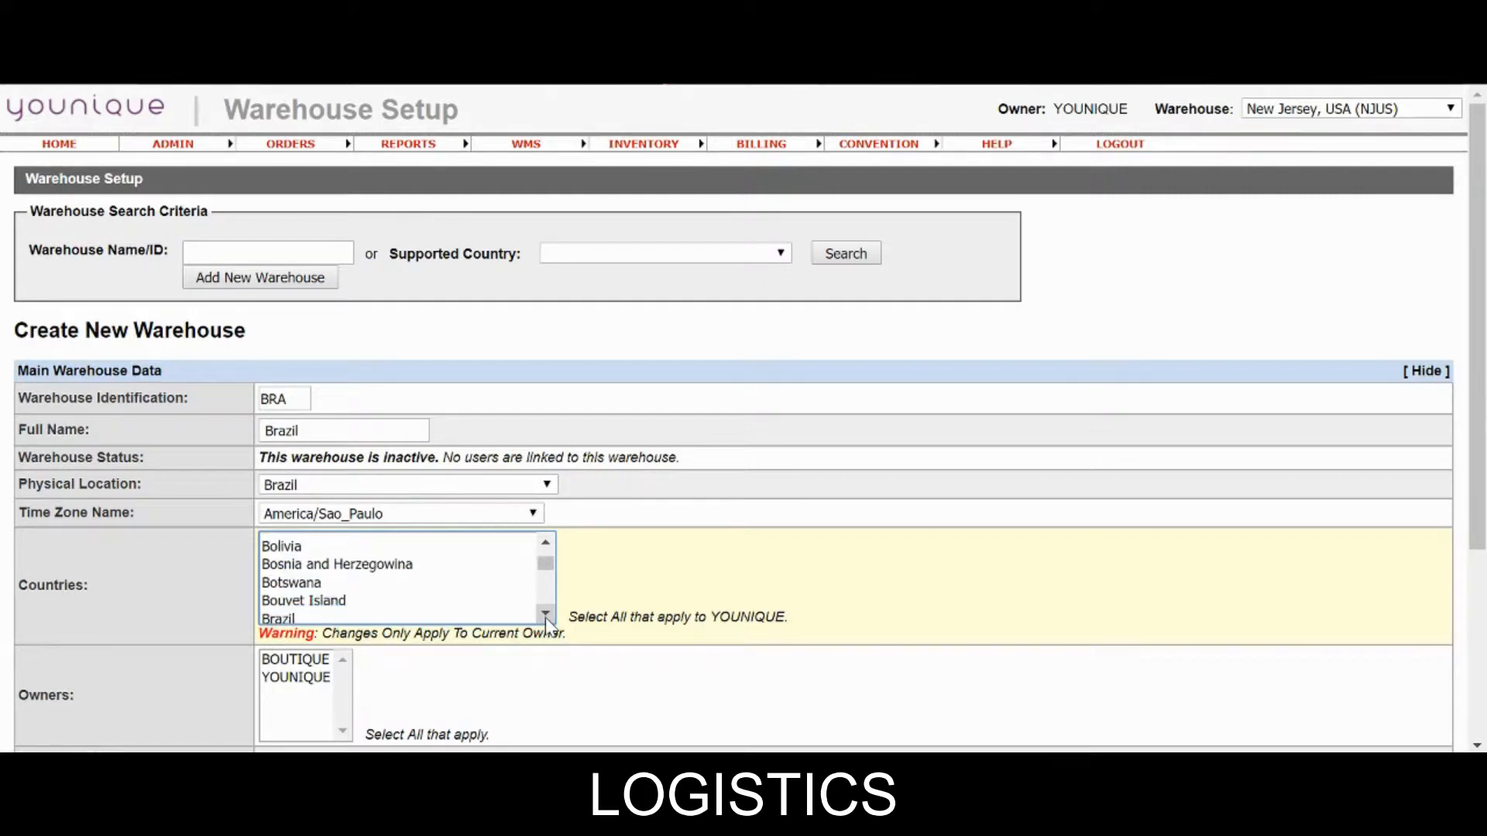
pyautogui.click(333, 575)
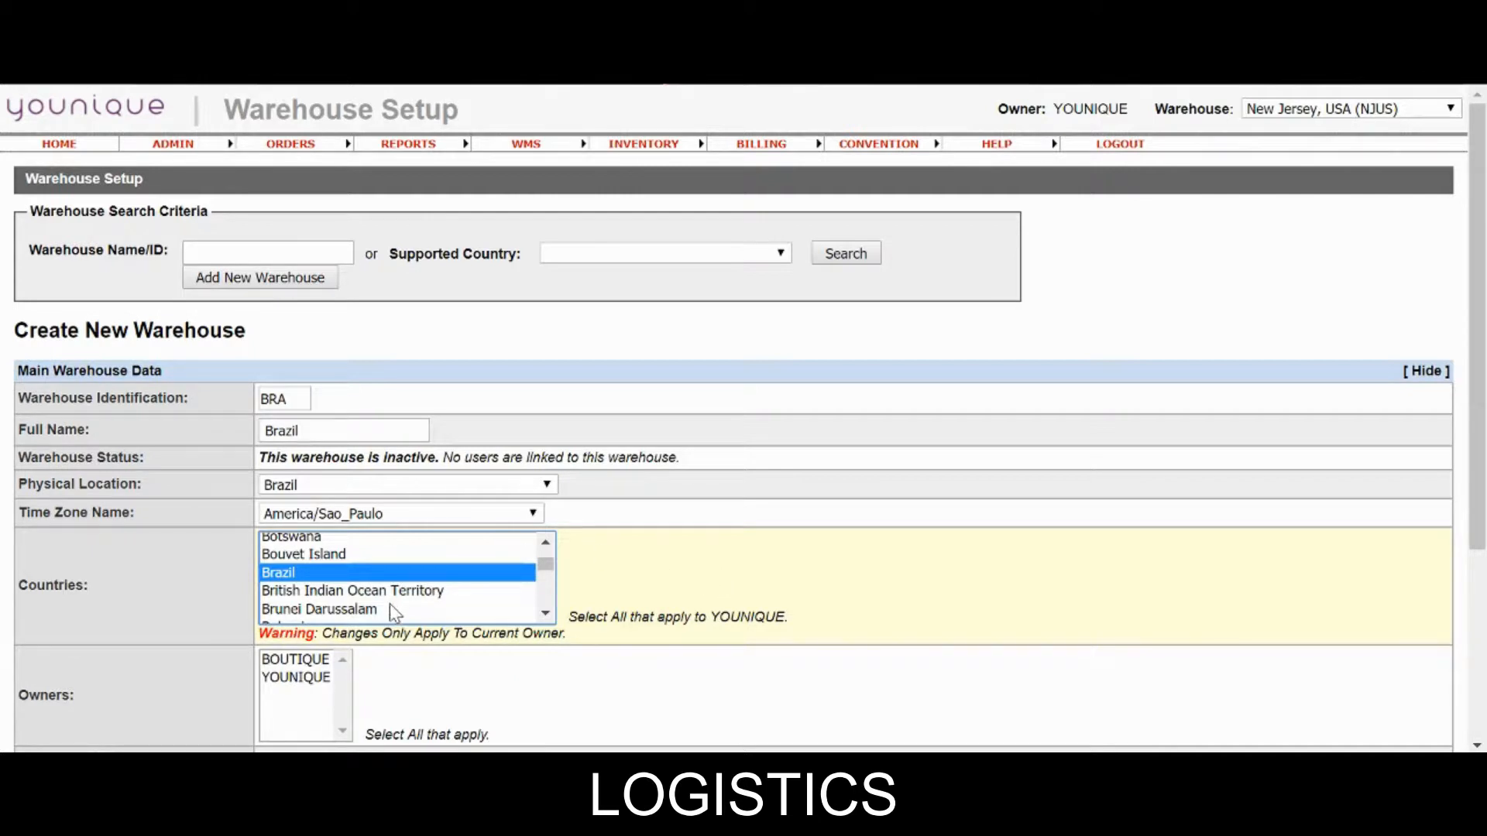
pyautogui.scroll(-1, 674, 633)
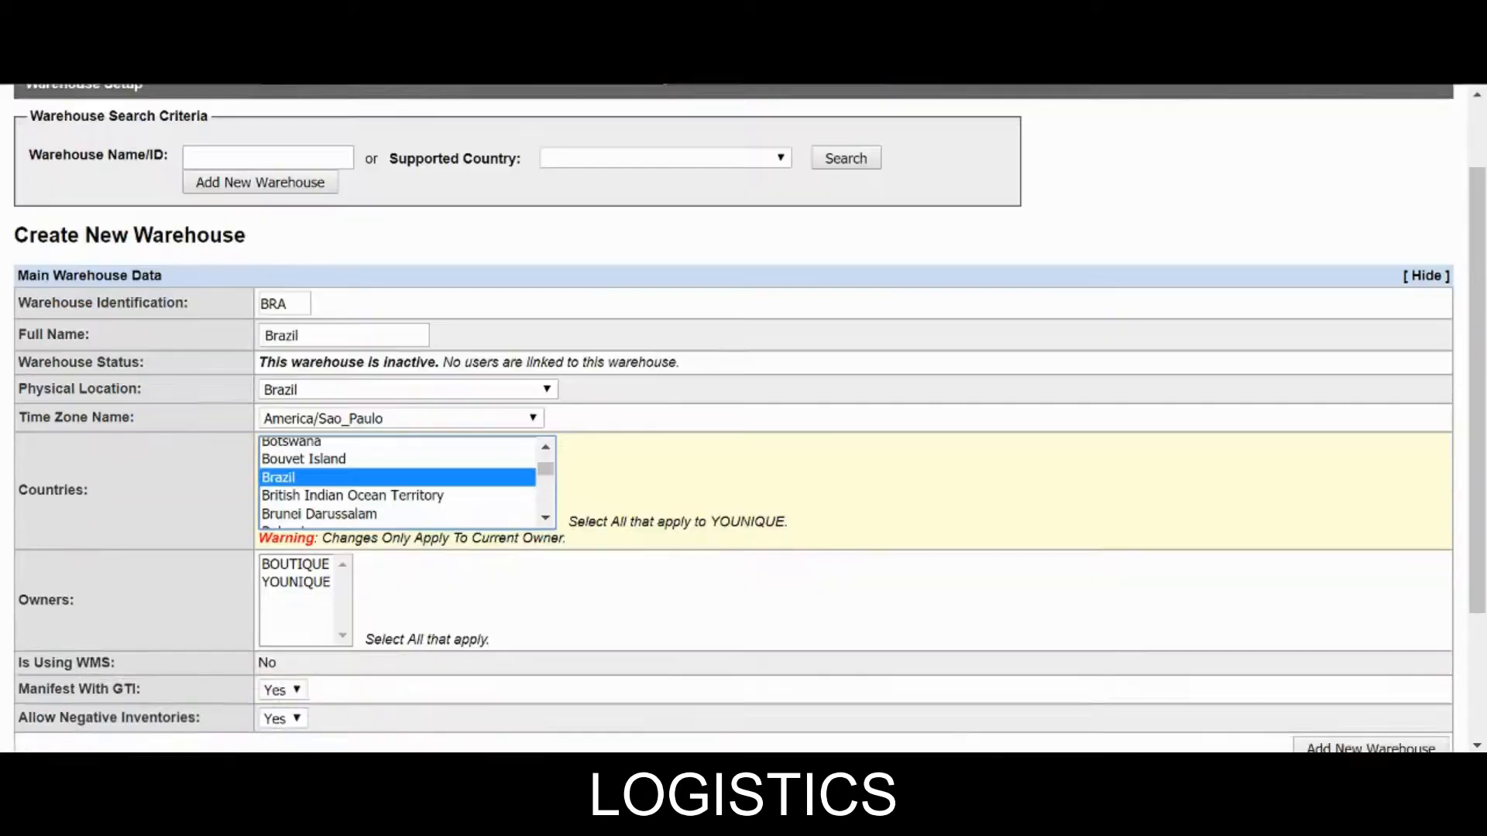
pyautogui.scroll(-1, 678, 624)
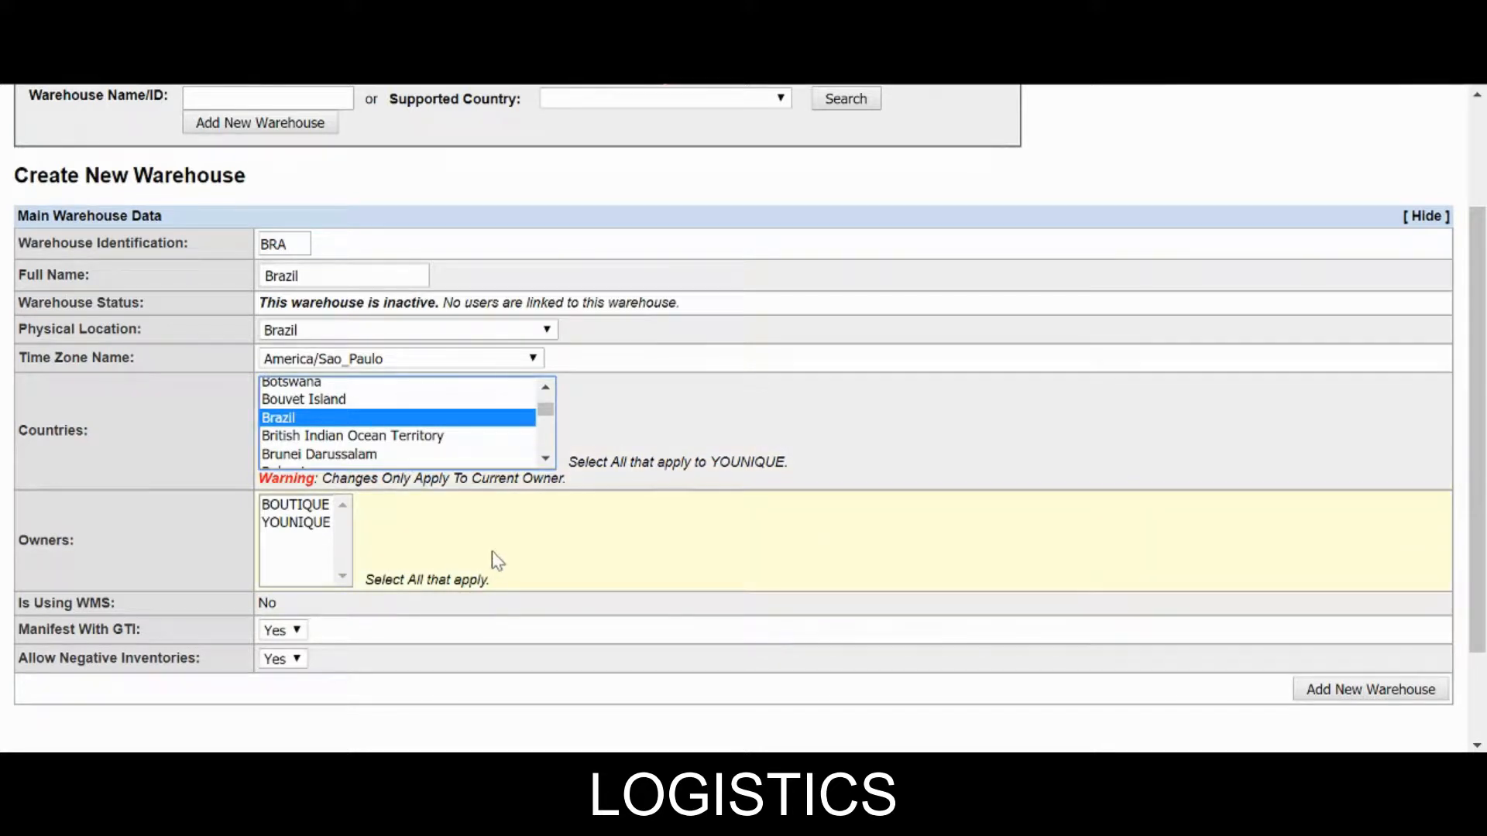
pyautogui.click(287, 528)
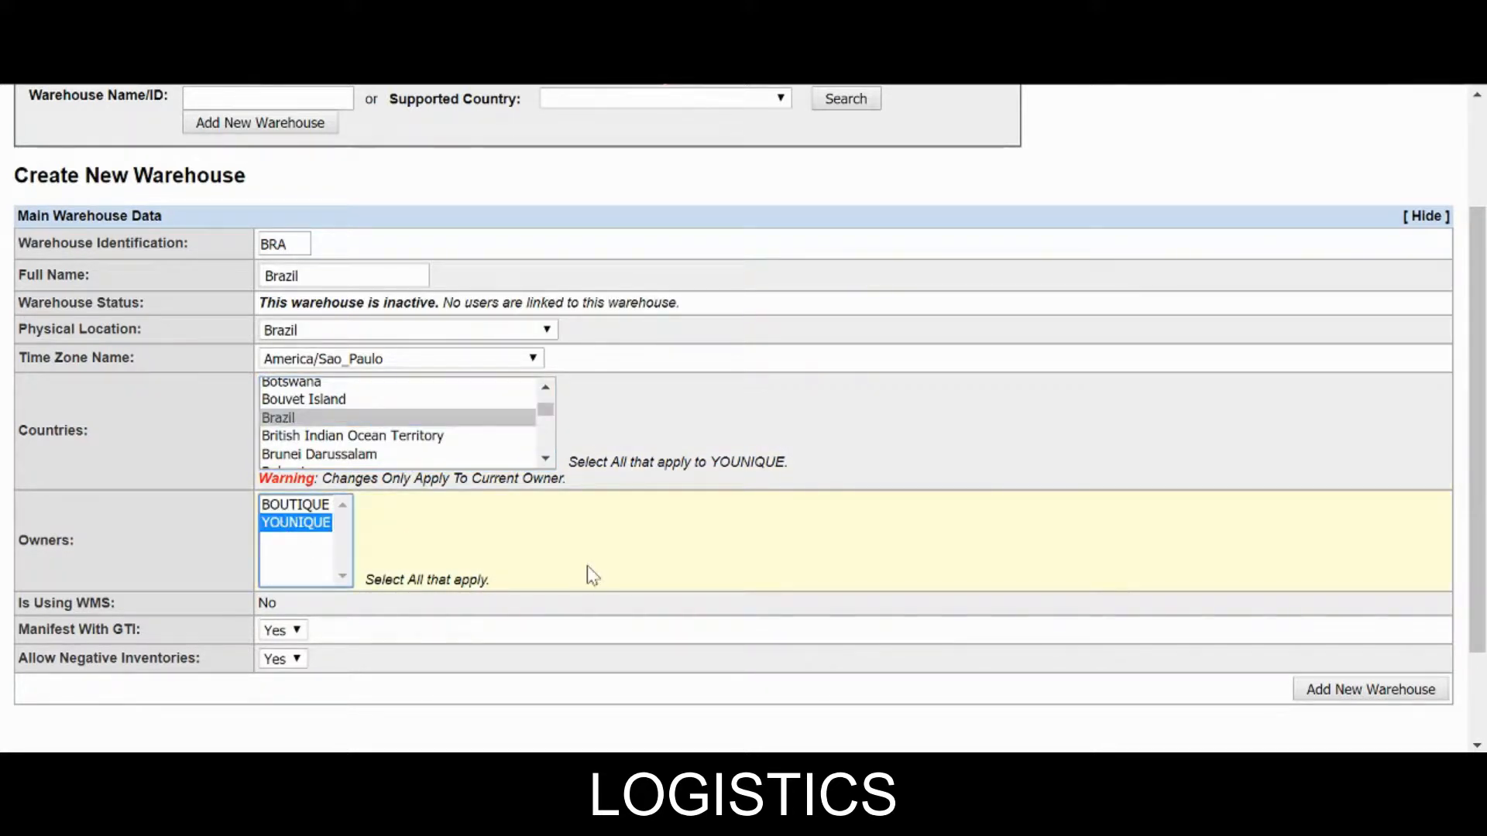
# Set Manifest With GTI and Allow Negative Inventories to No, then create the warehouse.
pyautogui.scroll(-2, 587, 576)
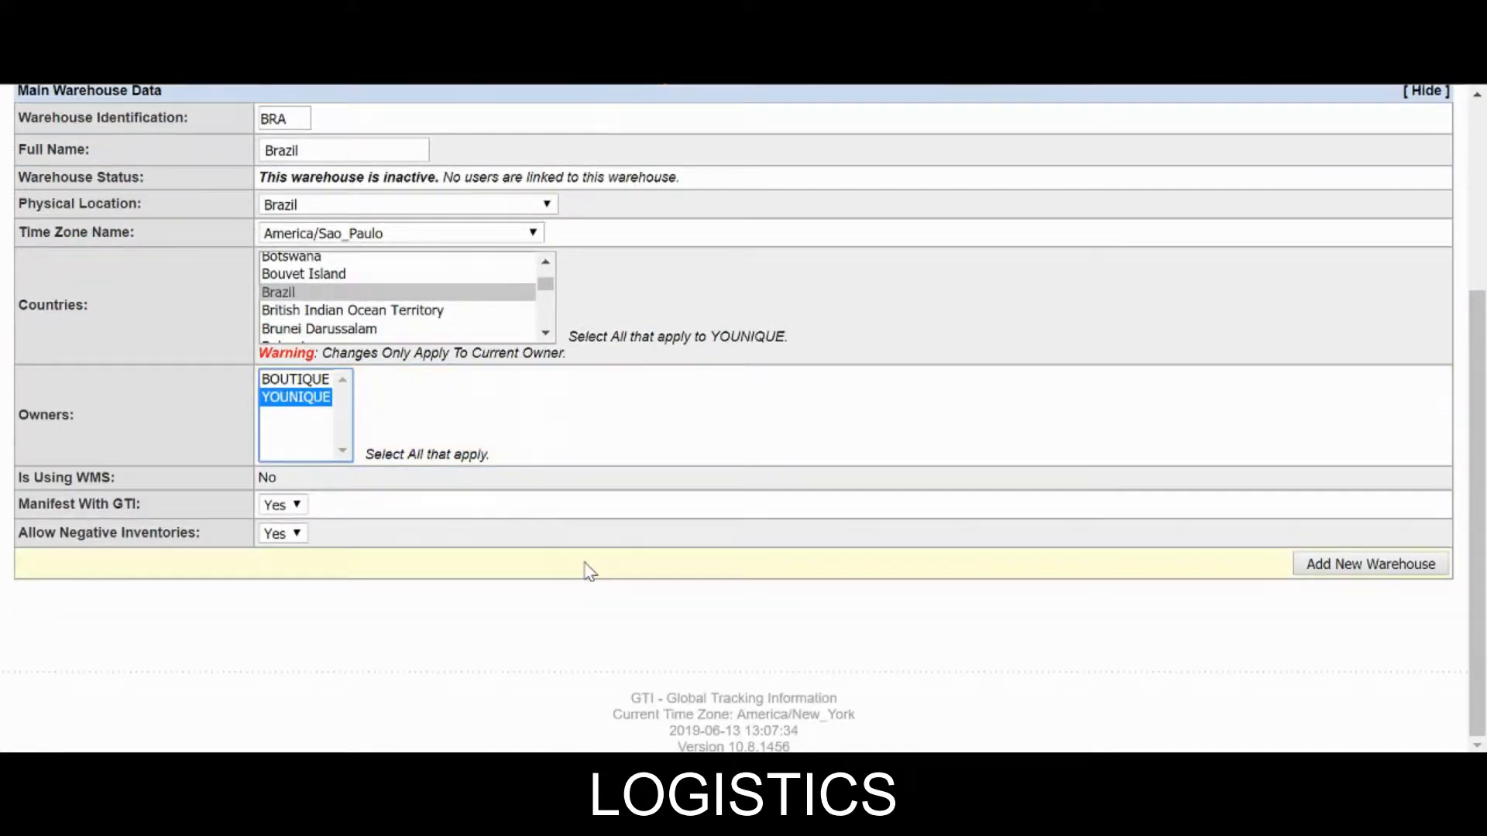
pyautogui.click(280, 505)
pyautogui.click(278, 540)
pyautogui.click(282, 534)
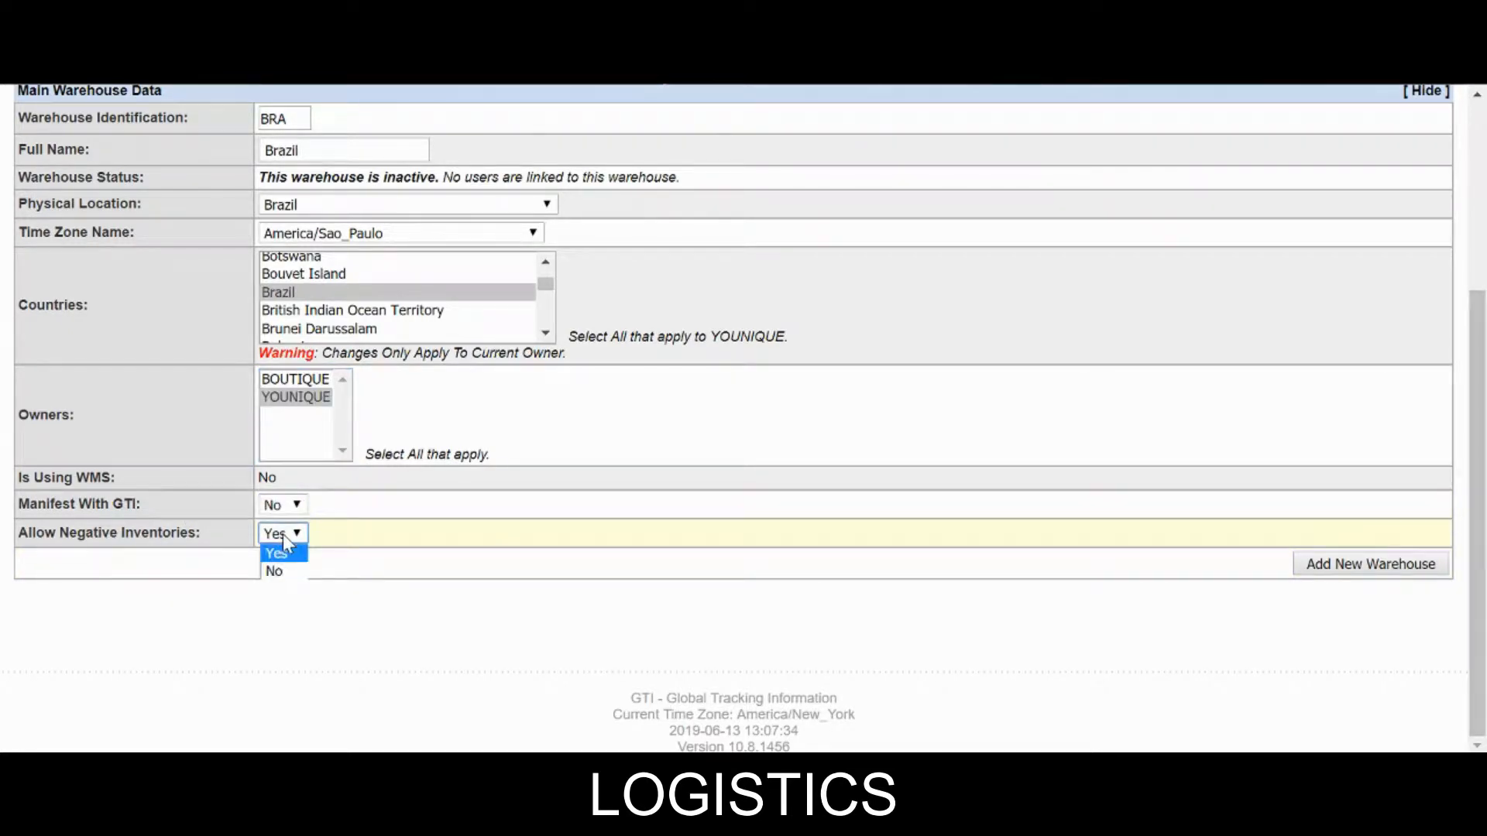
pyautogui.click(277, 571)
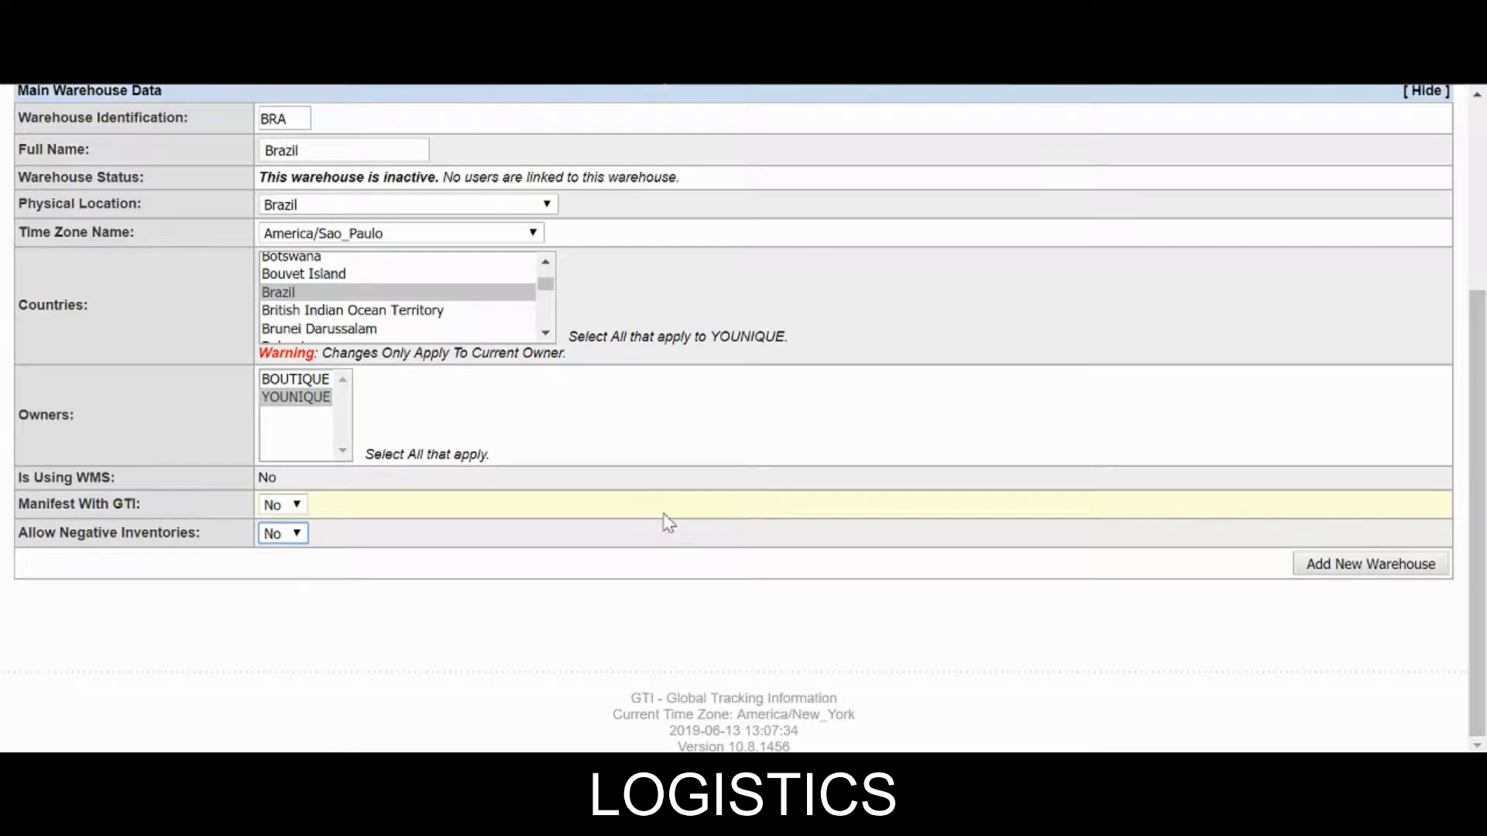
pyautogui.click(1342, 570)
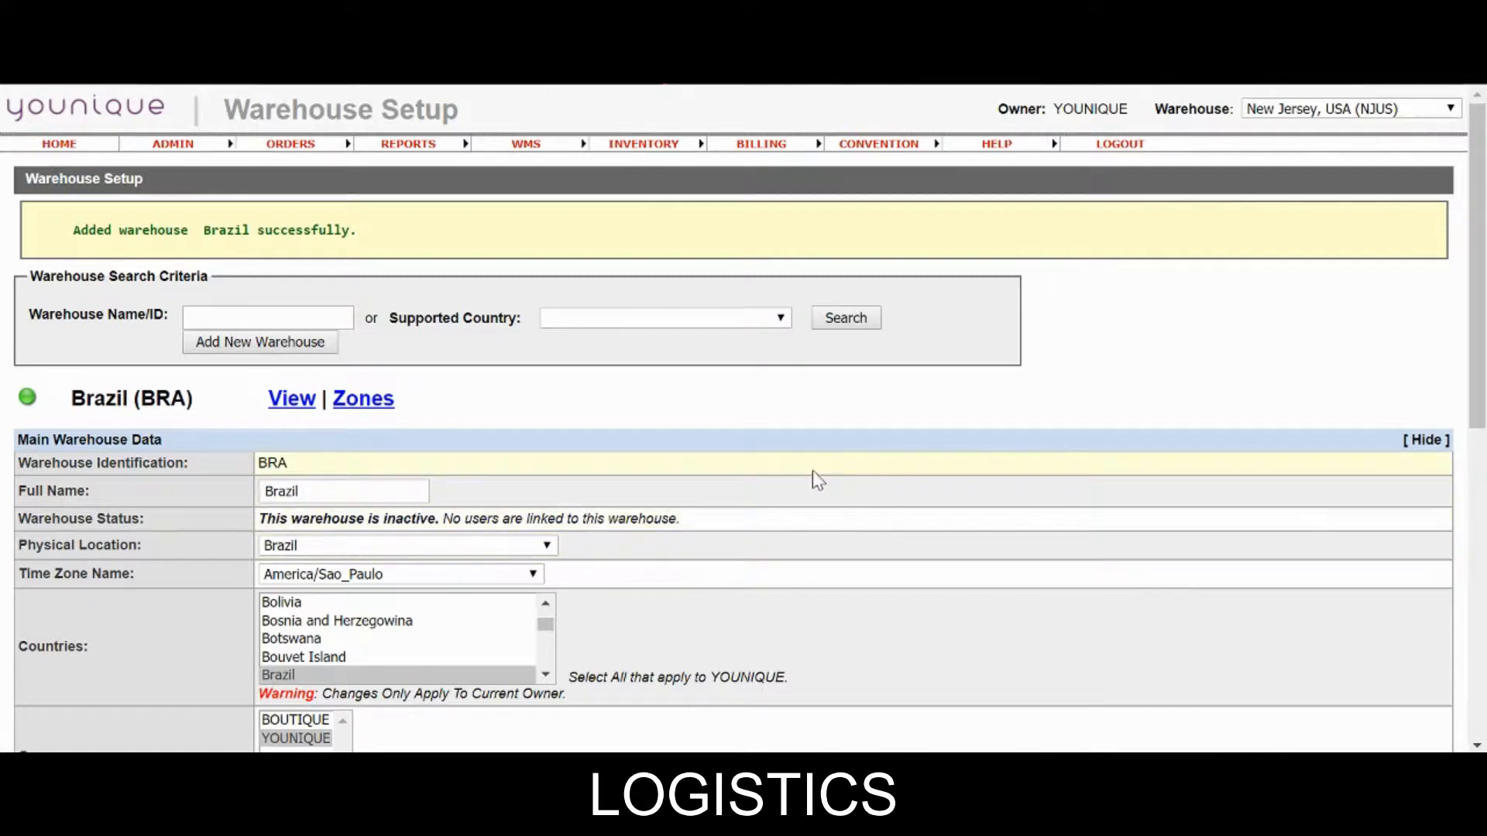
pyautogui.scroll(-6, 819, 480)
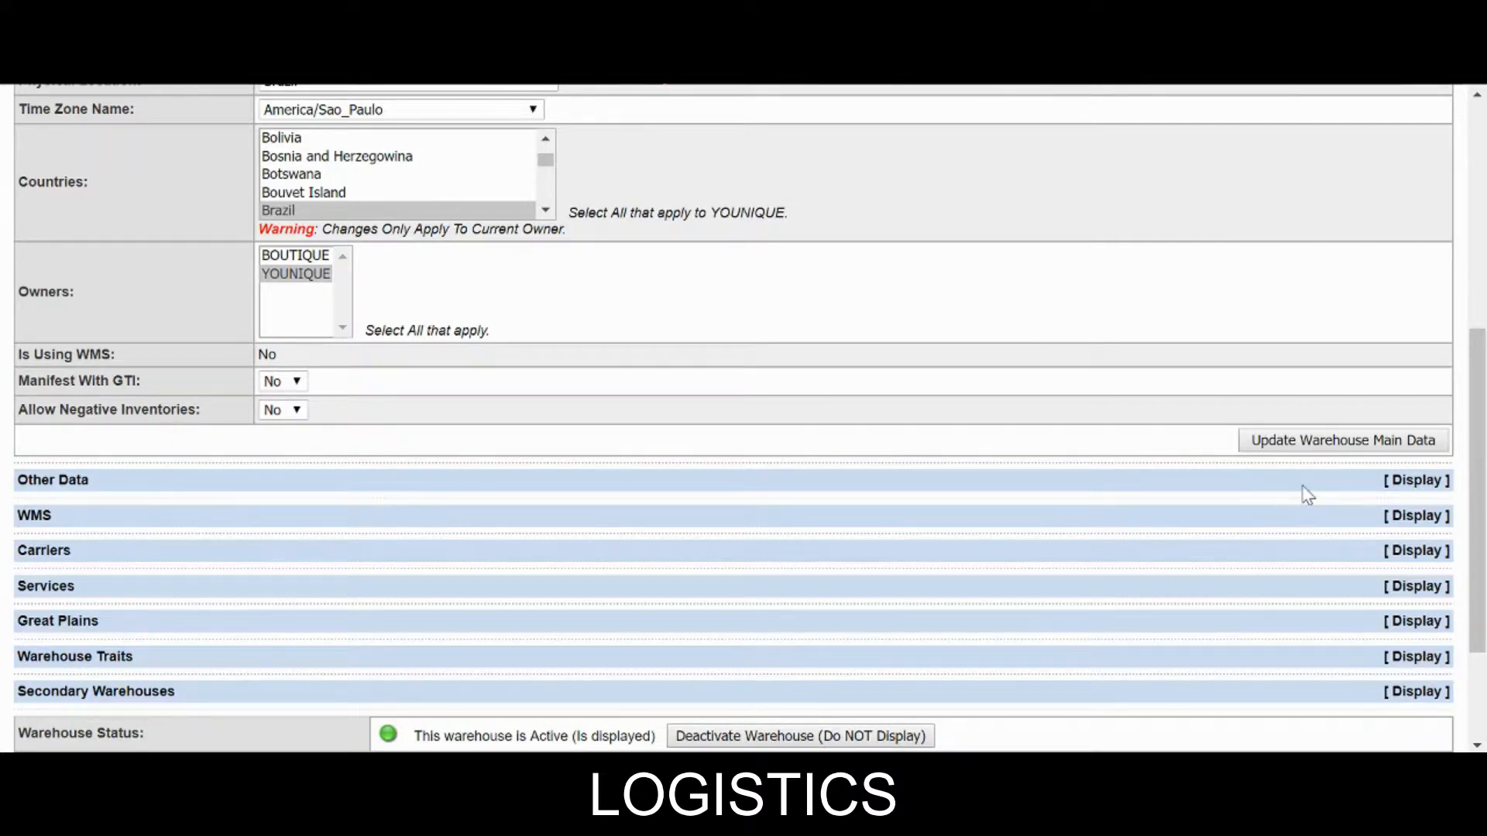
pyautogui.scroll(5, 863, 472)
pyautogui.scroll(-4, 864, 471)
pyautogui.scroll(1, 868, 474)
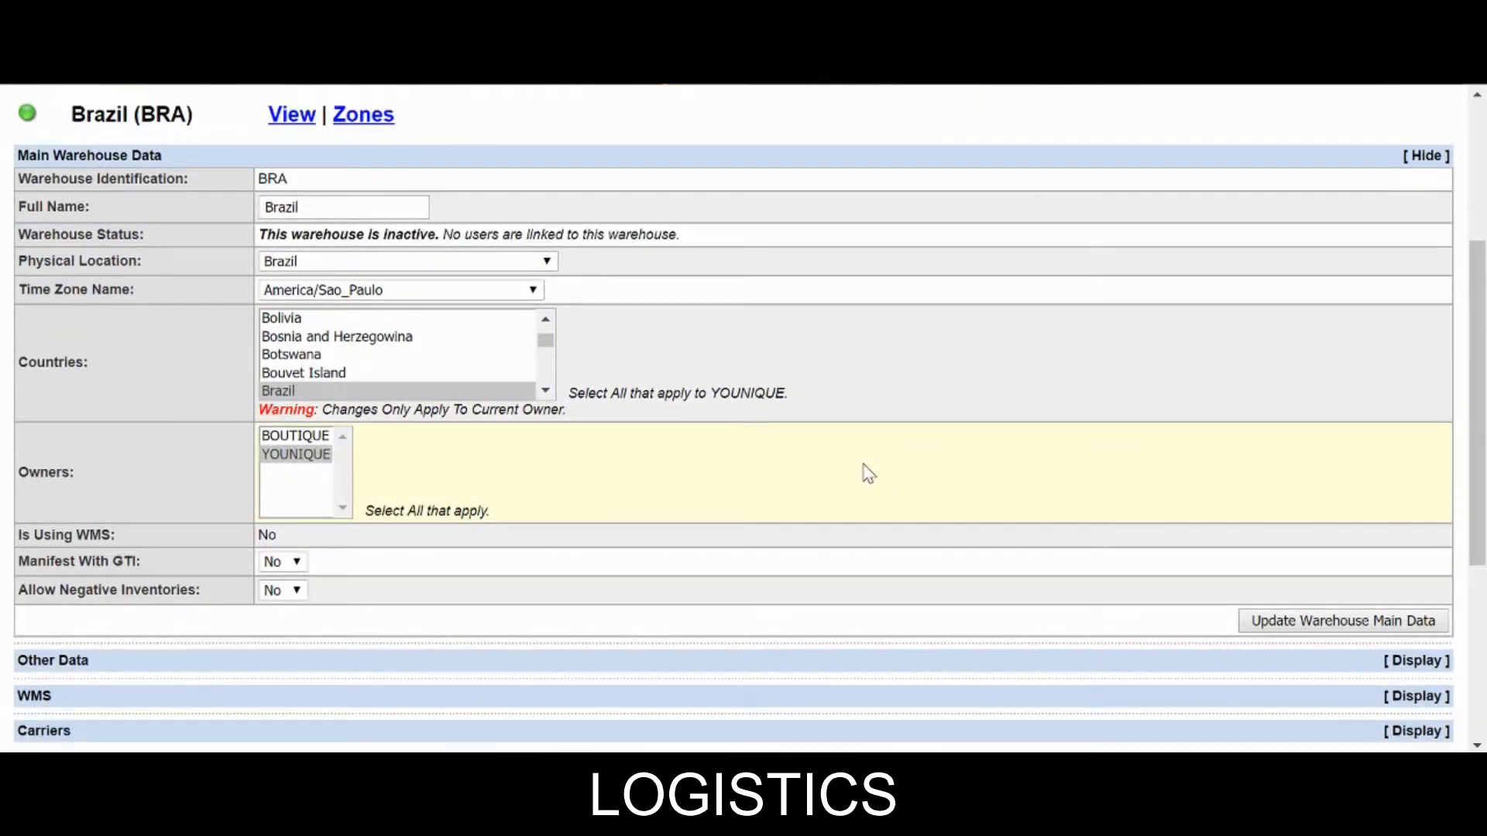
pyautogui.scroll(2, 868, 474)
pyautogui.scroll(-3, 868, 474)
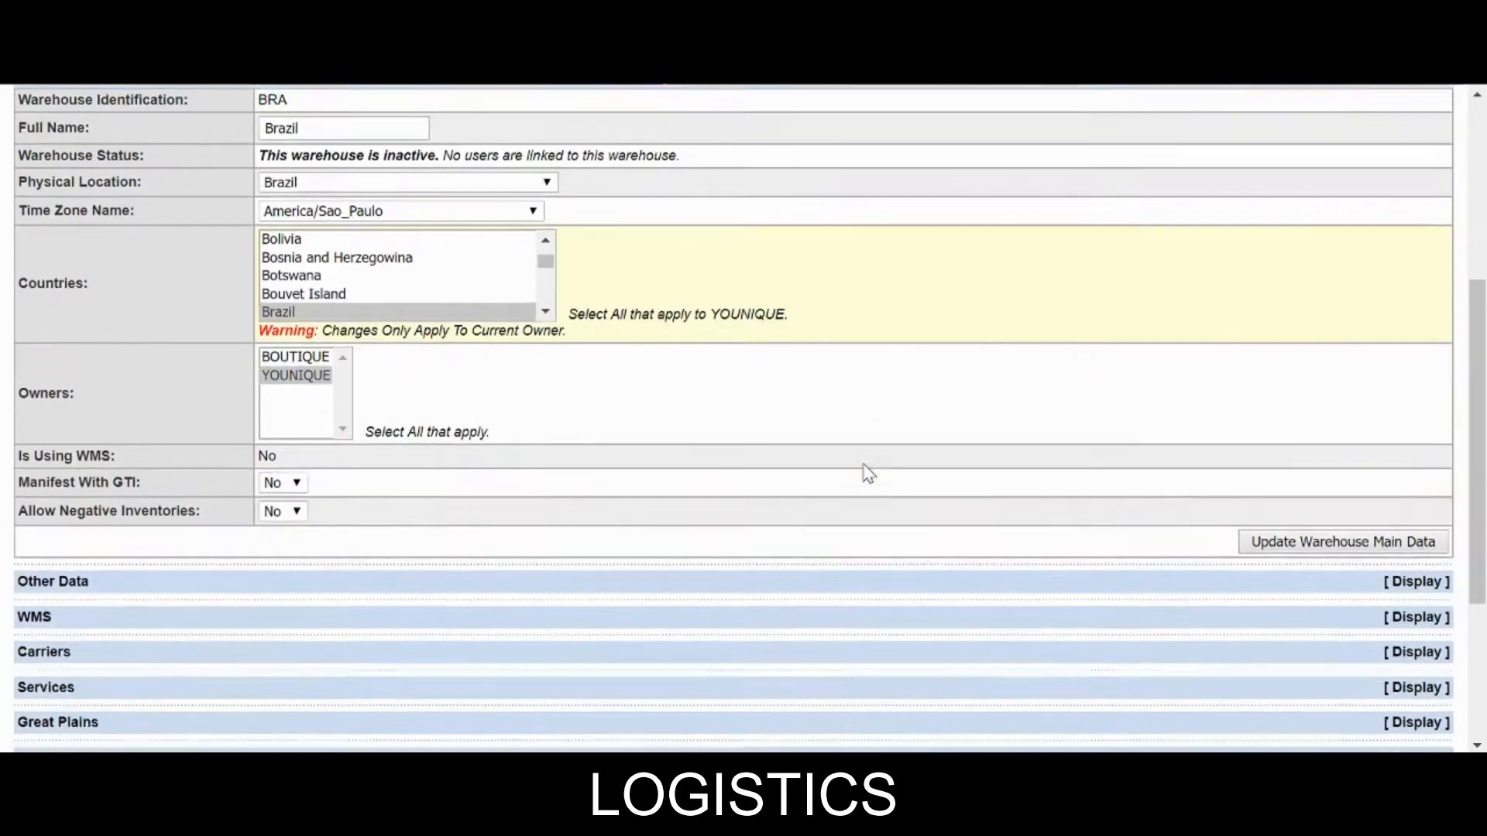
pyautogui.scroll(-1, 868, 474)
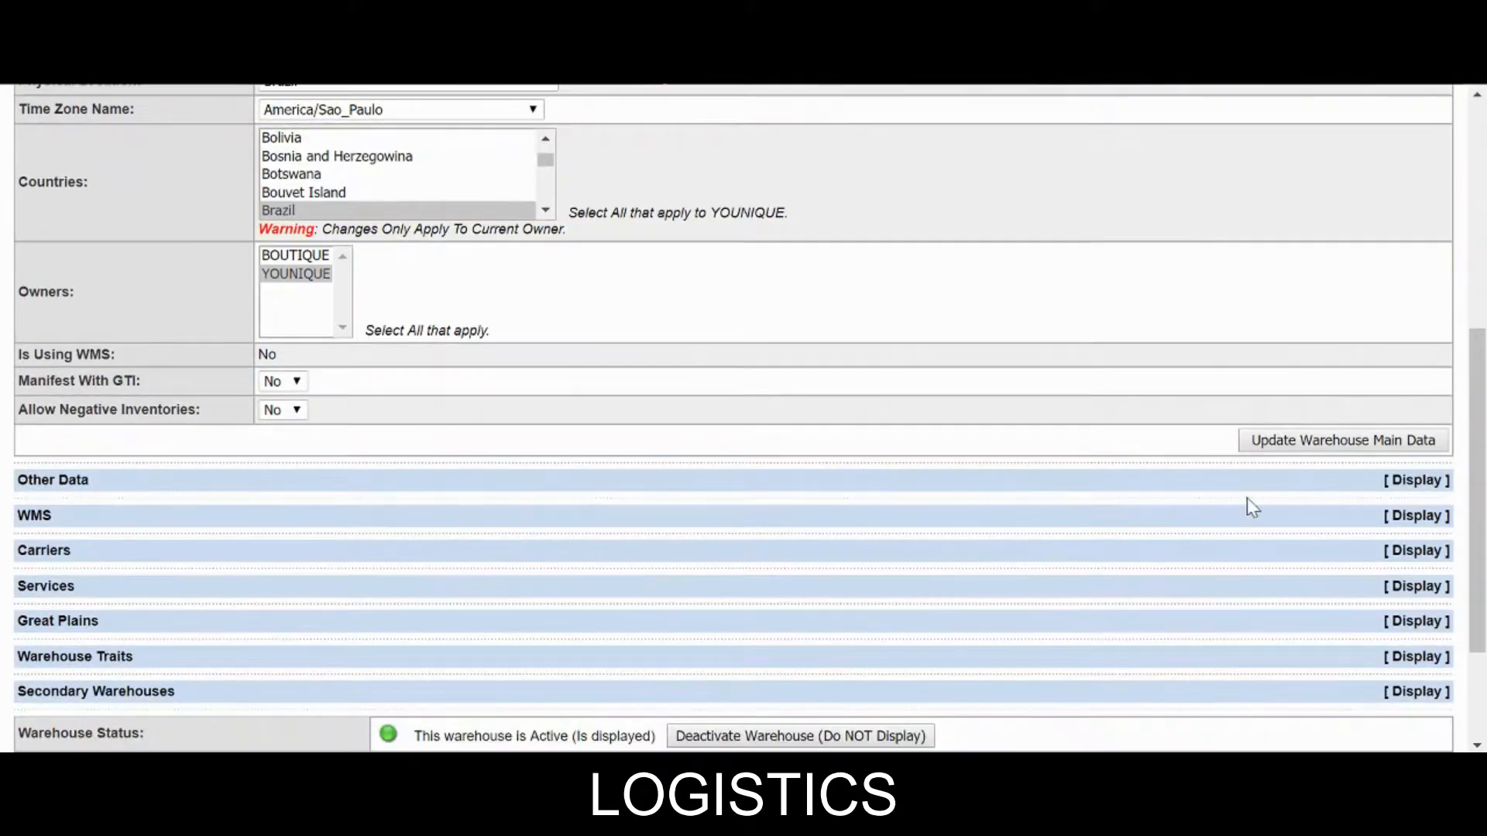
# Display the Brazil warehouse's Other Data and change Weight Factor to 2.2.
pyautogui.click(1320, 482)
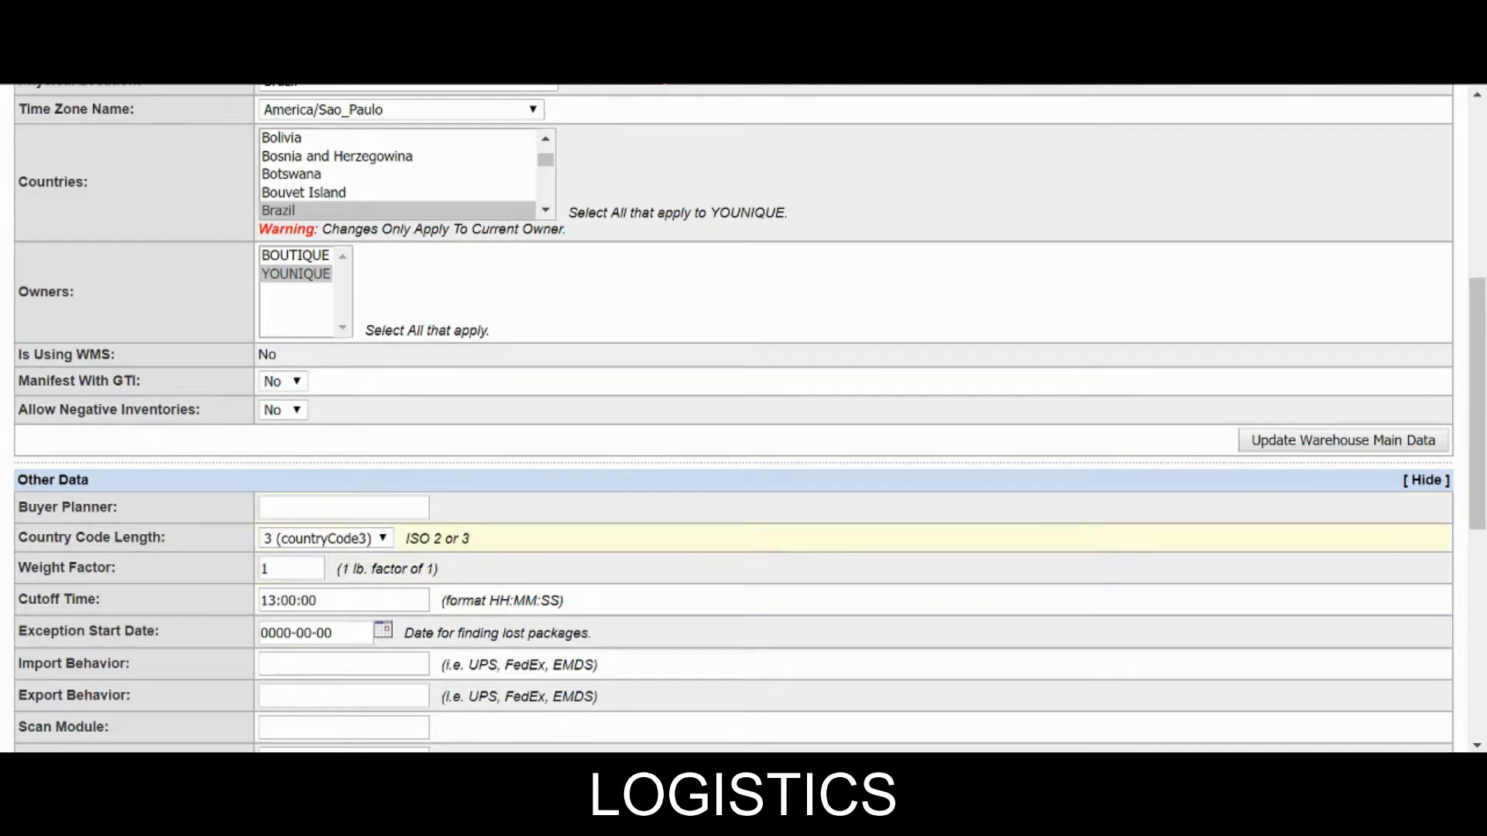
pyautogui.moveTo(285, 569); pyautogui.dragTo(128, 550)
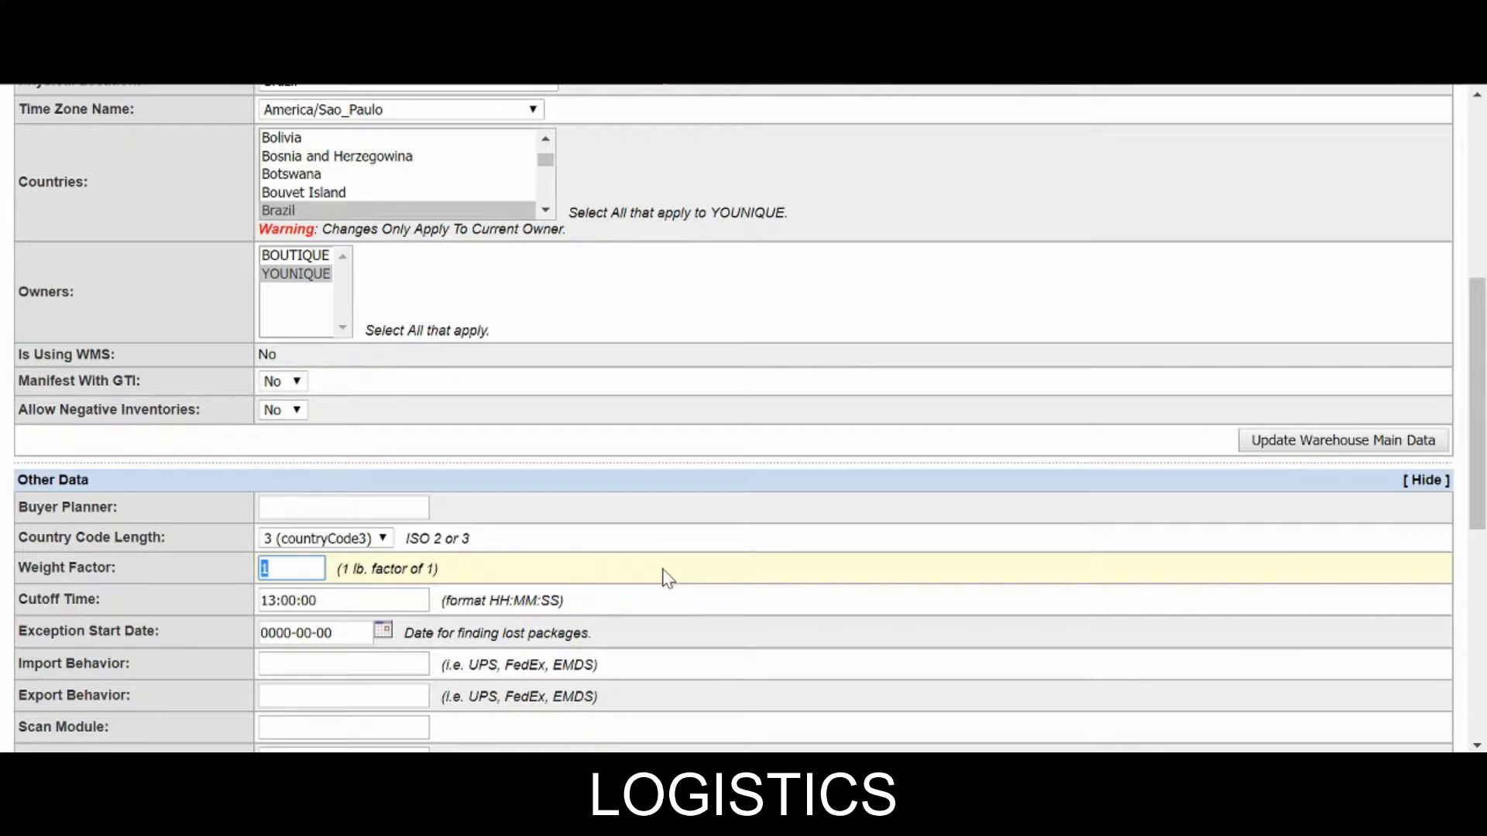
pyautogui.write('2')
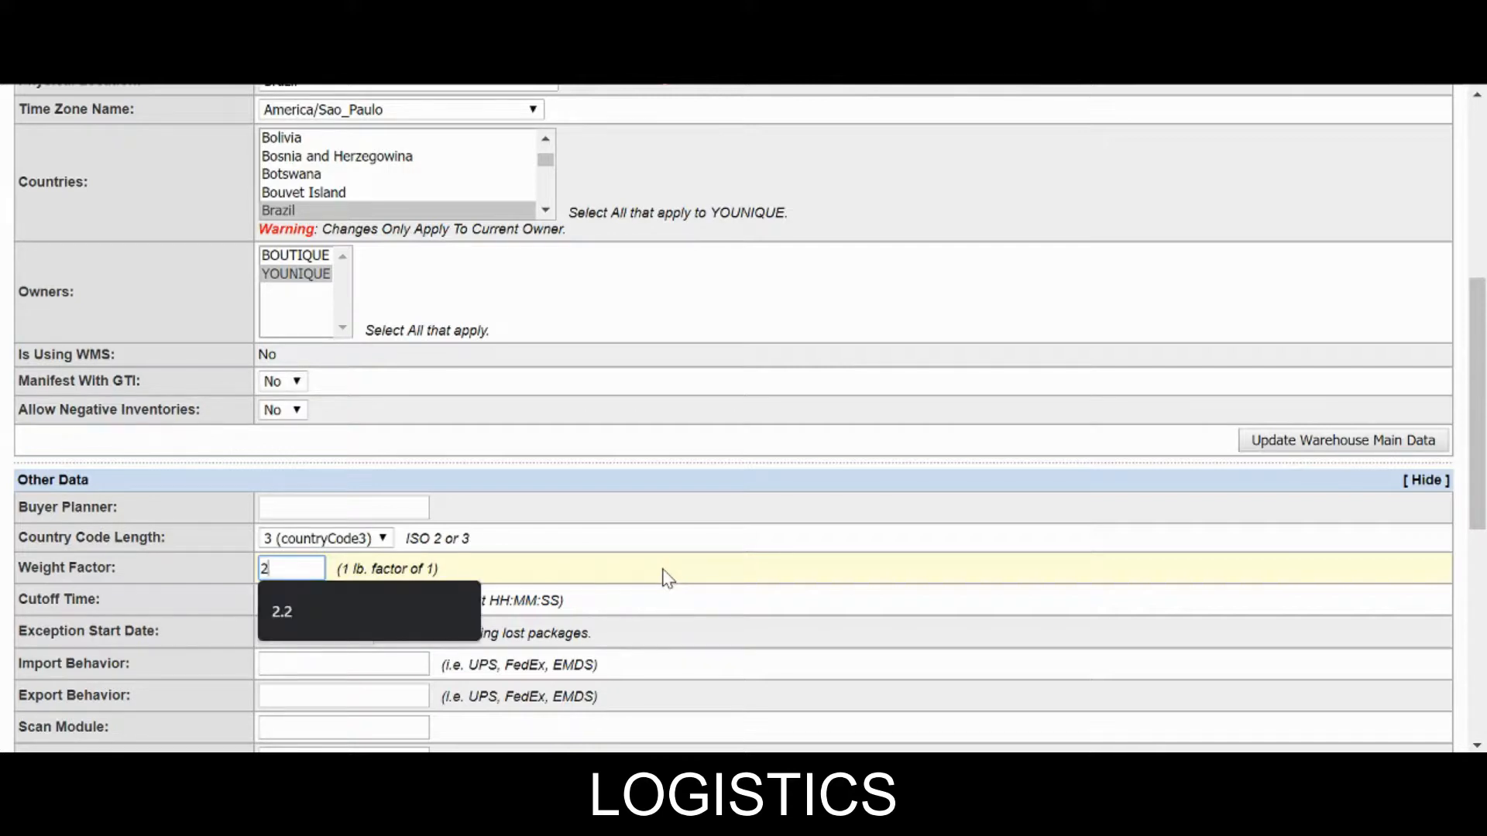
pyautogui.write('.2')
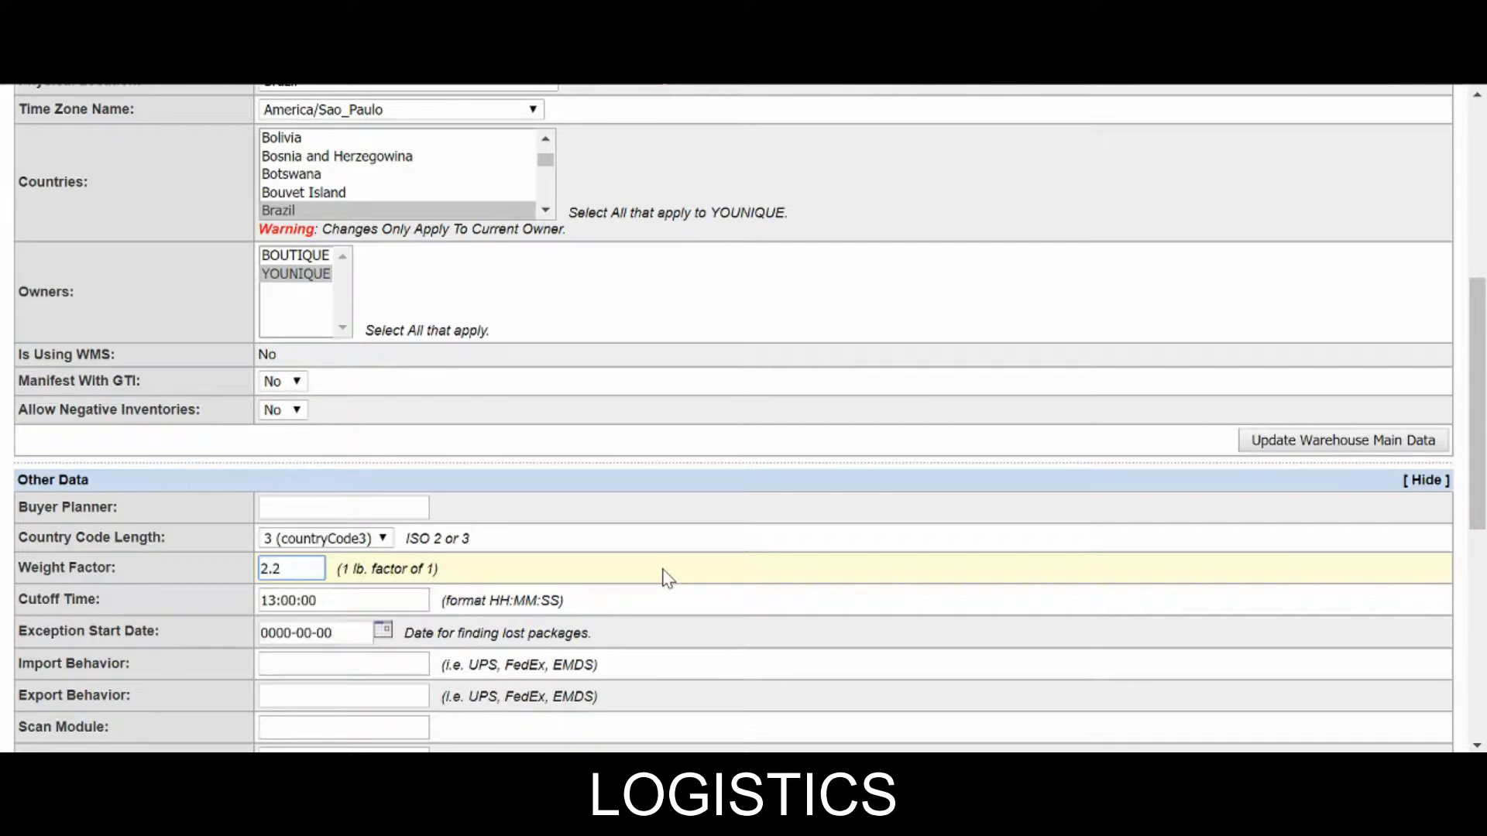
pyautogui.scroll(-4, 668, 577)
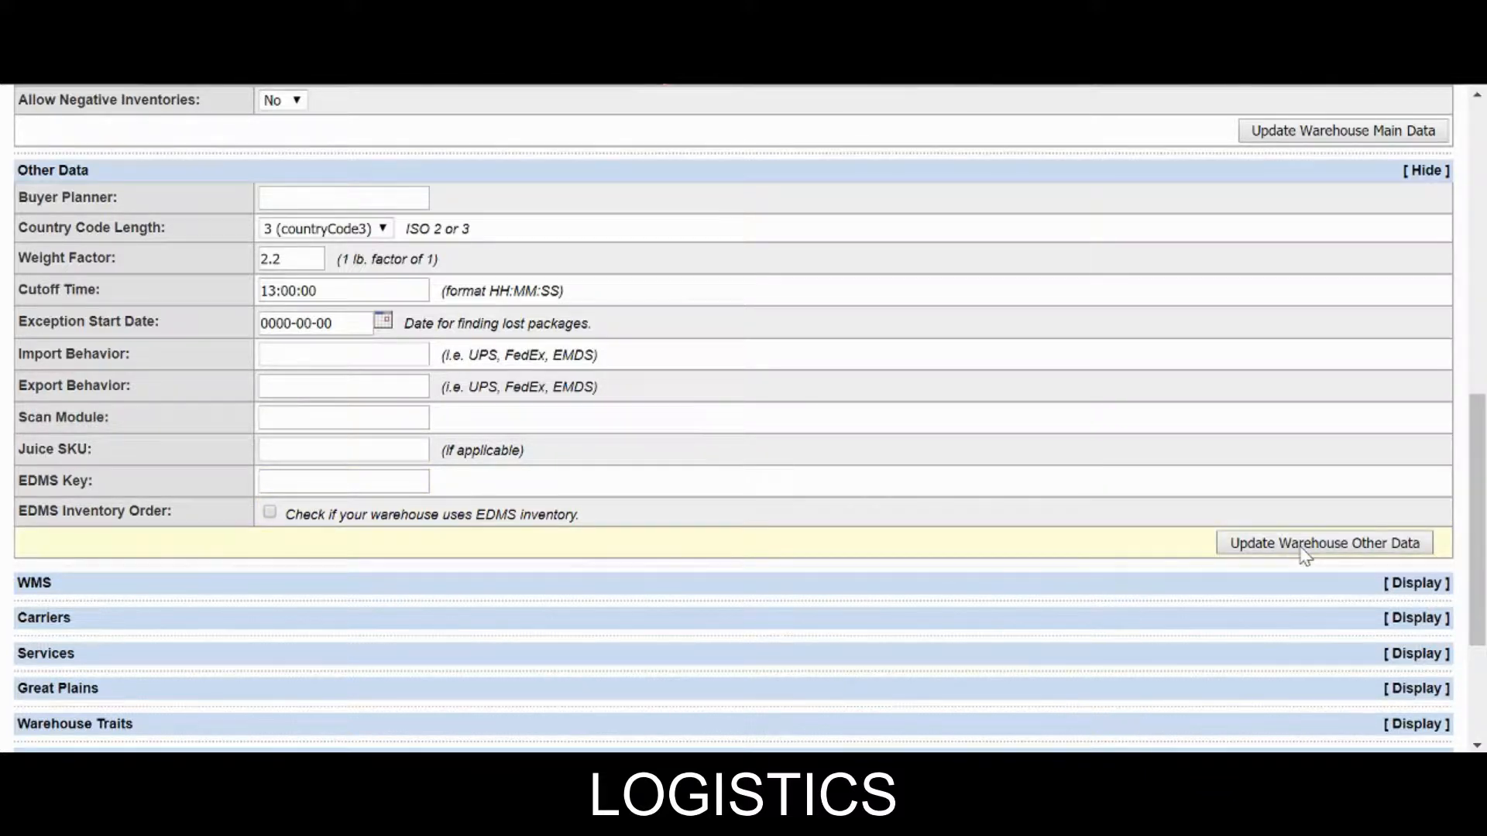
pyautogui.scroll(4, 1303, 555)
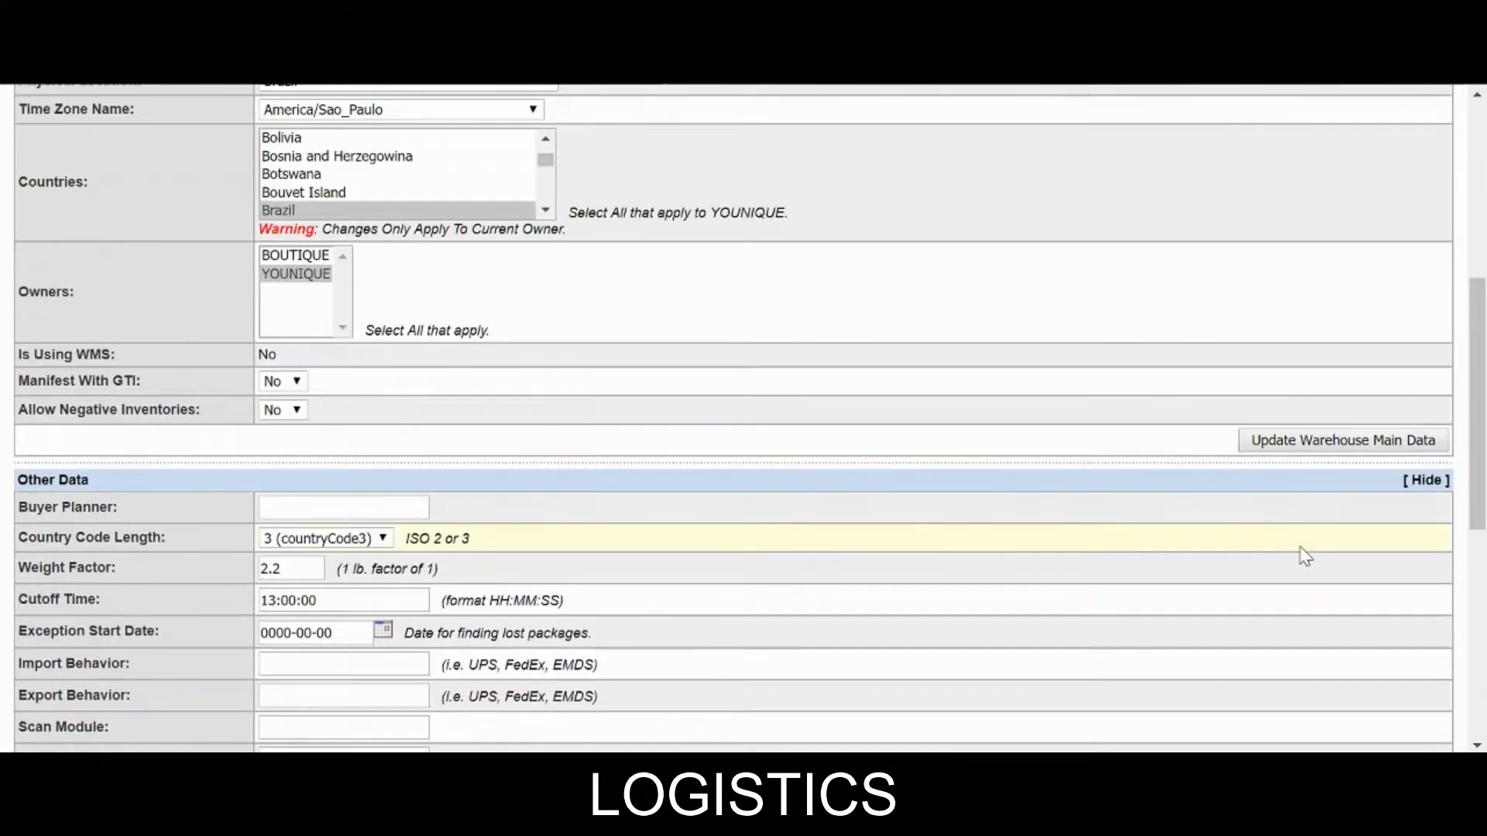
pyautogui.scroll(4, 1306, 556)
pyautogui.scroll(-2, 1306, 556)
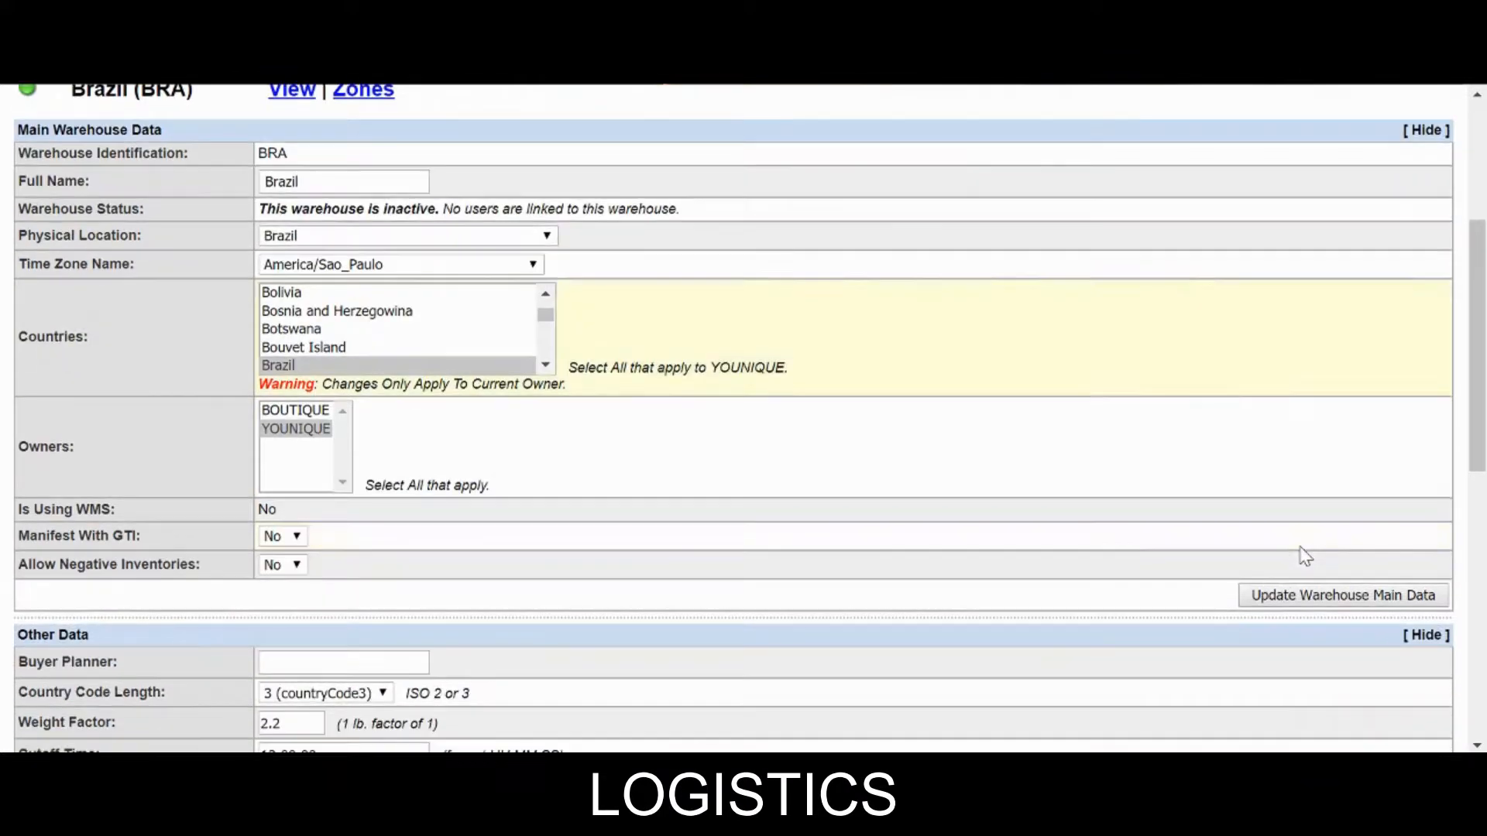
pyautogui.scroll(-6, 1306, 556)
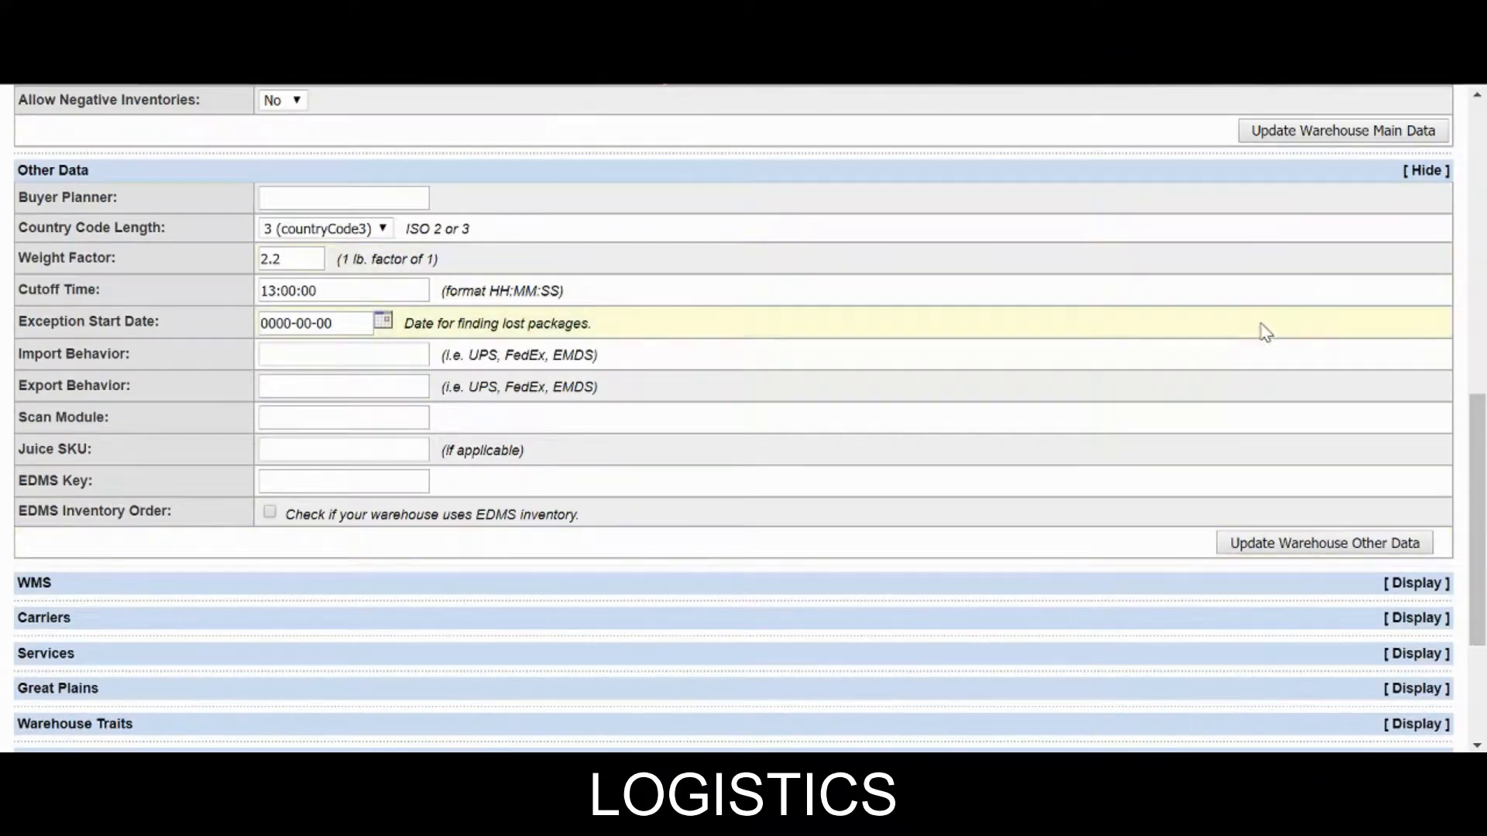
pyautogui.scroll(4, 1261, 328)
pyautogui.scroll(2, 790, 398)
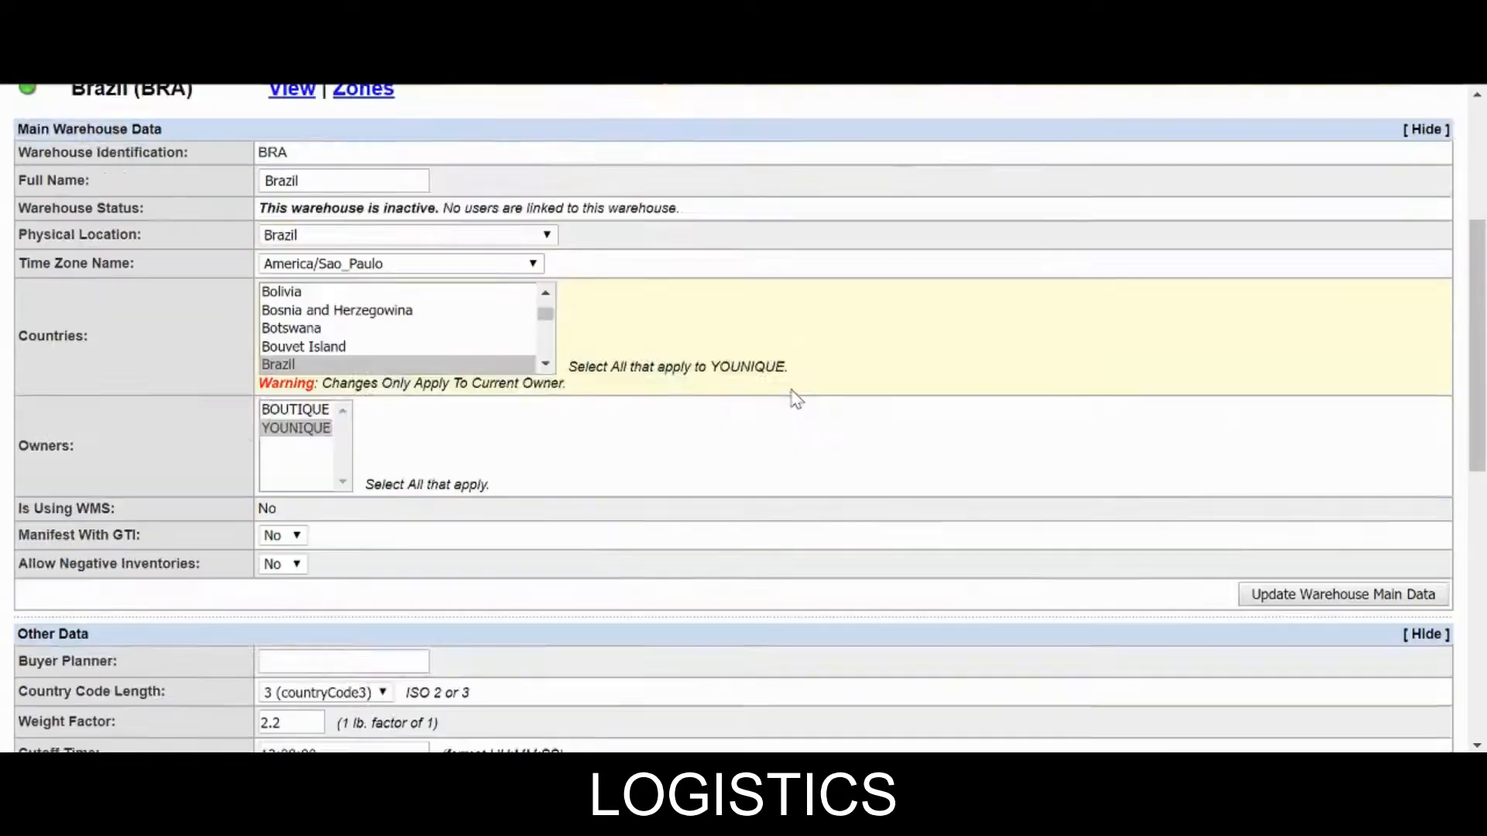
pyautogui.scroll(-2, 790, 398)
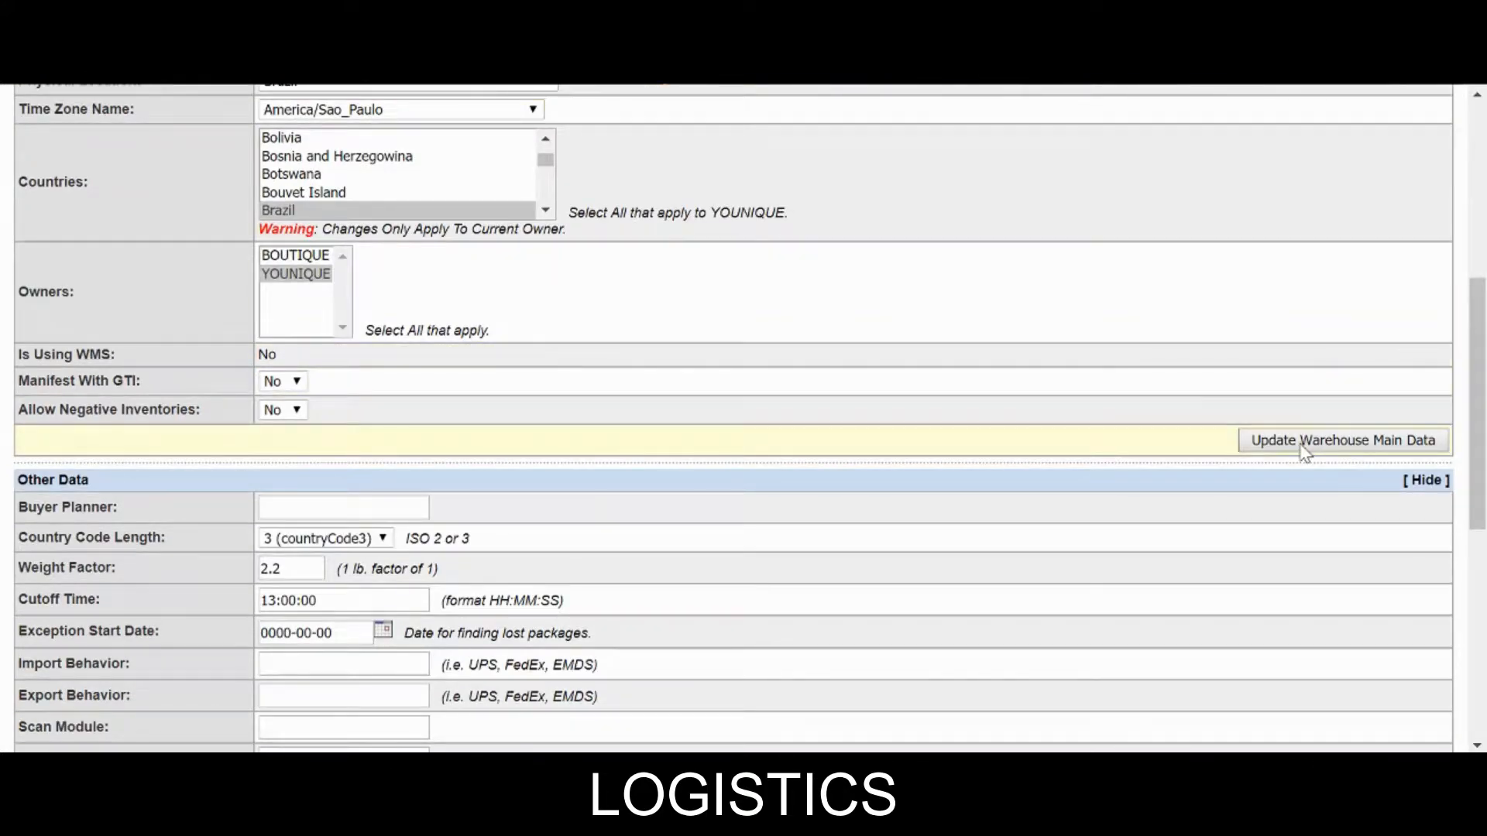
# Update the warehouse main data and other data, then redisplay Other Data showing Weight Factor 1.
pyautogui.click(1303, 445)
pyautogui.scroll(-10, 1175, 421)
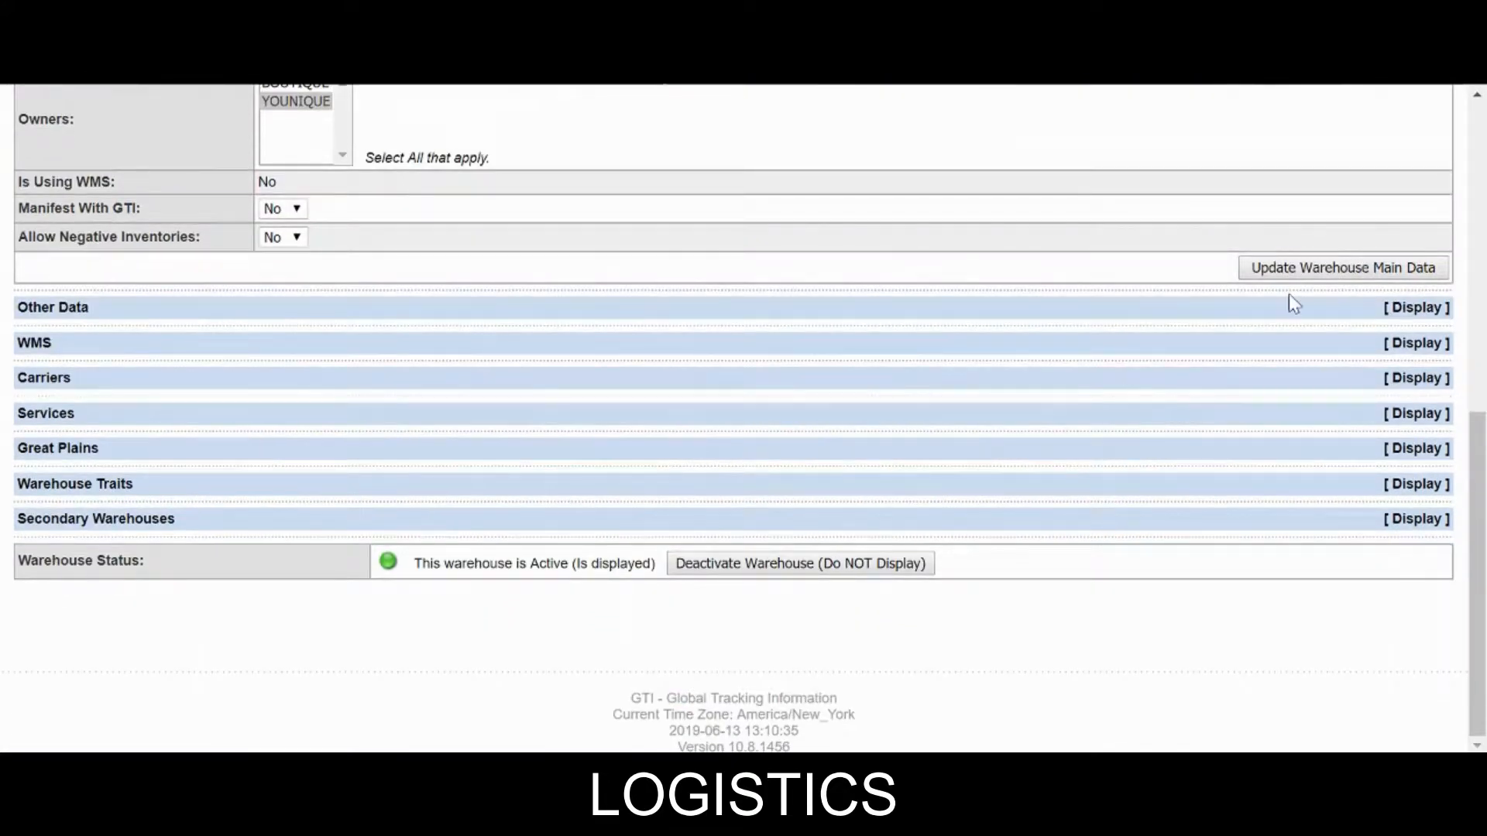
pyautogui.click(1295, 304)
pyautogui.scroll(-2, 1288, 308)
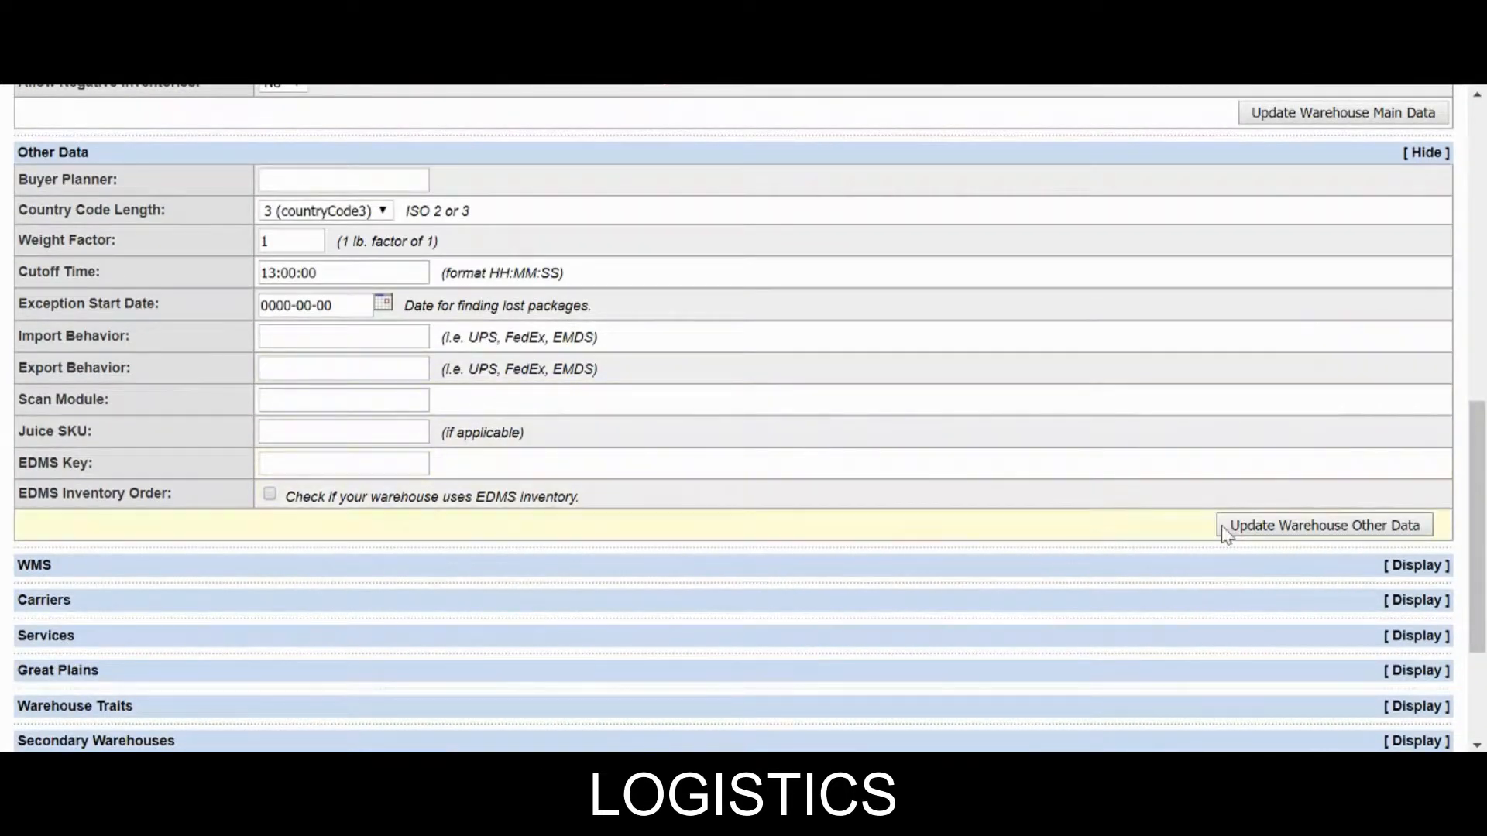
pyautogui.click(1354, 533)
pyautogui.scroll(-6, 982, 491)
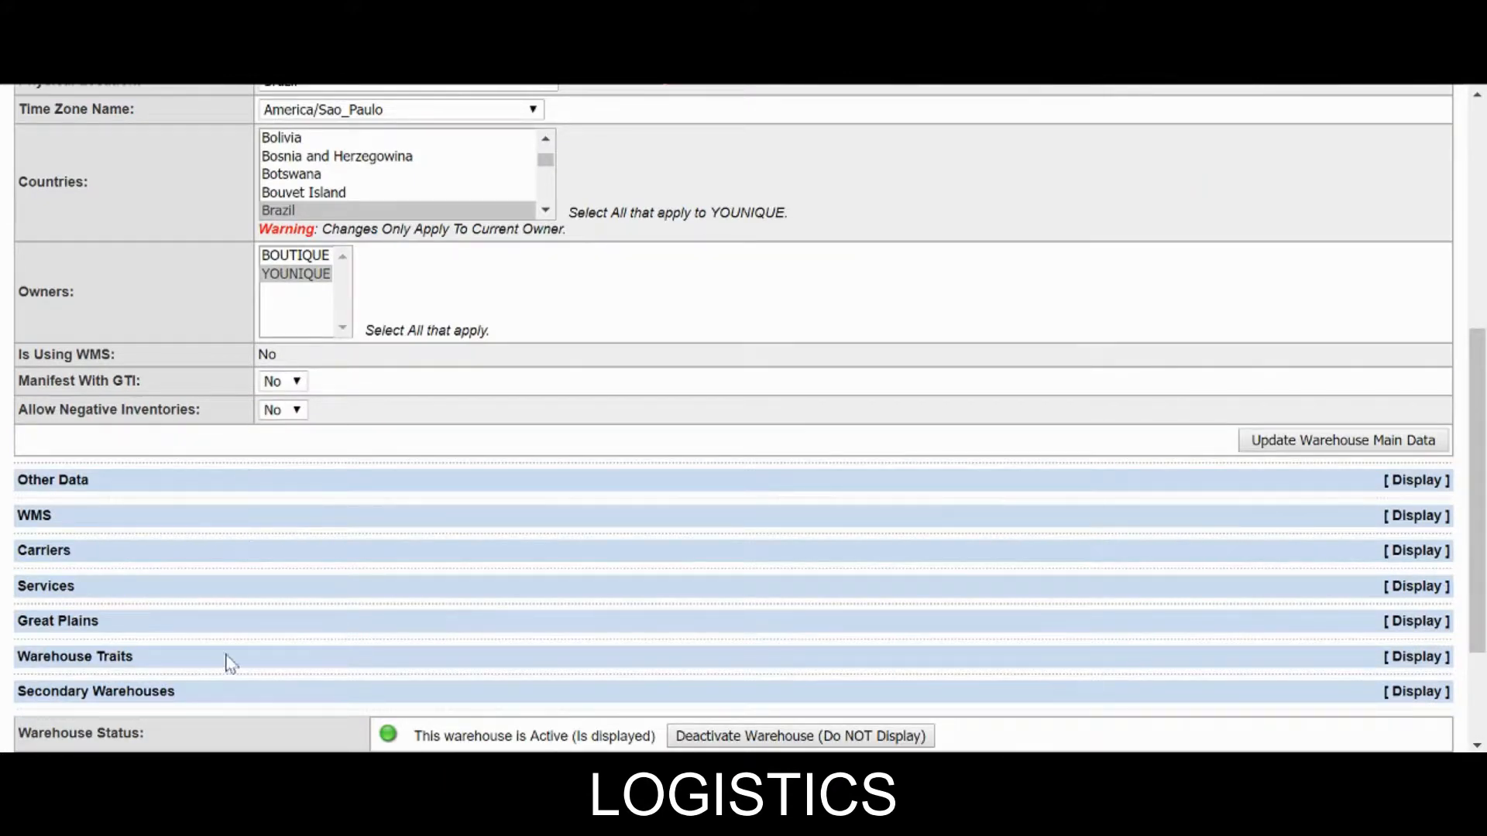
pyautogui.click(1224, 483)
pyautogui.scroll(-4, 1224, 482)
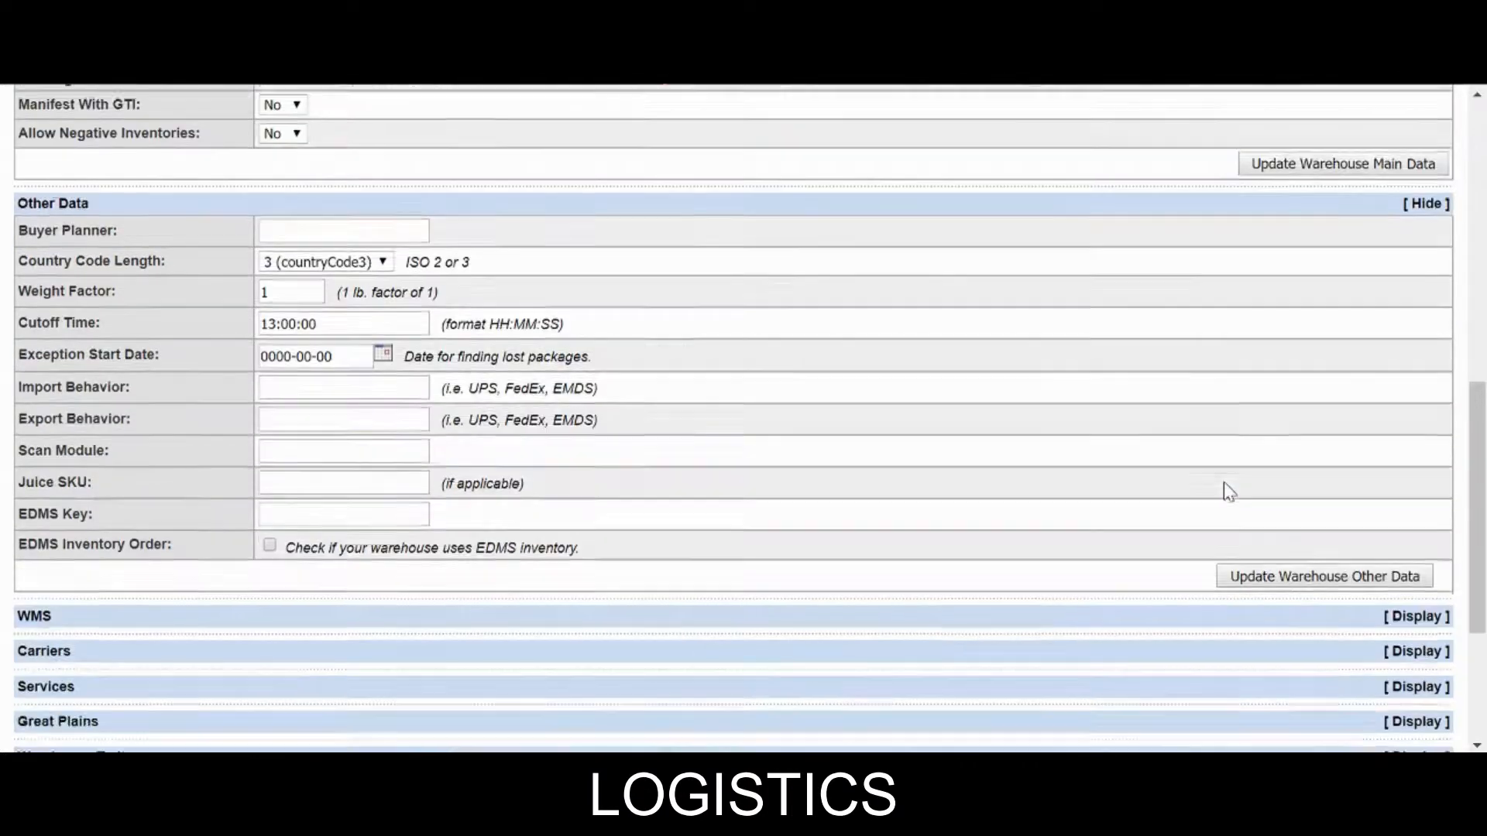
pyautogui.scroll(6, 1224, 482)
# Expand the WMS section and set WMS Mode to Convert to Simple WMS.
pyautogui.scroll(-4, 1224, 484)
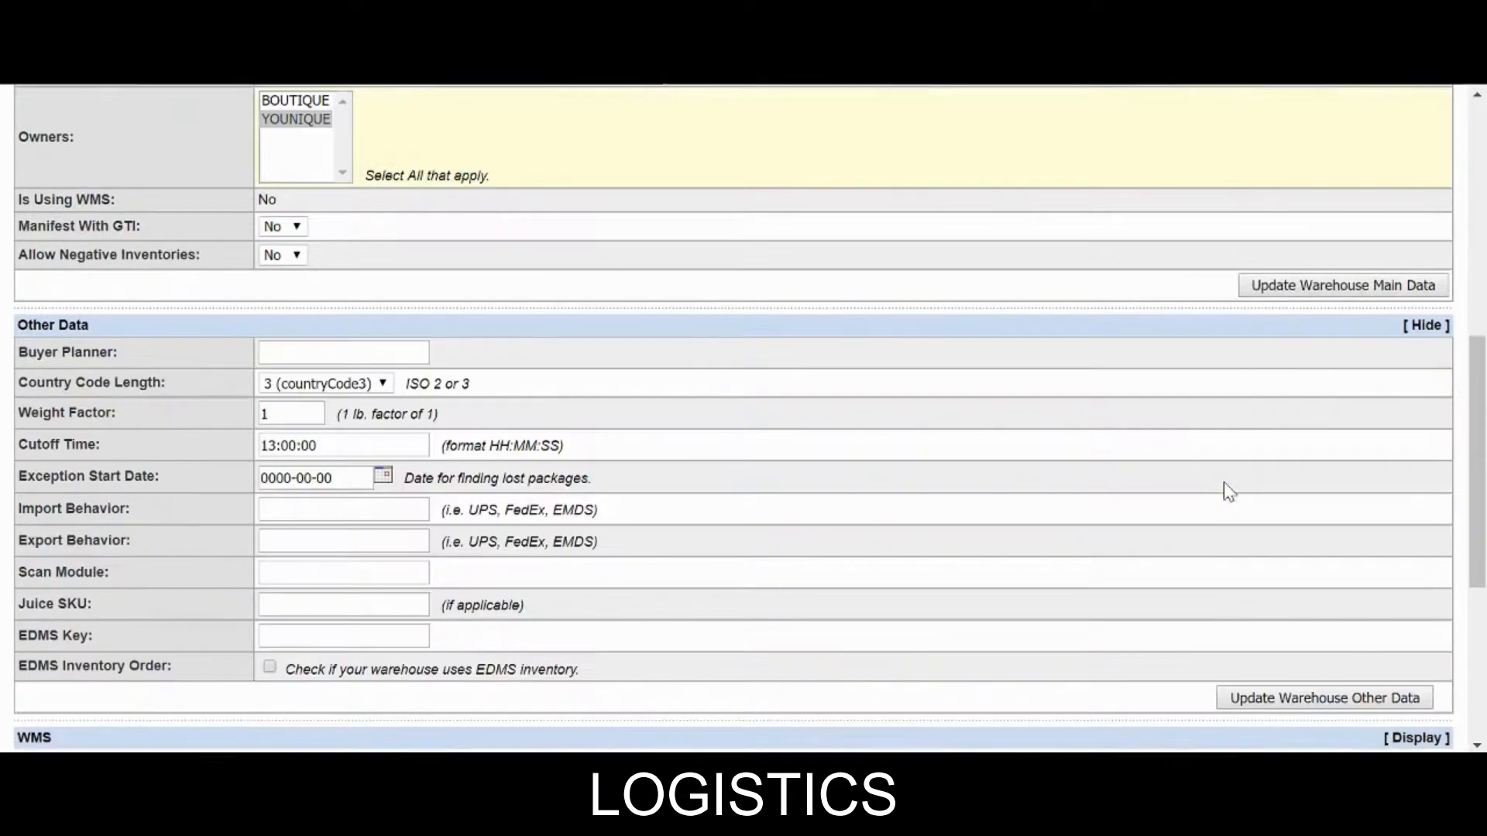
pyautogui.scroll(-4, 1119, 447)
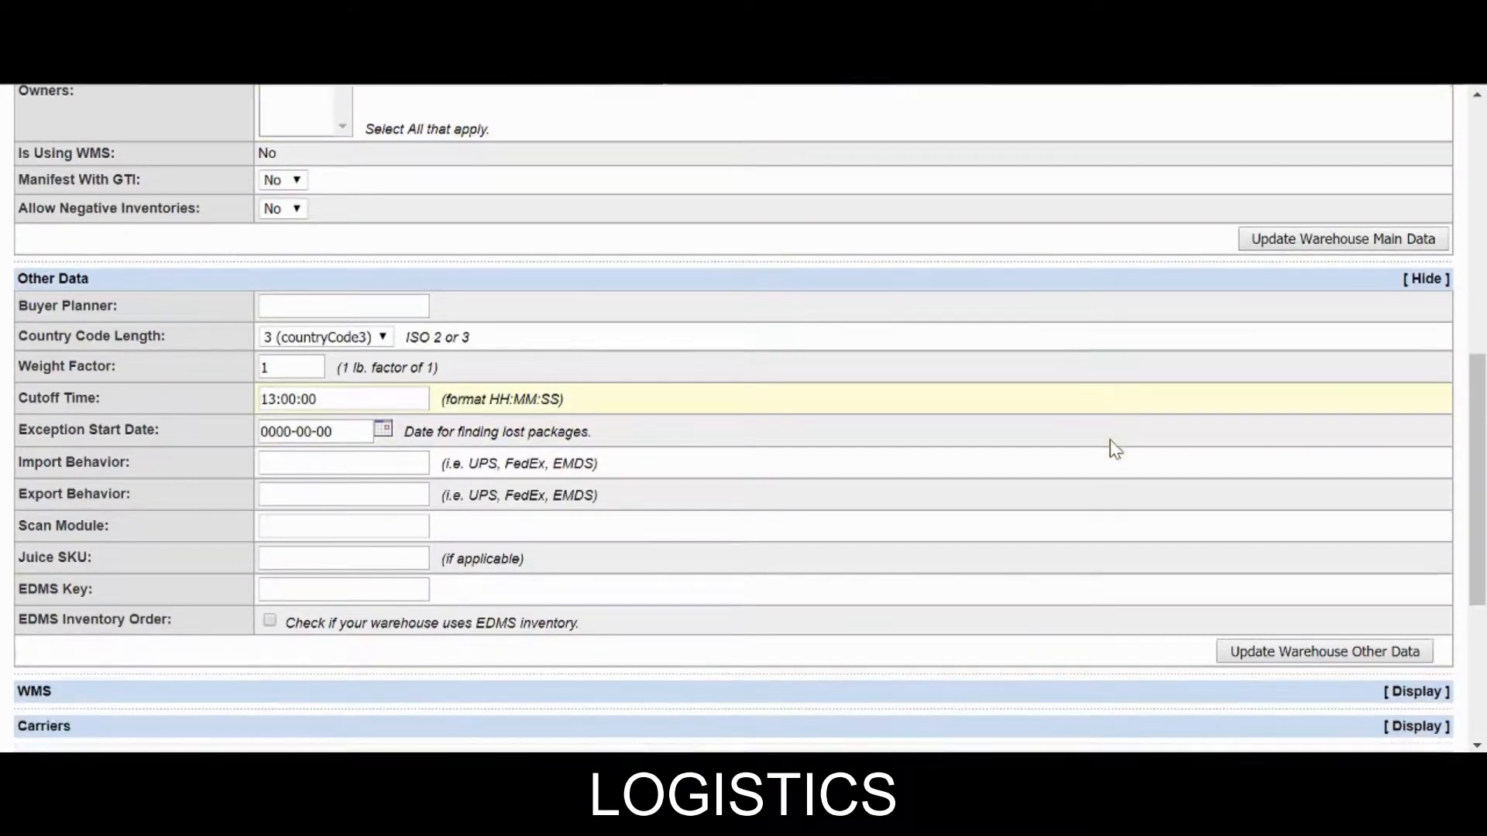
pyautogui.click(1215, 434)
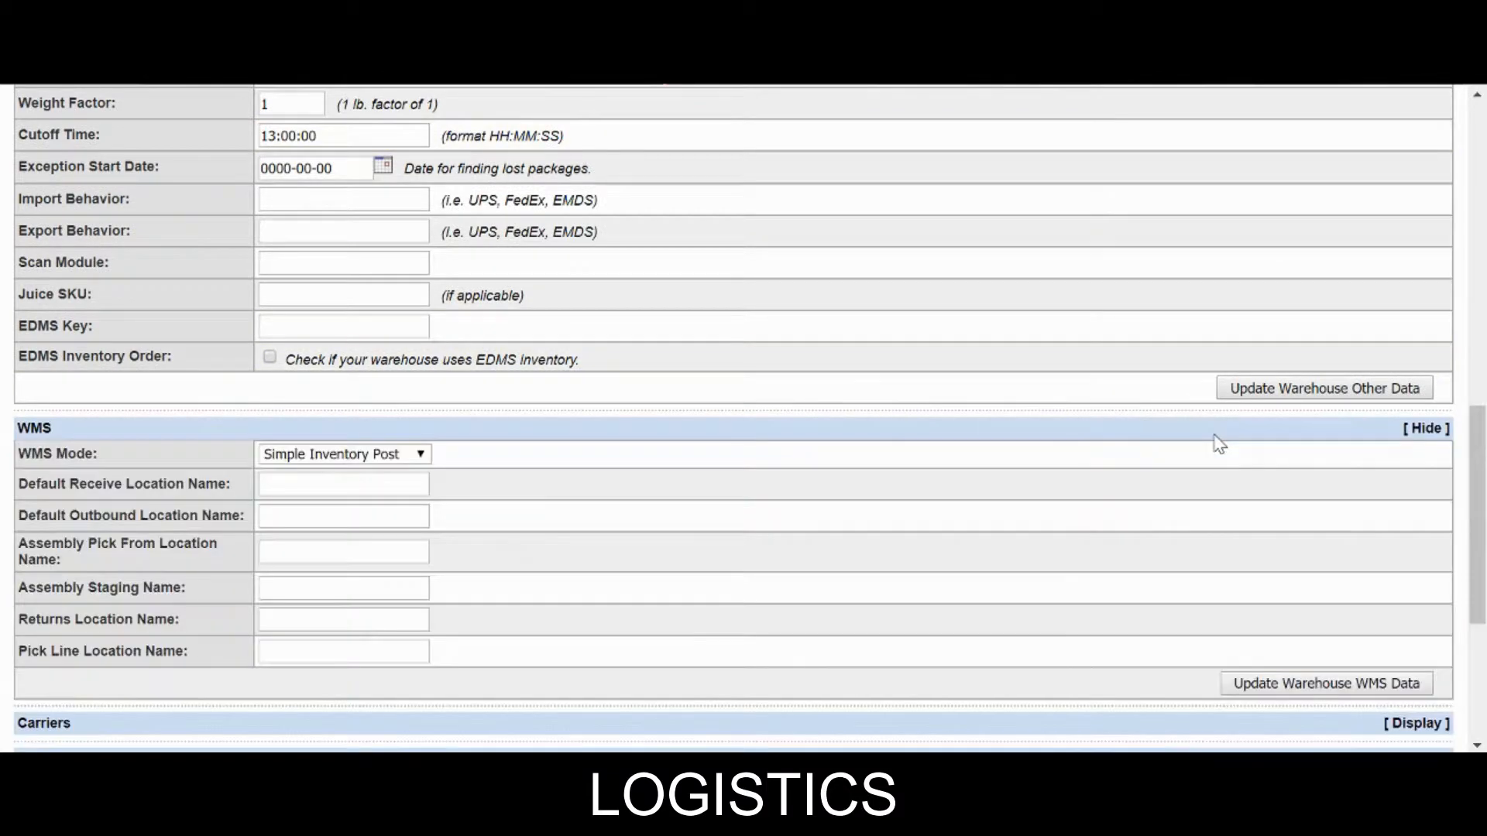
pyautogui.scroll(-2, 705, 392)
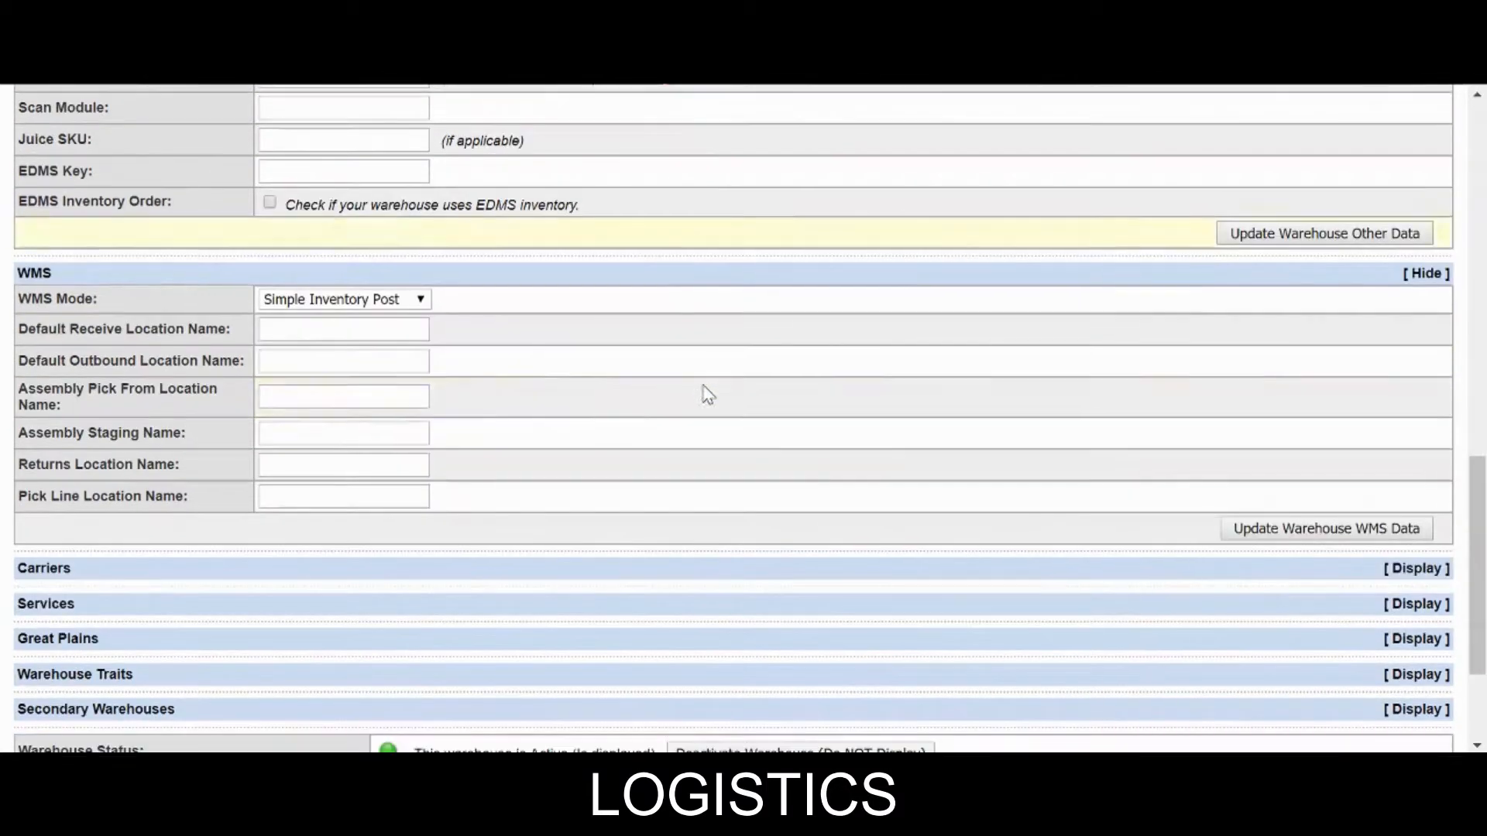
pyautogui.click(364, 298)
pyautogui.click(364, 298)
pyautogui.click(341, 302)
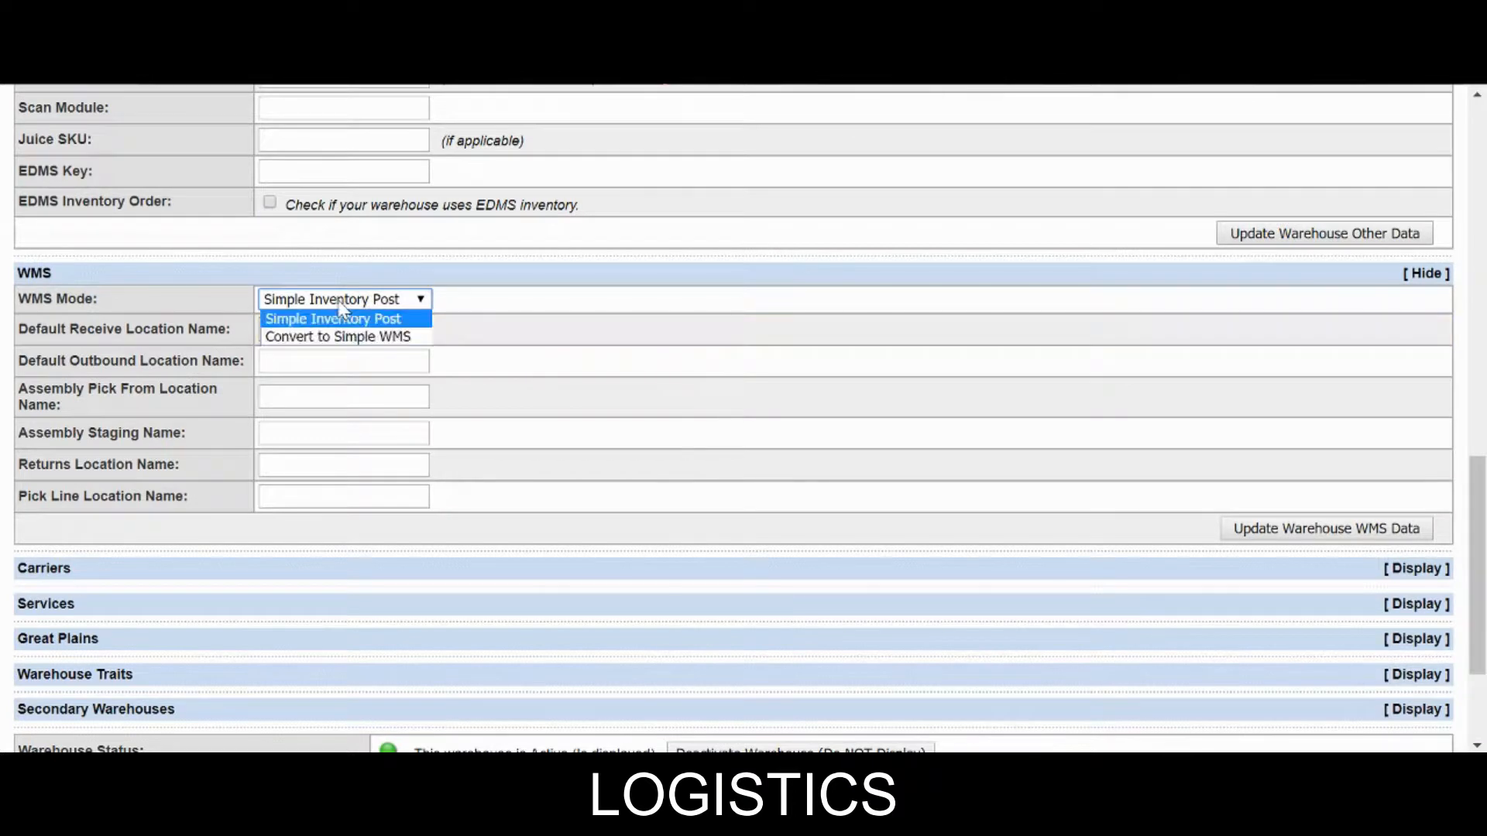
pyautogui.click(341, 302)
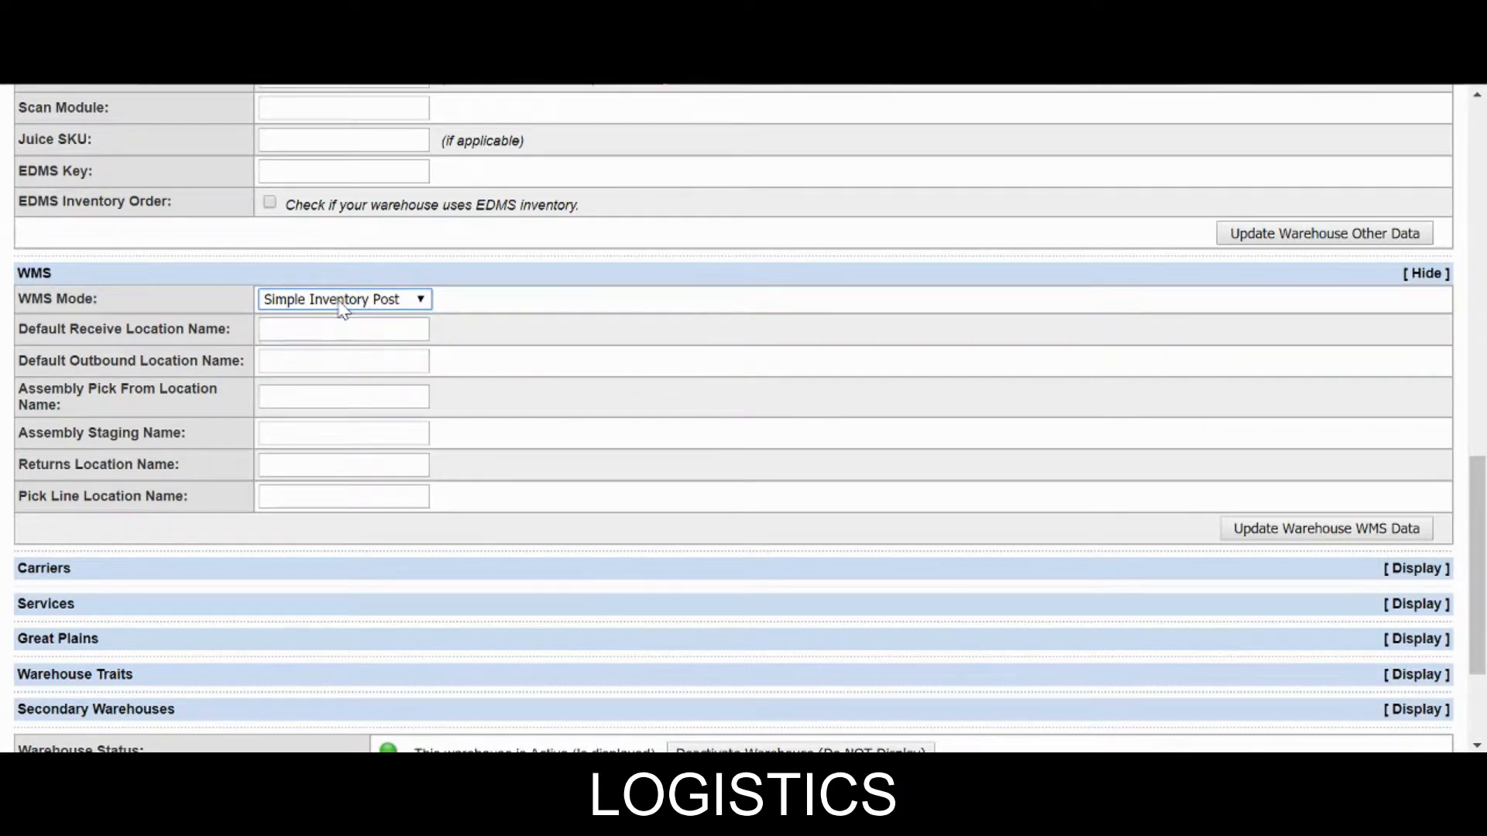
pyautogui.click(357, 302)
pyautogui.click(347, 338)
# Keep Convert to Simple WMS as the mode and save the warehouse WMS data.
pyautogui.click(345, 331)
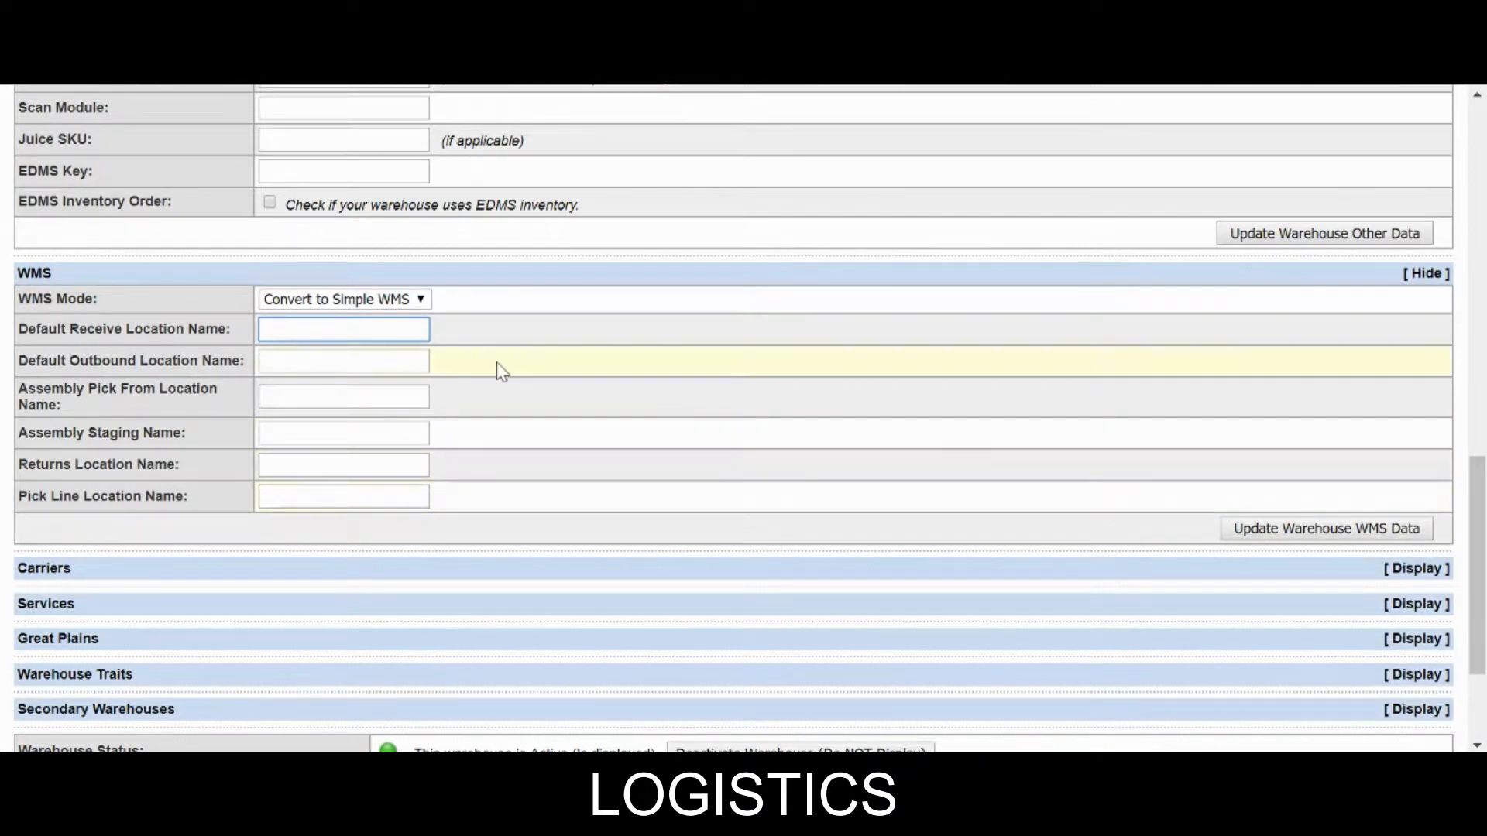
pyautogui.click(314, 301)
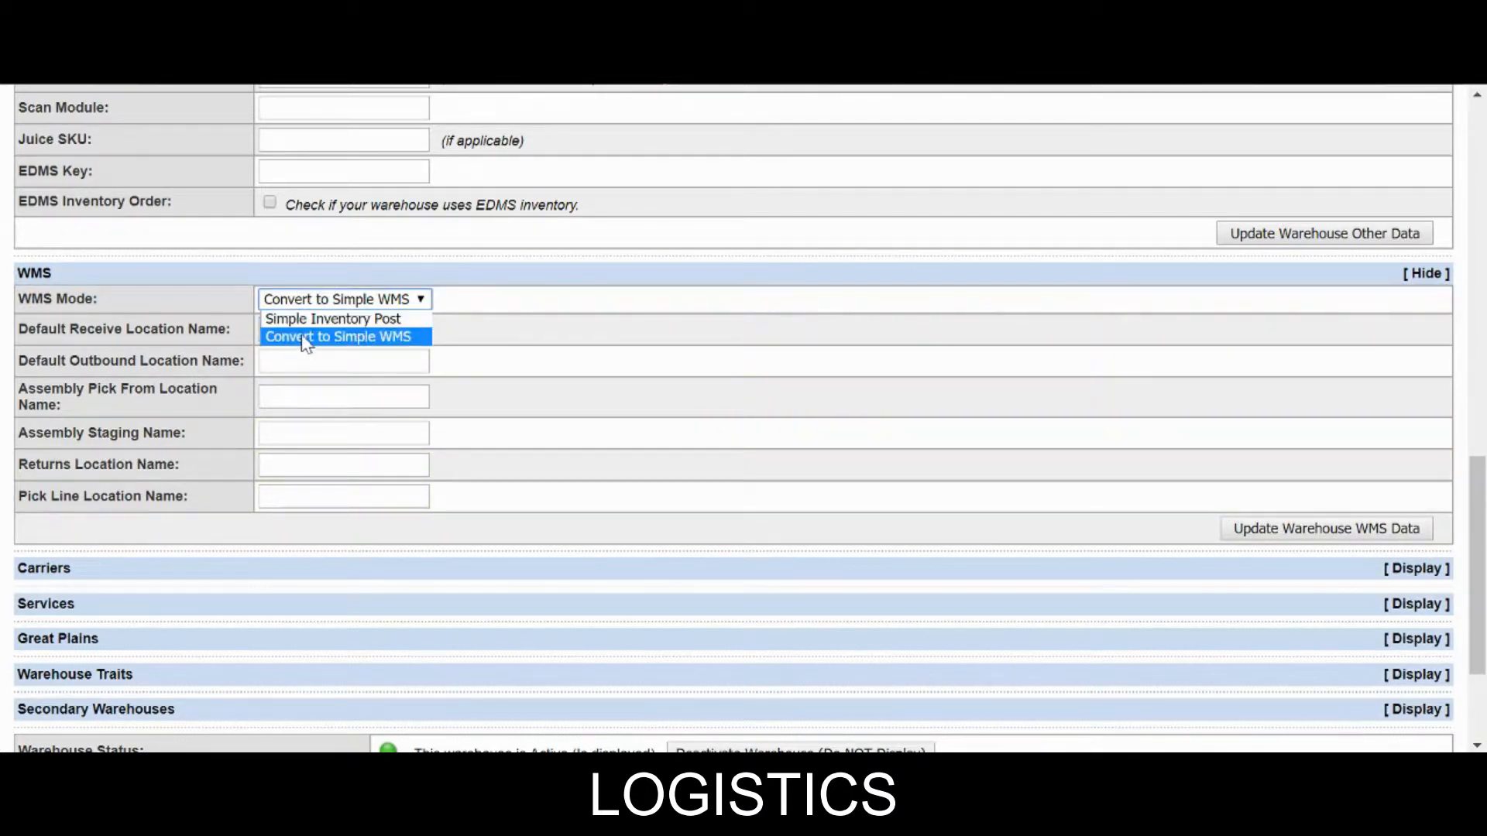
pyautogui.click(306, 337)
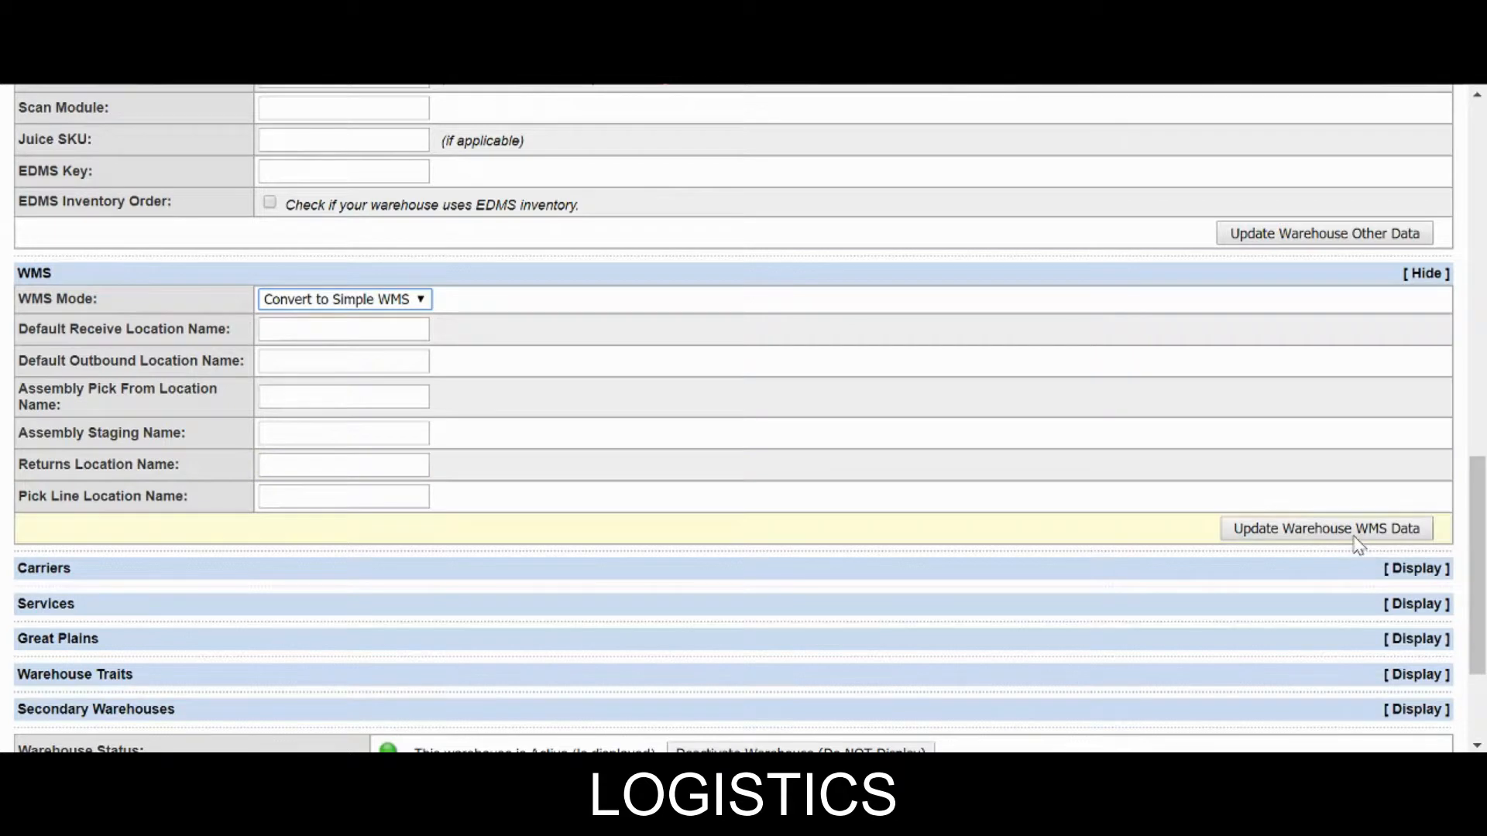
pyautogui.click(302, 302)
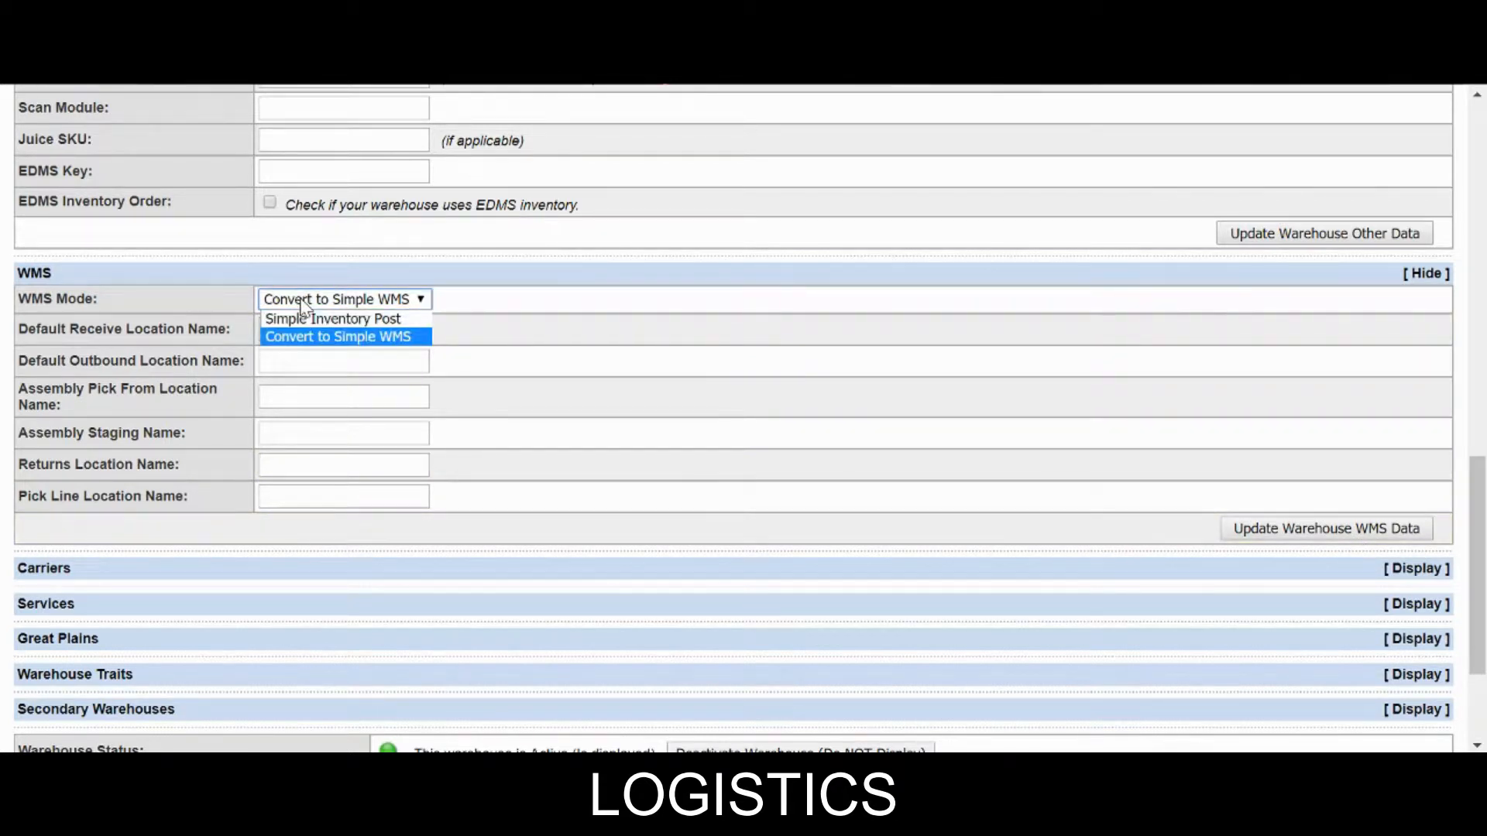
pyautogui.click(302, 302)
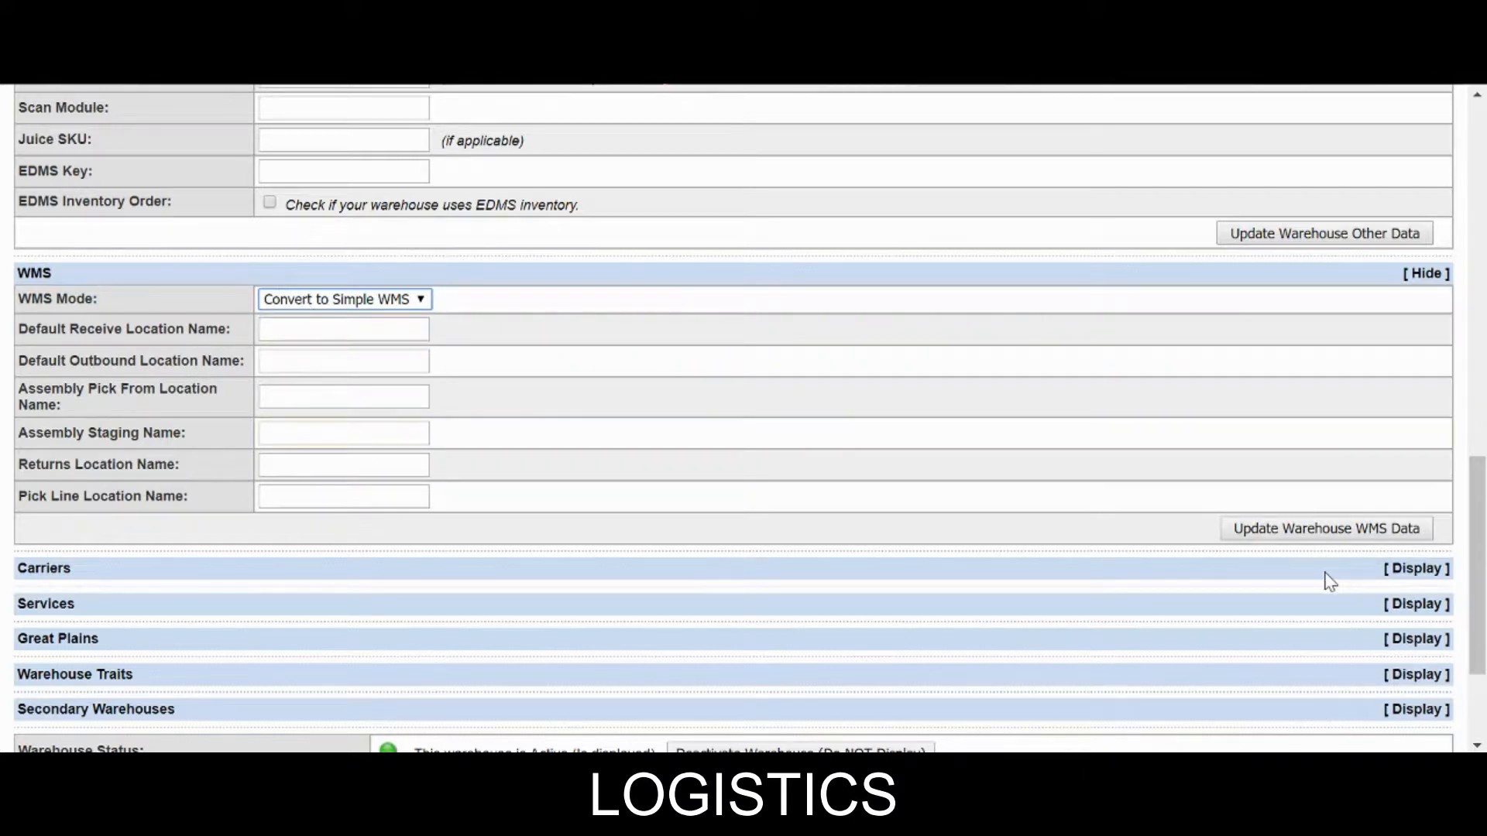
pyautogui.click(1298, 533)
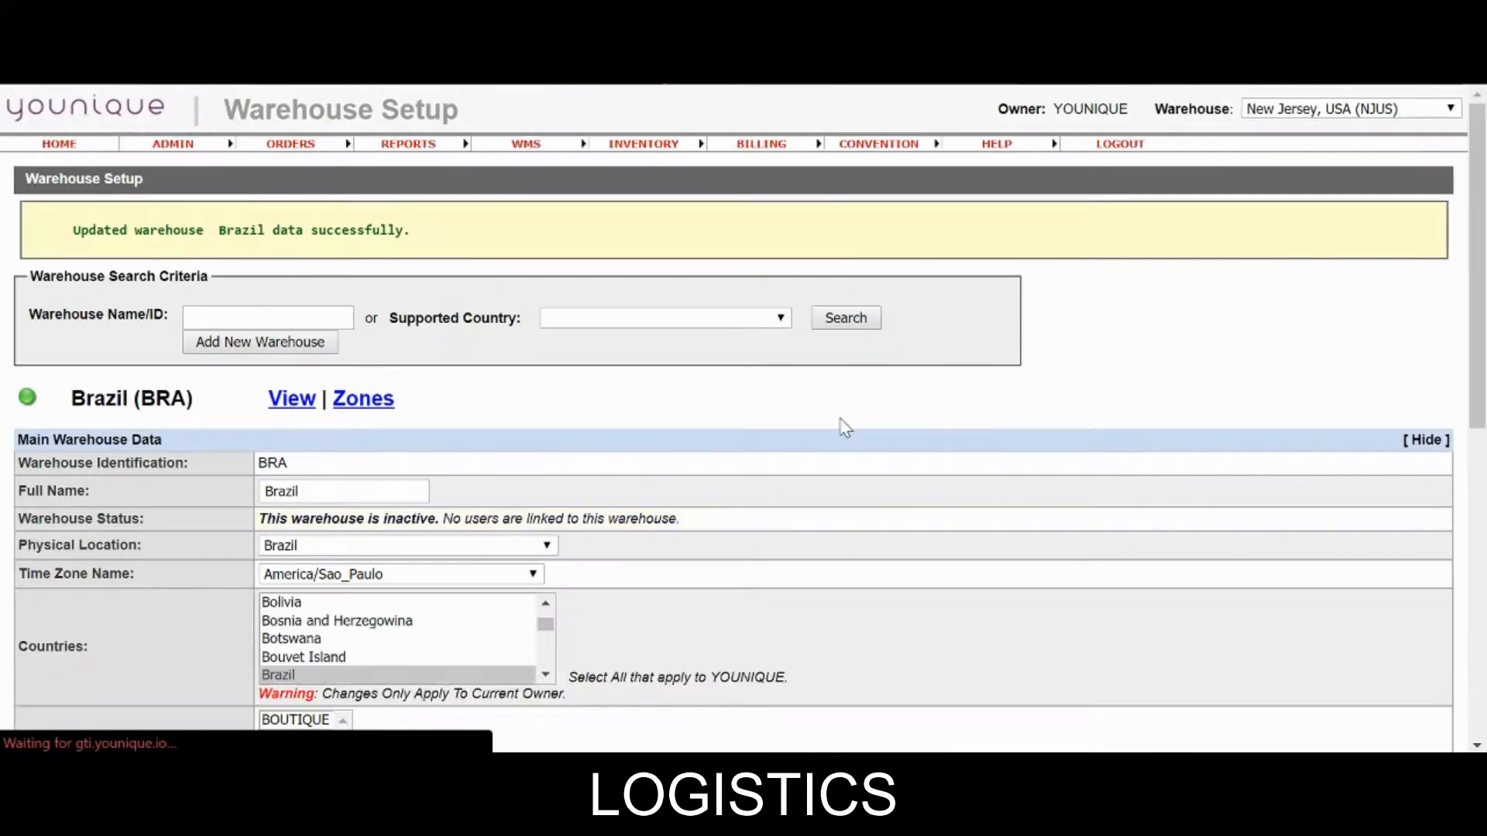
# Expand the Brazil warehouse's Other Data, WMS and Carriers sections.
pyautogui.scroll(-10, 862, 415)
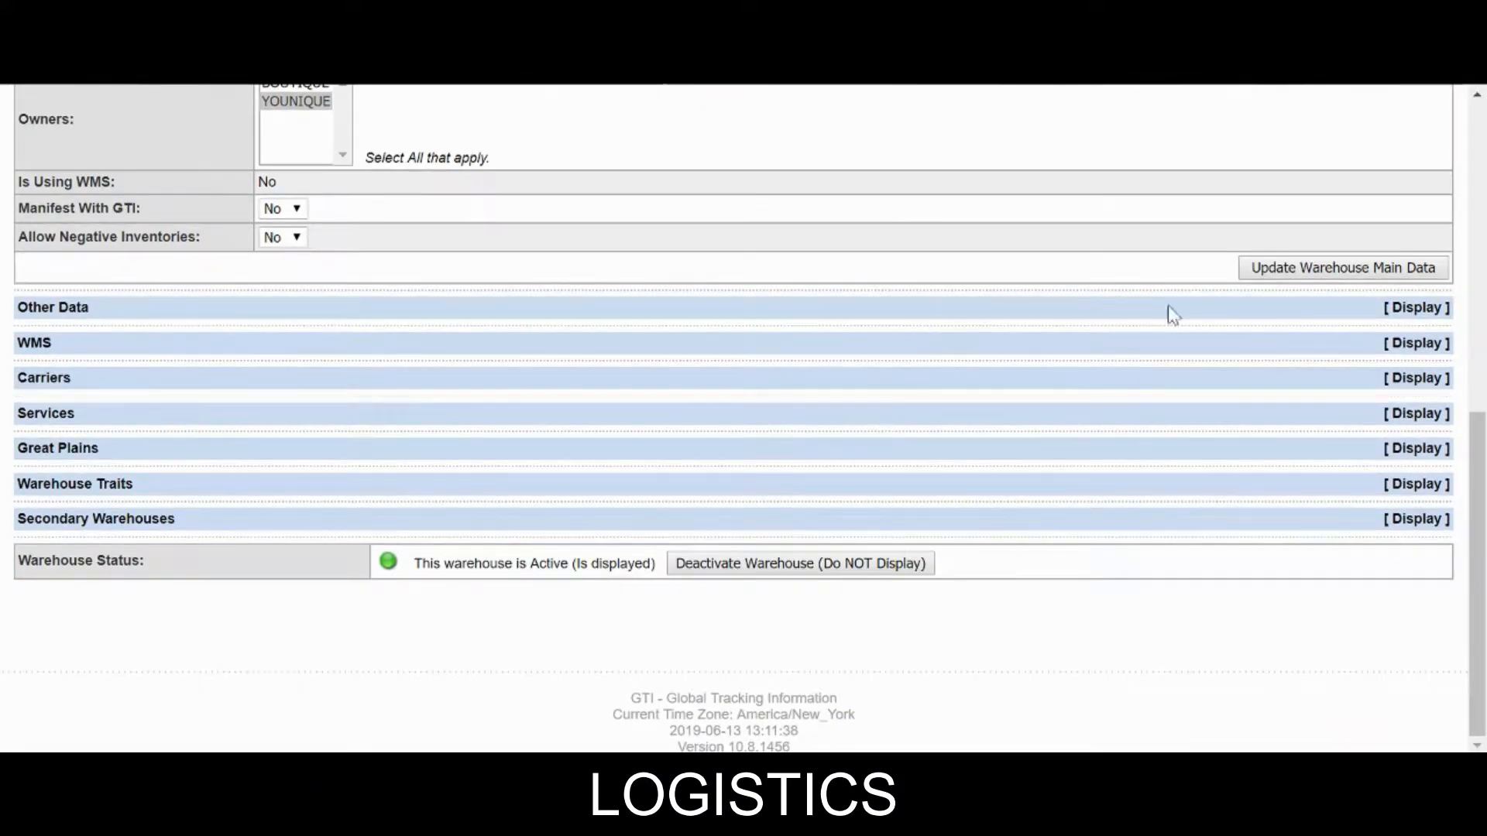
pyautogui.click(1245, 311)
pyautogui.scroll(-4, 1231, 341)
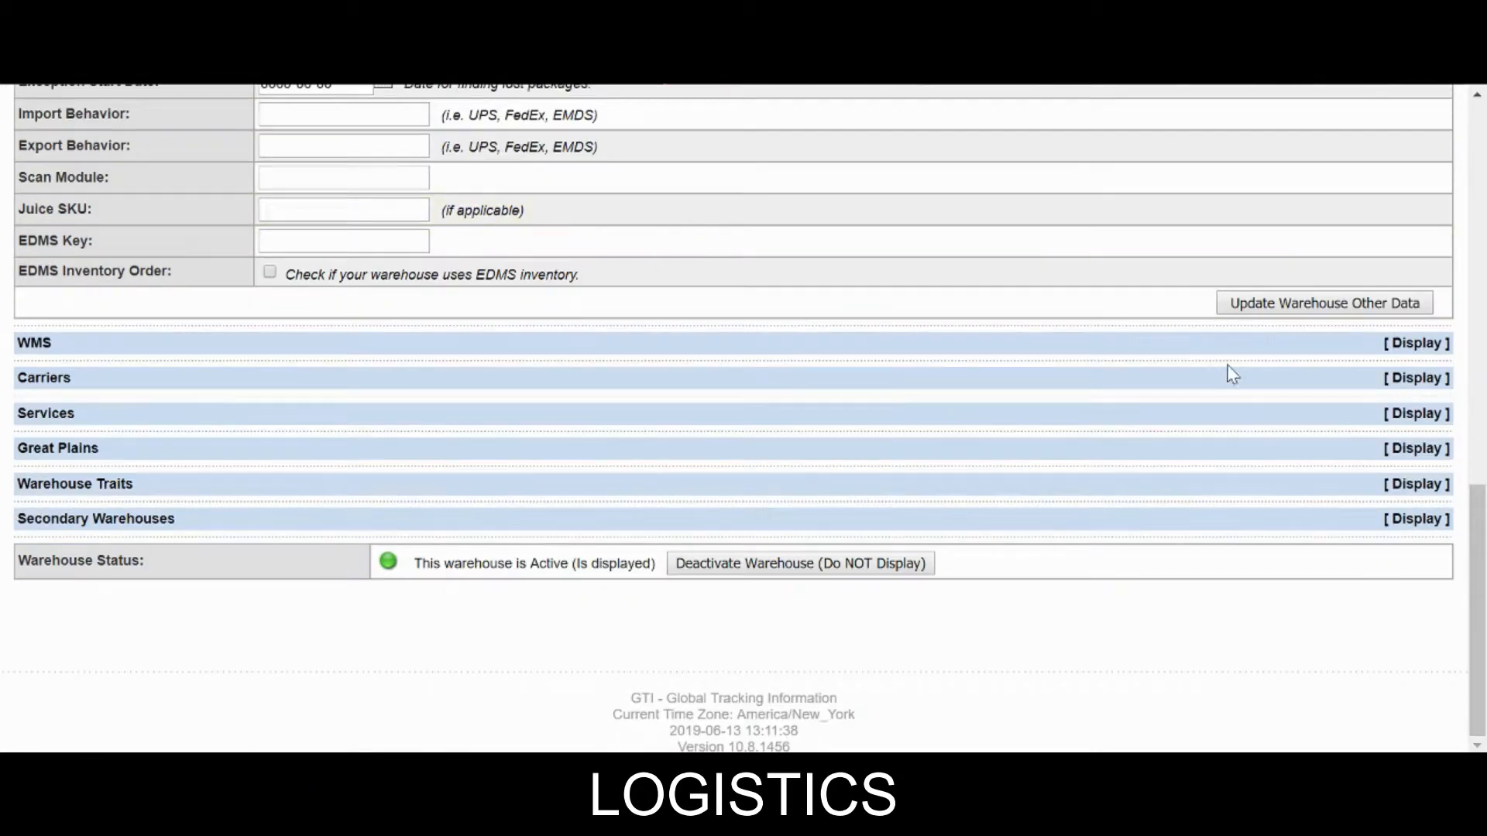
pyautogui.click(1247, 341)
pyautogui.scroll(-3, 1209, 352)
pyautogui.click(1200, 384)
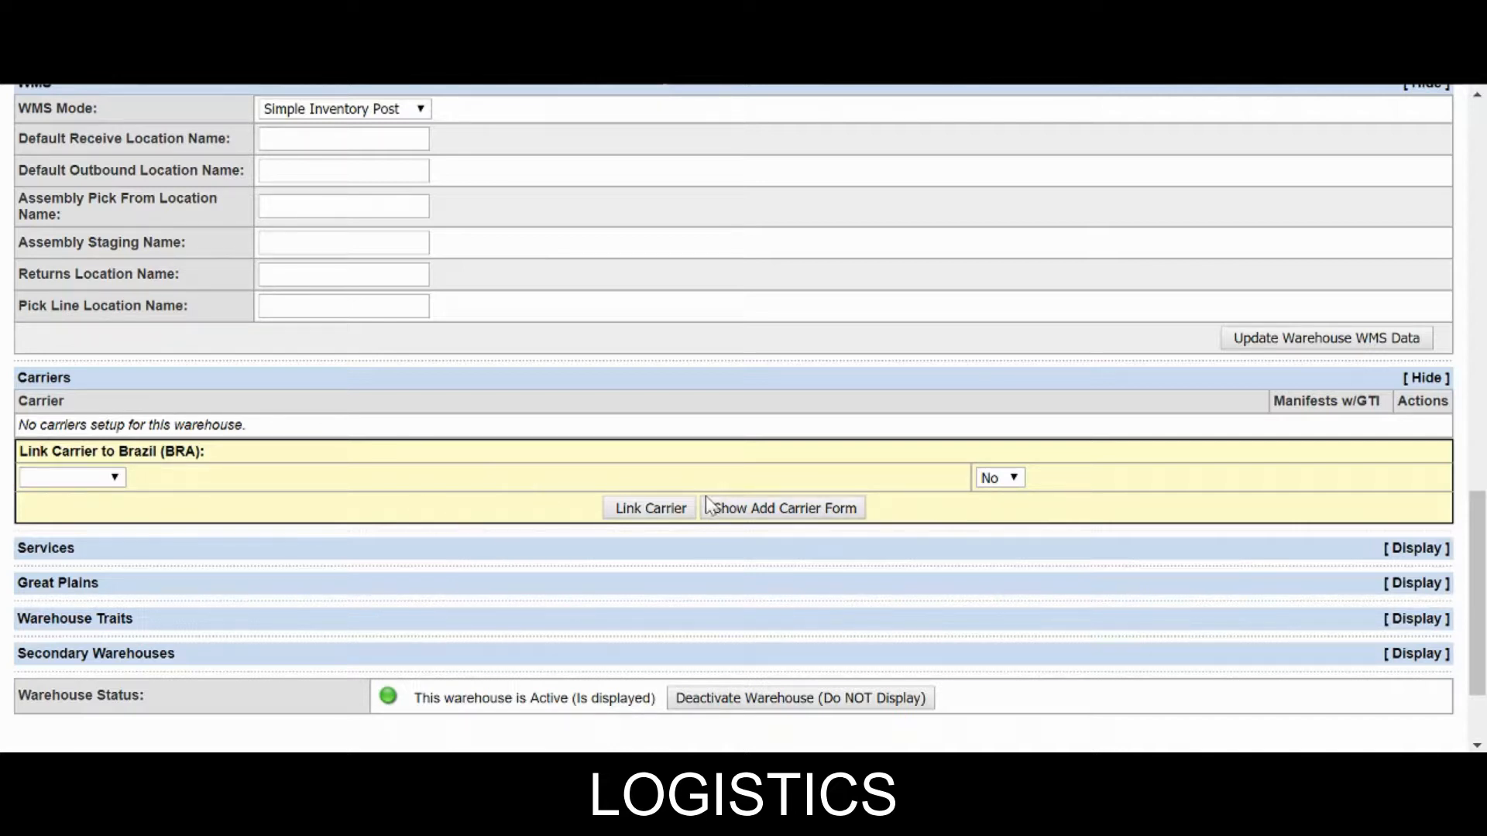
# Add the Correios carrier with the GROUND service through the Add New Carrier form.
pyautogui.click(787, 509)
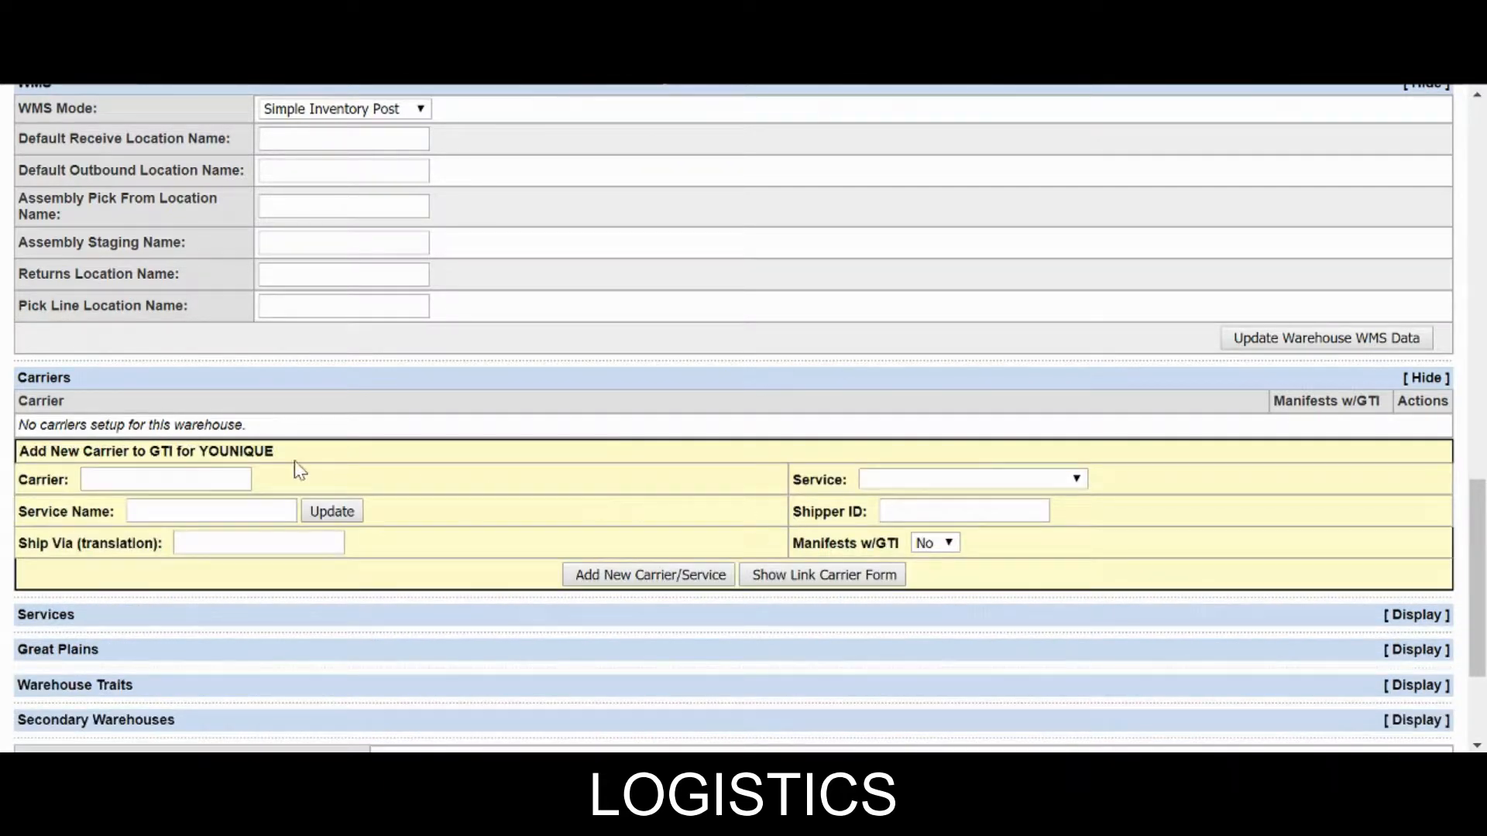
pyautogui.click(166, 479)
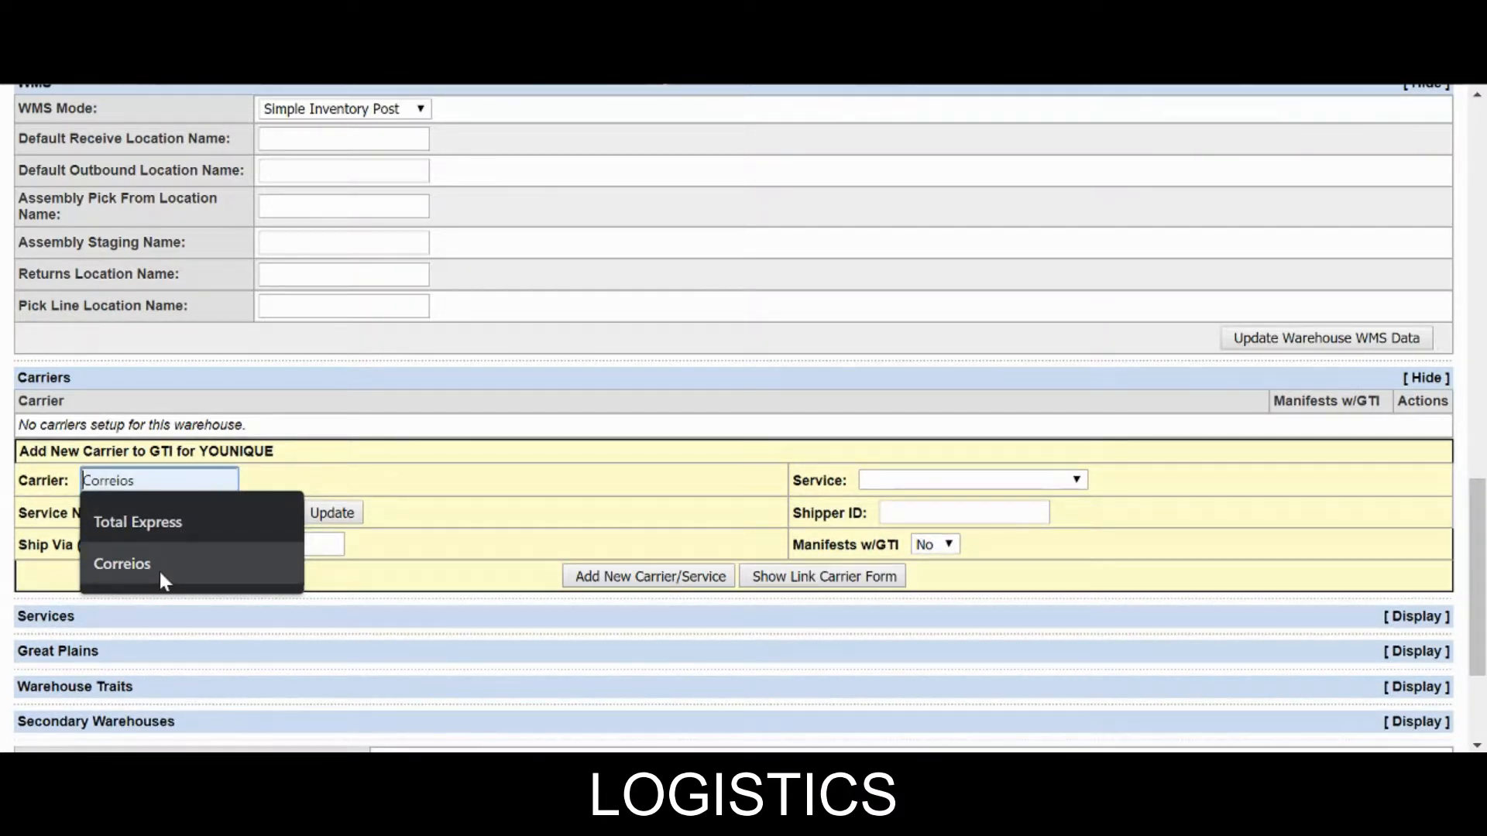
pyautogui.click(122, 563)
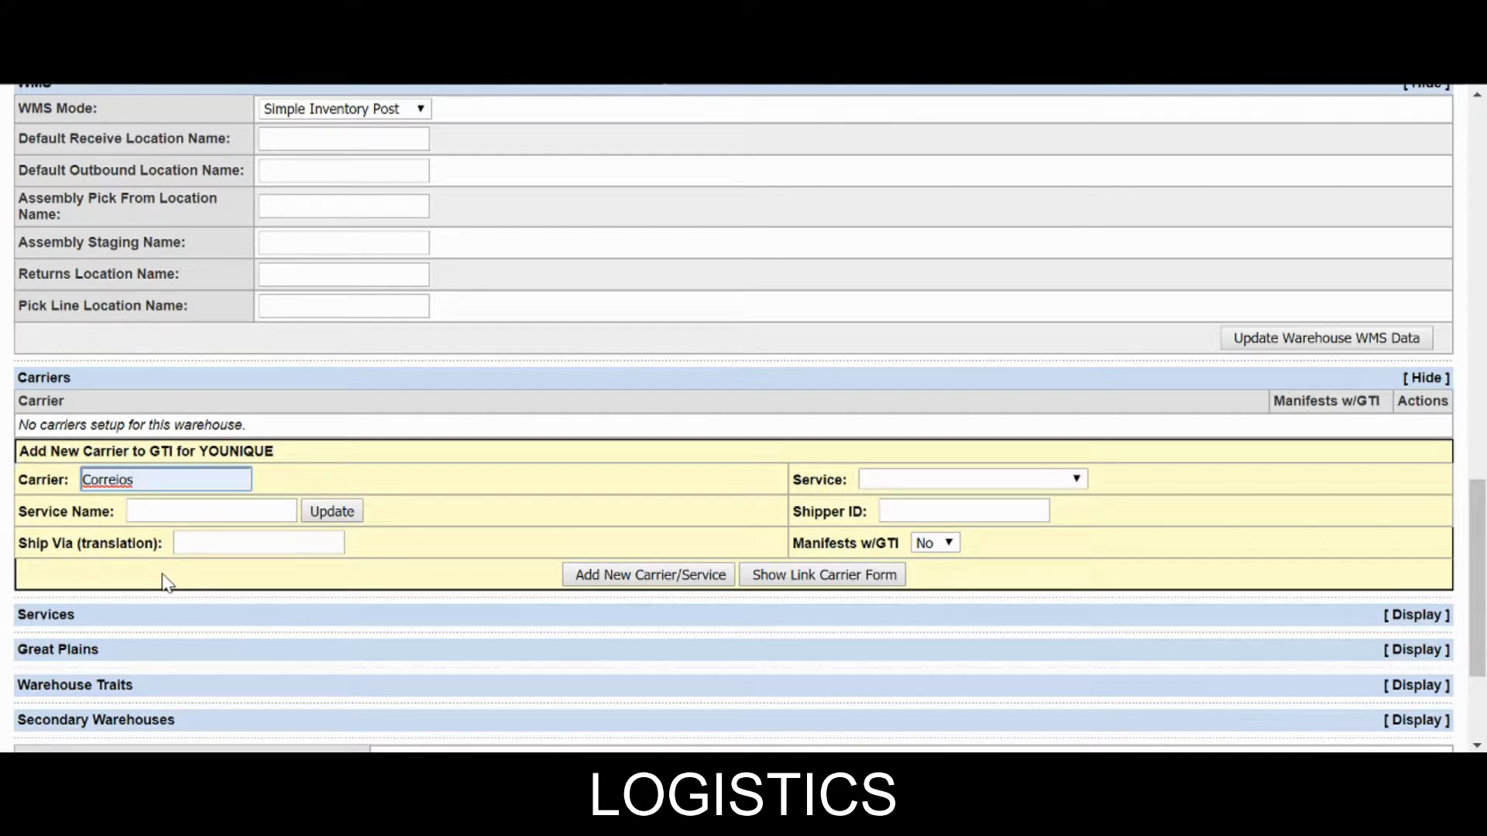
pyautogui.click(957, 480)
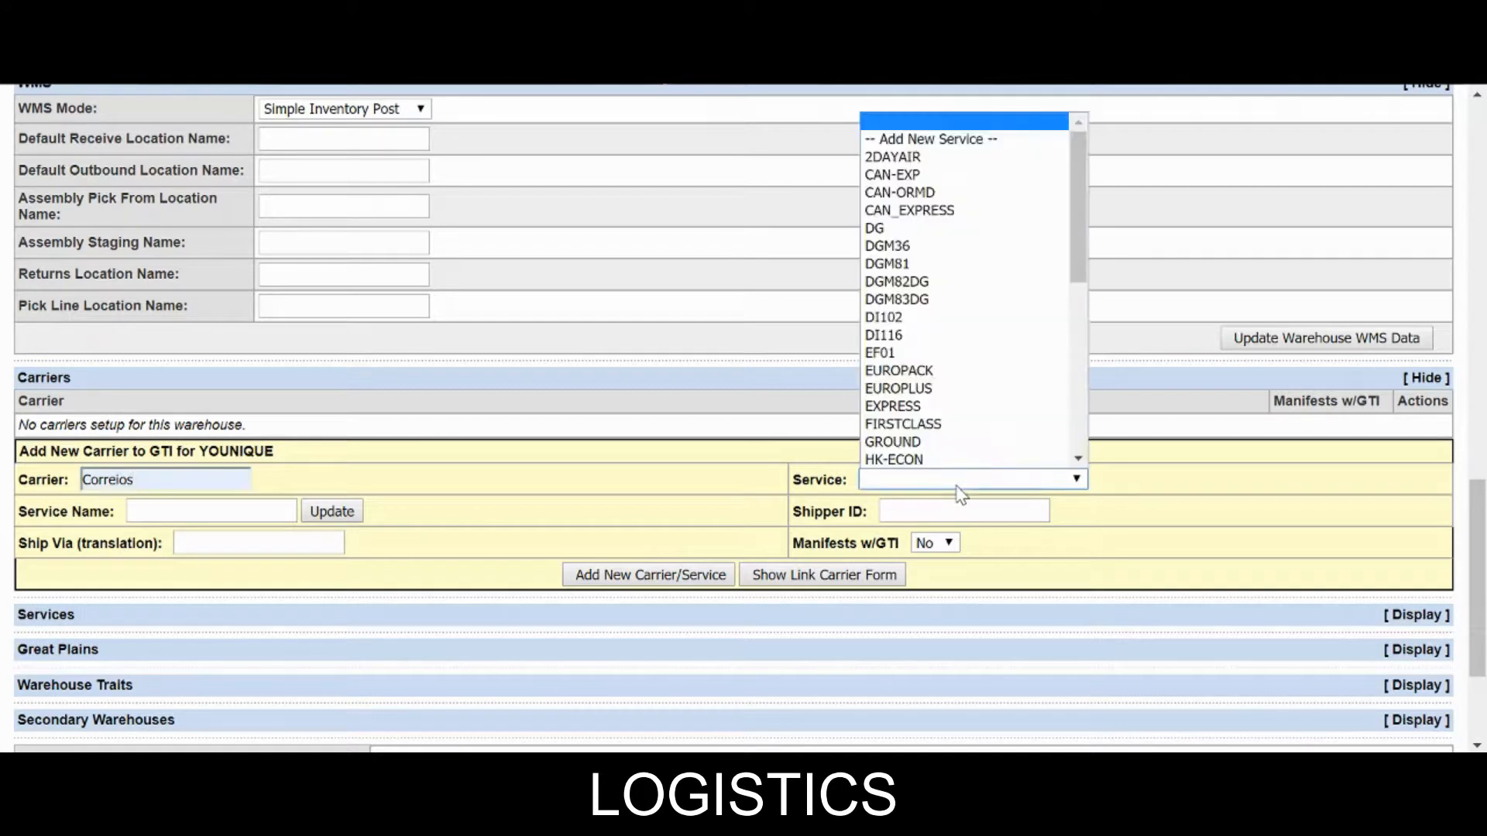
pyautogui.scroll(-4, 921, 434)
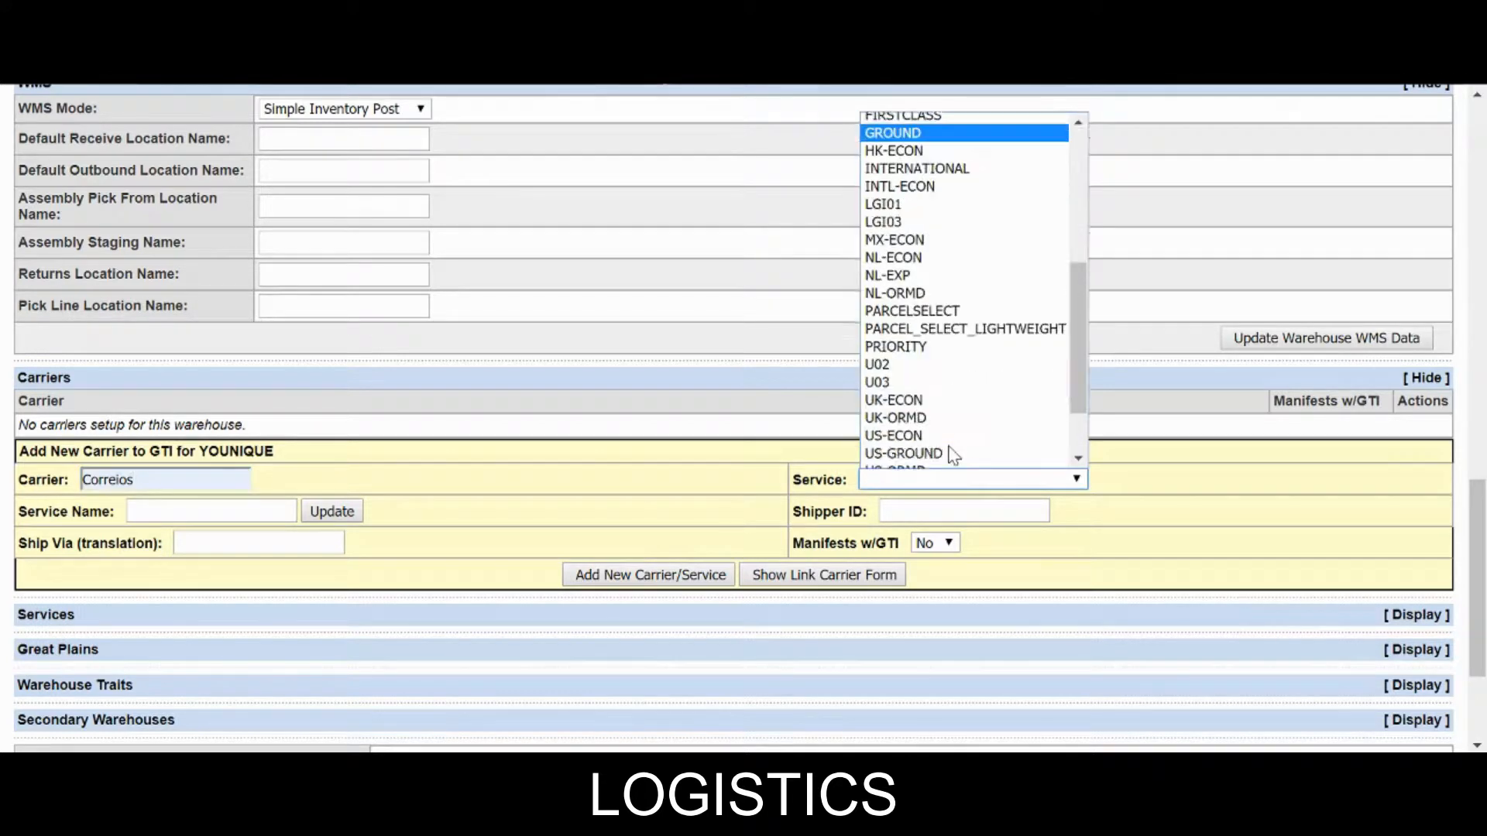
pyautogui.click(908, 132)
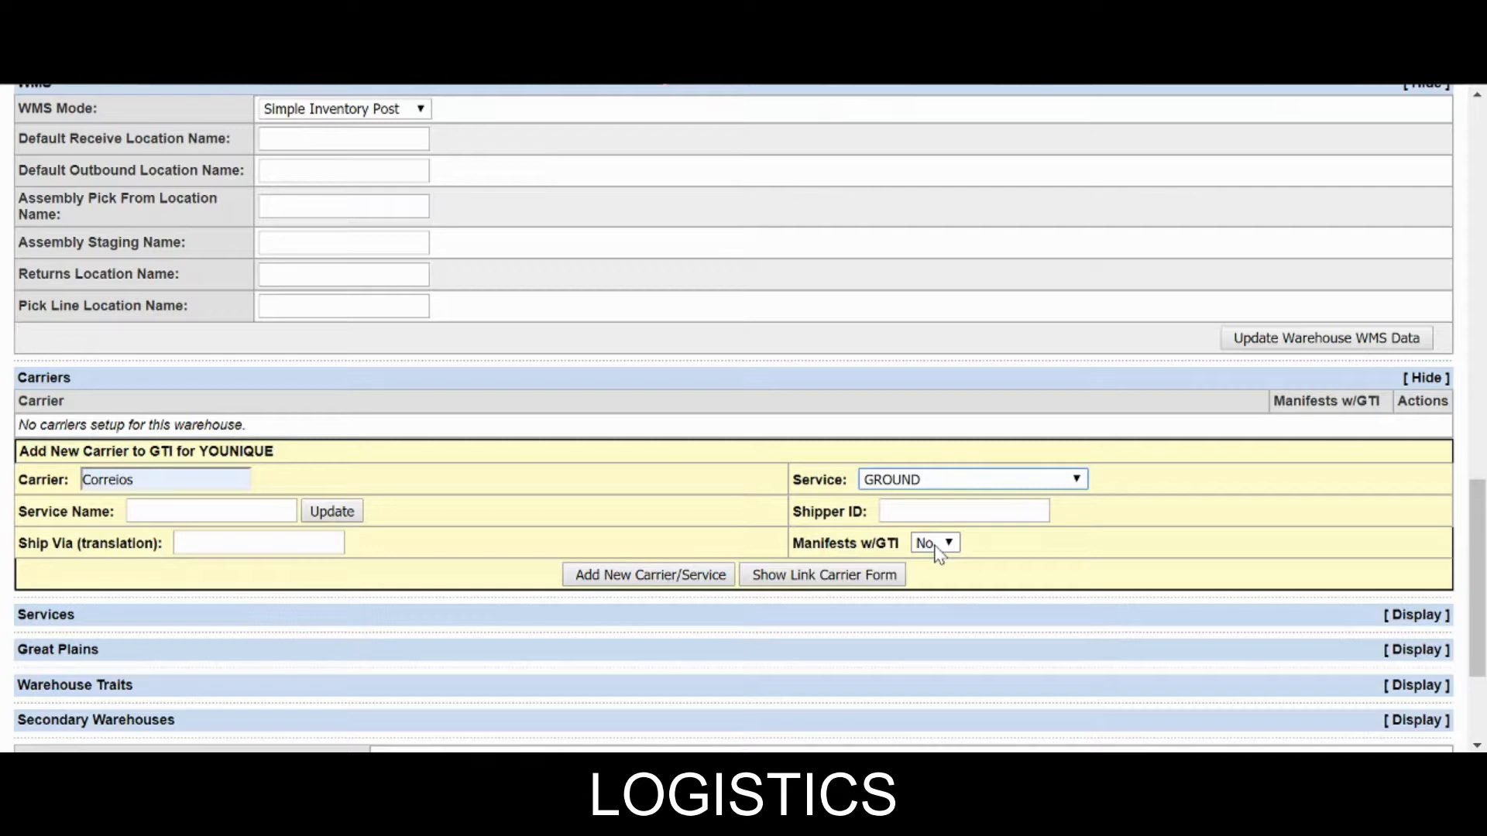
pyautogui.click(625, 583)
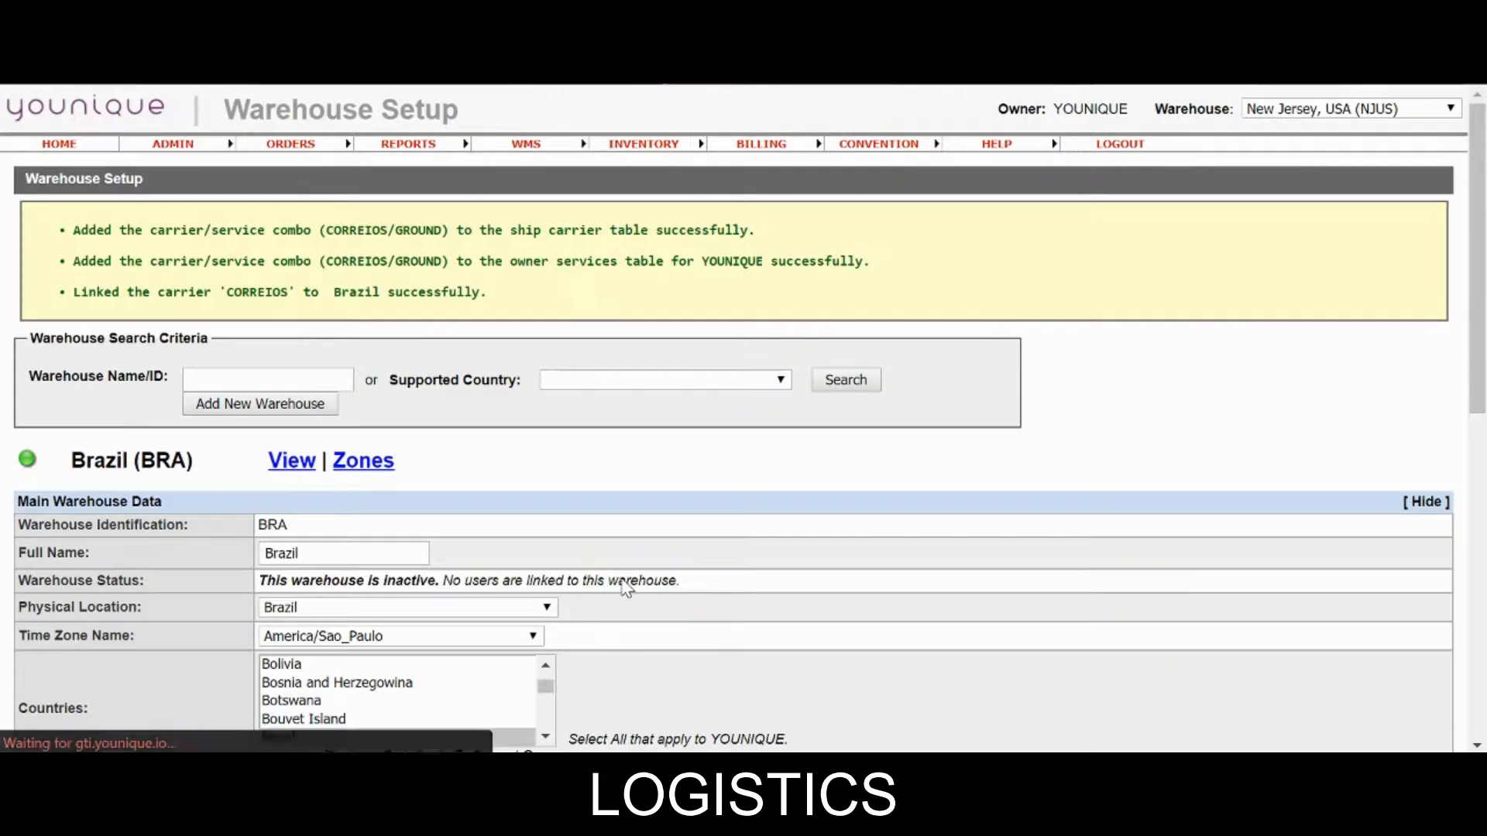
# Delete the Correios carrier entry from the Brazil warehouse.
pyautogui.scroll(-10, 624, 583)
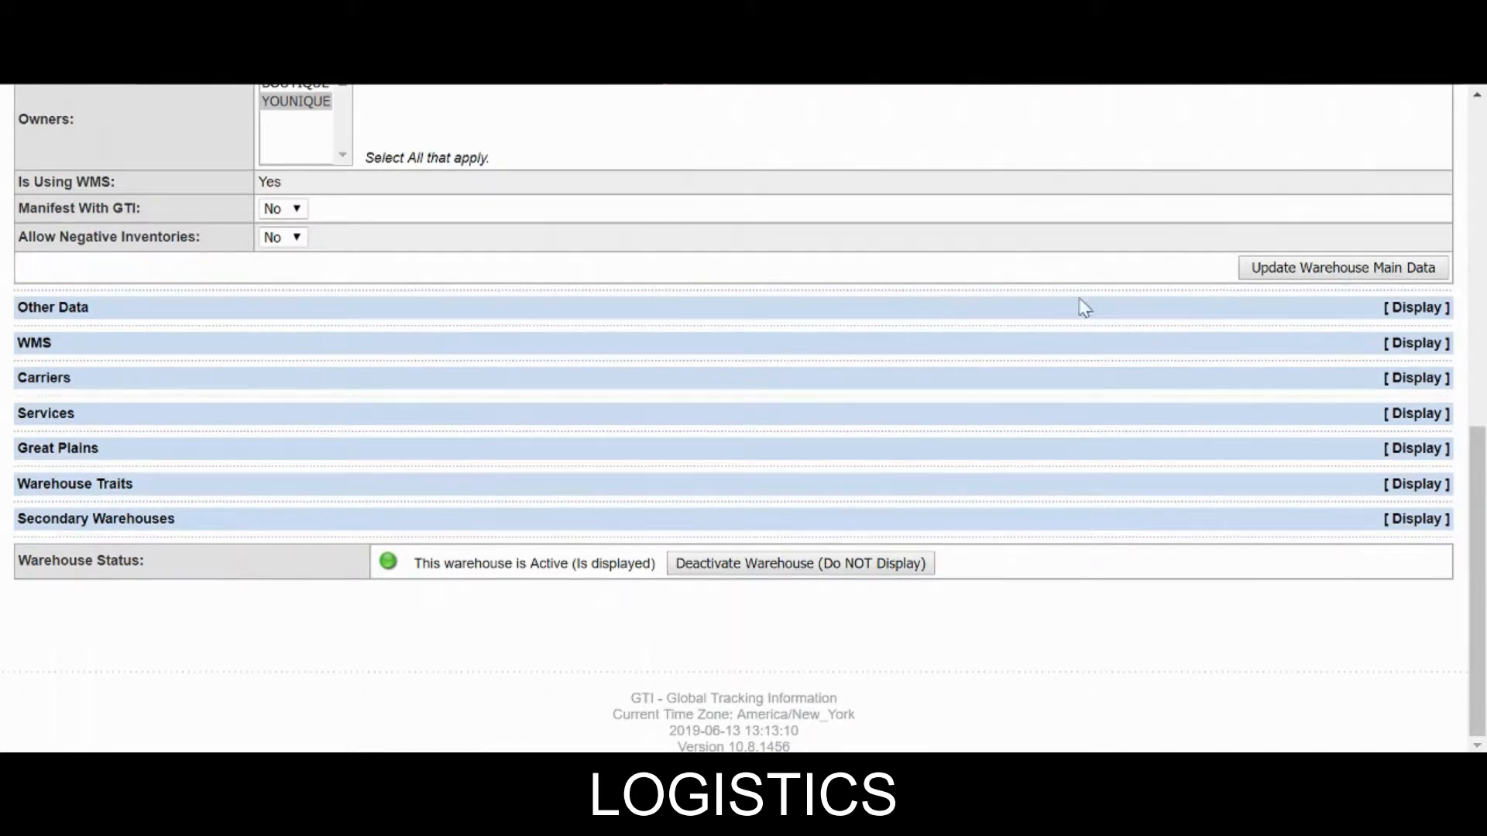
pyautogui.click(1353, 384)
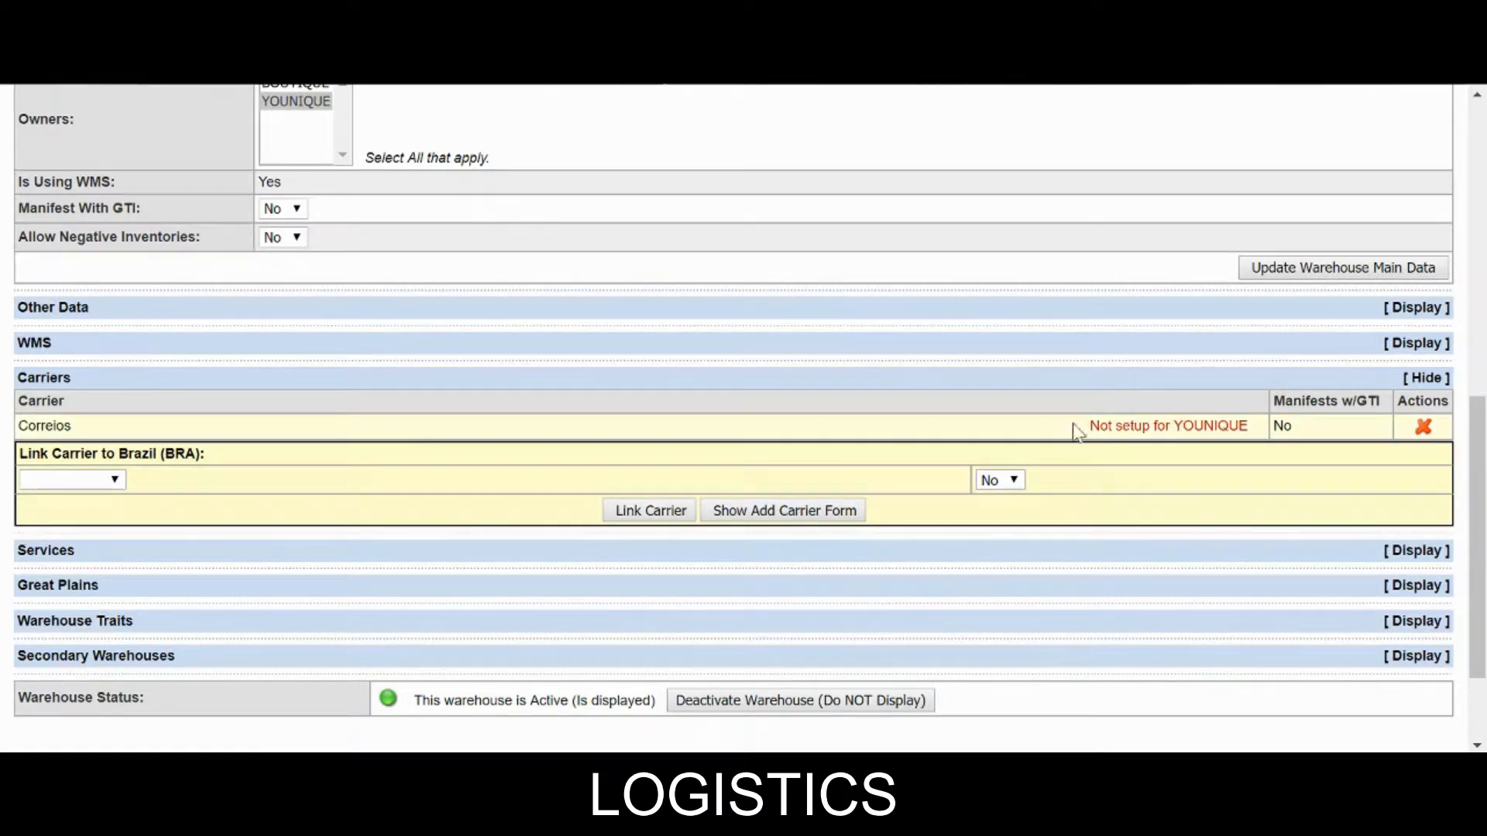
pyautogui.click(1423, 428)
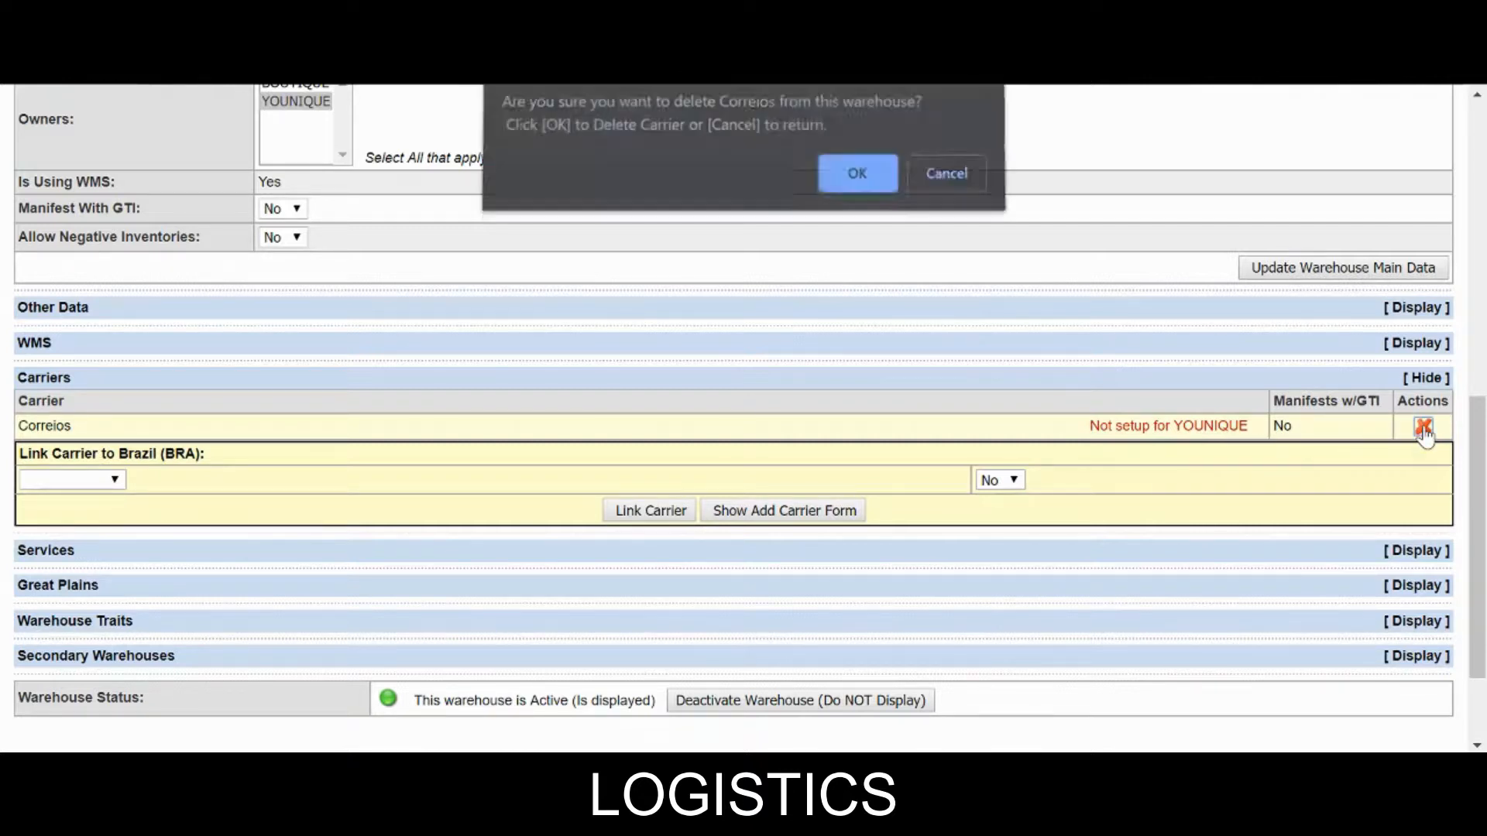
pyautogui.click(852, 184)
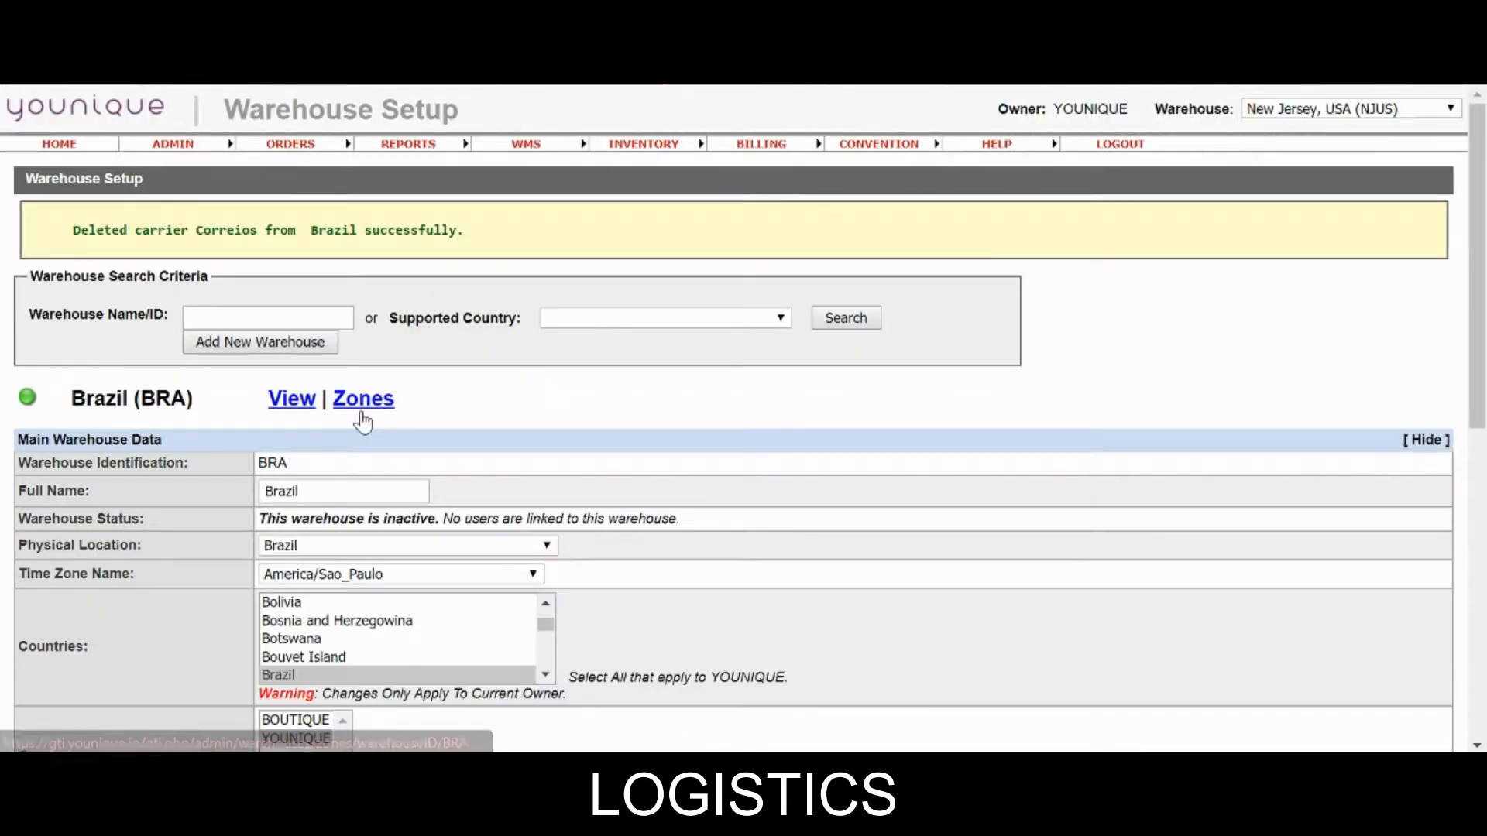
# Link the CORREIOS carrier to the Brazil warehouse and view its carriers.
pyautogui.scroll(-8, 362, 418)
pyautogui.click(1243, 381)
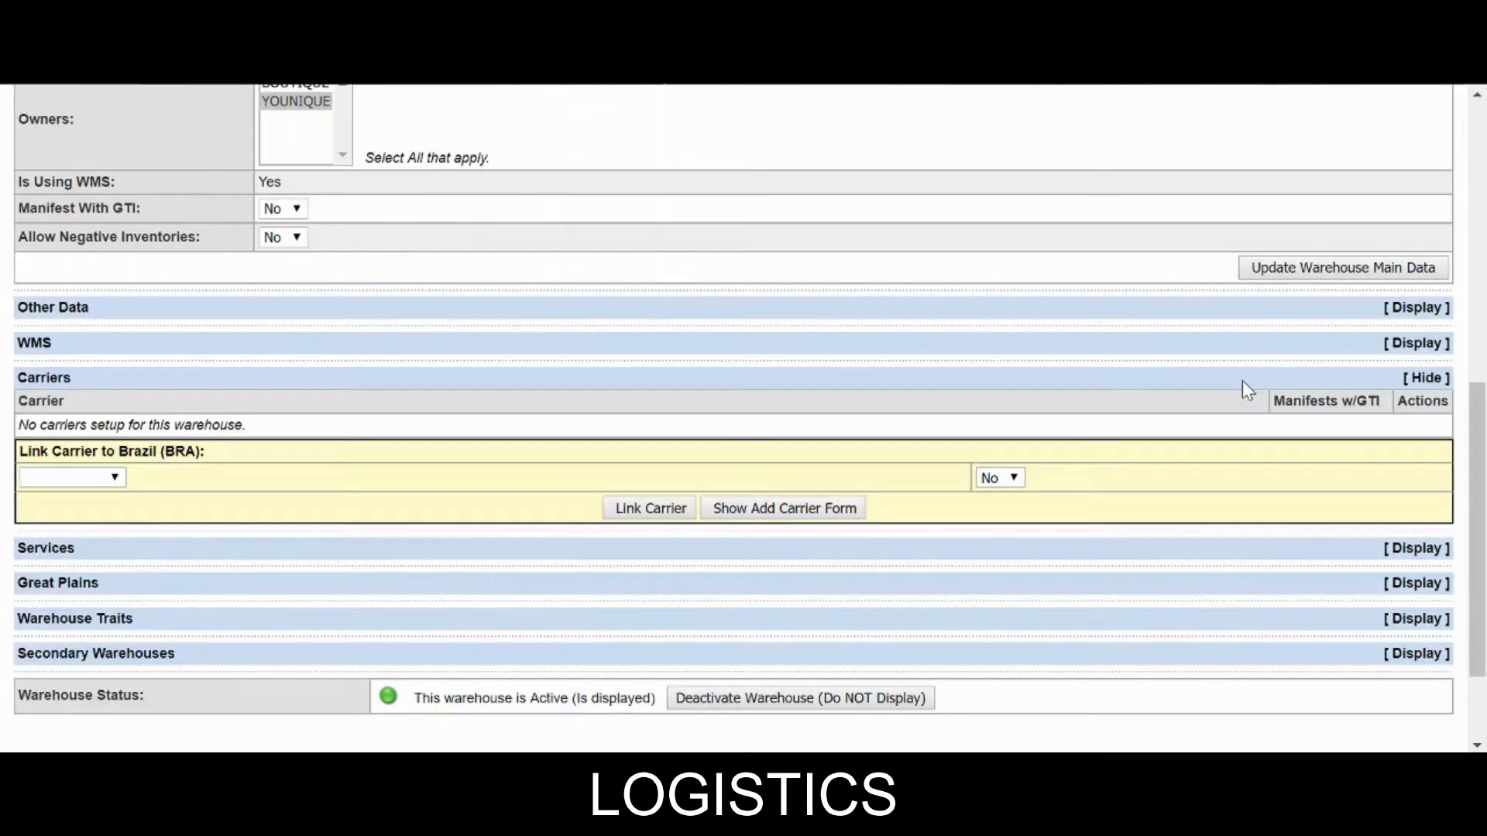
pyautogui.click(84, 482)
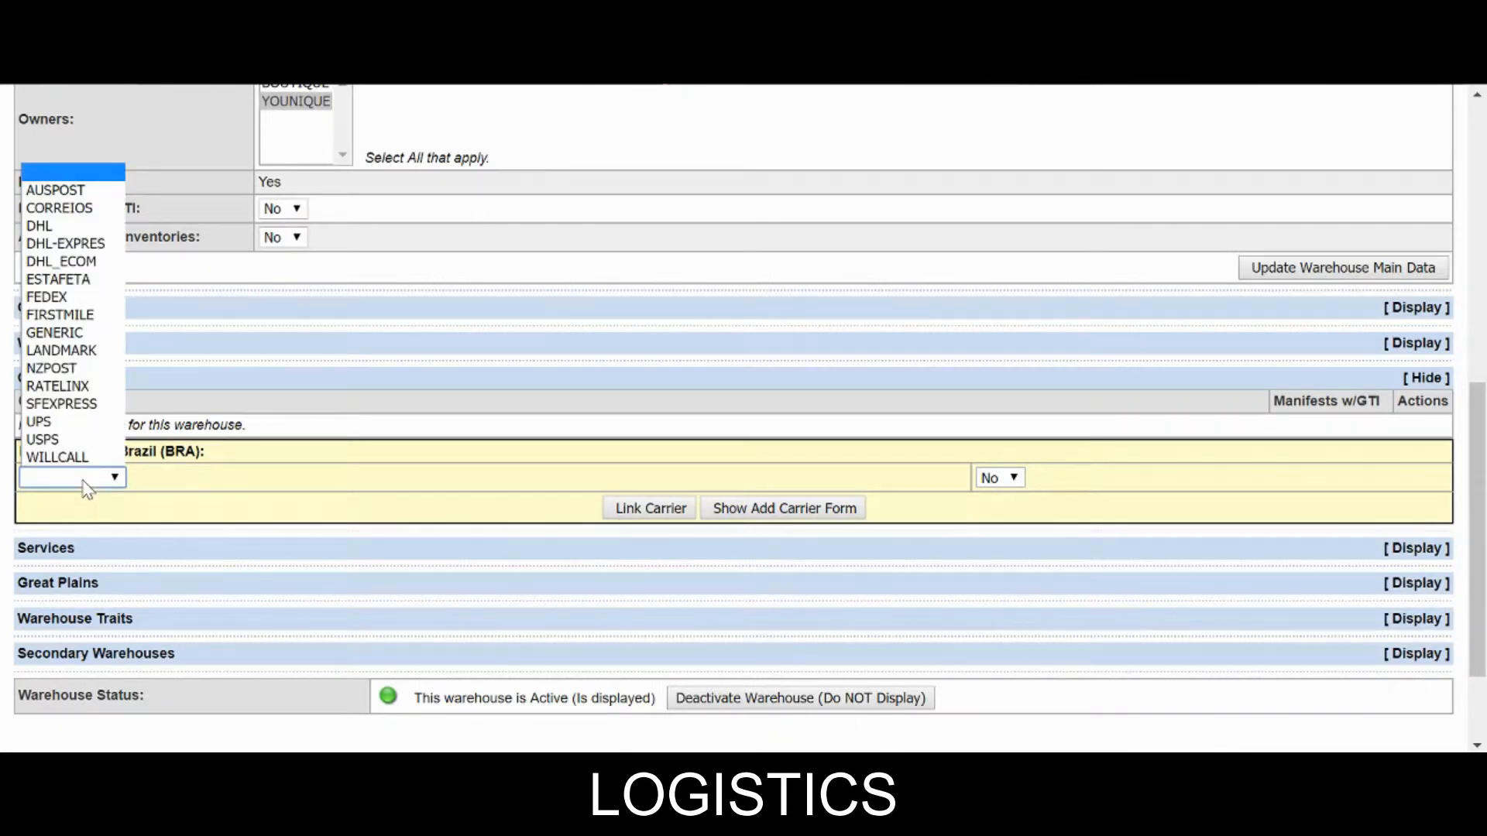
pyautogui.click(75, 216)
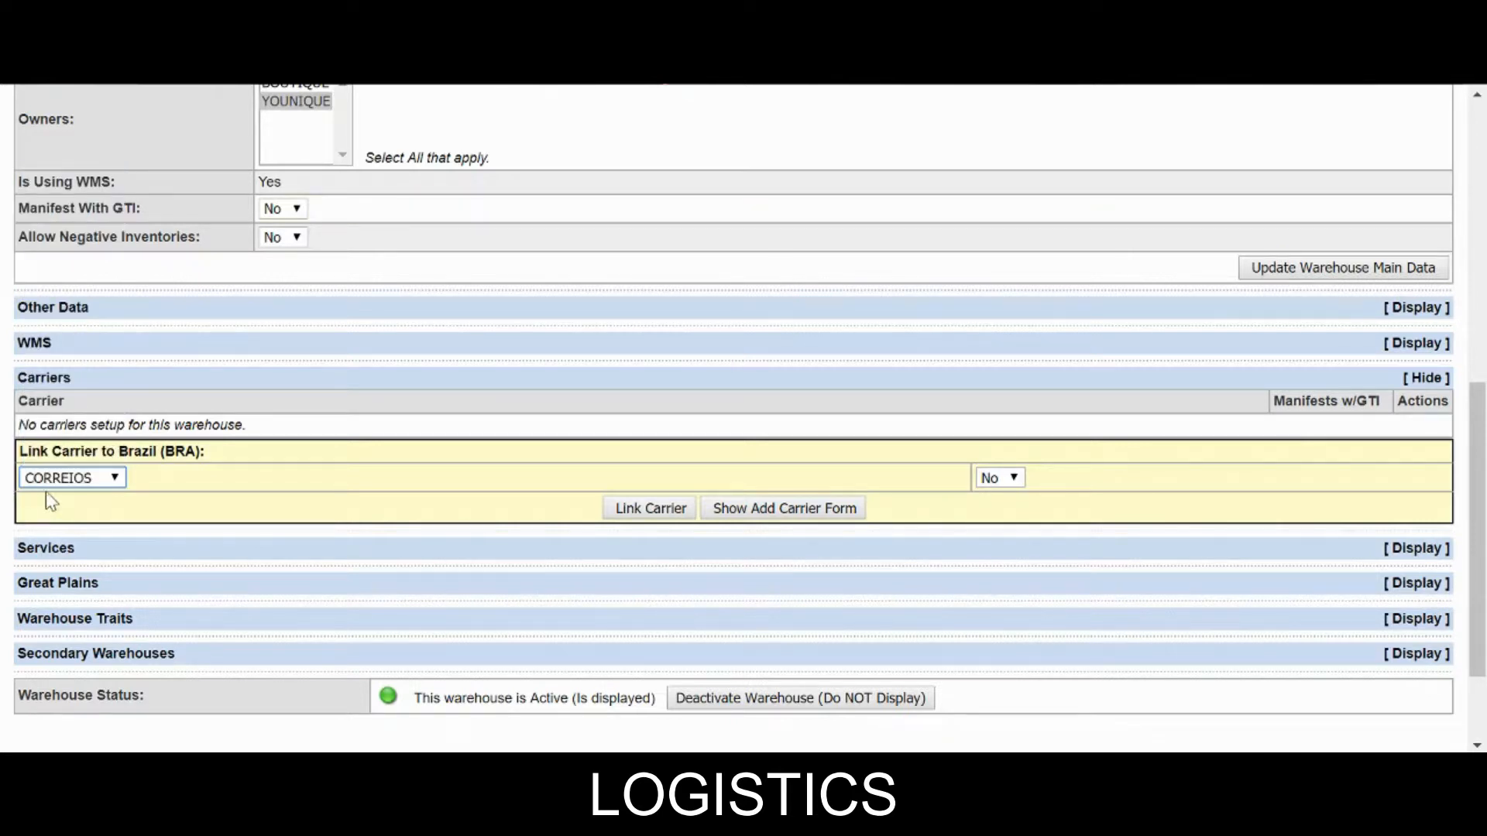
pyautogui.click(624, 514)
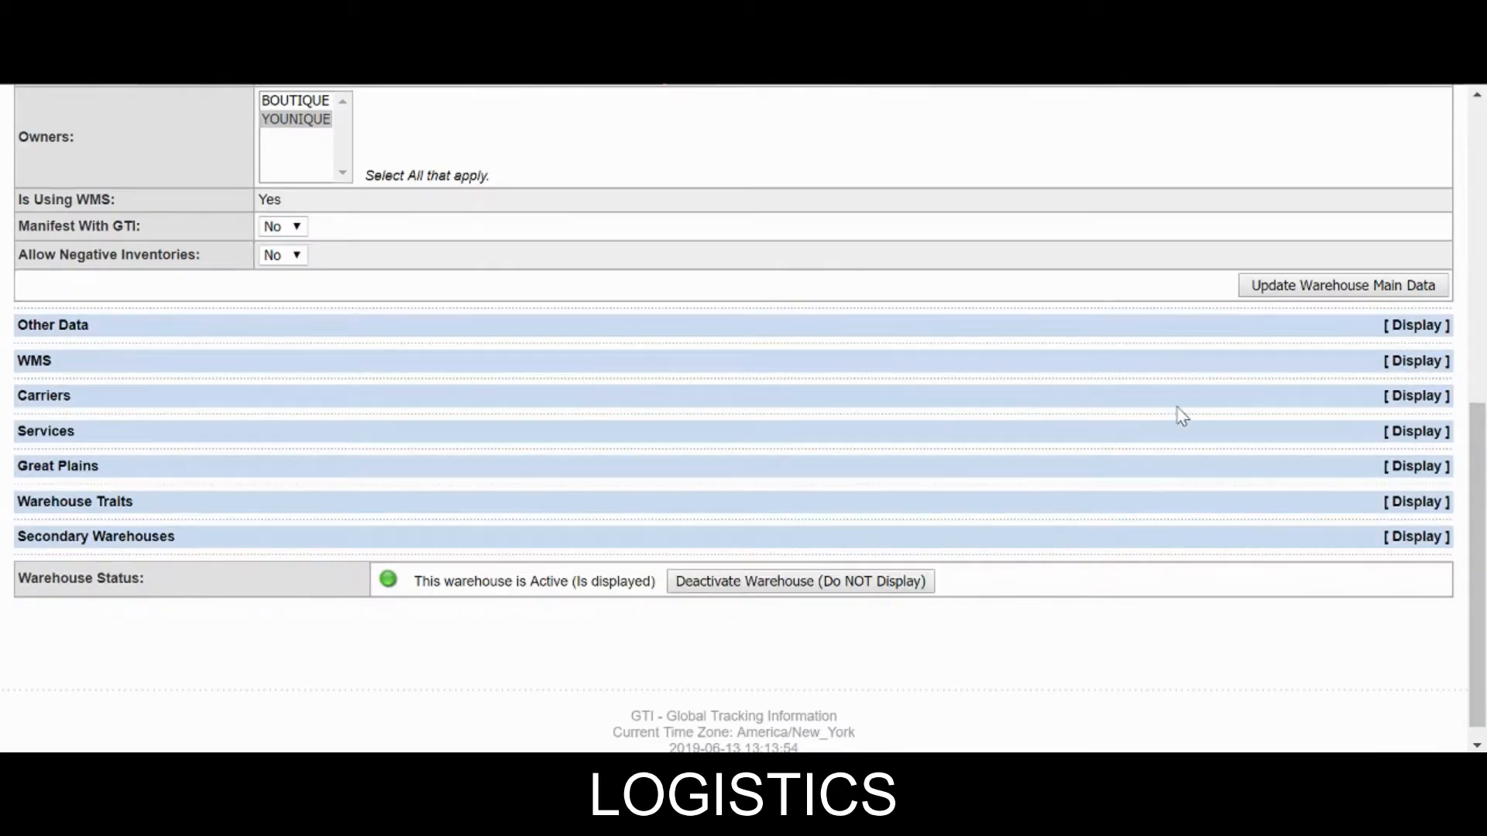
pyautogui.click(1204, 404)
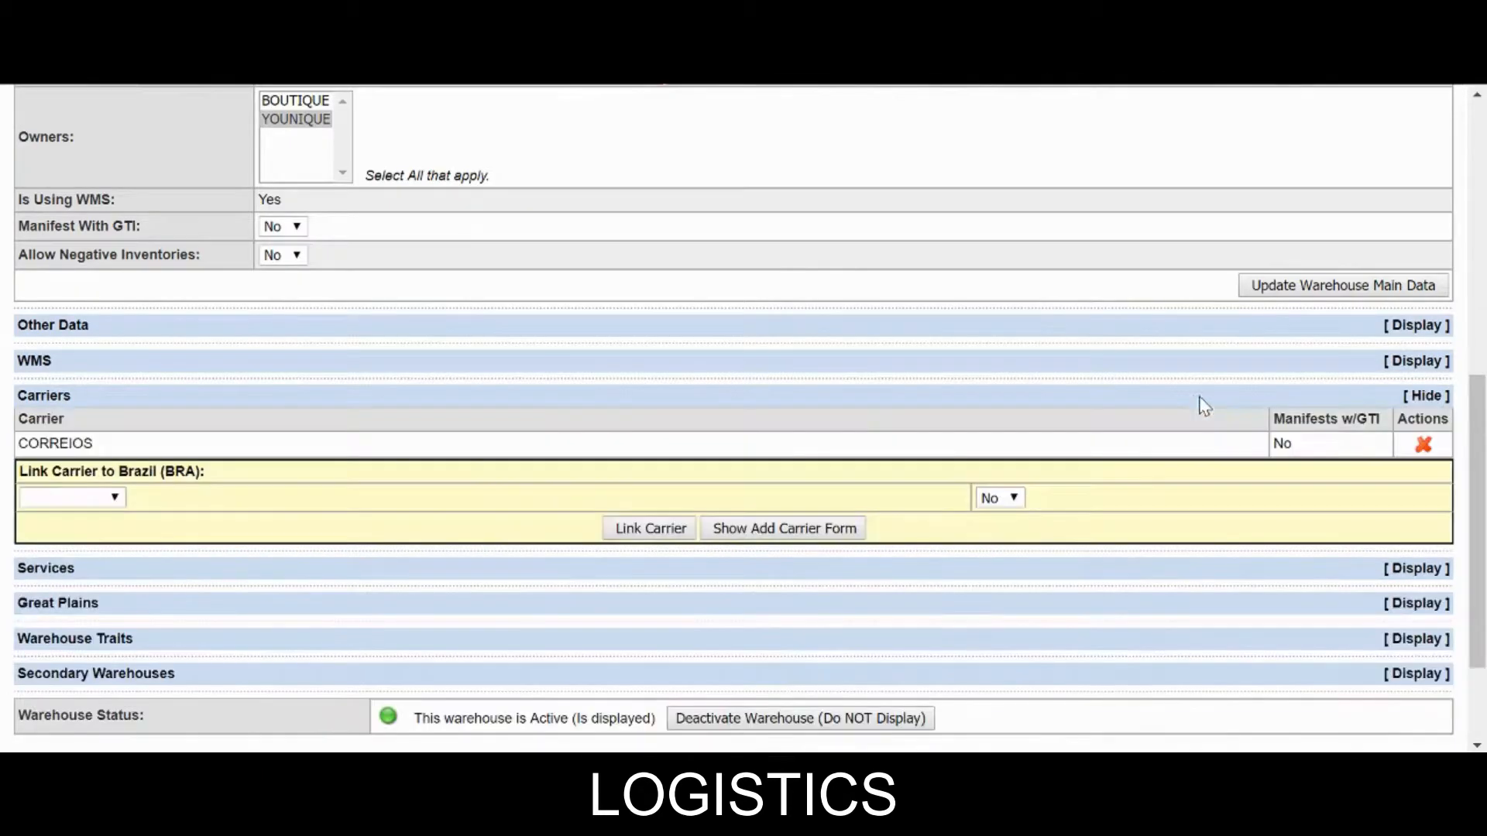
# Add the Total Express carrier with the GROUND service through the new-carrier form.
pyautogui.scroll(-2, 1162, 405)
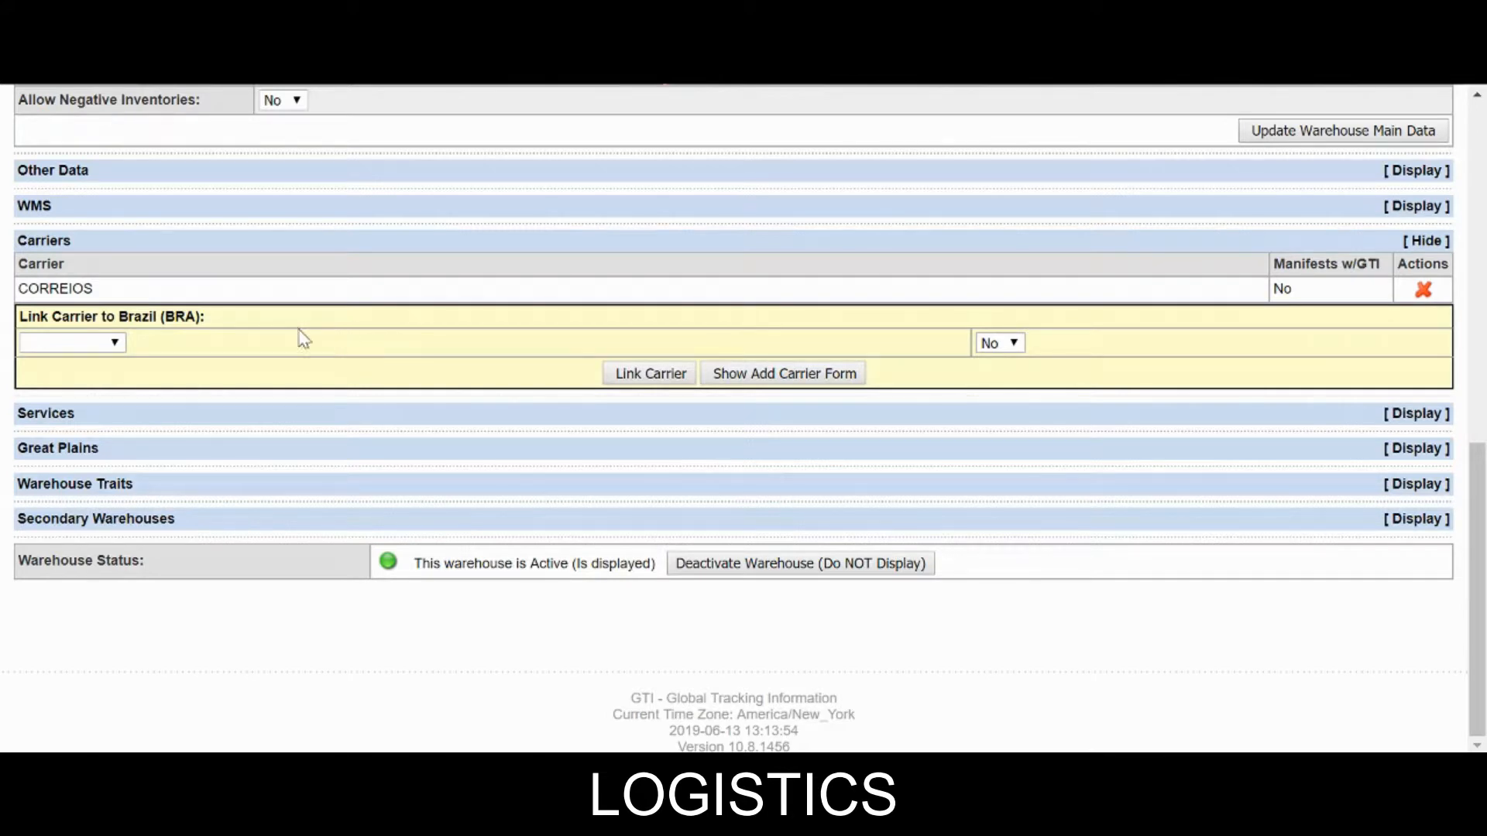
pyautogui.click(58, 345)
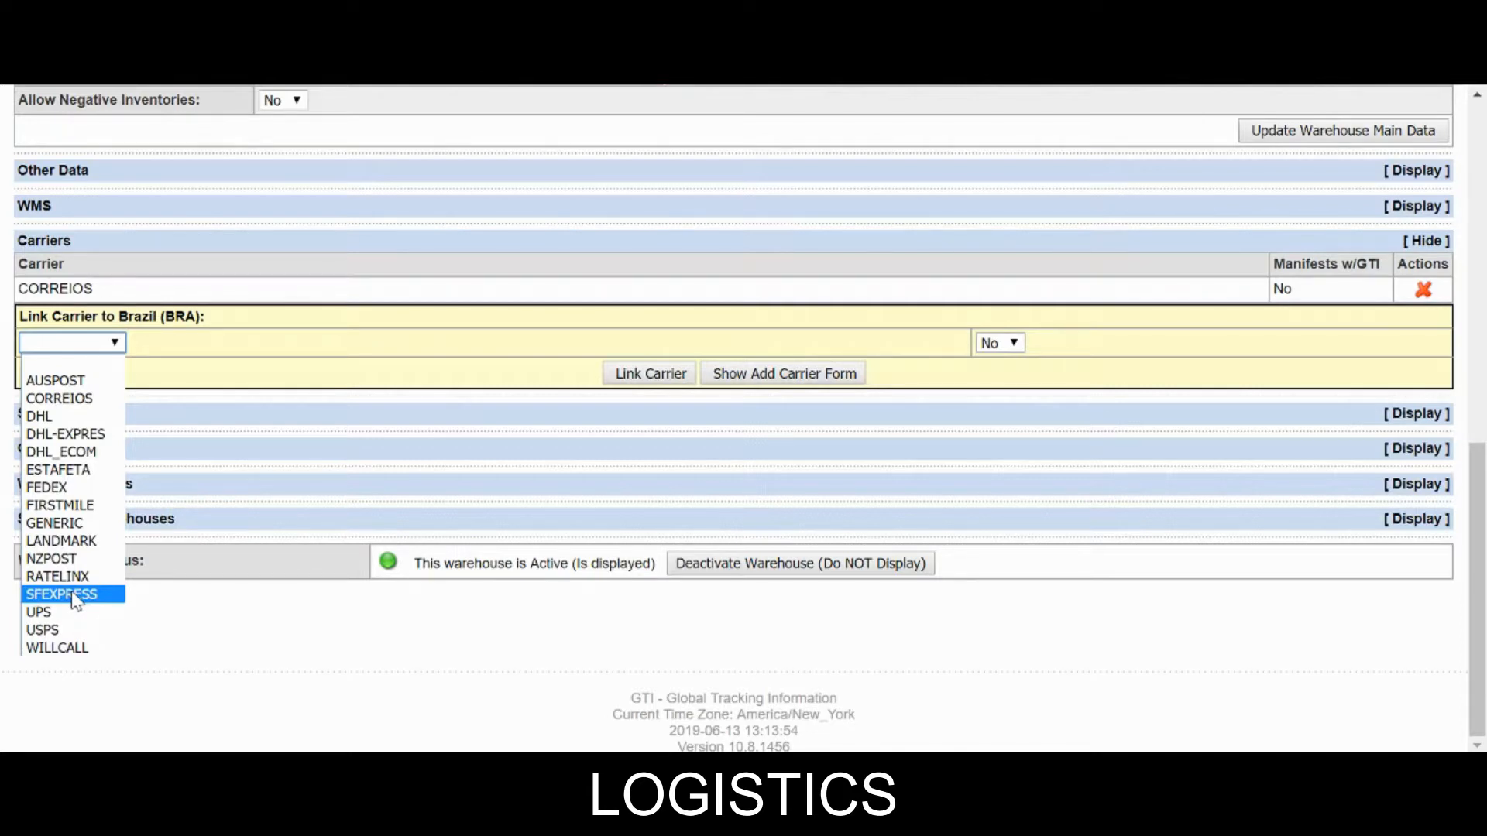
pyautogui.click(484, 382)
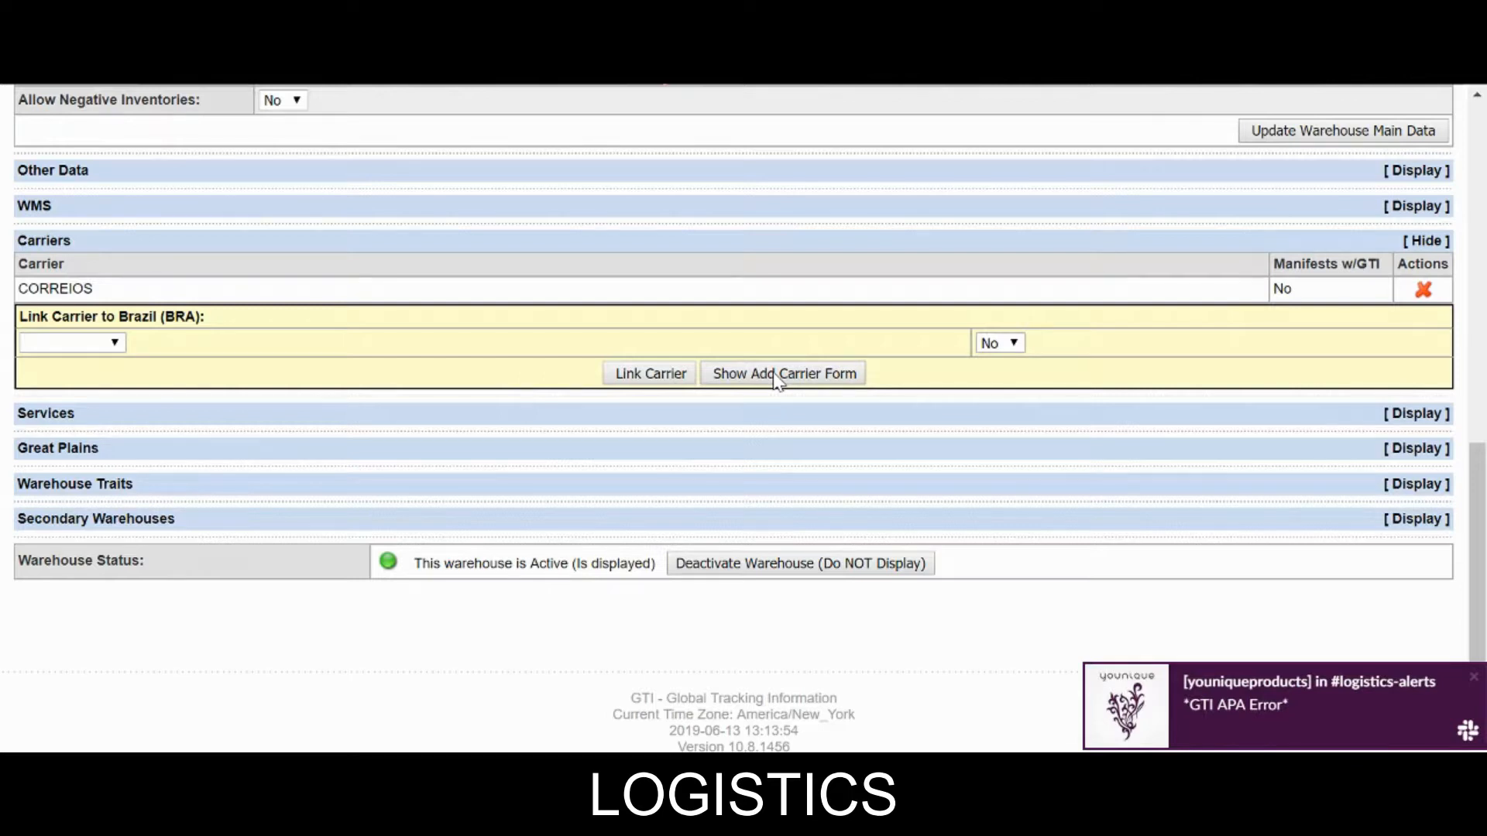
pyautogui.click(777, 381)
pyautogui.click(166, 345)
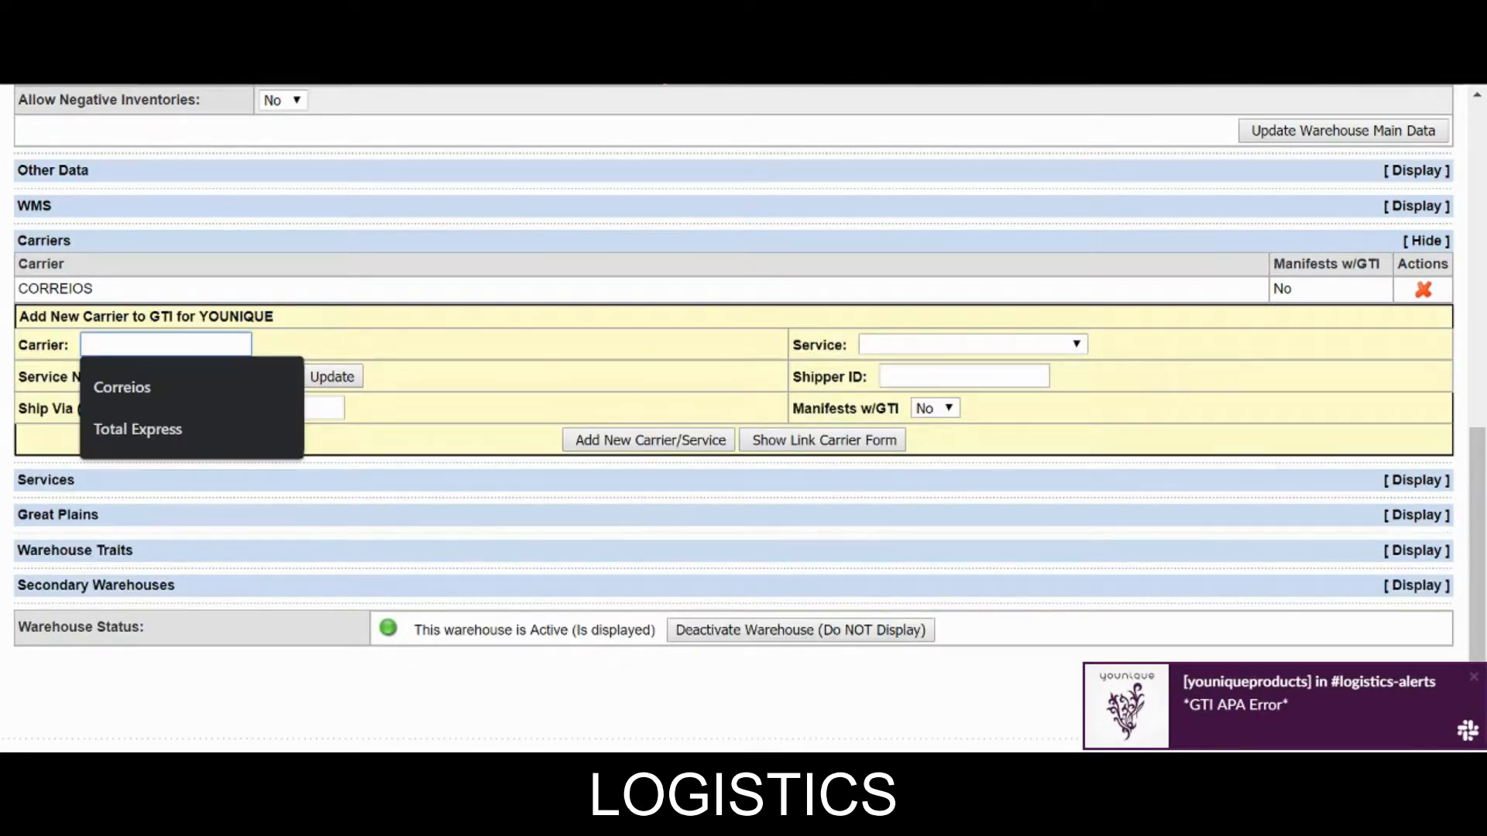
pyautogui.click(165, 429)
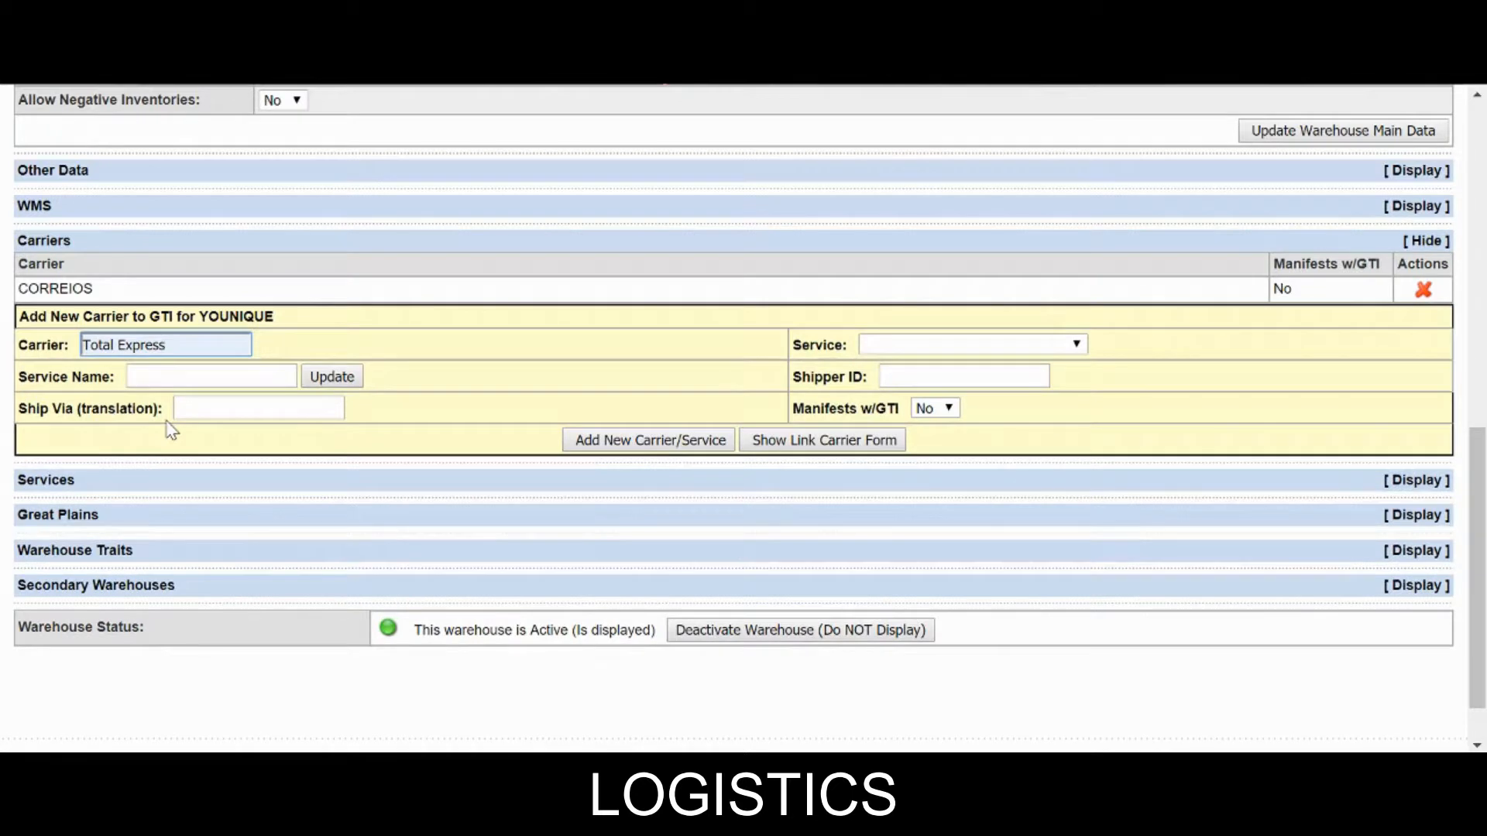
pyautogui.click(922, 344)
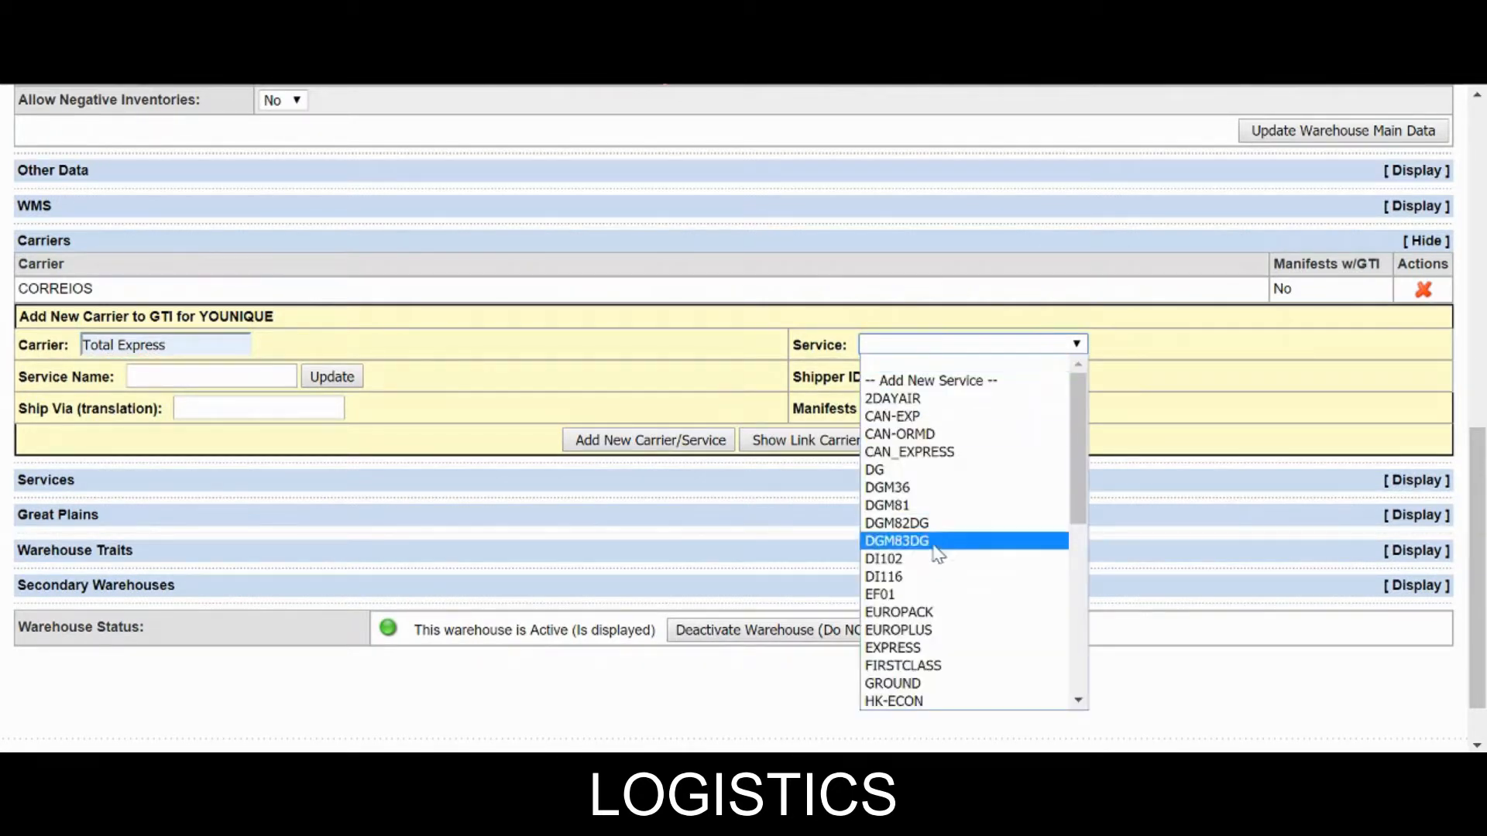
pyautogui.click(910, 685)
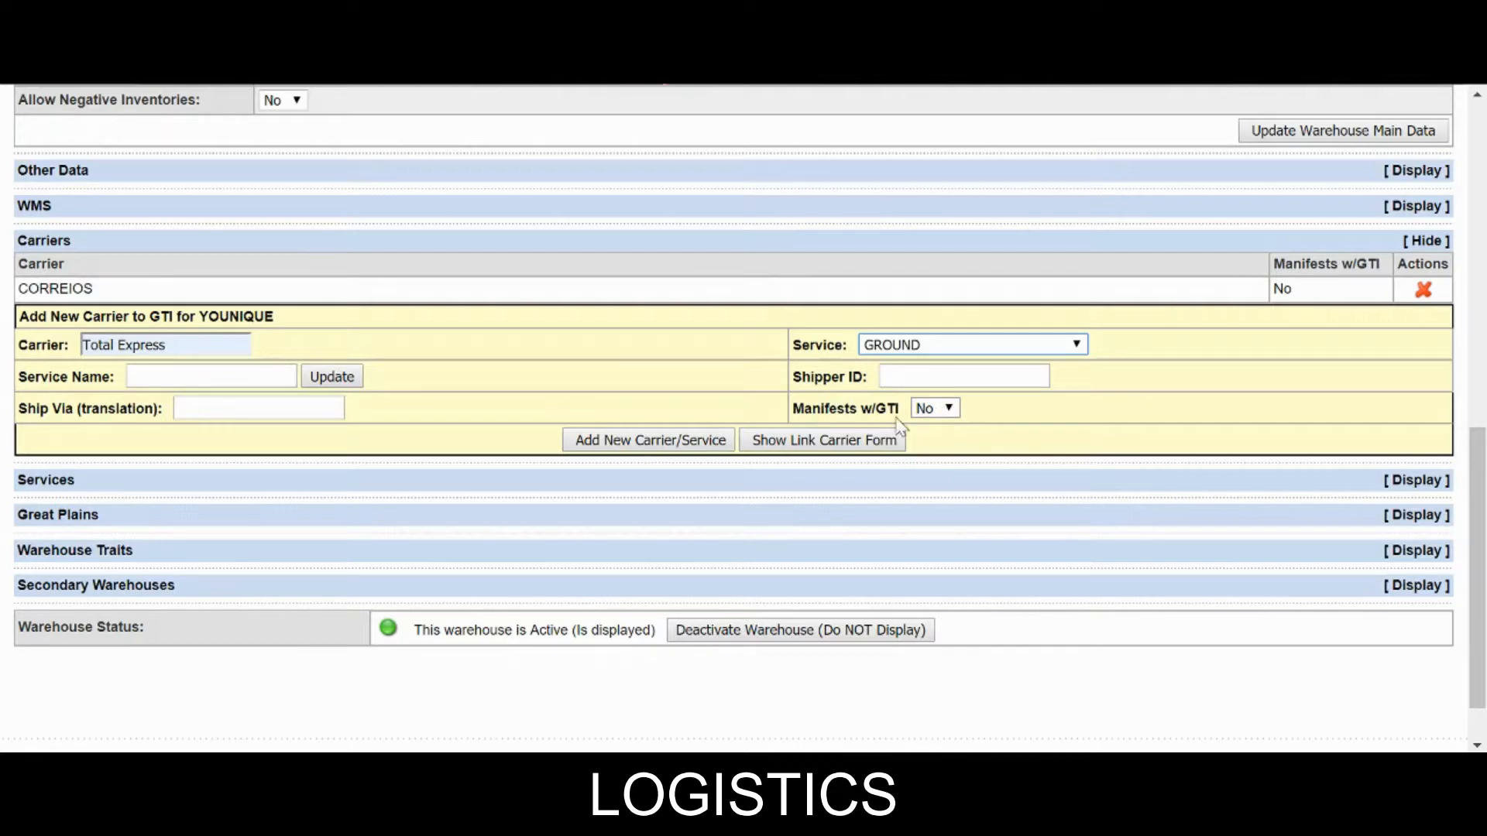
pyautogui.click(672, 441)
pyautogui.scroll(-9, 939, 475)
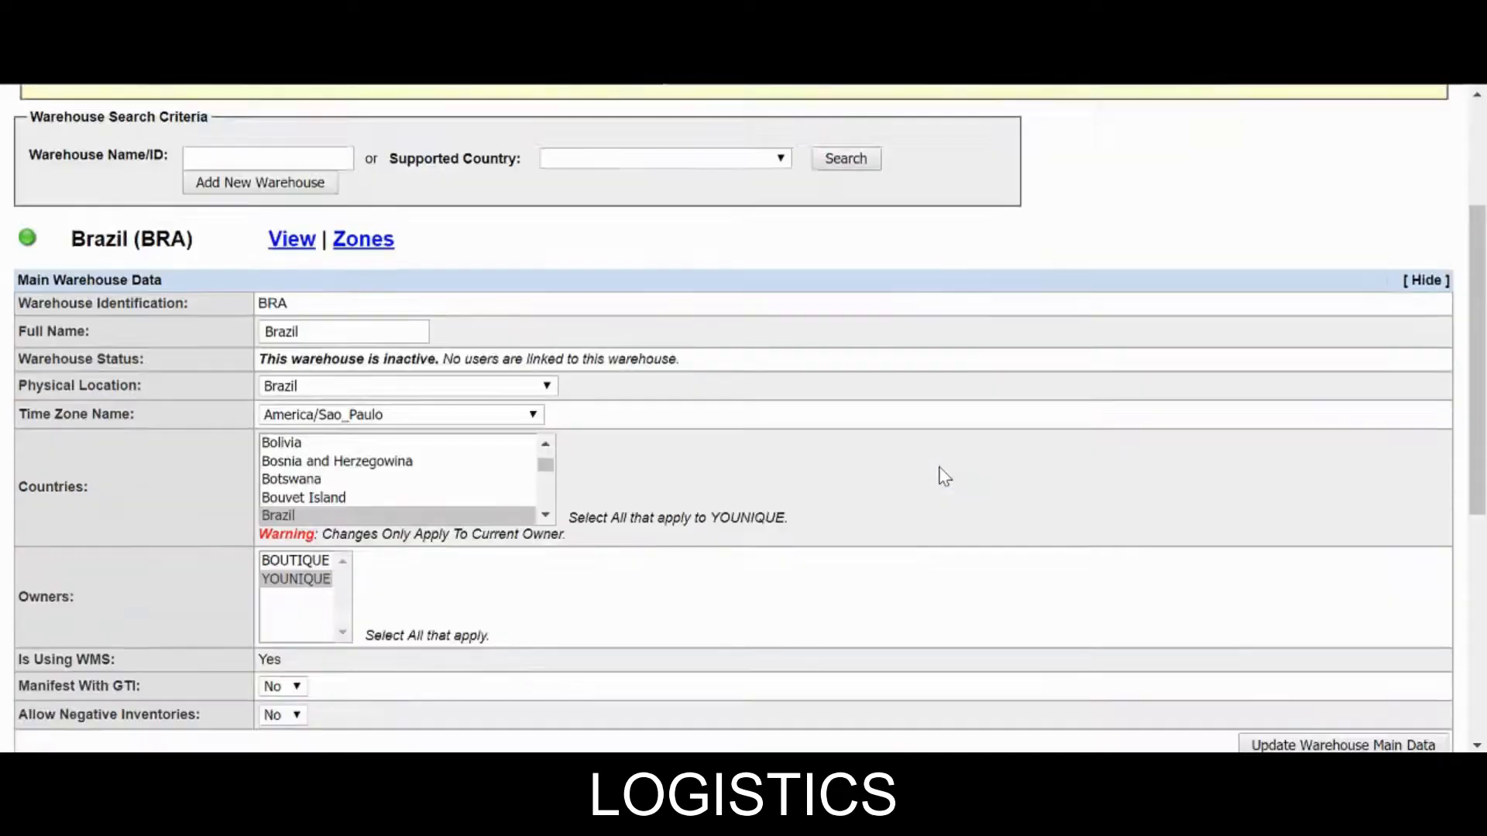
# Delete the unlinked Total Expr carrier from the Brazil warehouse's carrier list.
pyautogui.click(1051, 380)
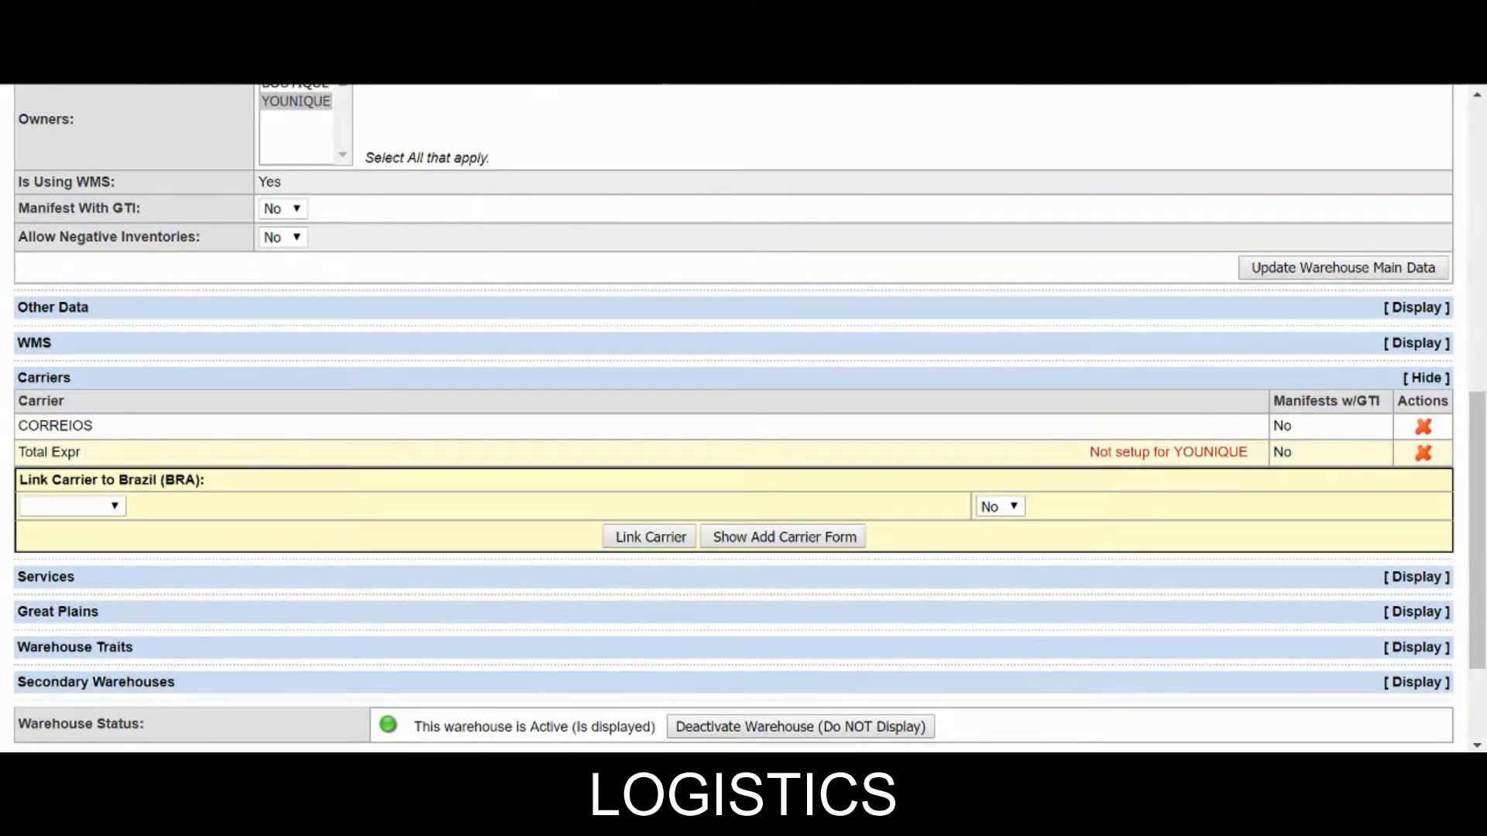
pyautogui.click(1425, 453)
pyautogui.click(864, 208)
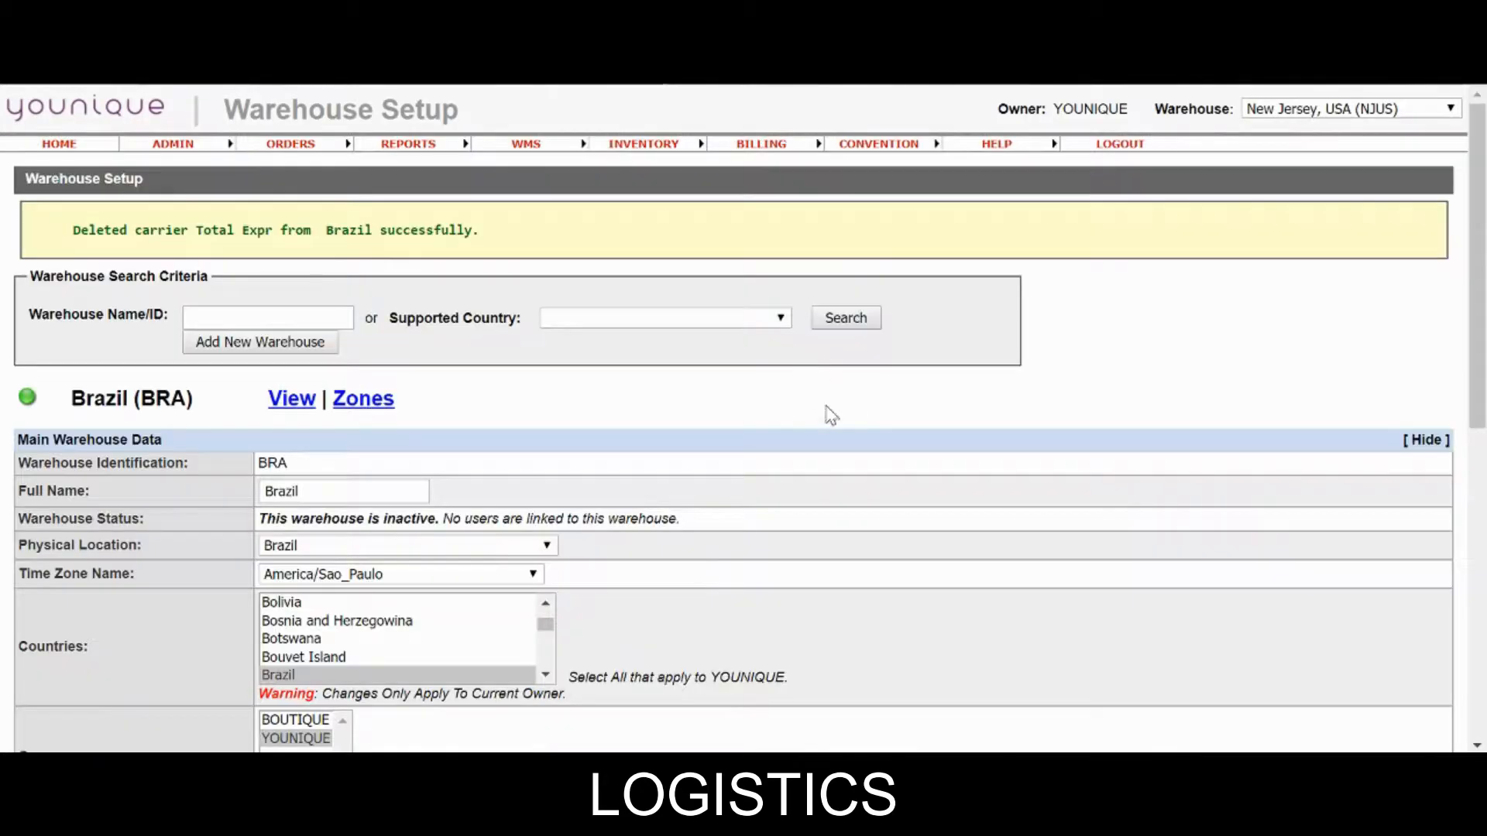
# Link the TOTAL EXPR carrier to Brazil alongside CORREIOS.
pyautogui.scroll(-10, 821, 416)
pyautogui.click(1085, 380)
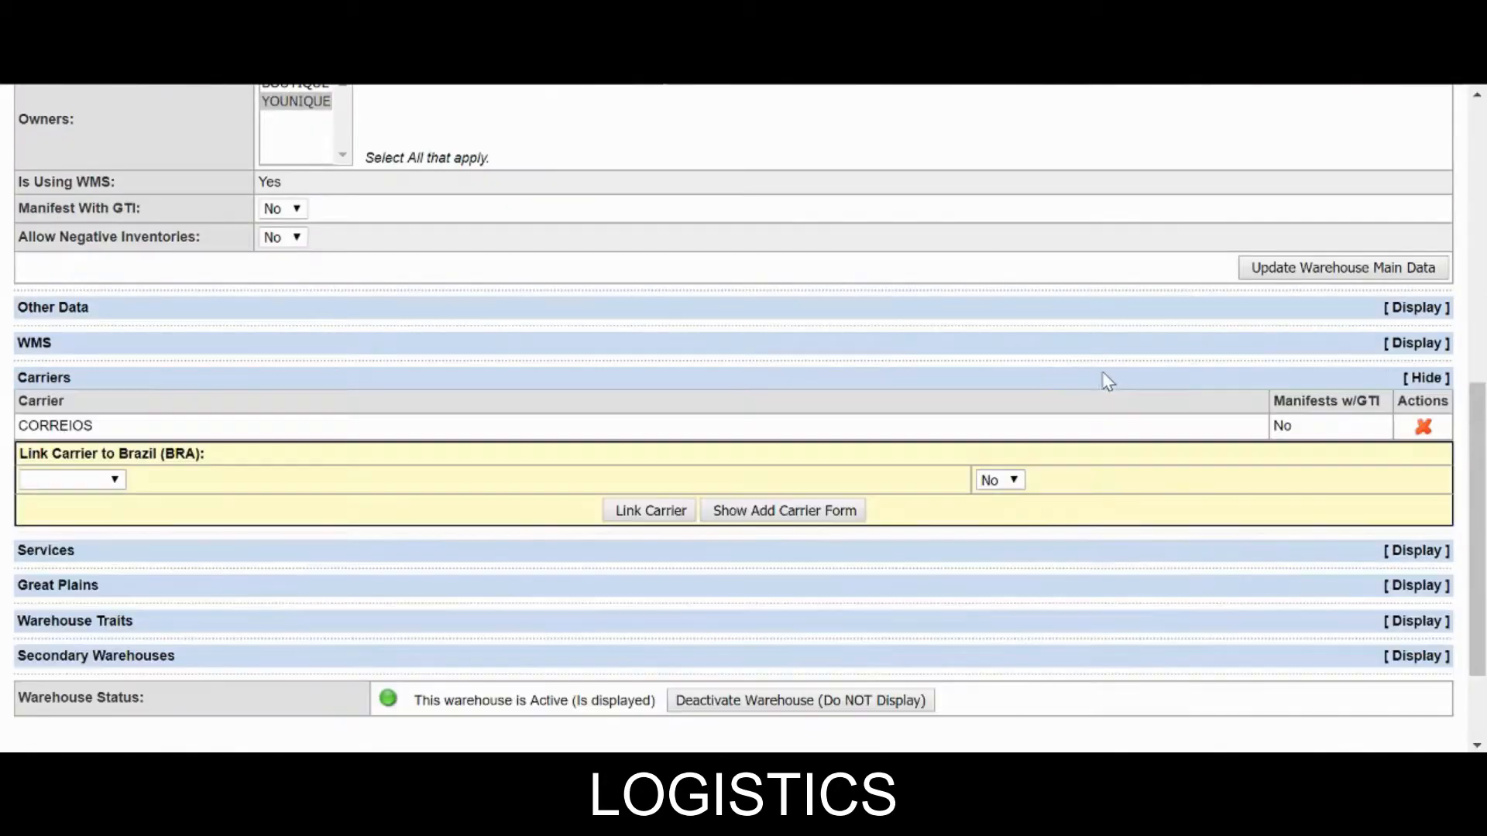
pyautogui.scroll(-3, 1026, 406)
pyautogui.click(48, 347)
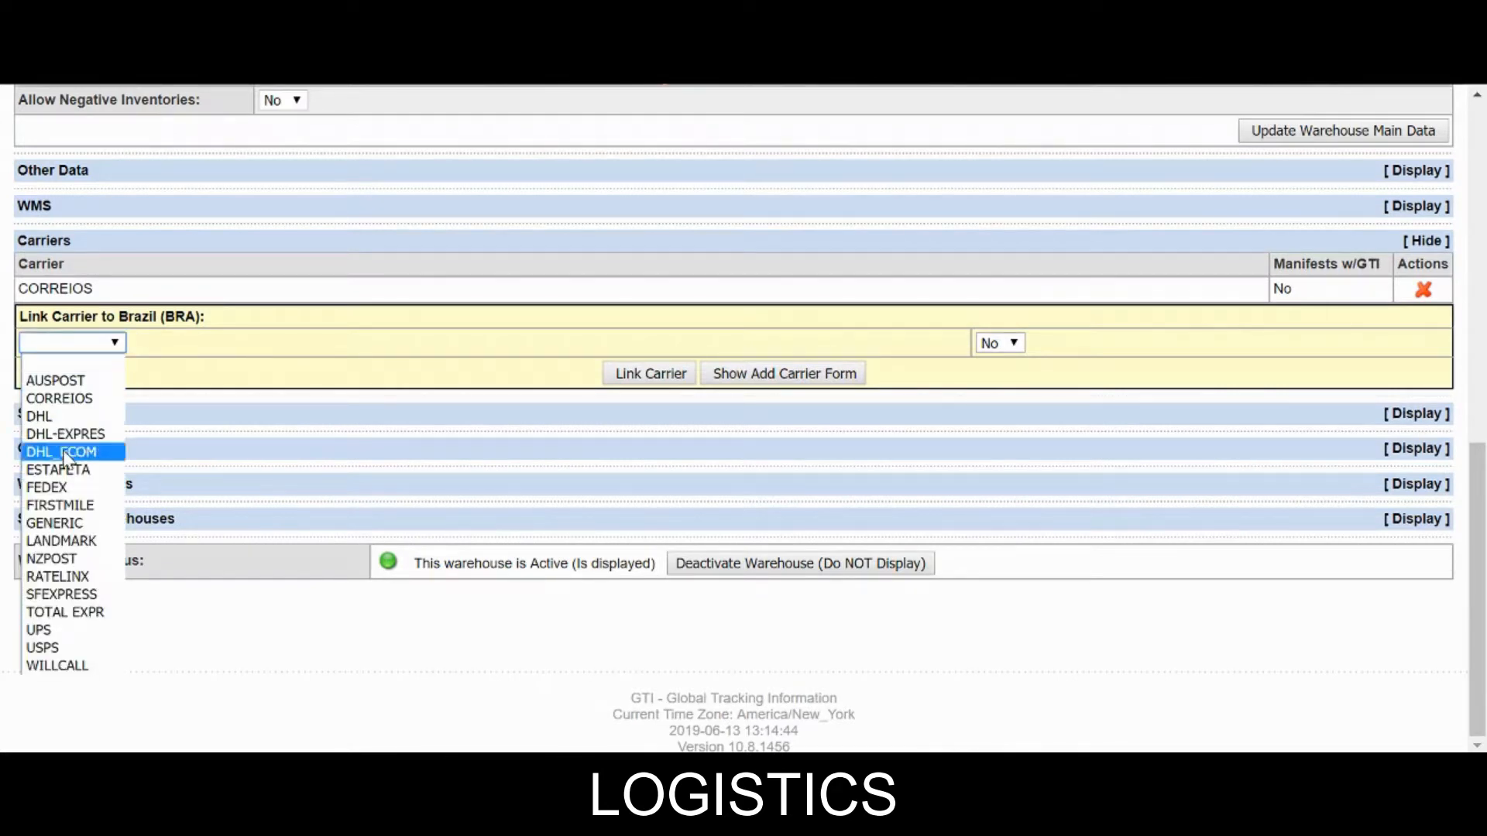
pyautogui.click(74, 614)
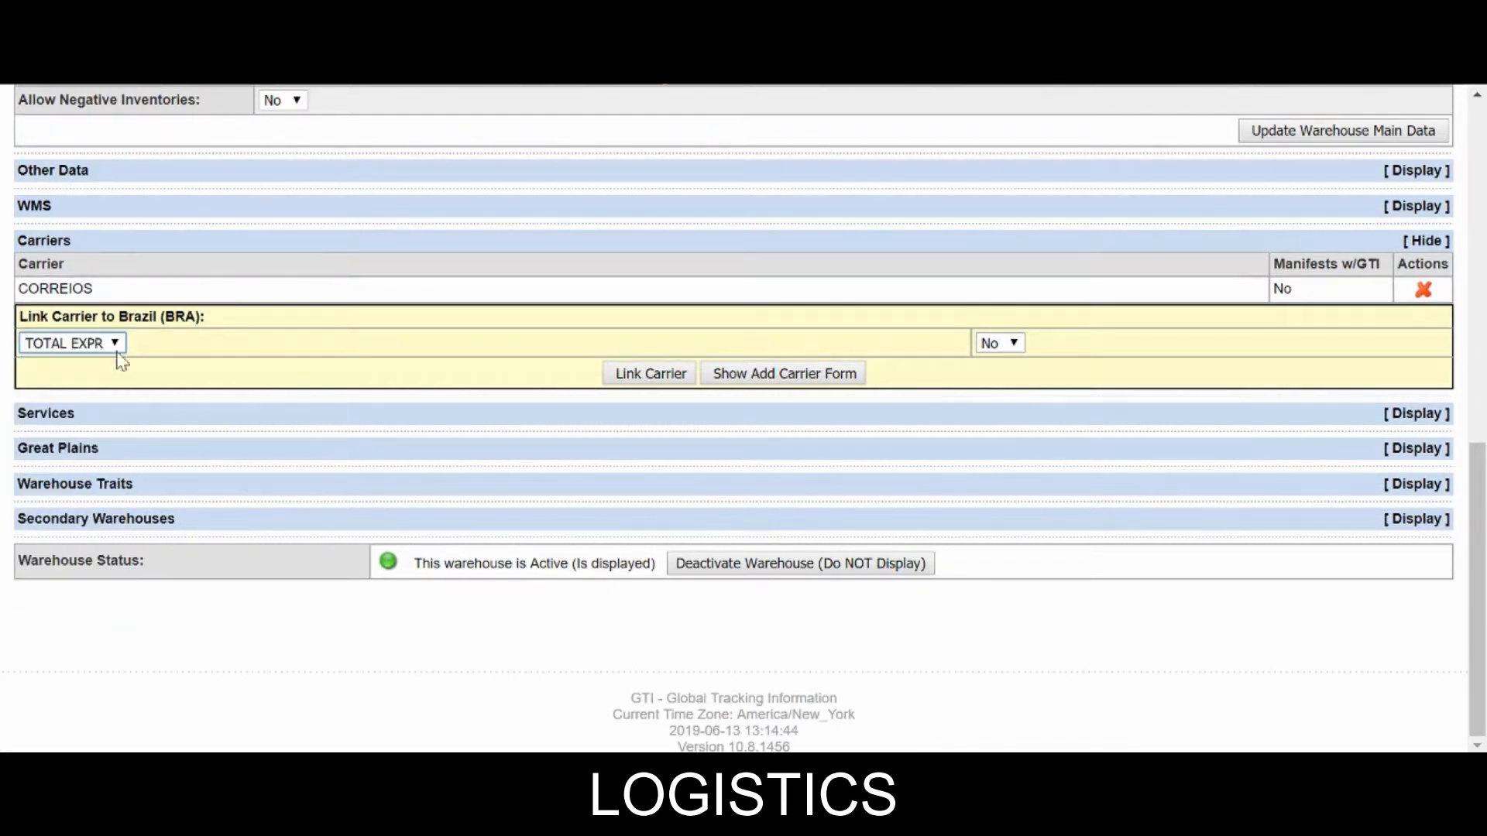
pyautogui.click(640, 375)
pyautogui.scroll(-10, 708, 392)
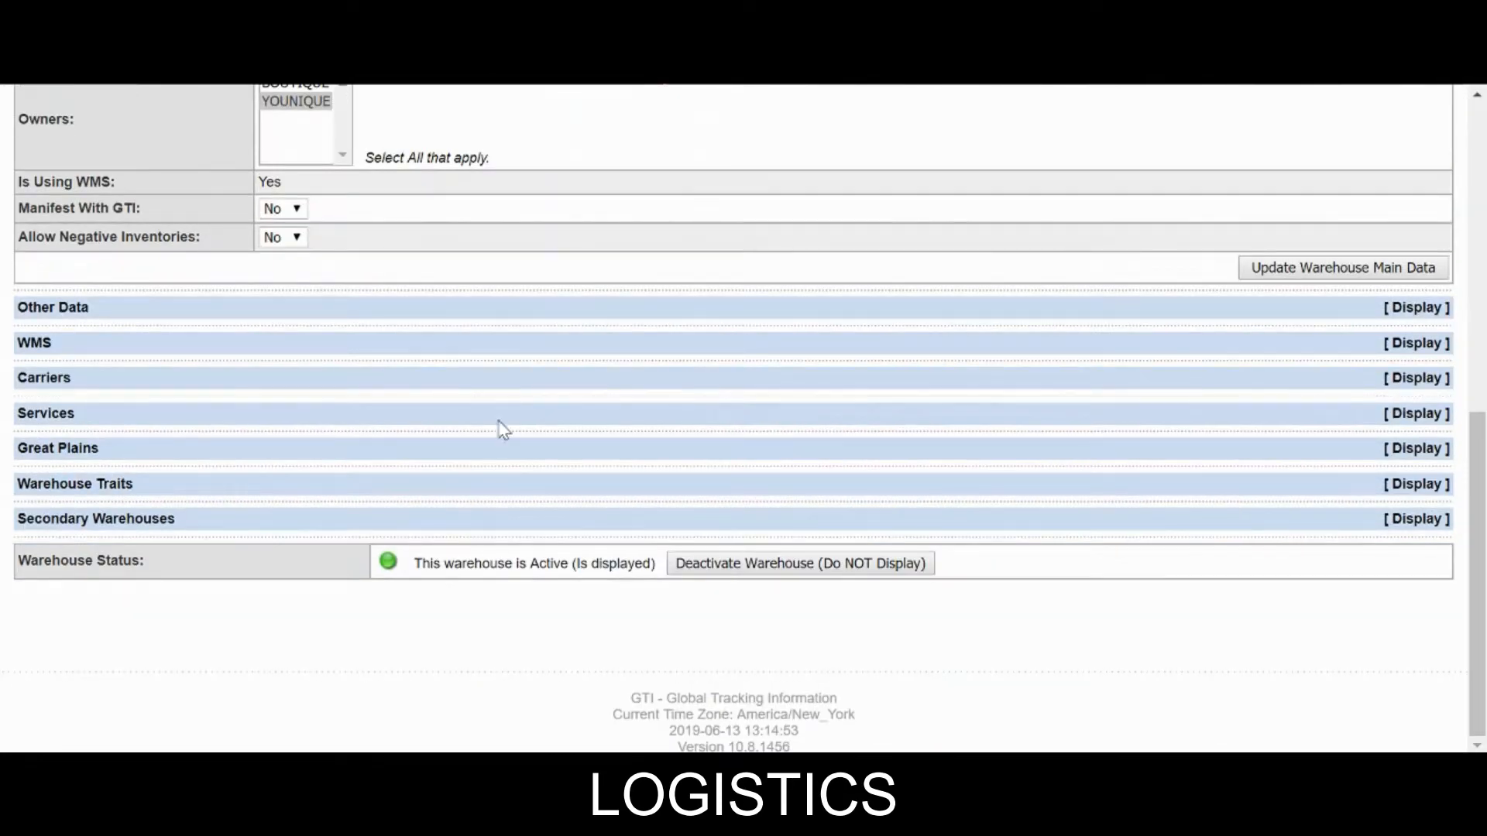
pyautogui.click(1056, 382)
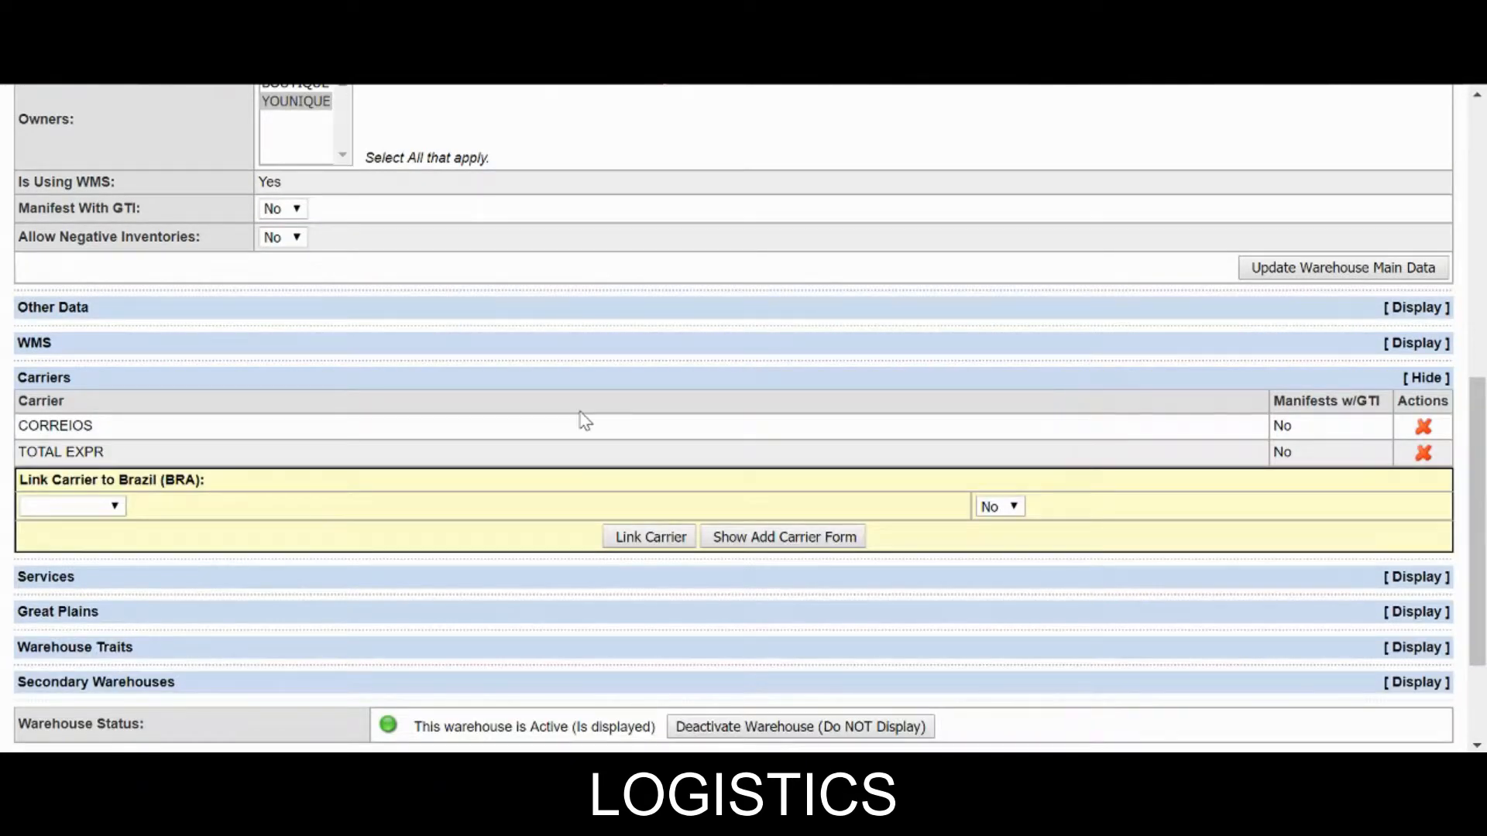
# Start a new Brazil service with carrier CORREIOS and service GROUND.
pyautogui.scroll(-2, 580, 421)
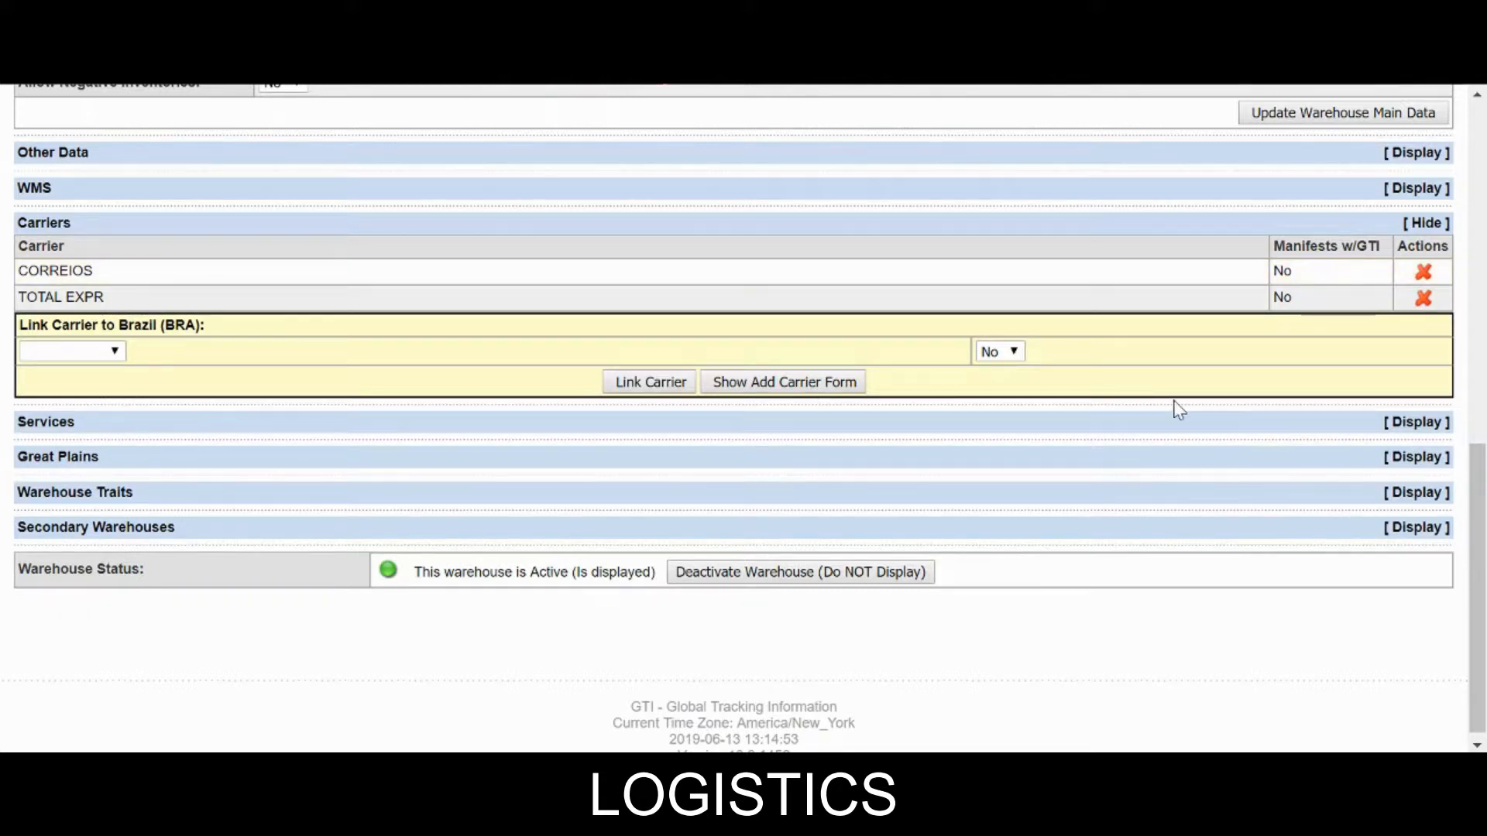
pyautogui.click(1296, 427)
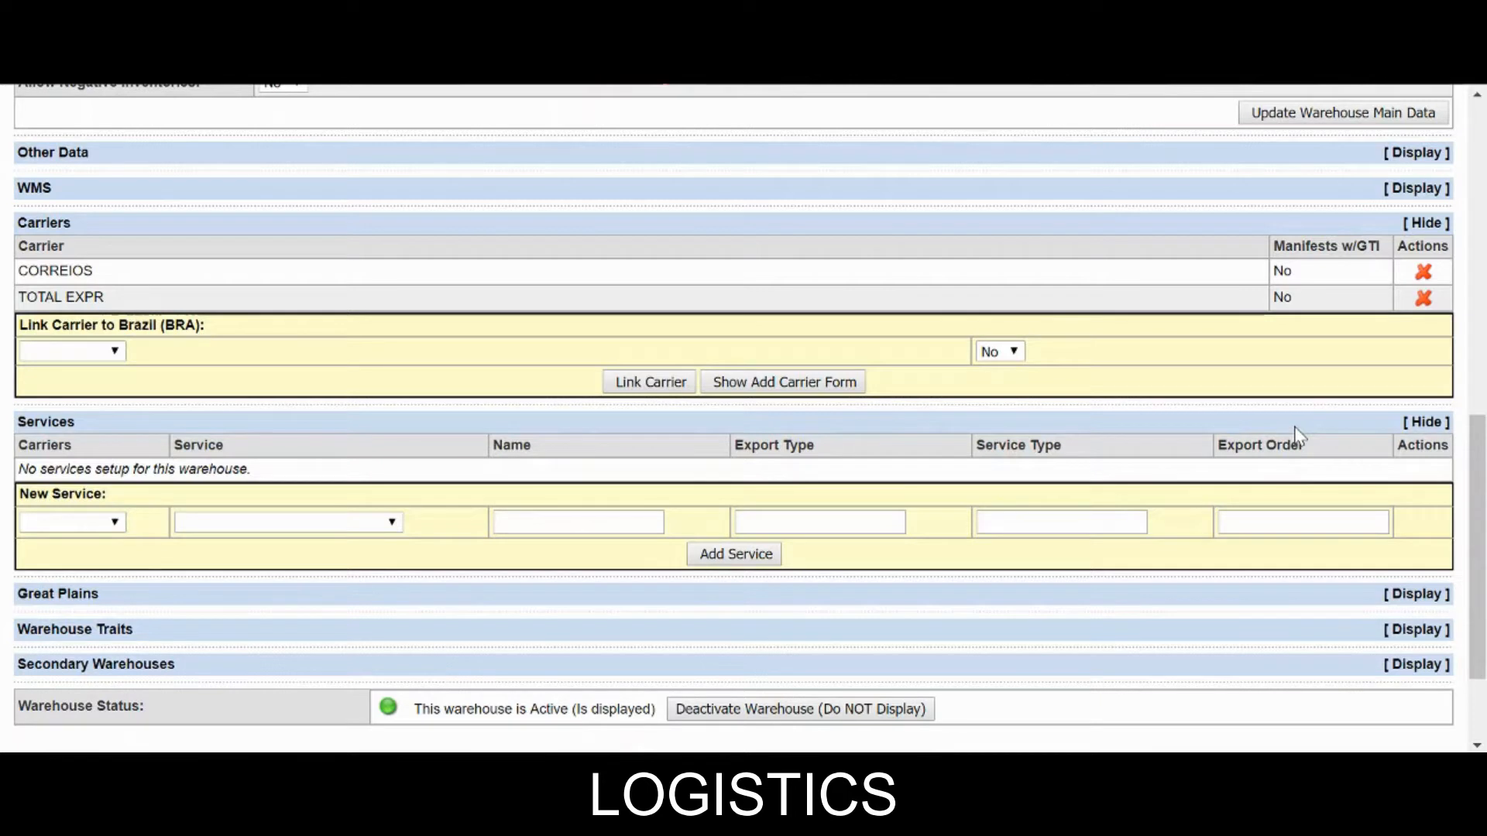
pyautogui.click(54, 523)
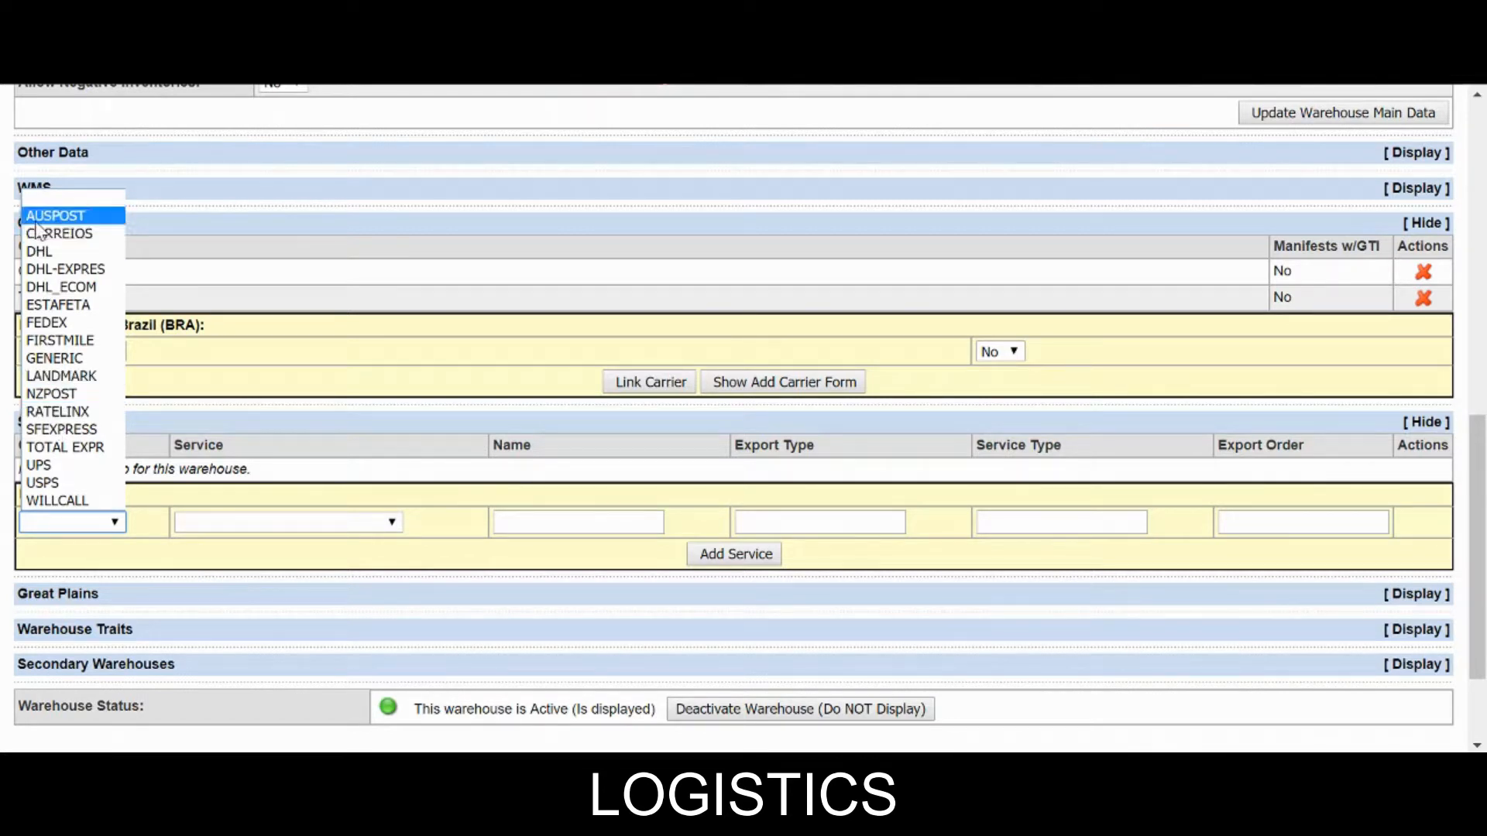
pyautogui.click(58, 233)
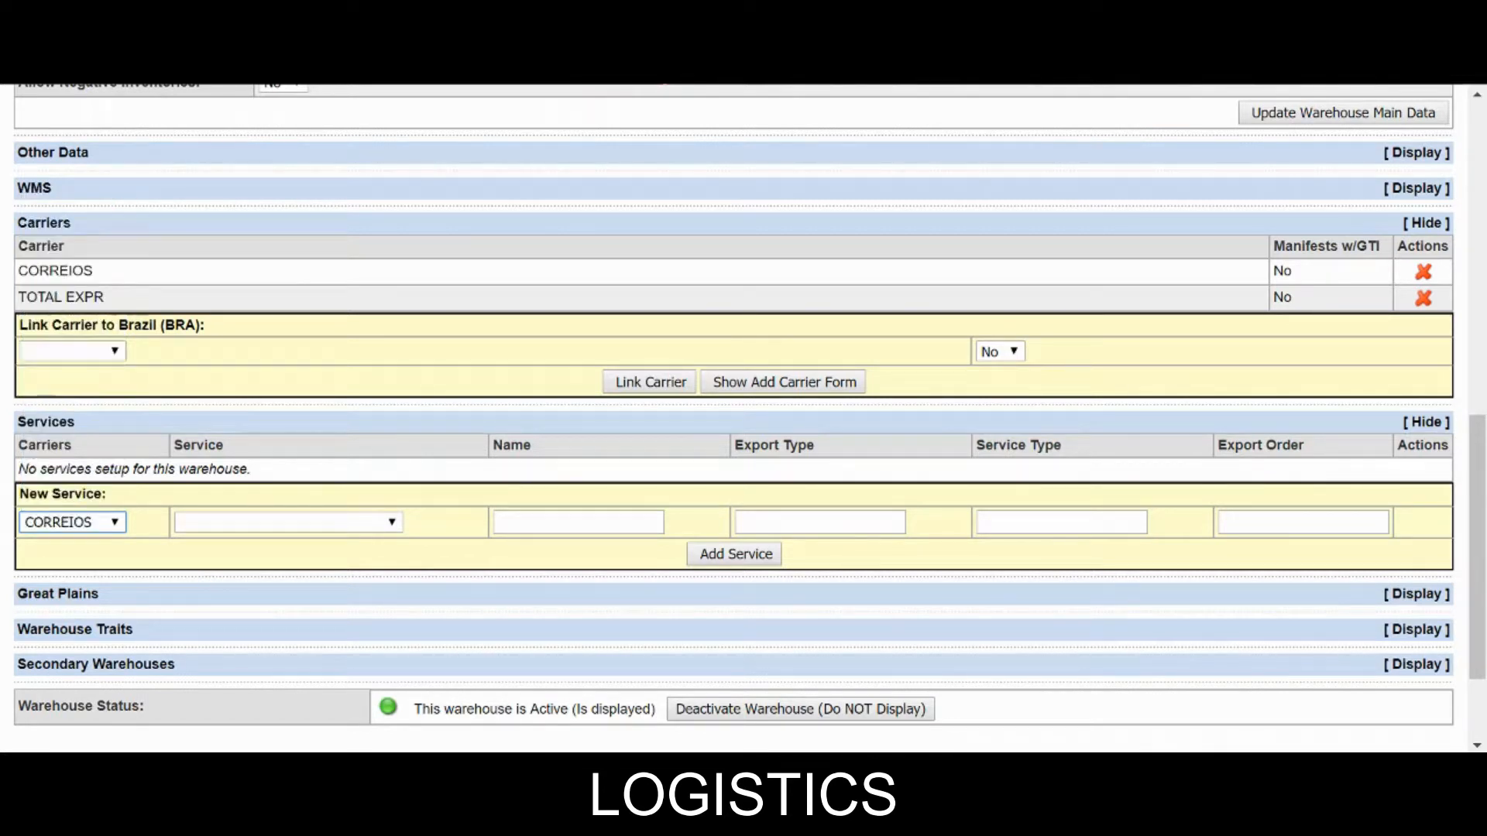
pyautogui.click(228, 528)
pyautogui.scroll(-1, 224, 500)
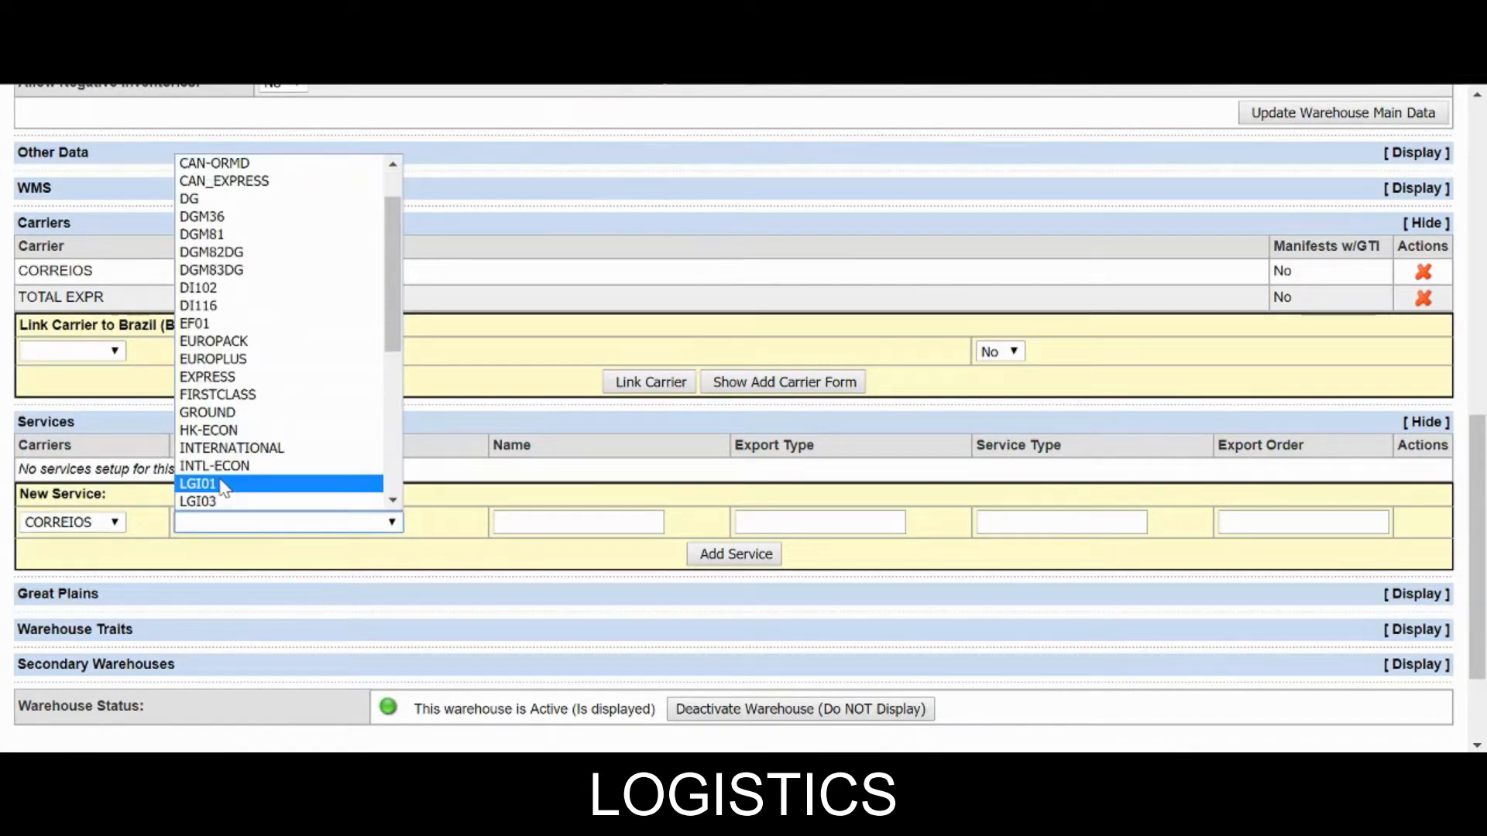
pyautogui.click(215, 414)
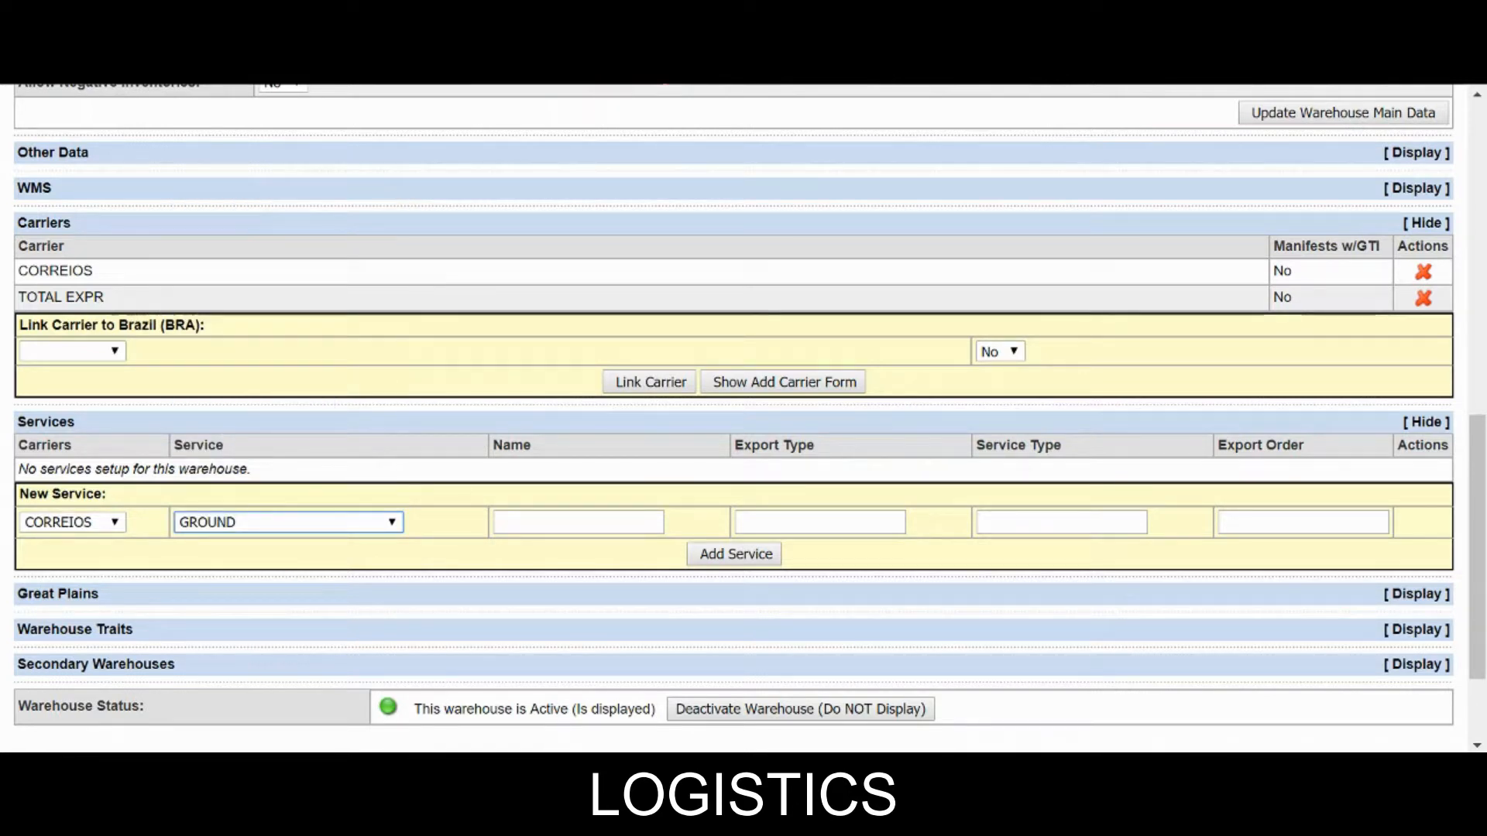
# Enter export type UPS, service type Standard and export order 1, then add the service.
pyautogui.click(579, 521)
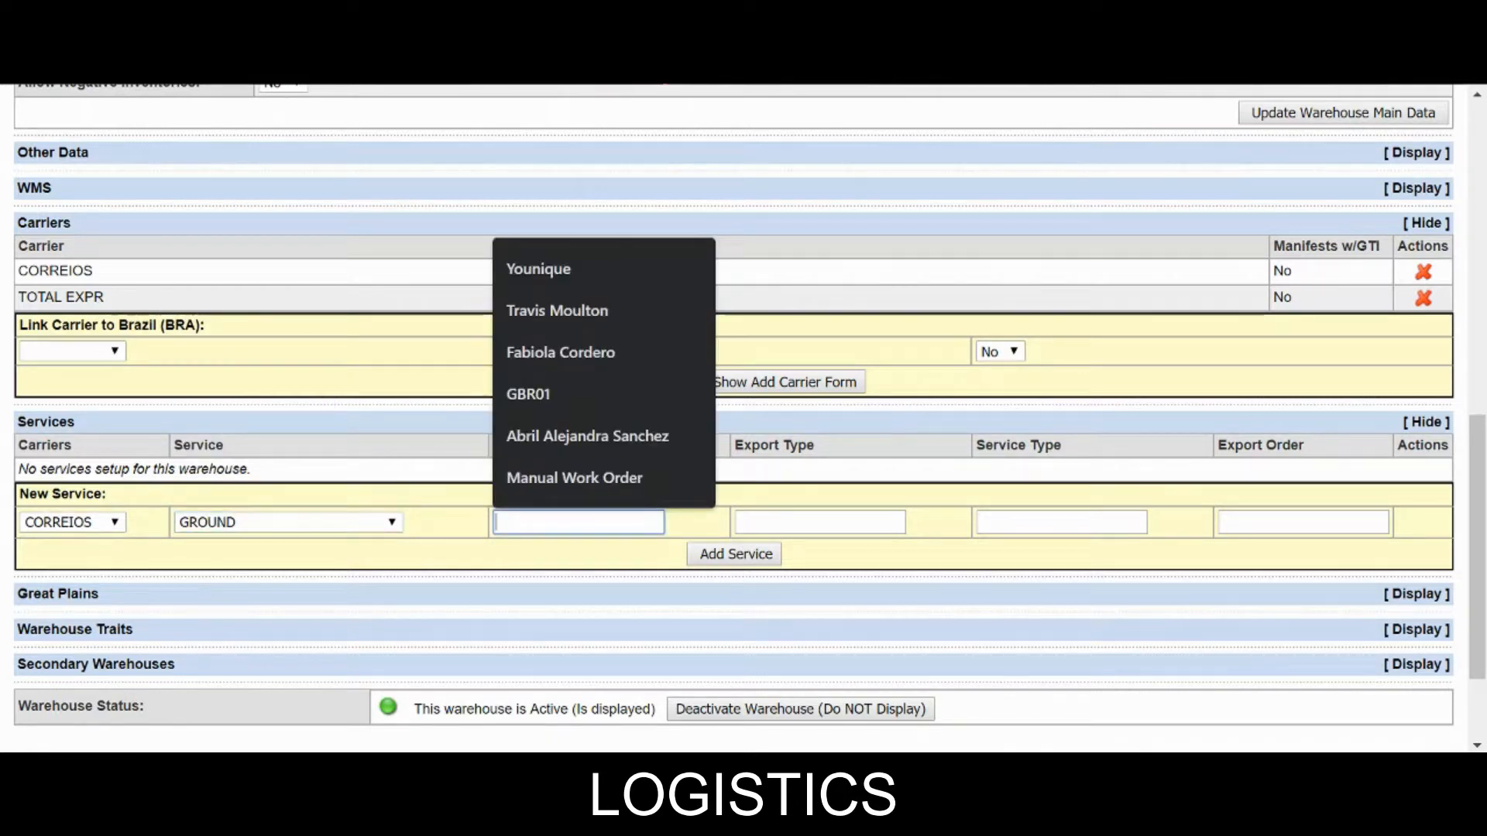
pyautogui.click(779, 522)
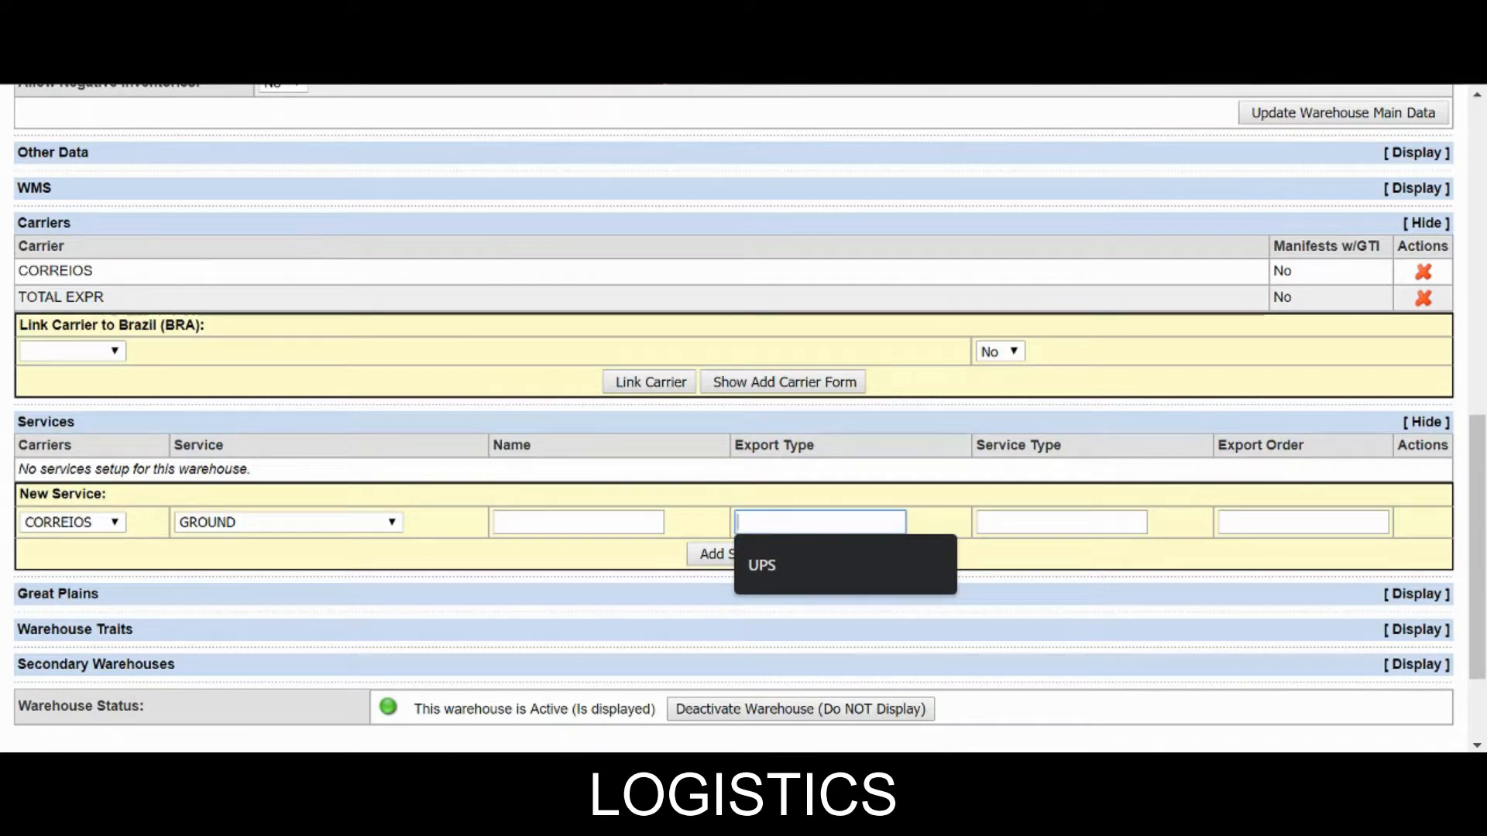
pyautogui.write('UPS')
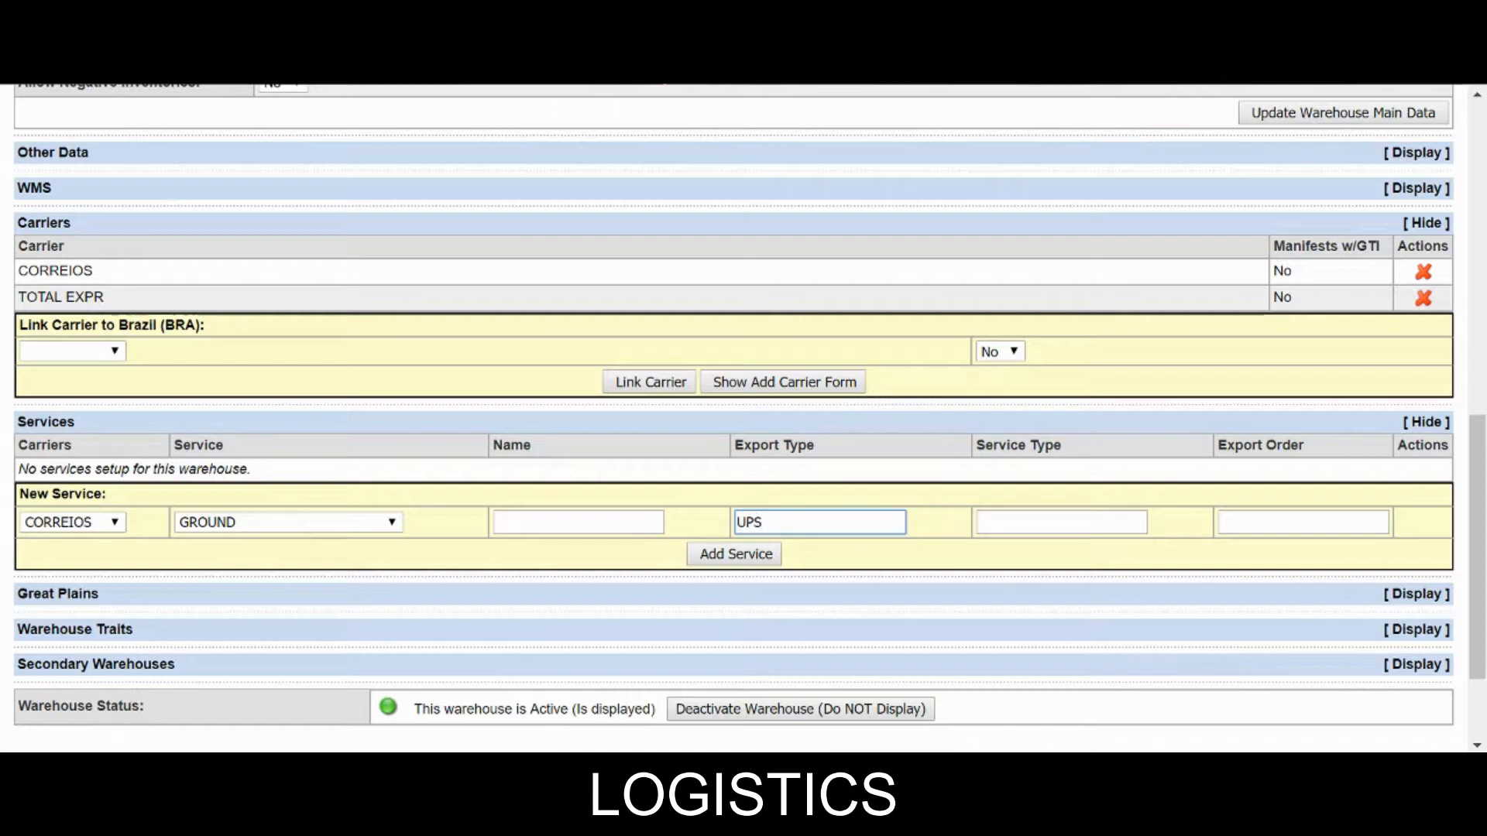
pyautogui.click(1061, 522)
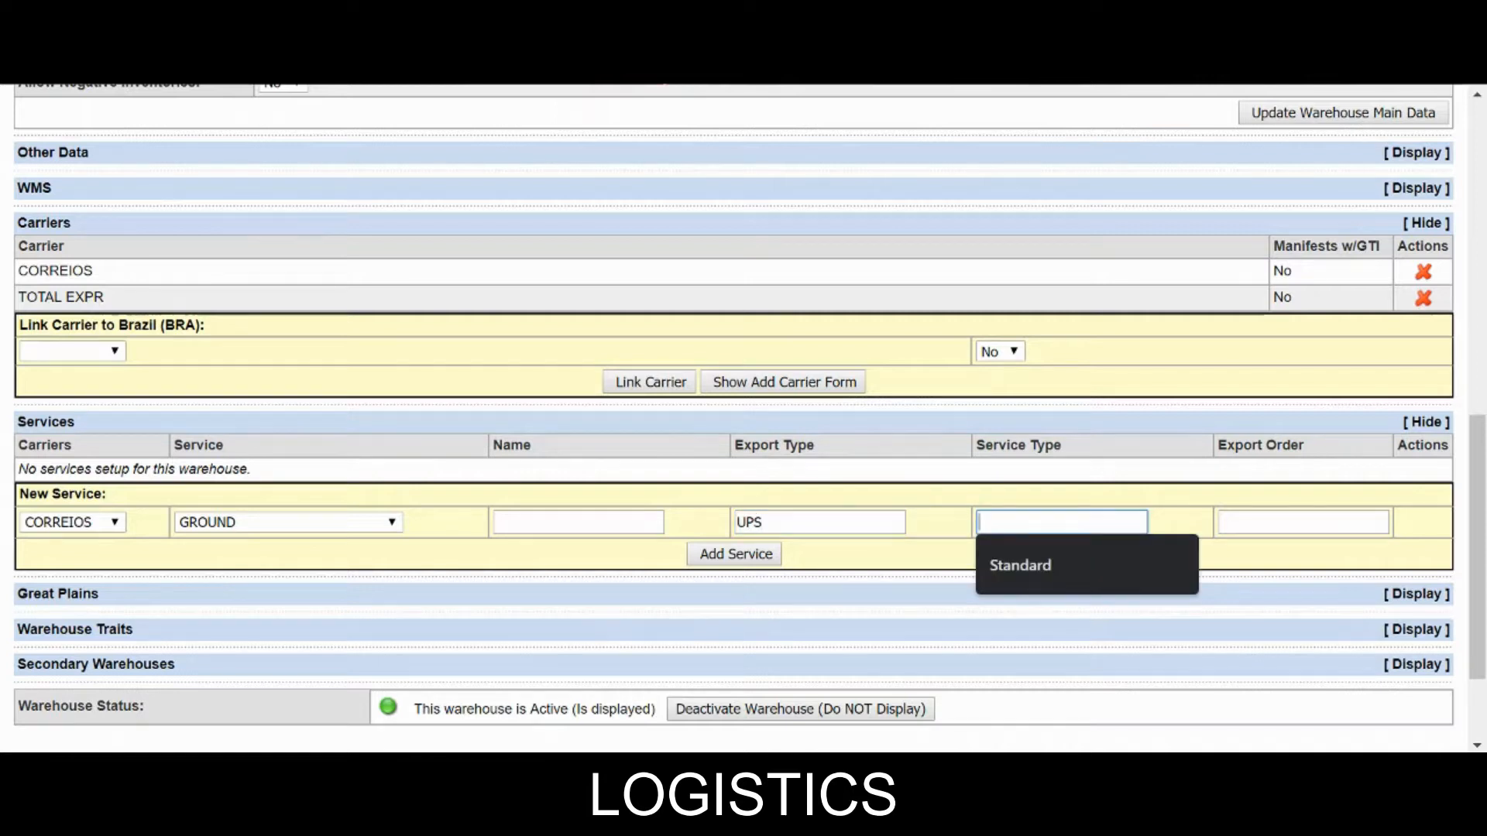
pyautogui.click(1029, 564)
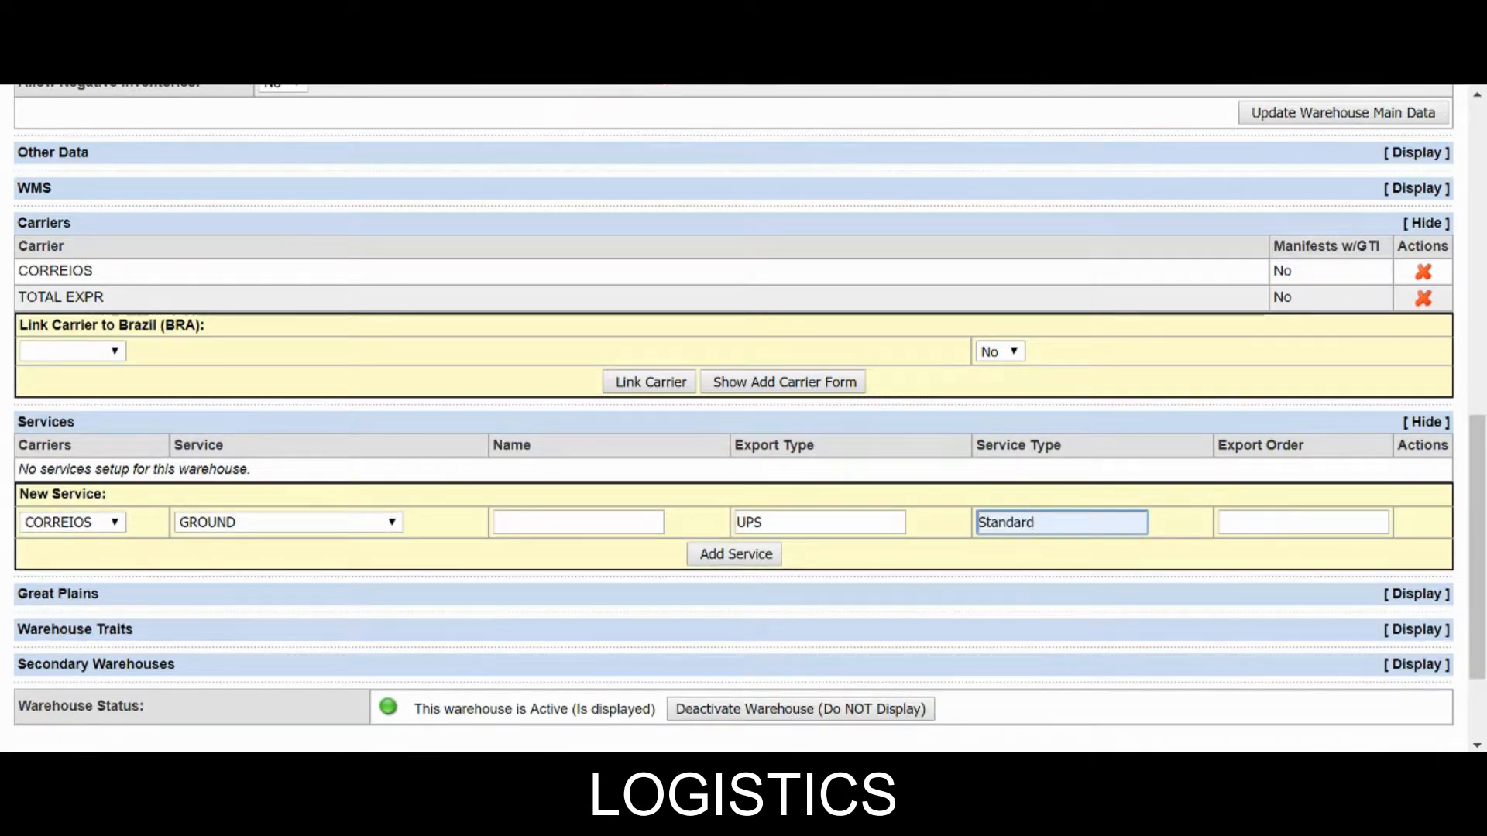
pyautogui.click(1270, 522)
pyautogui.click(1257, 565)
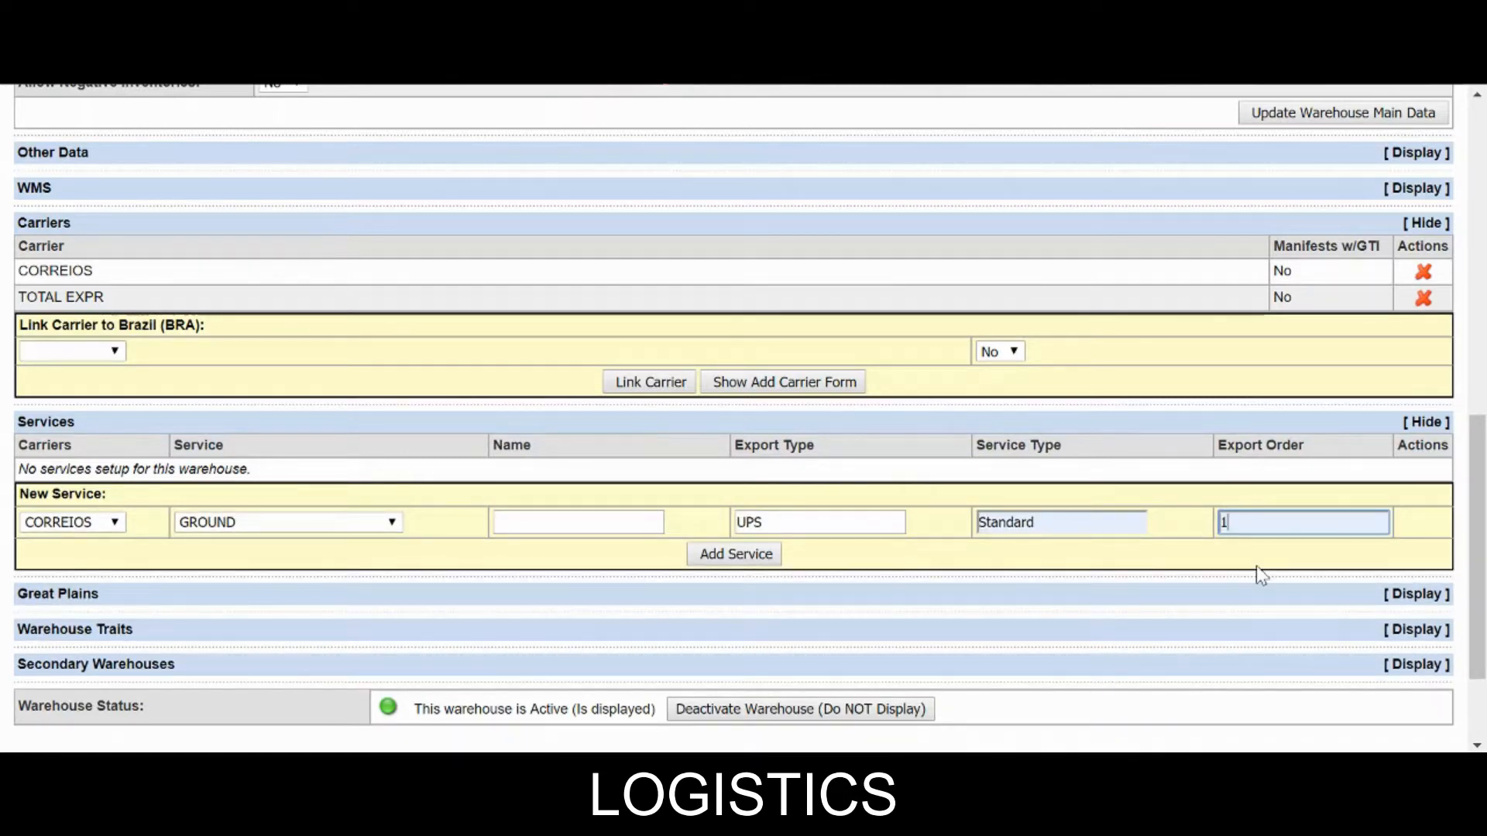
pyautogui.scroll(-3, 1256, 565)
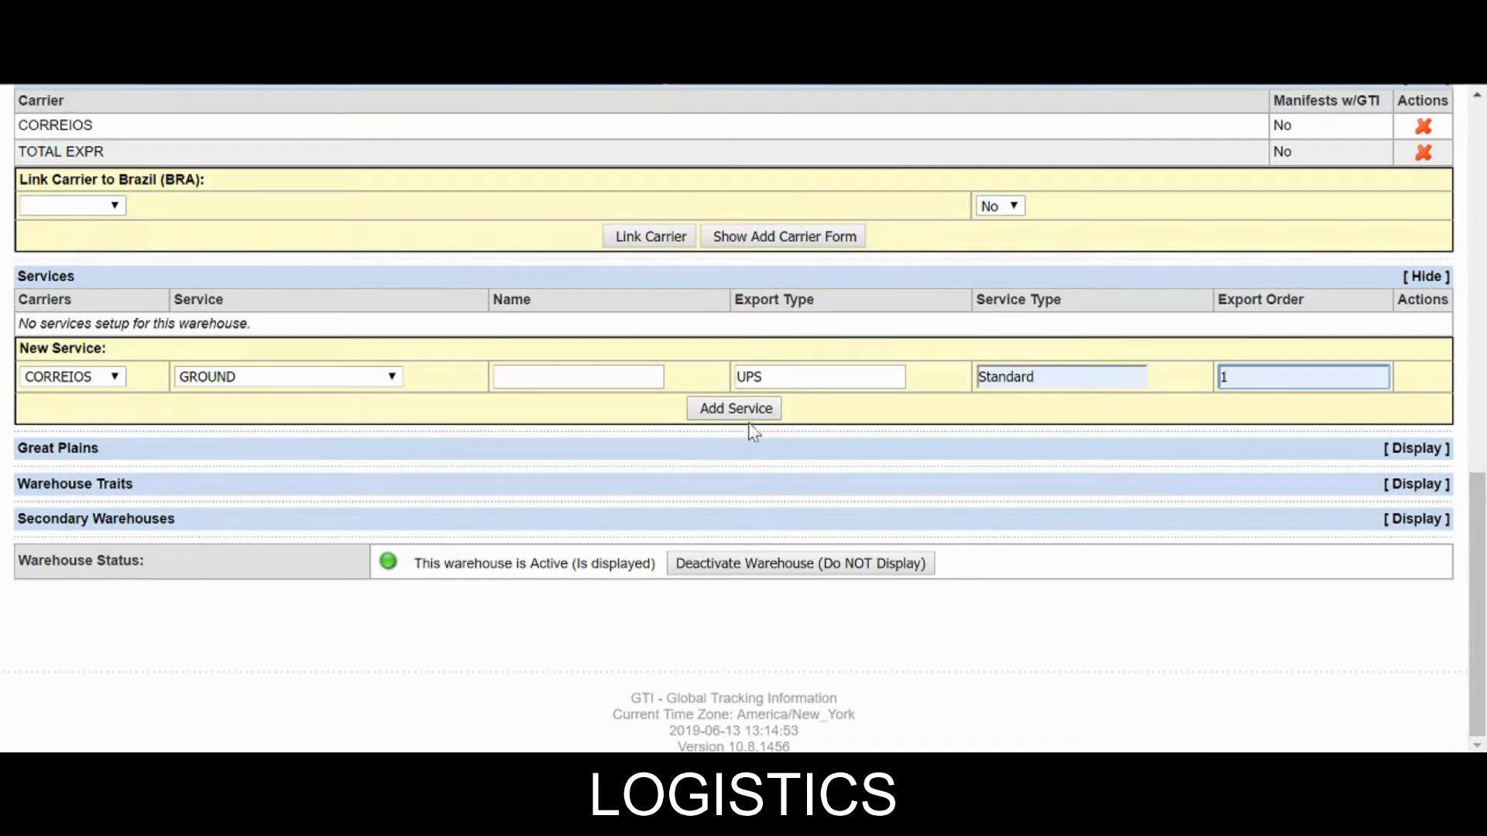
pyautogui.click(736, 408)
# Start another new service with carrier TOTAL EXPR and service GROUND.
pyautogui.scroll(-10, 740, 434)
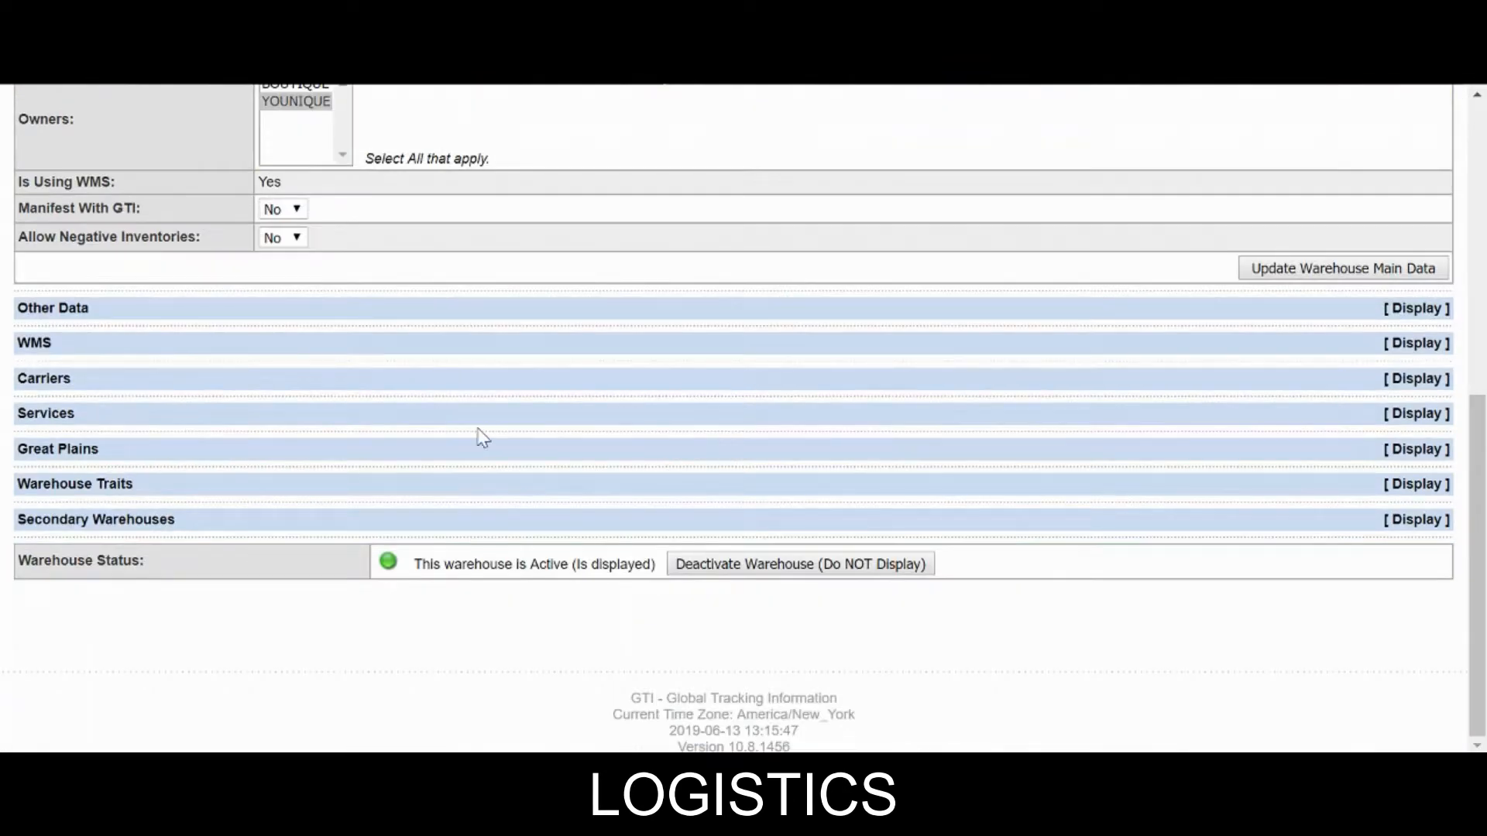
pyautogui.click(1178, 422)
pyautogui.scroll(-2, 540, 468)
pyautogui.click(40, 378)
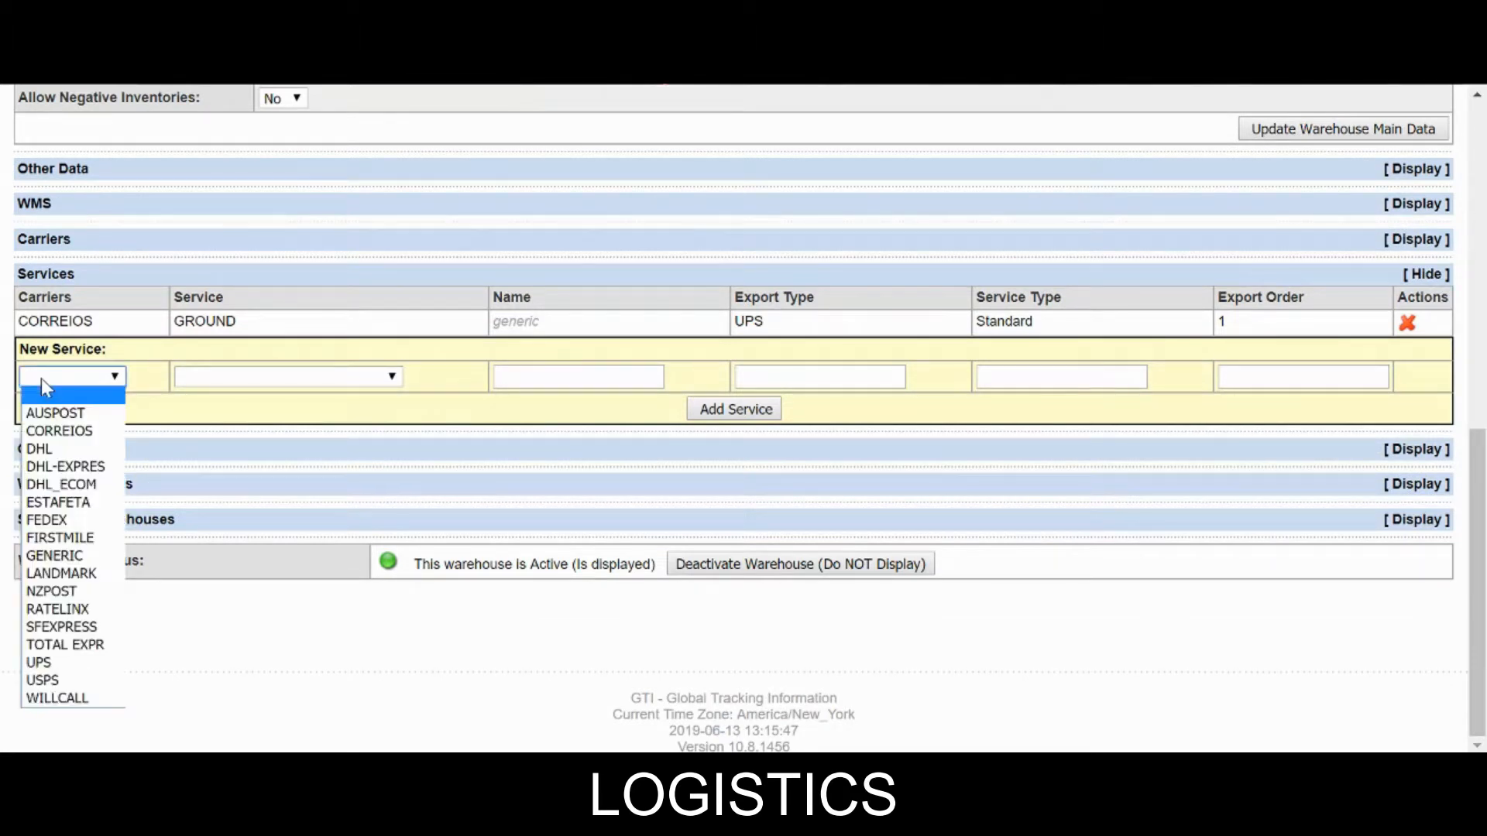
pyautogui.click(57, 647)
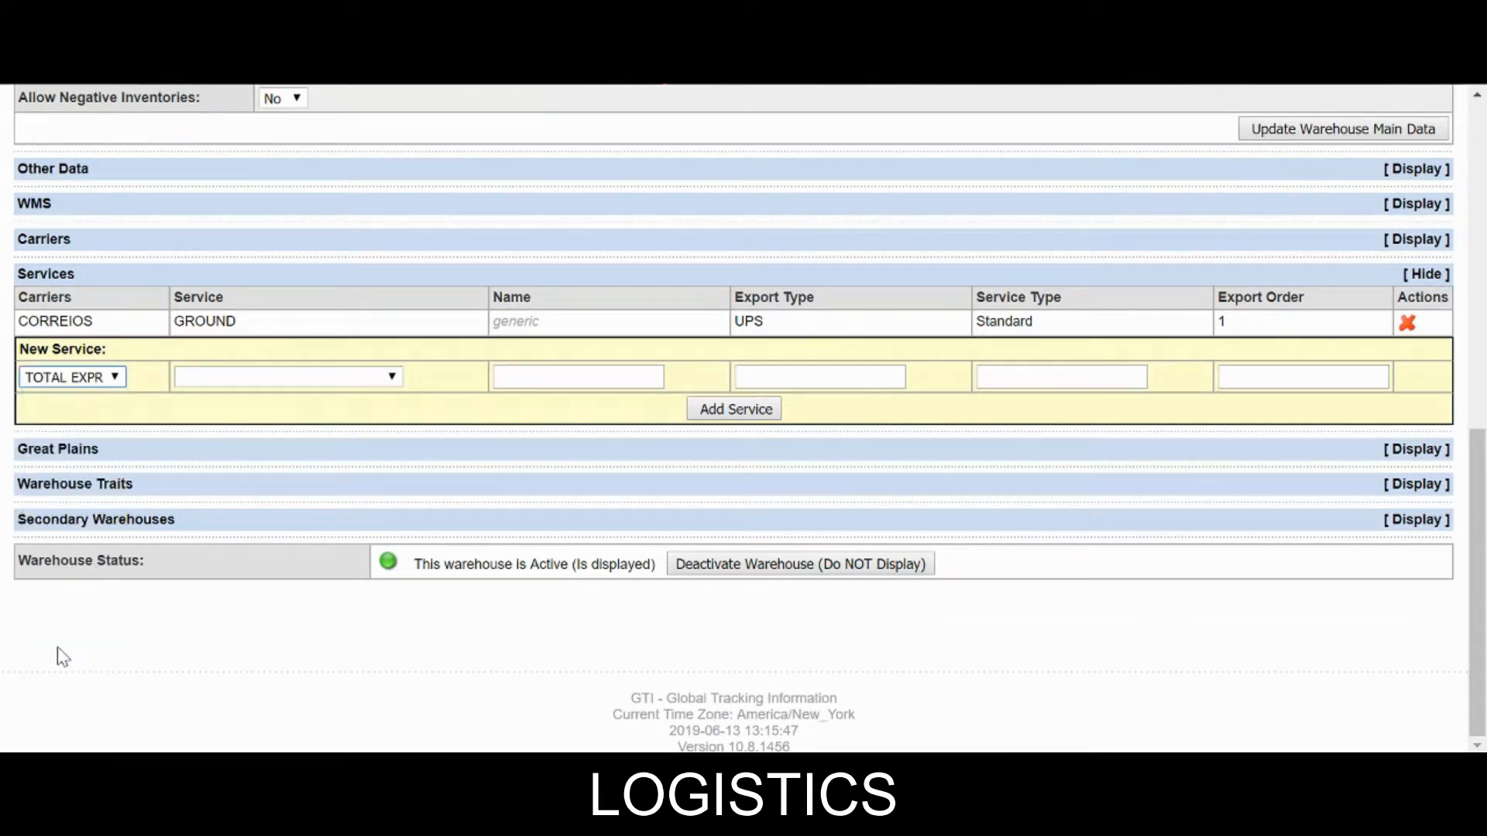
pyautogui.click(286, 379)
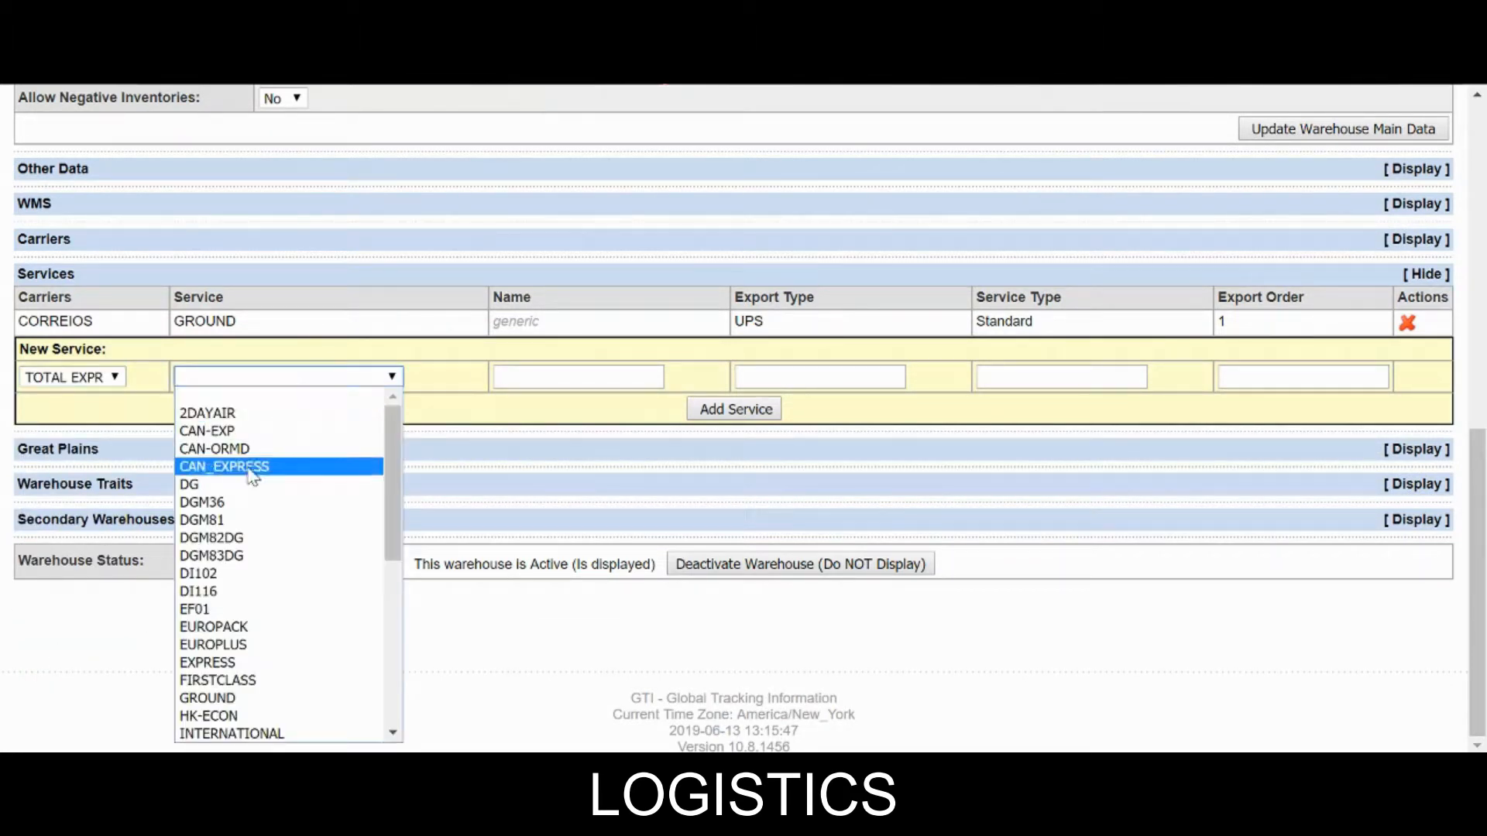
pyautogui.click(216, 700)
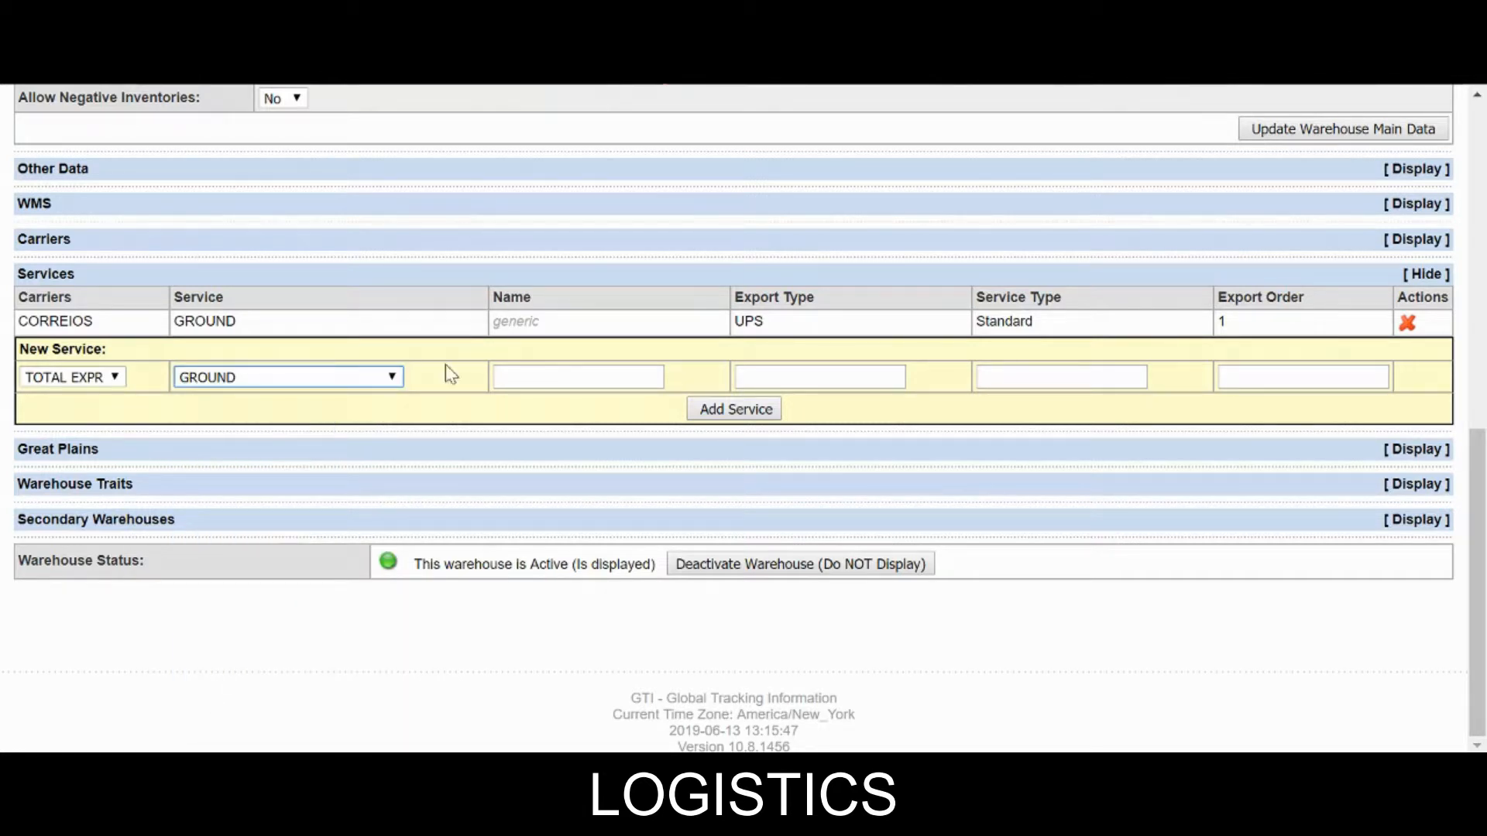
# Fill export type UPS, service type Standard, export order 1, and add the service.
pyautogui.click(805, 377)
pyautogui.click(803, 421)
pyautogui.click(1058, 379)
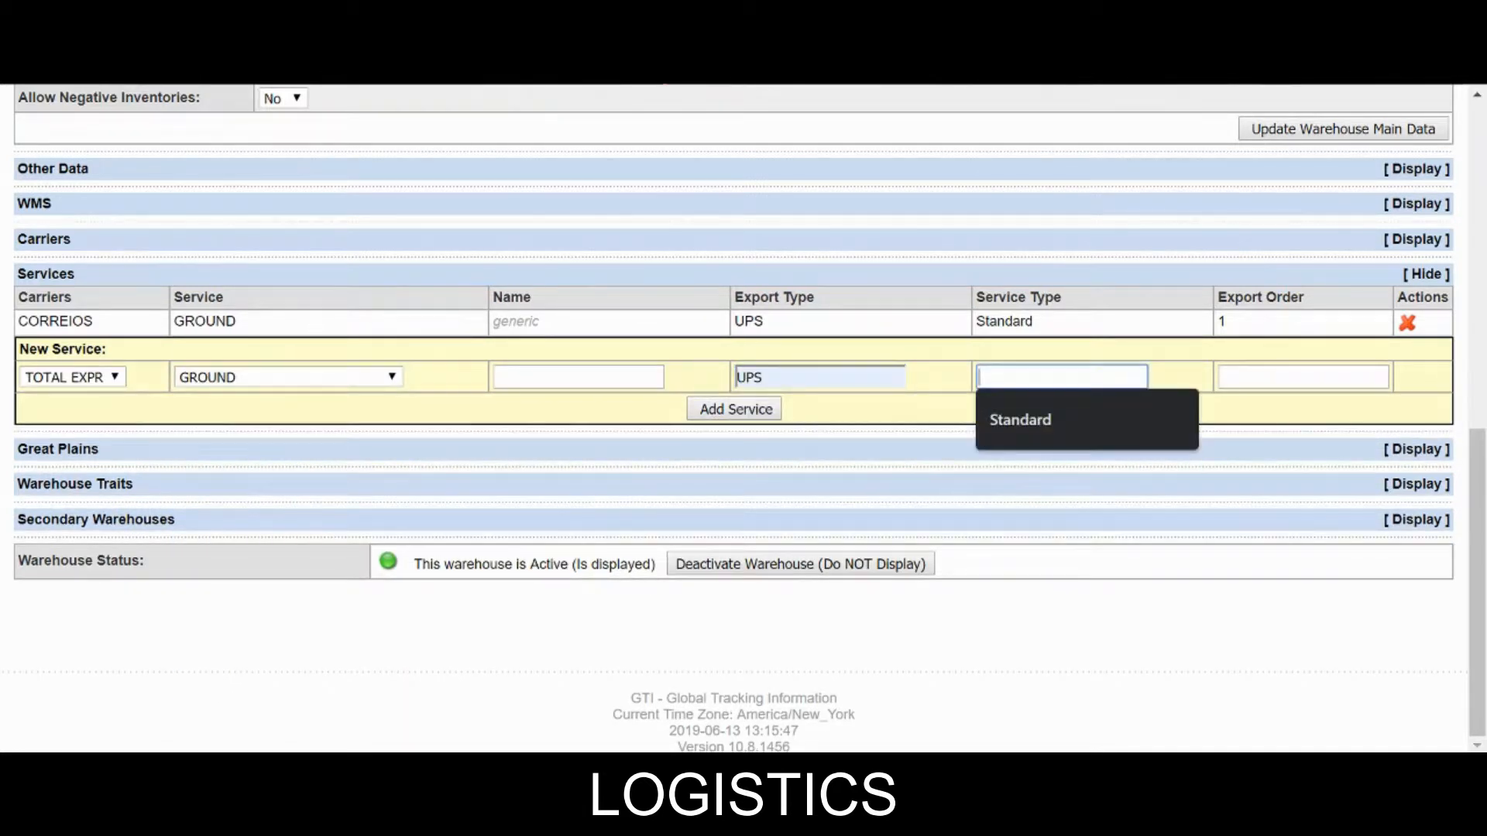
pyautogui.click(1020, 420)
pyautogui.click(1304, 377)
pyautogui.click(1266, 421)
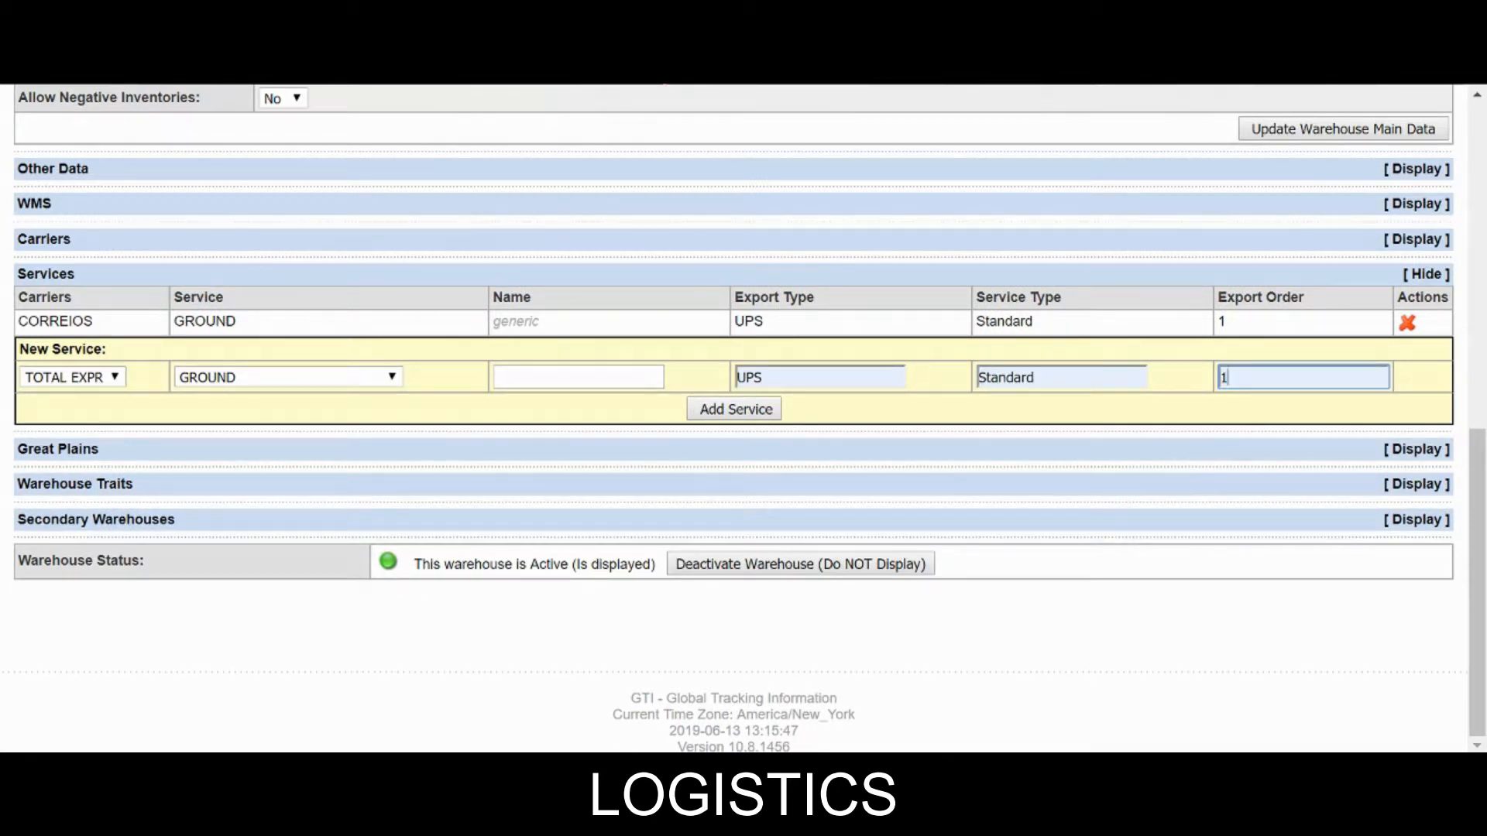
pyautogui.click(735, 409)
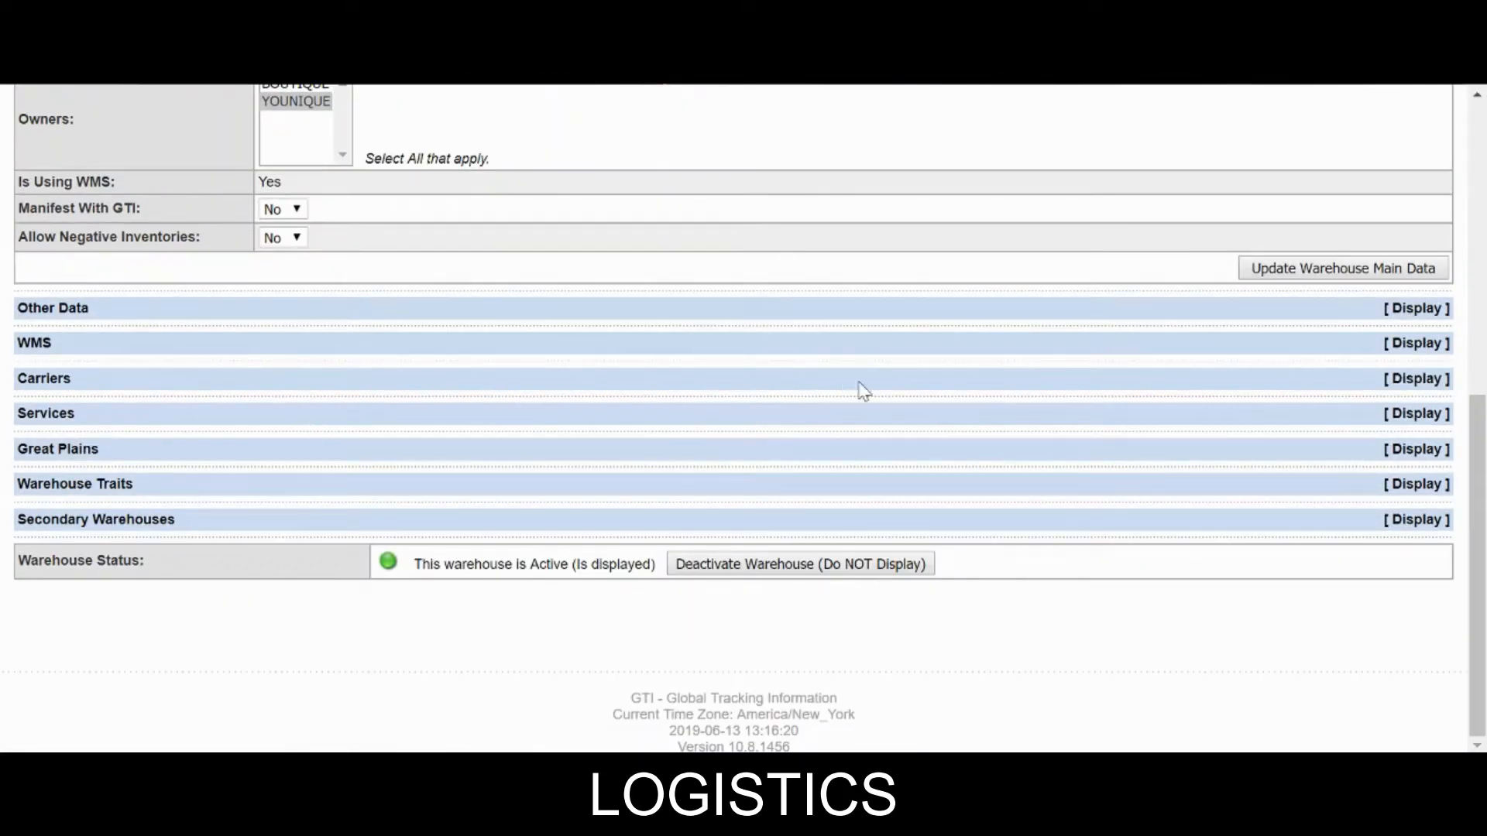
# Toggle the Services, Carriers, WMS and Other Data sections and expand Warehouse Traits.
pyautogui.click(964, 416)
pyautogui.click(960, 379)
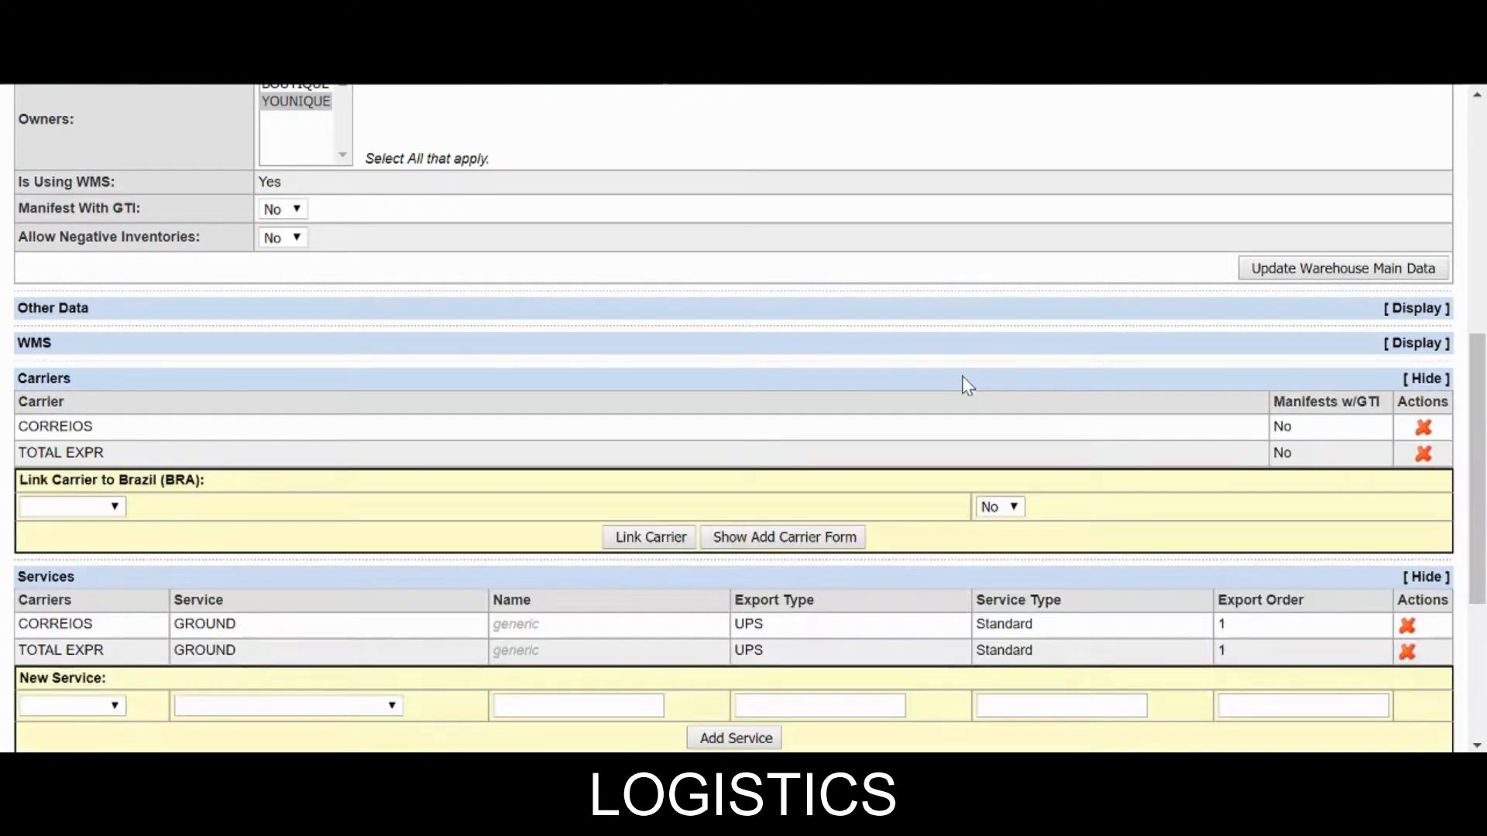
pyautogui.click(968, 343)
pyautogui.click(974, 311)
pyautogui.scroll(-8, 960, 365)
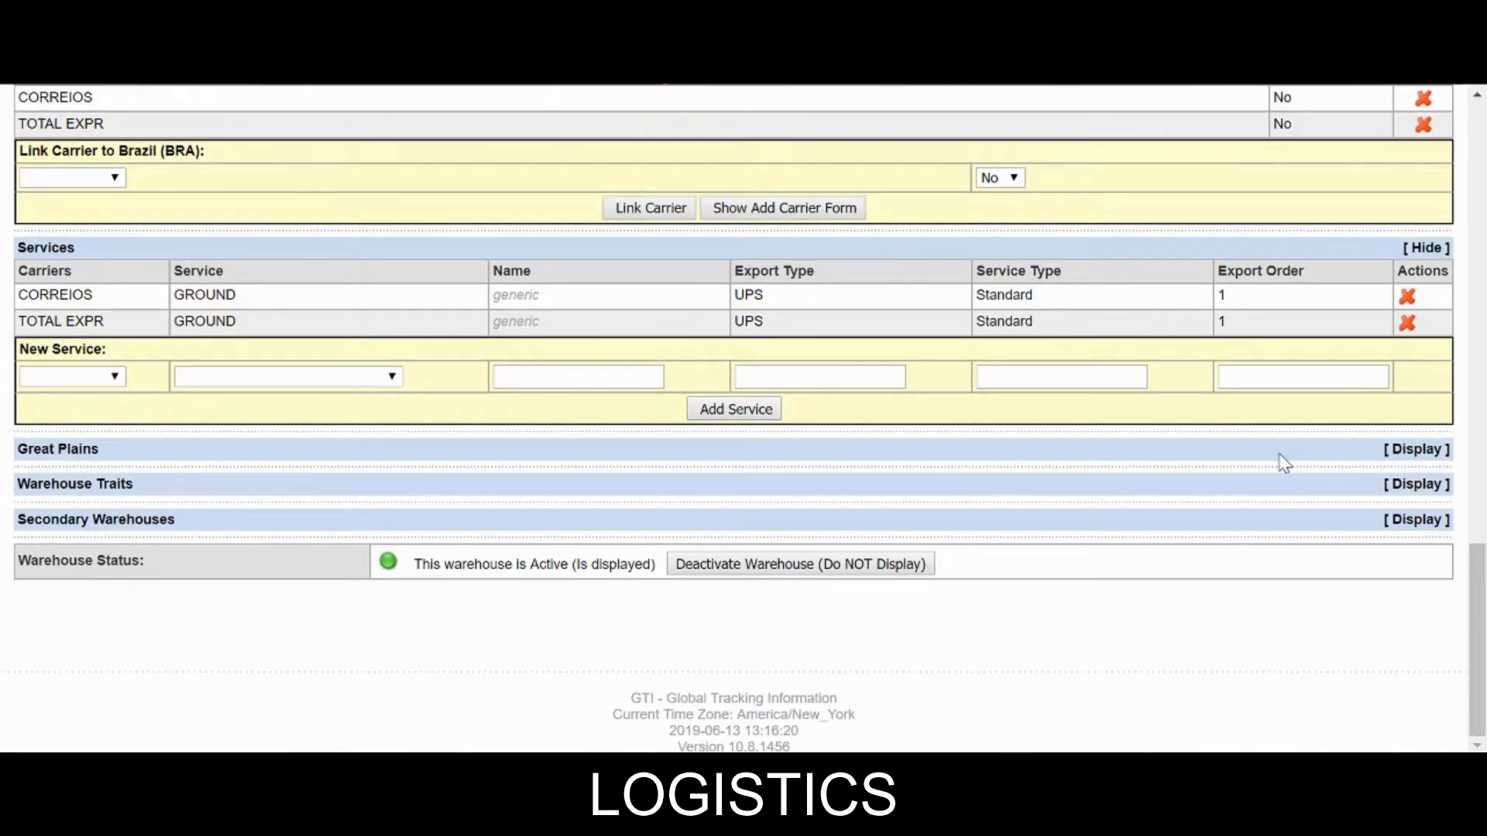
pyautogui.click(1278, 489)
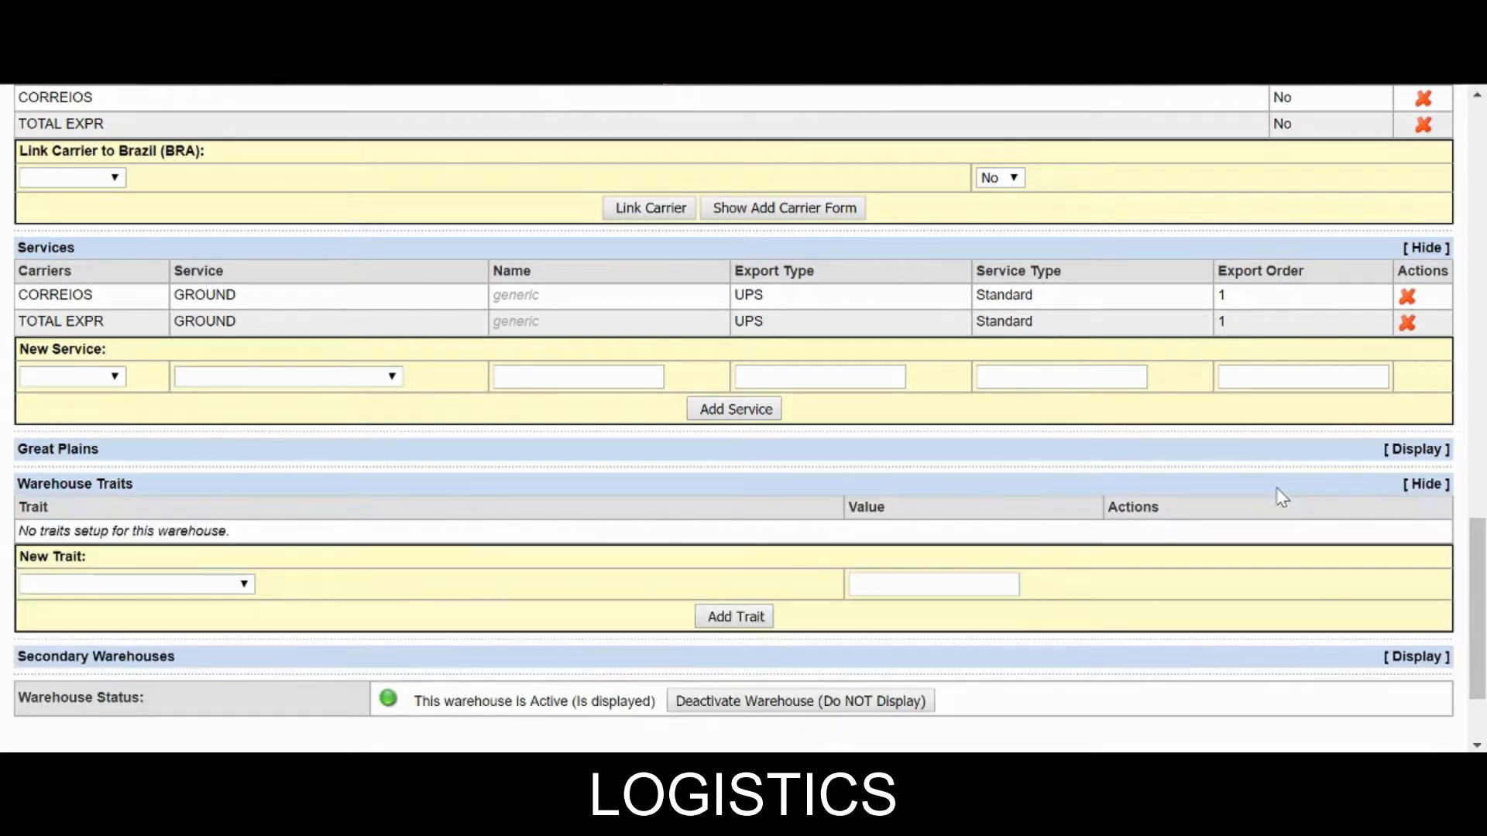
pyautogui.scroll(-2, 1282, 496)
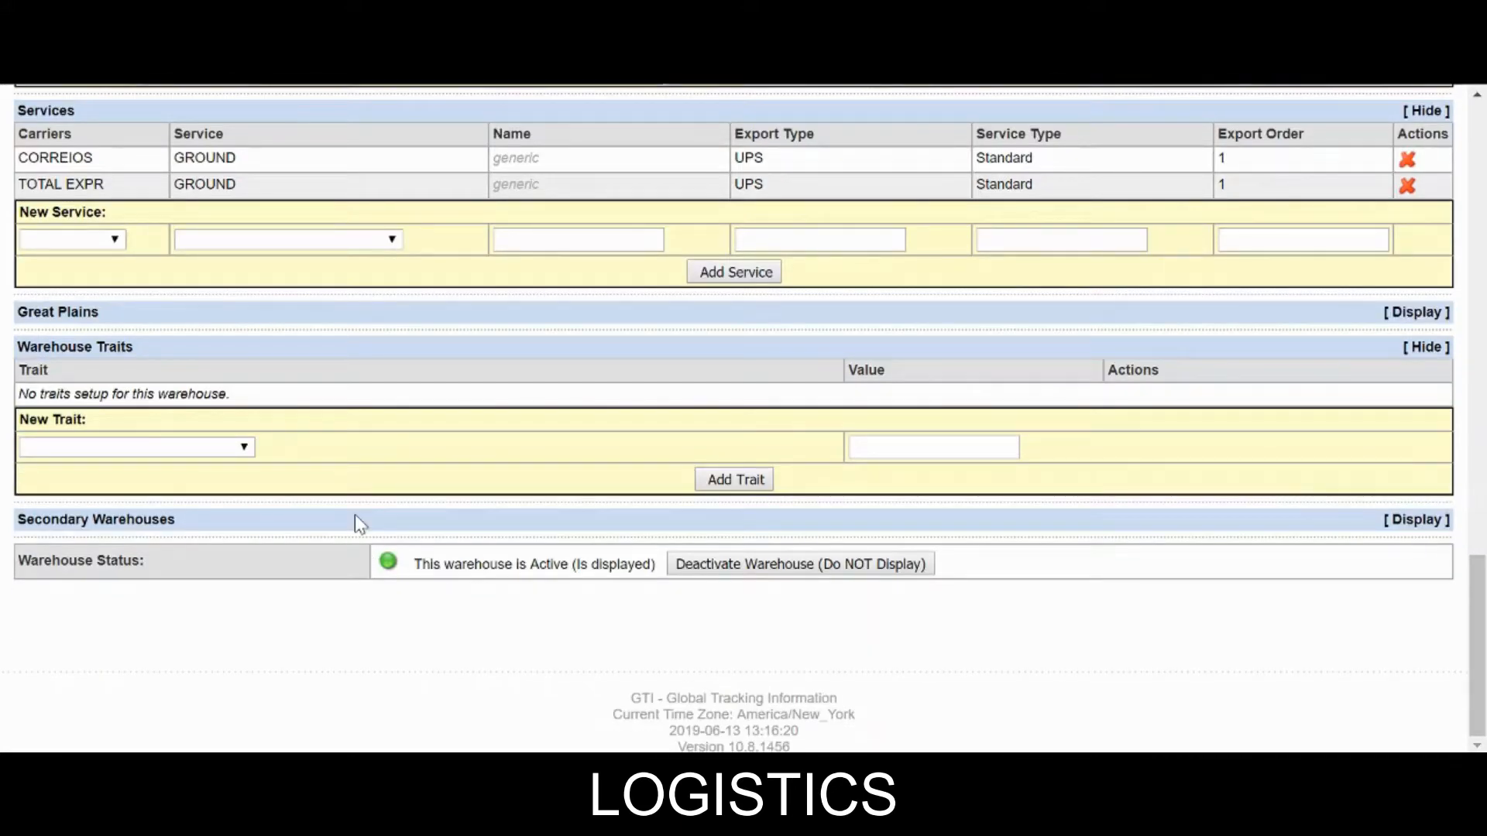
# Add a Cartonization Enabled trait with value false.
pyautogui.click(159, 453)
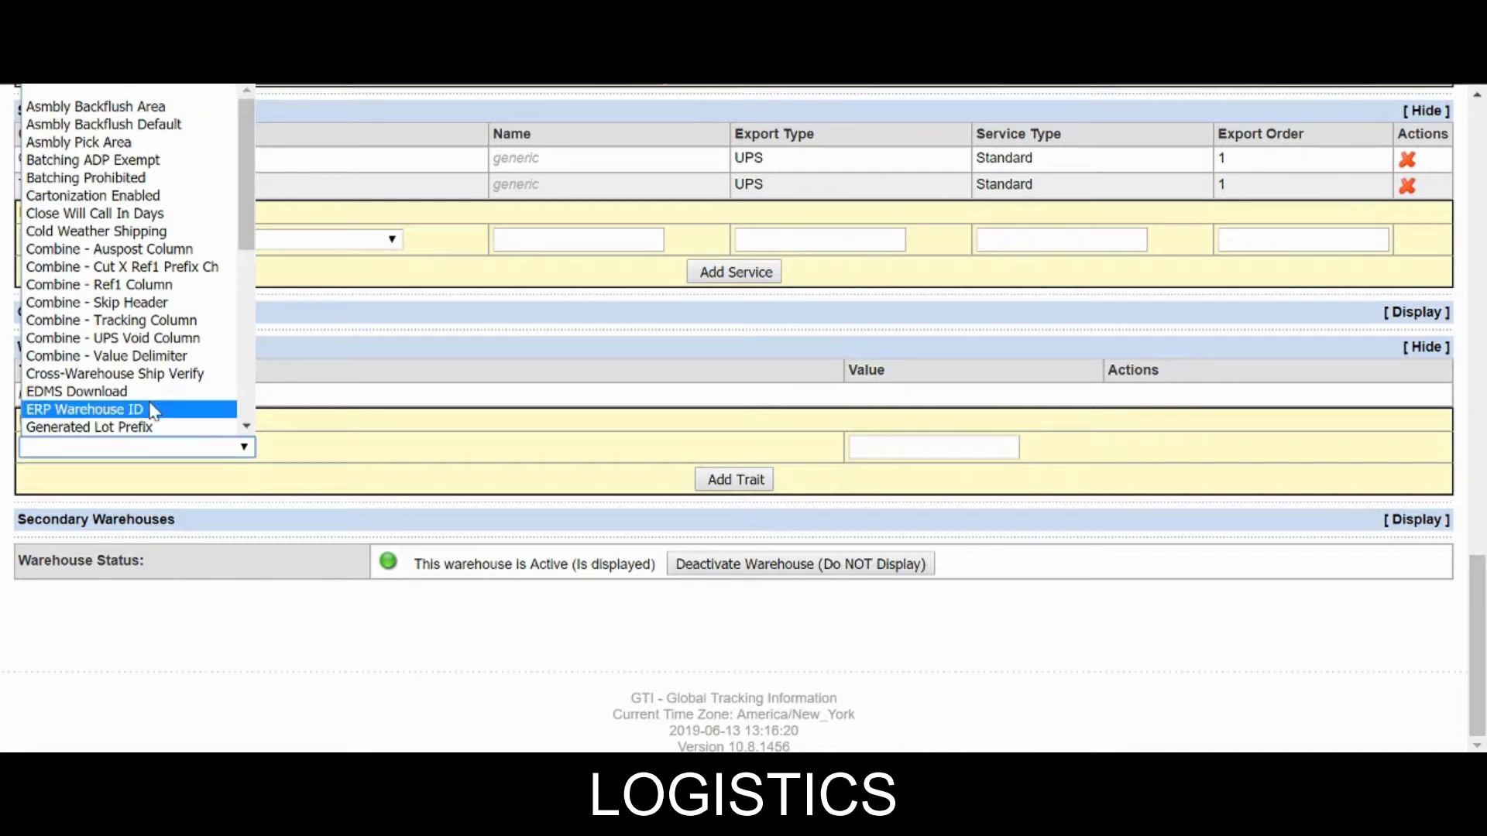
pyautogui.click(130, 201)
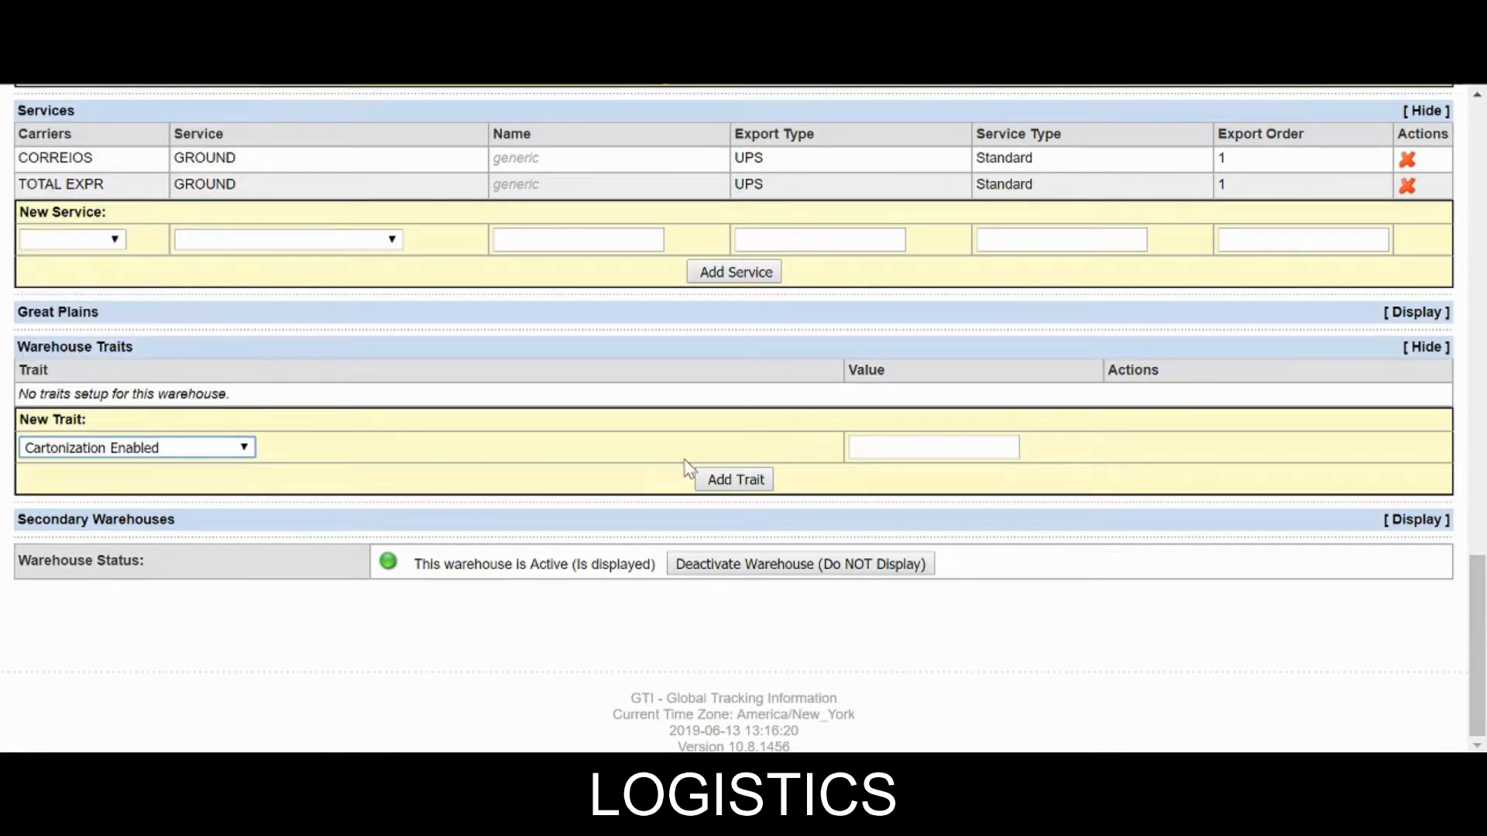
pyautogui.click(933, 446)
pyautogui.write('false')
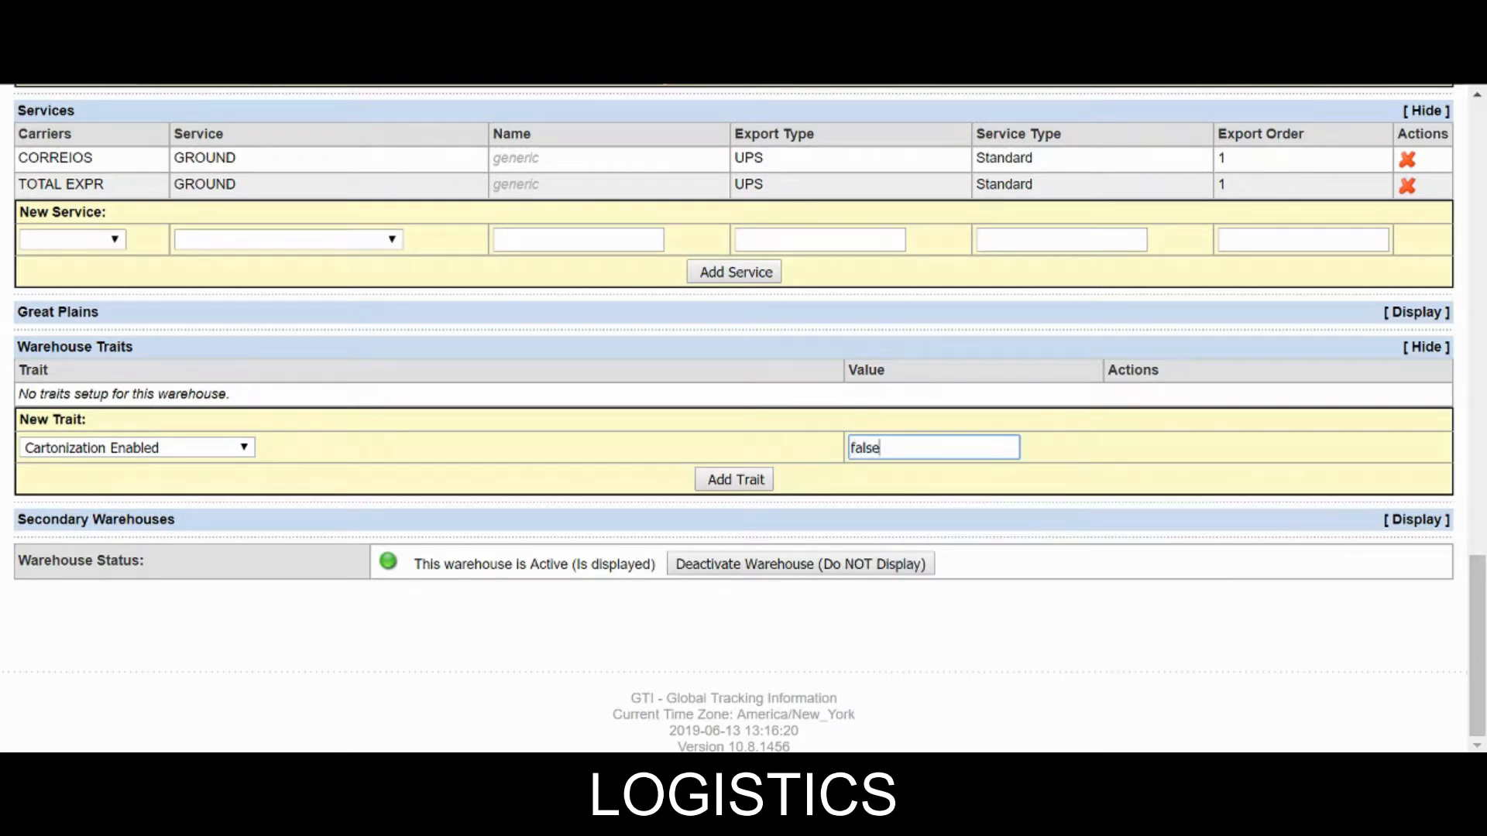
pyautogui.click(762, 484)
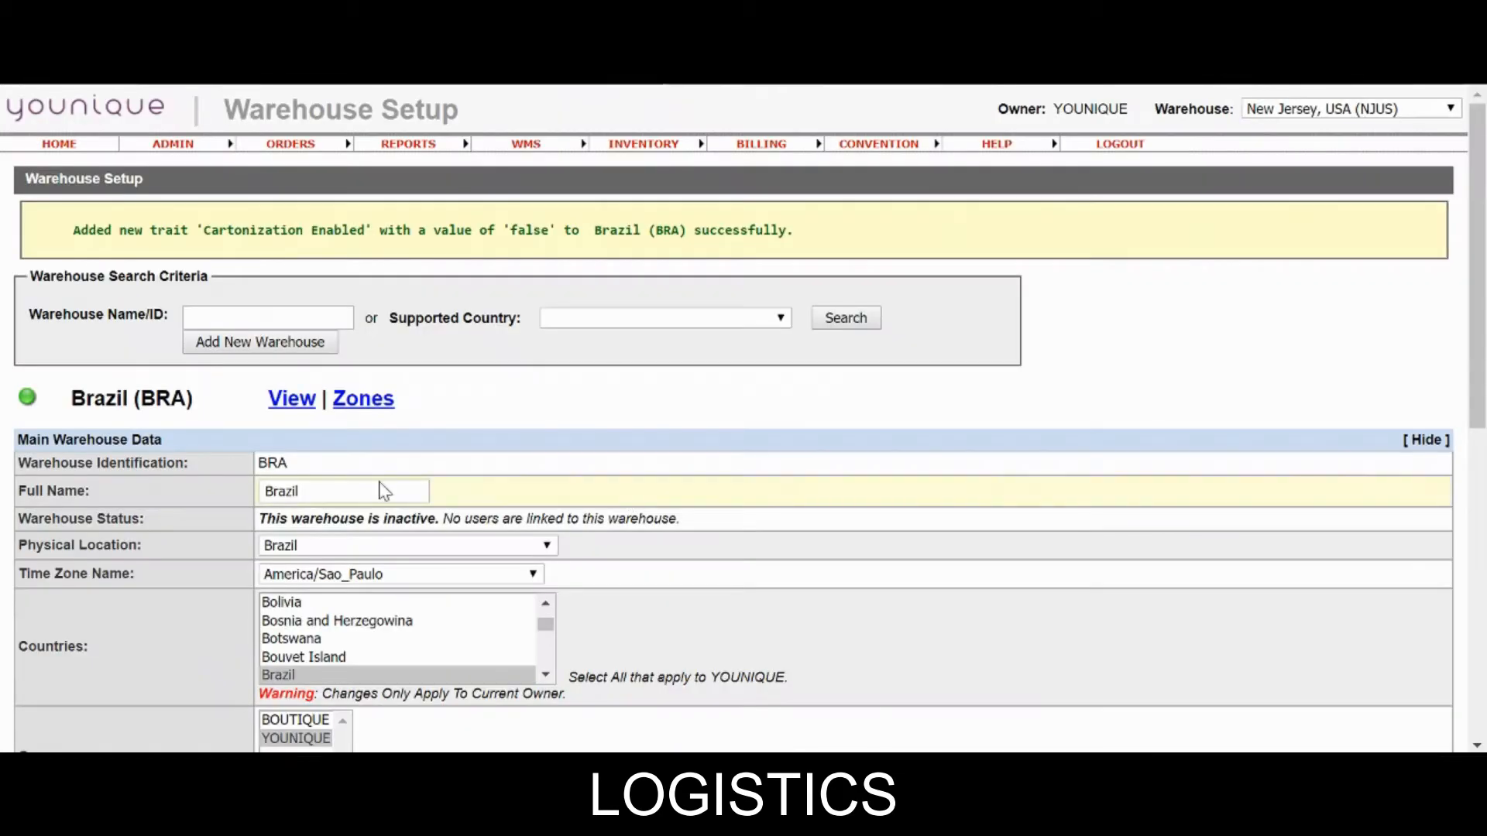
pyautogui.scroll(-2, 248, 515)
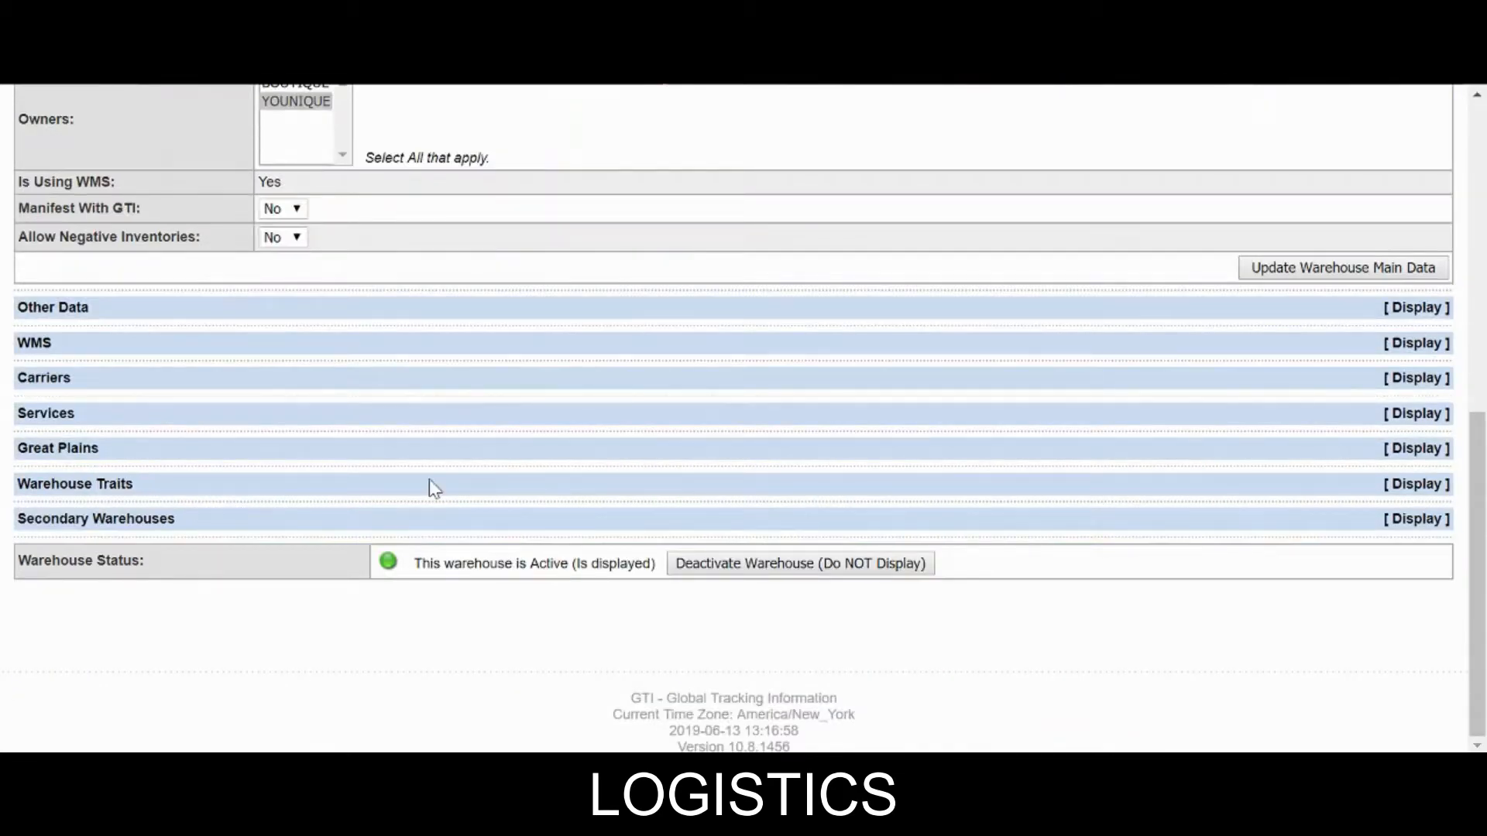
# Choose ERP Warehouse ID as the new trait, enter value 8, and add it.
pyautogui.click(1248, 482)
pyautogui.scroll(-3, 272, 398)
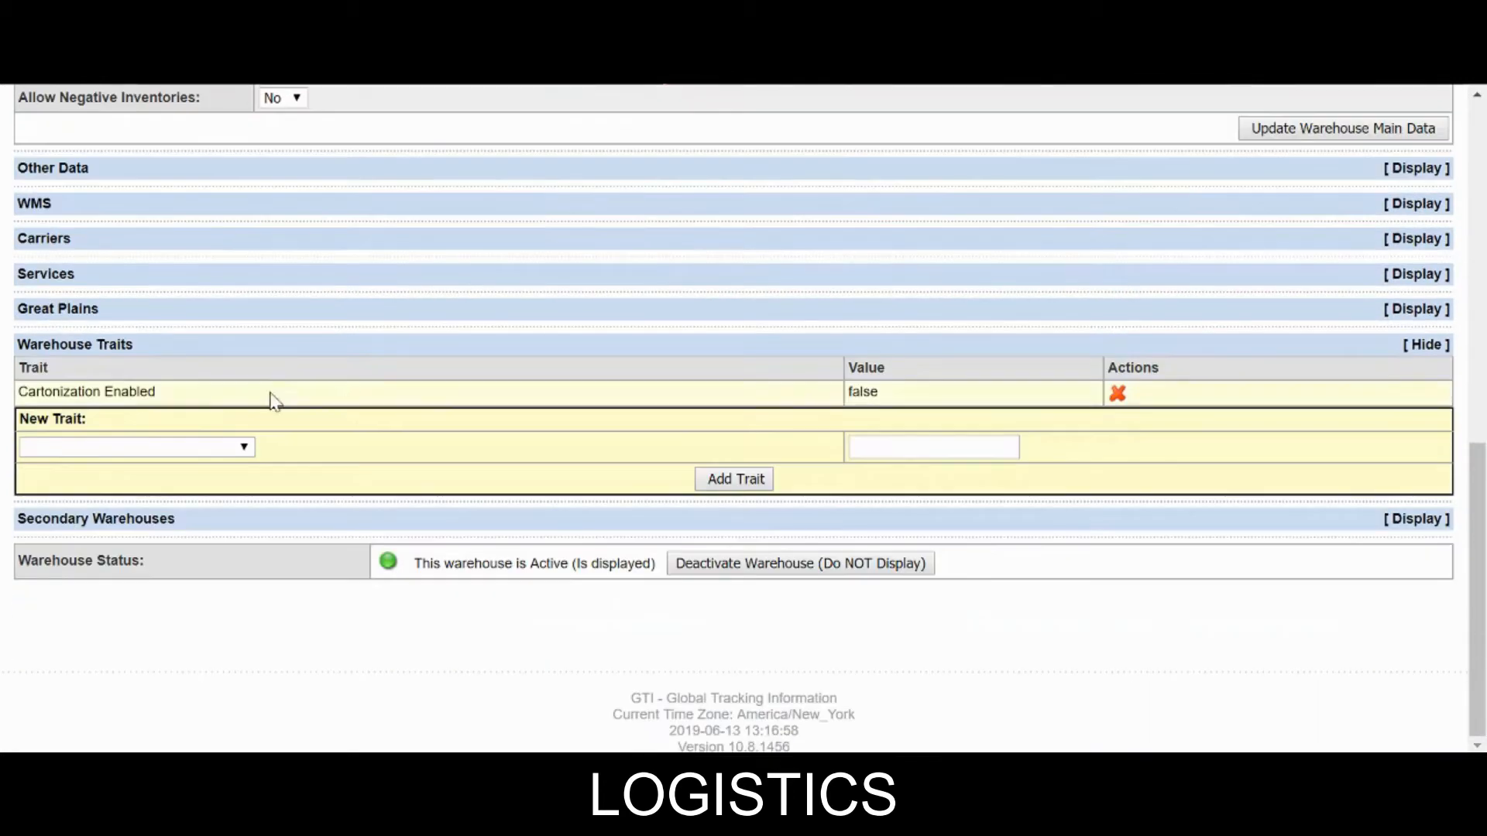
pyautogui.click(105, 447)
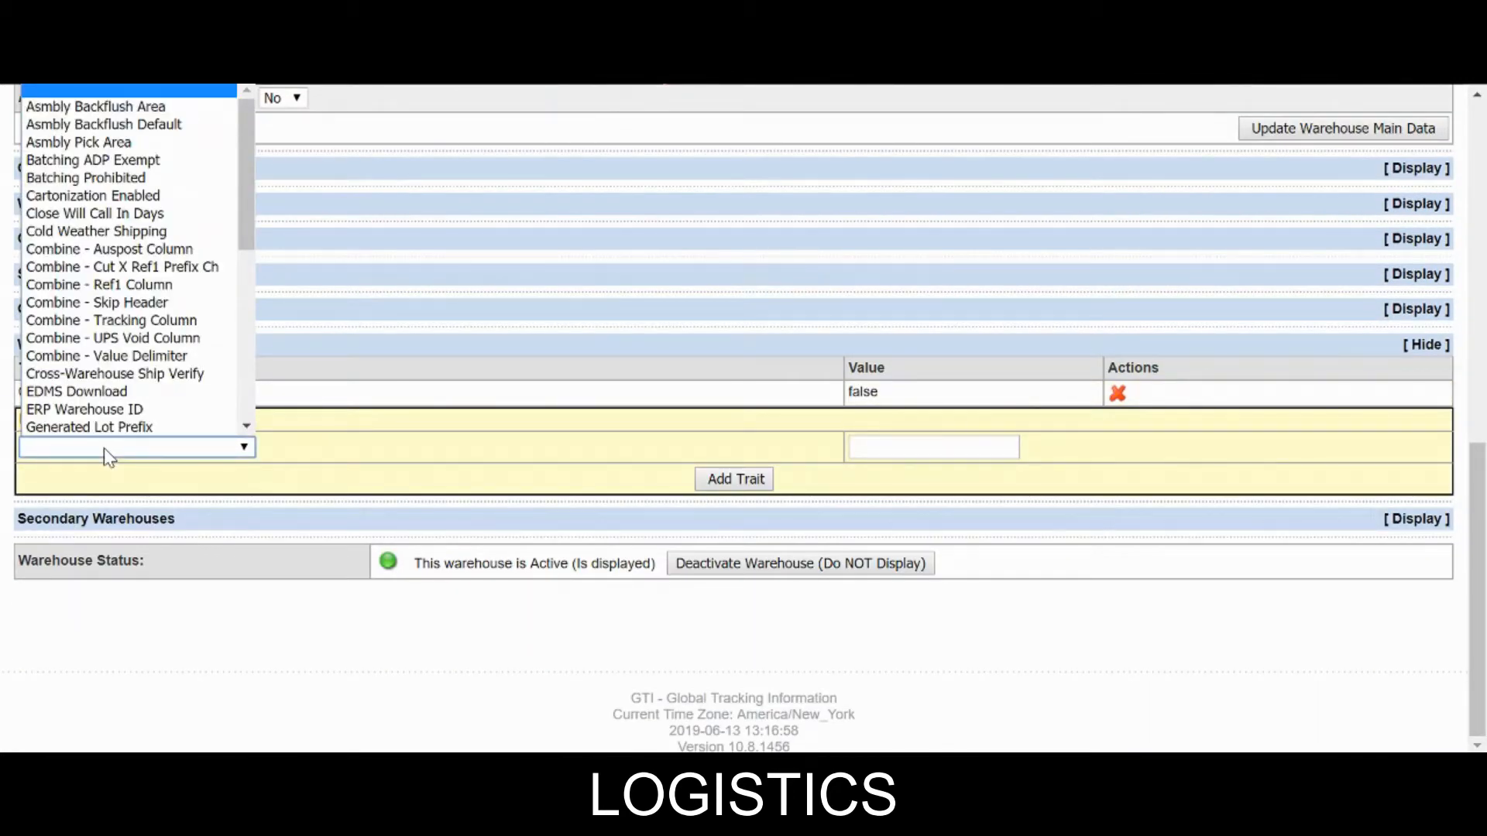
pyautogui.scroll(-1, 104, 426)
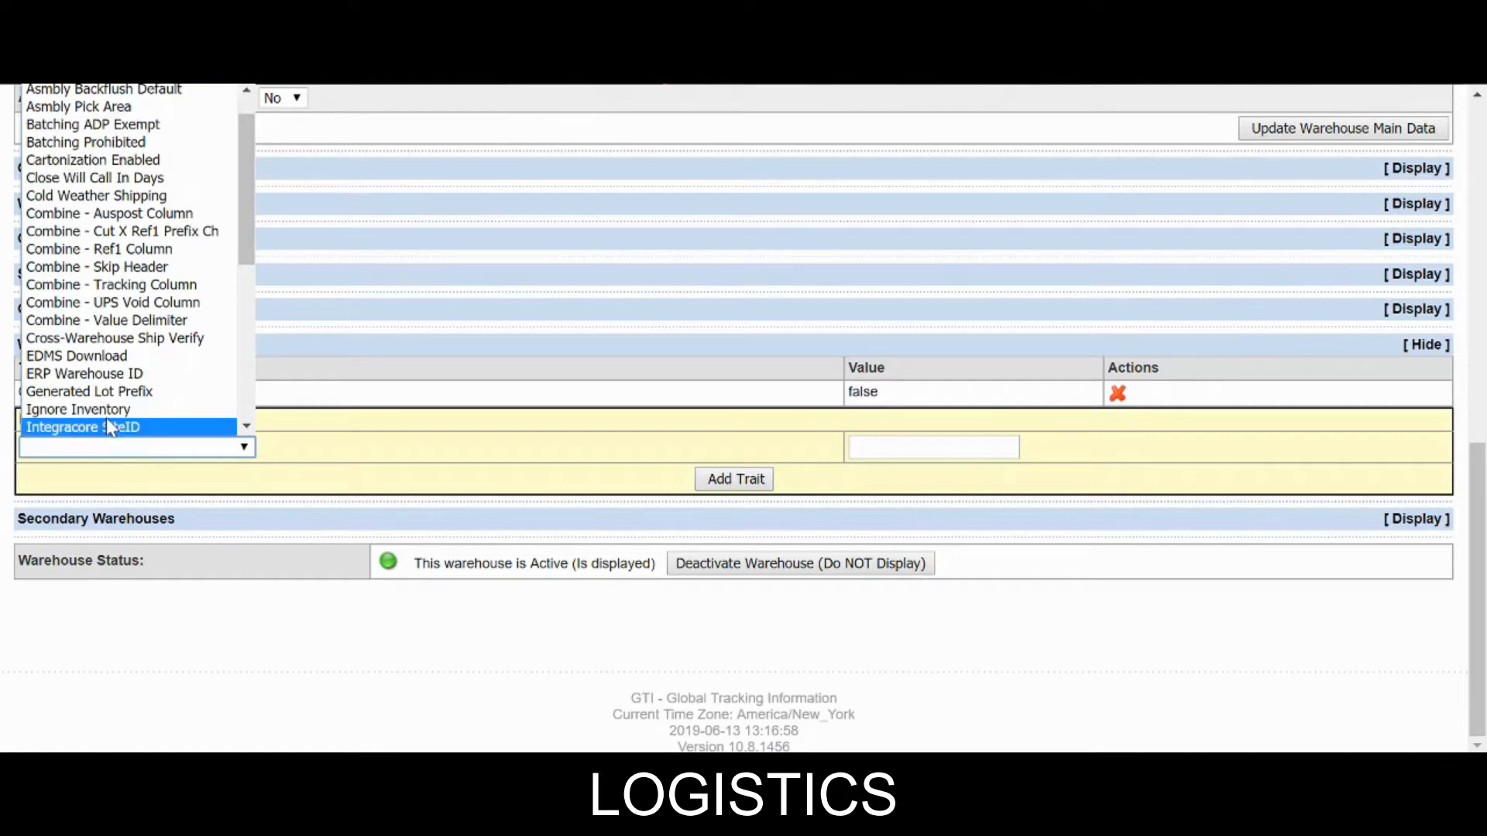
pyautogui.click(106, 377)
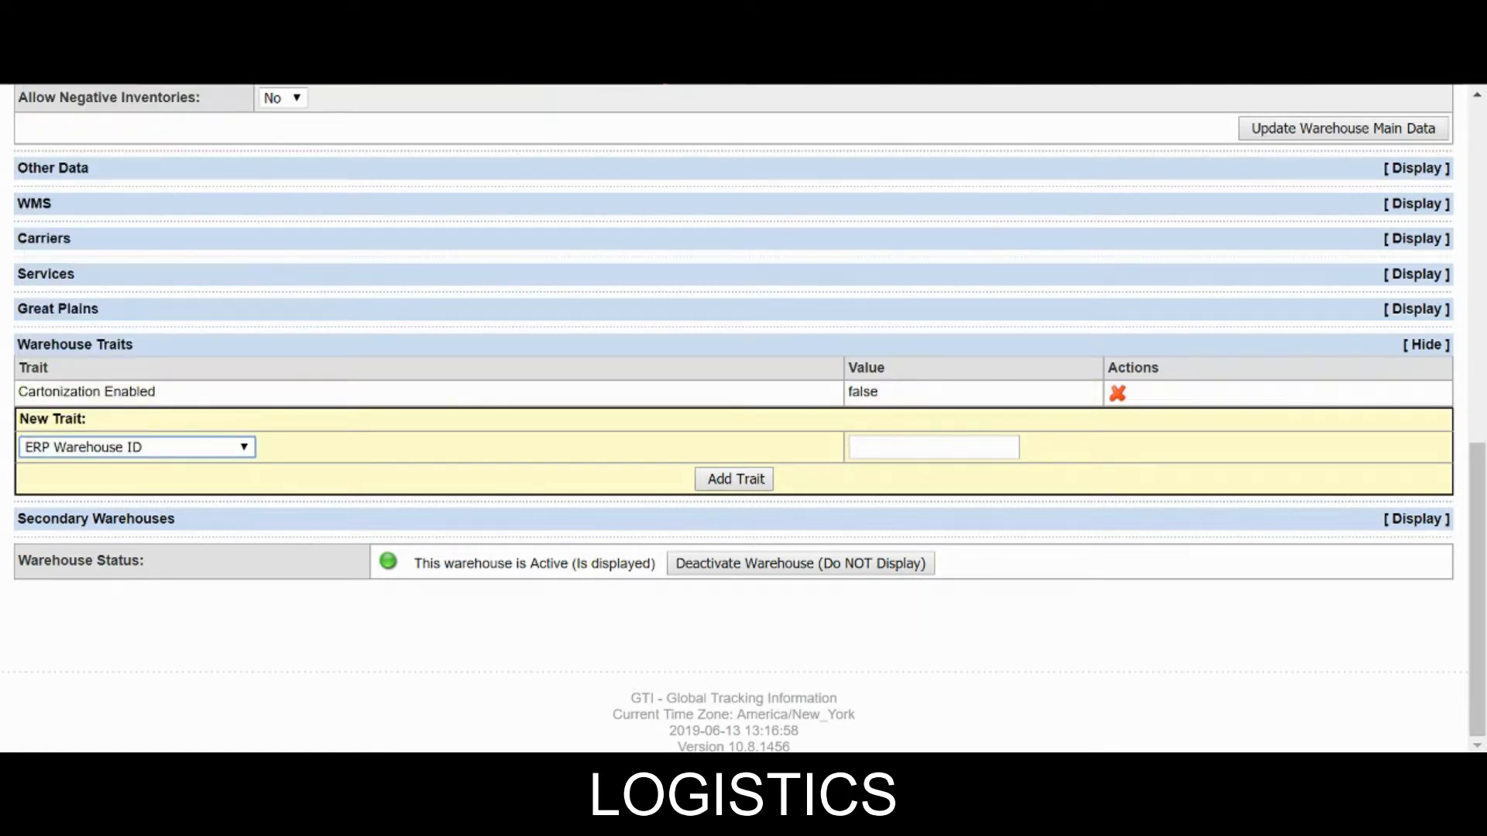
pyautogui.click(860, 447)
pyautogui.write('8')
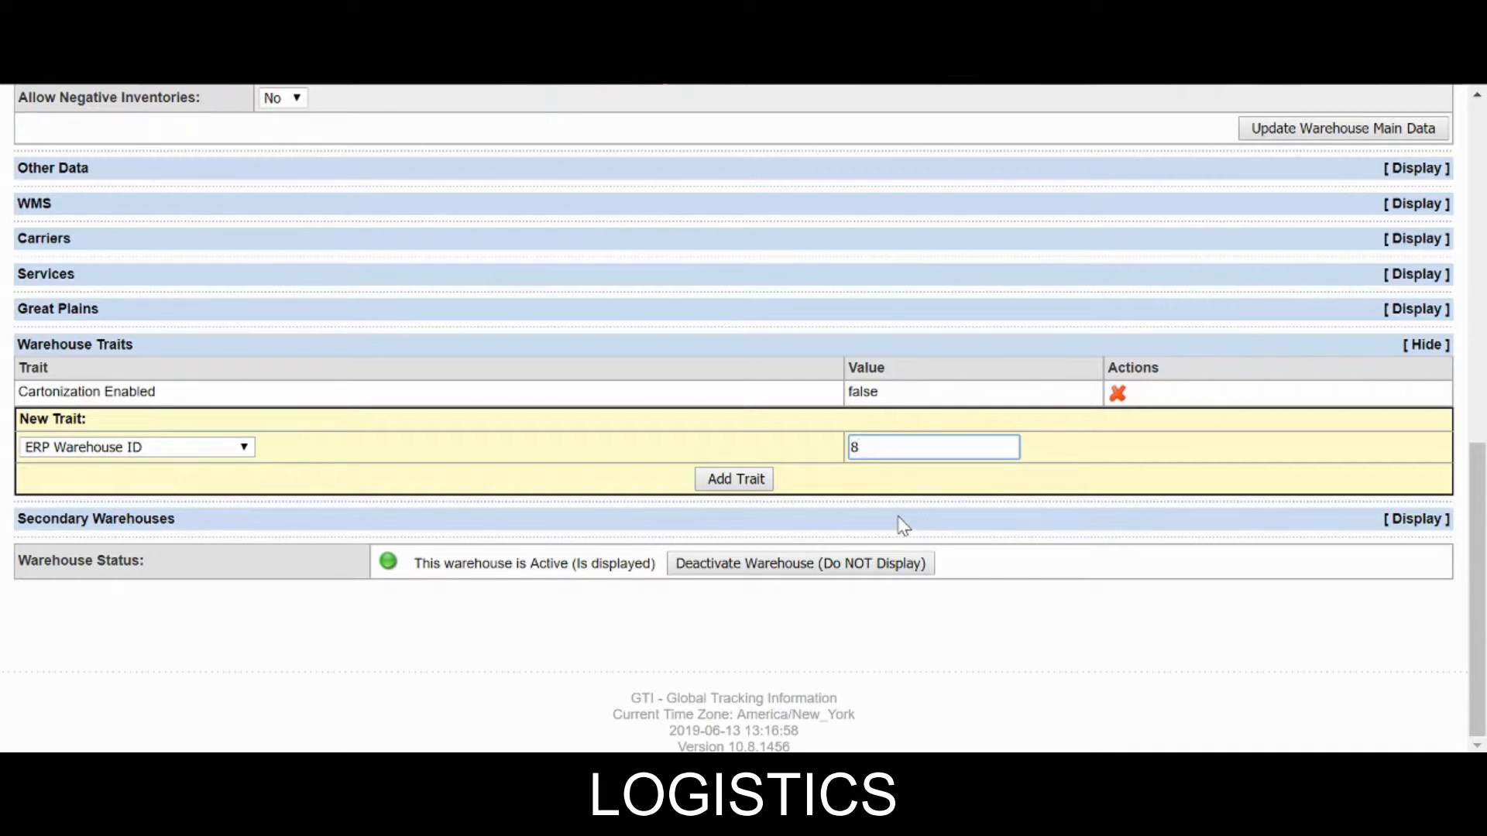
pyautogui.click(732, 480)
pyautogui.scroll(-8, 431, 452)
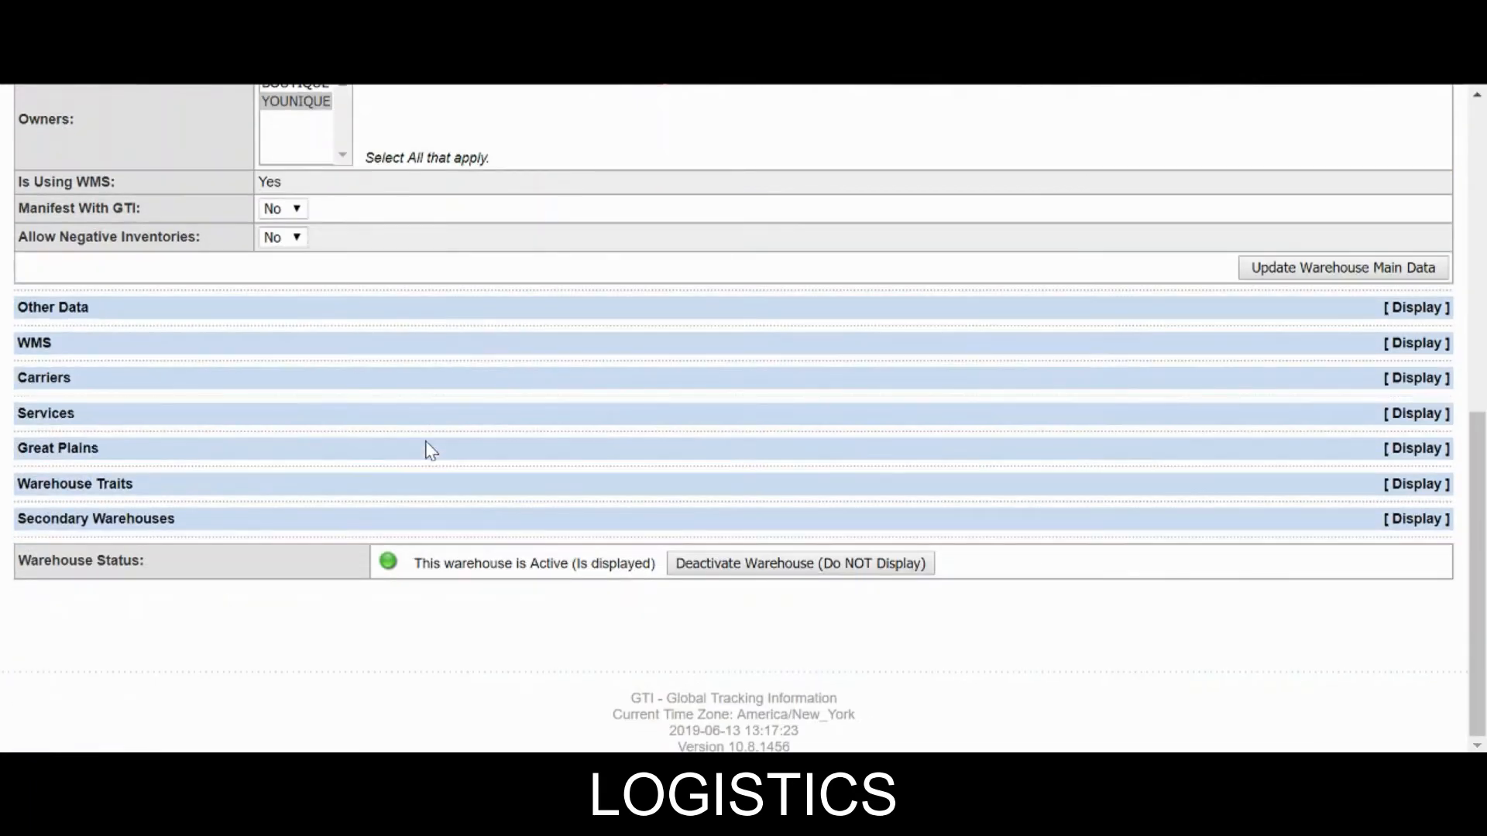
# Choose Remote Transaction Reason Code as the new trait, enter RCV, and add it.
pyautogui.click(976, 487)
pyautogui.scroll(-2, 199, 392)
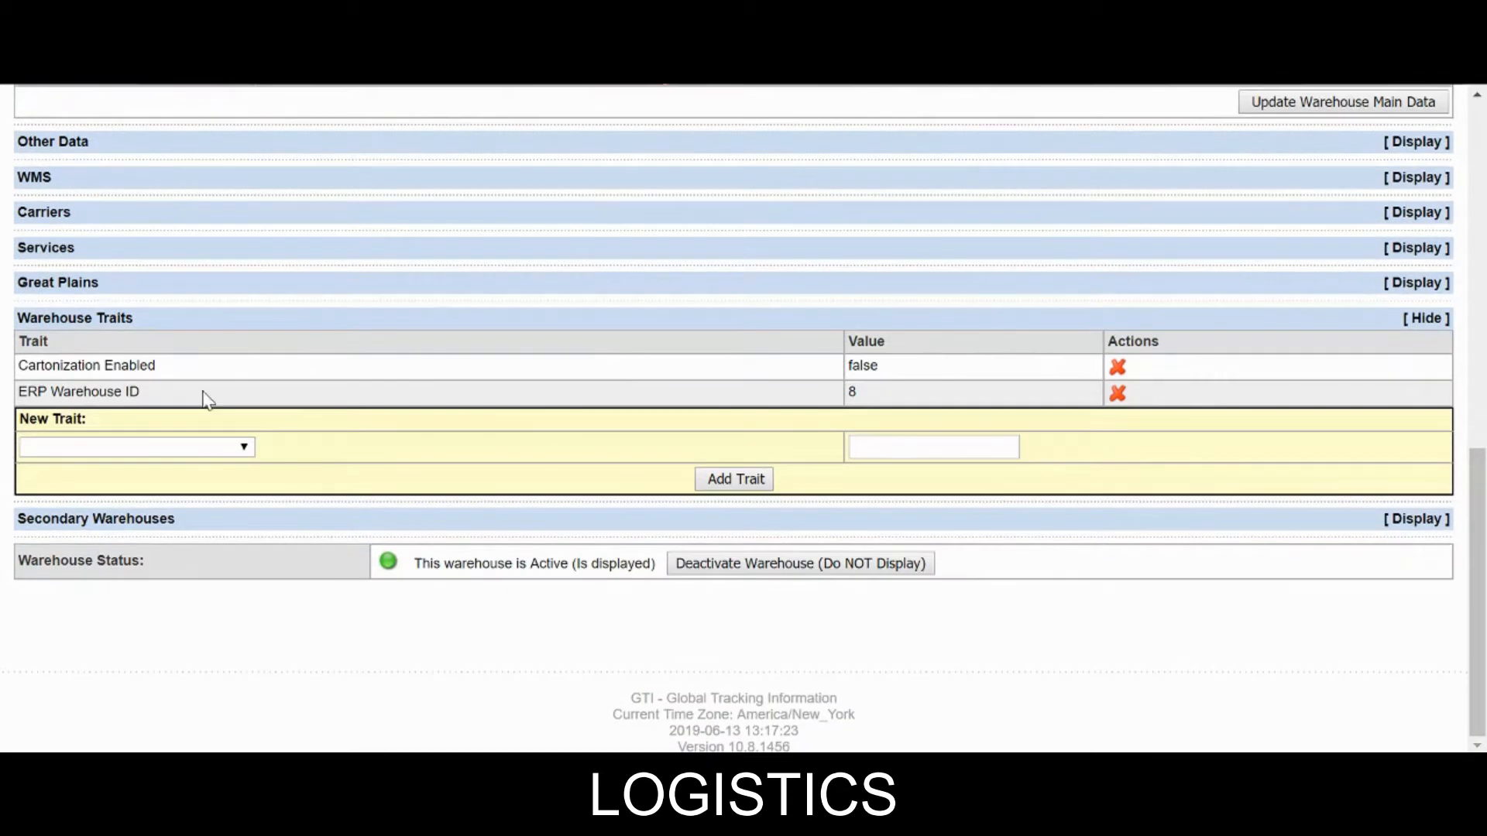
pyautogui.click(38, 456)
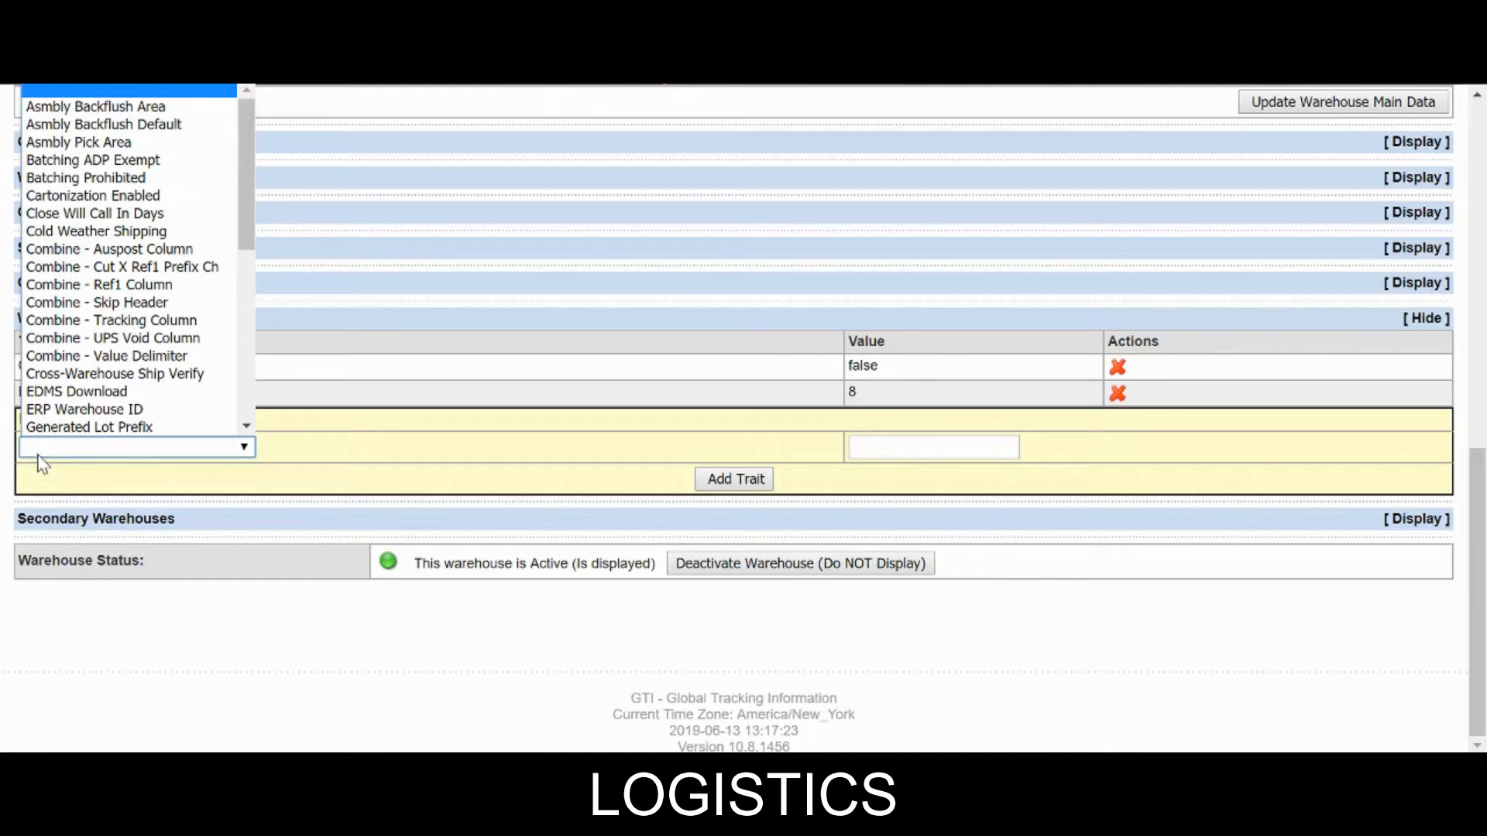
pyautogui.scroll(-7, 68, 389)
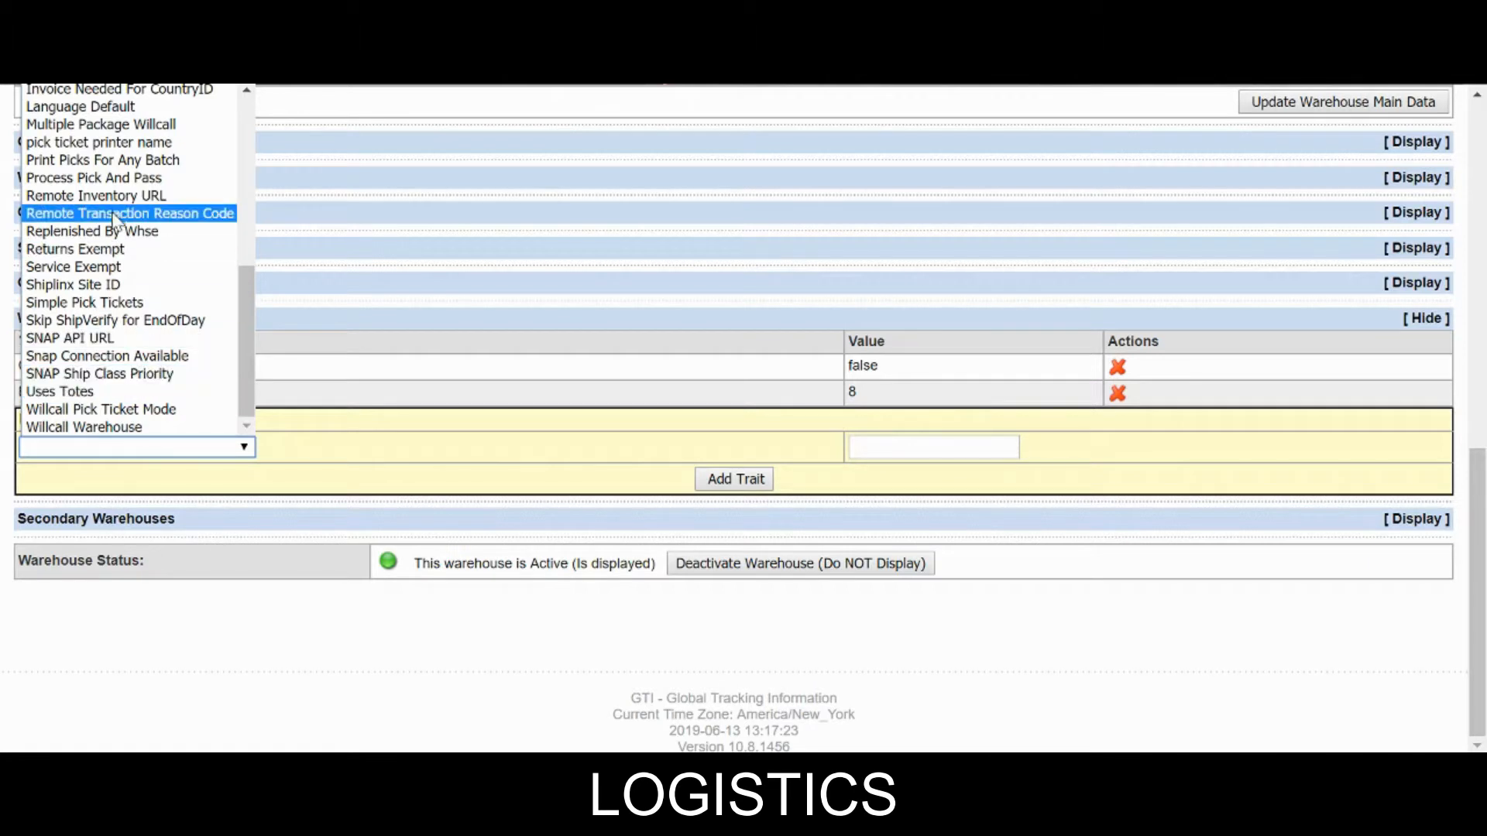
pyautogui.click(140, 217)
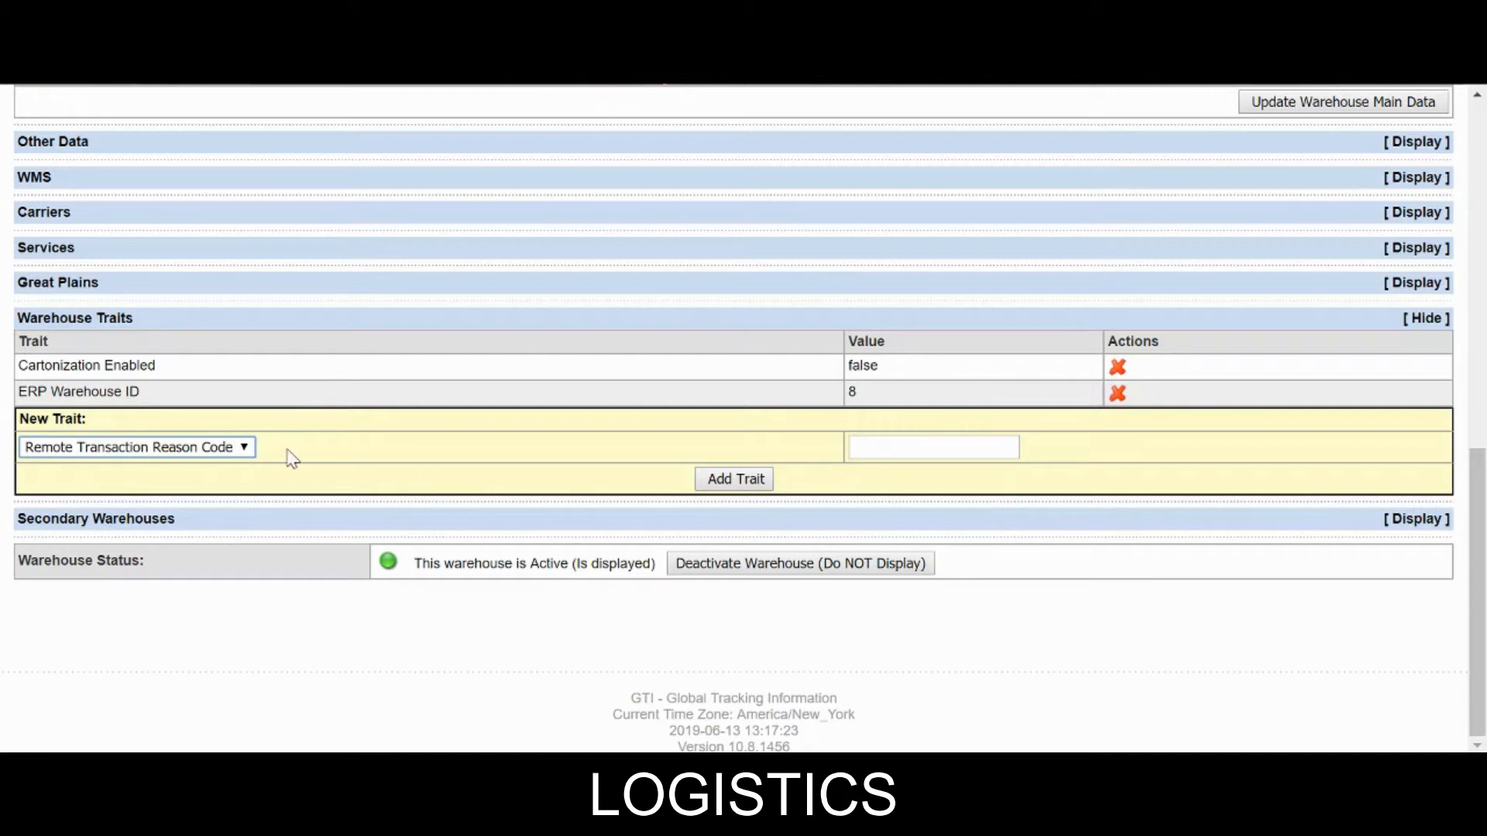
pyautogui.click(933, 447)
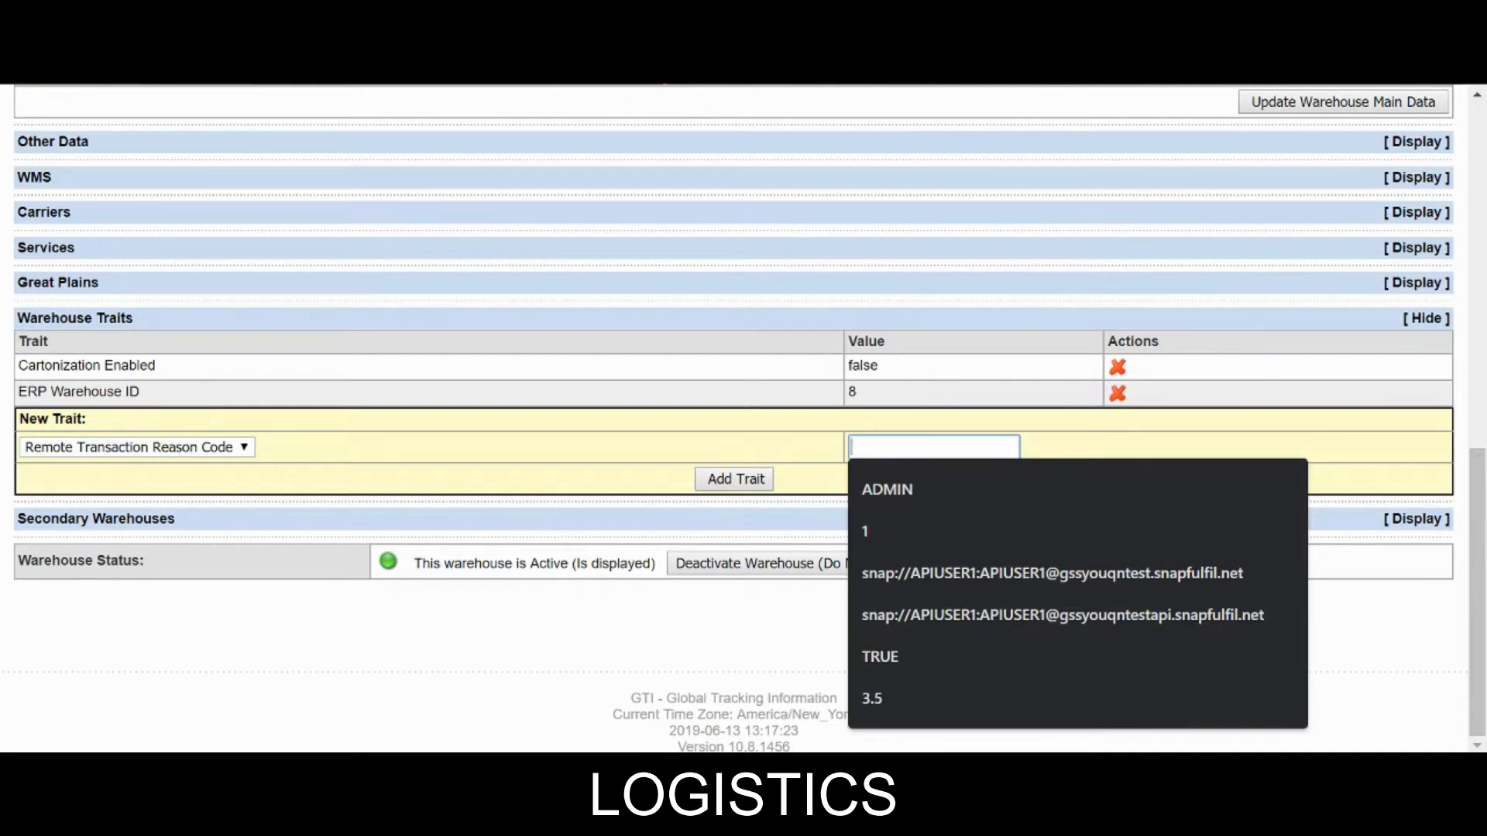
pyautogui.write('RCV')
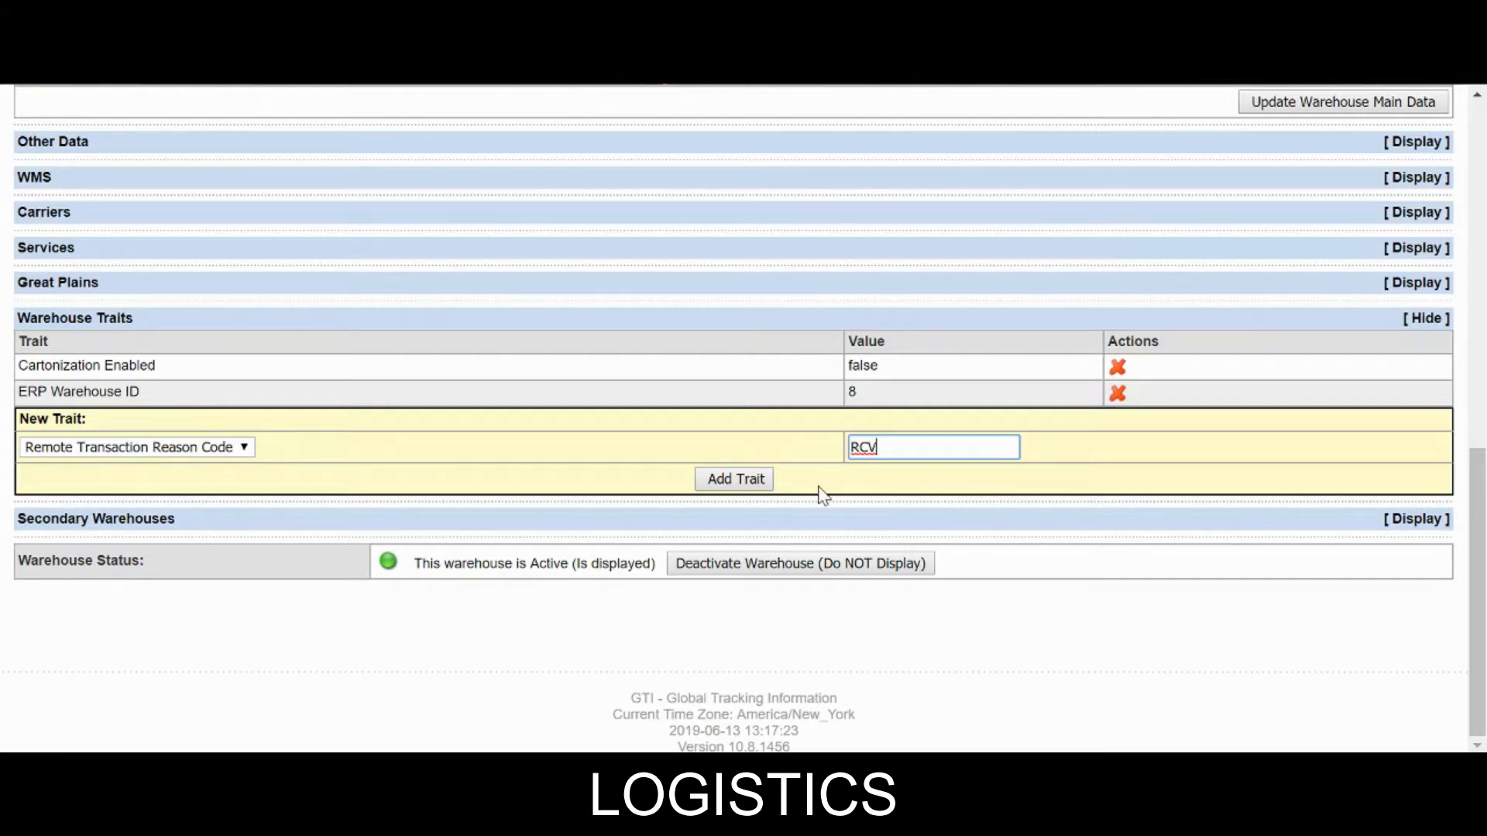
pyautogui.click(748, 484)
pyautogui.scroll(-8, 282, 420)
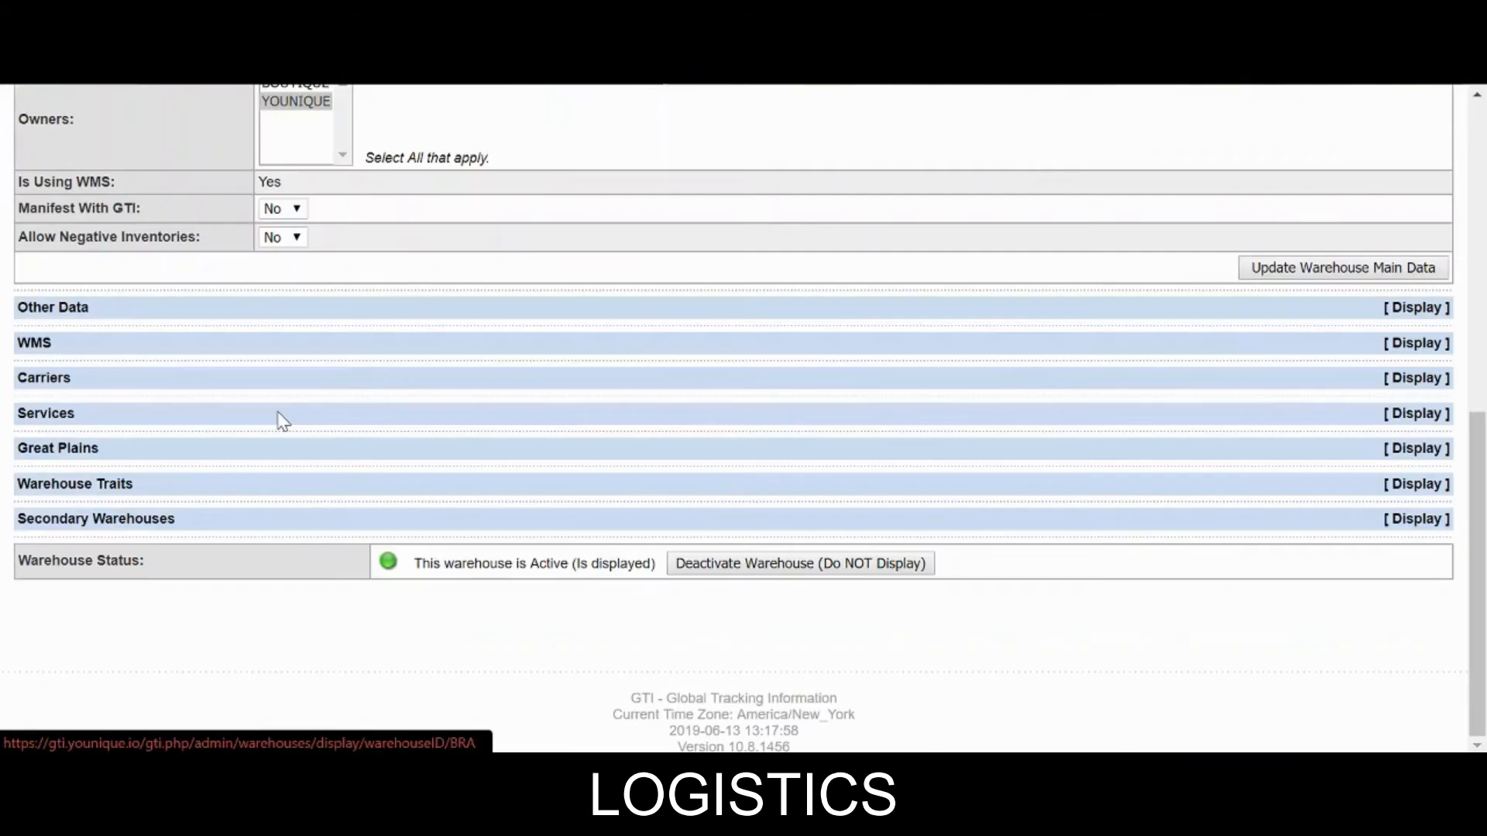
# Add a Remote Transaction Reason Code trait with value SCN.
pyautogui.click(1201, 488)
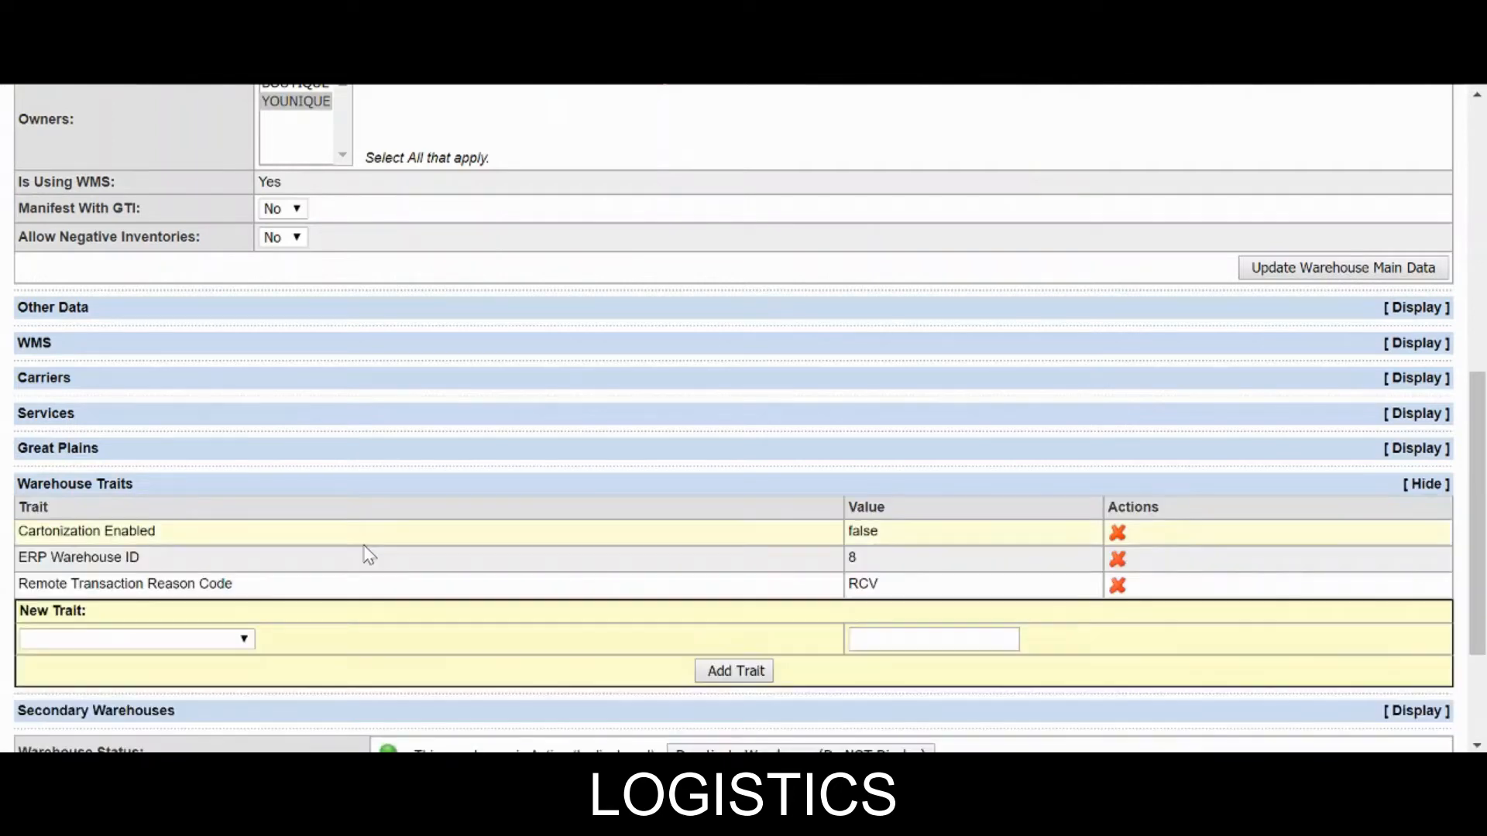
pyautogui.scroll(-3, 345, 571)
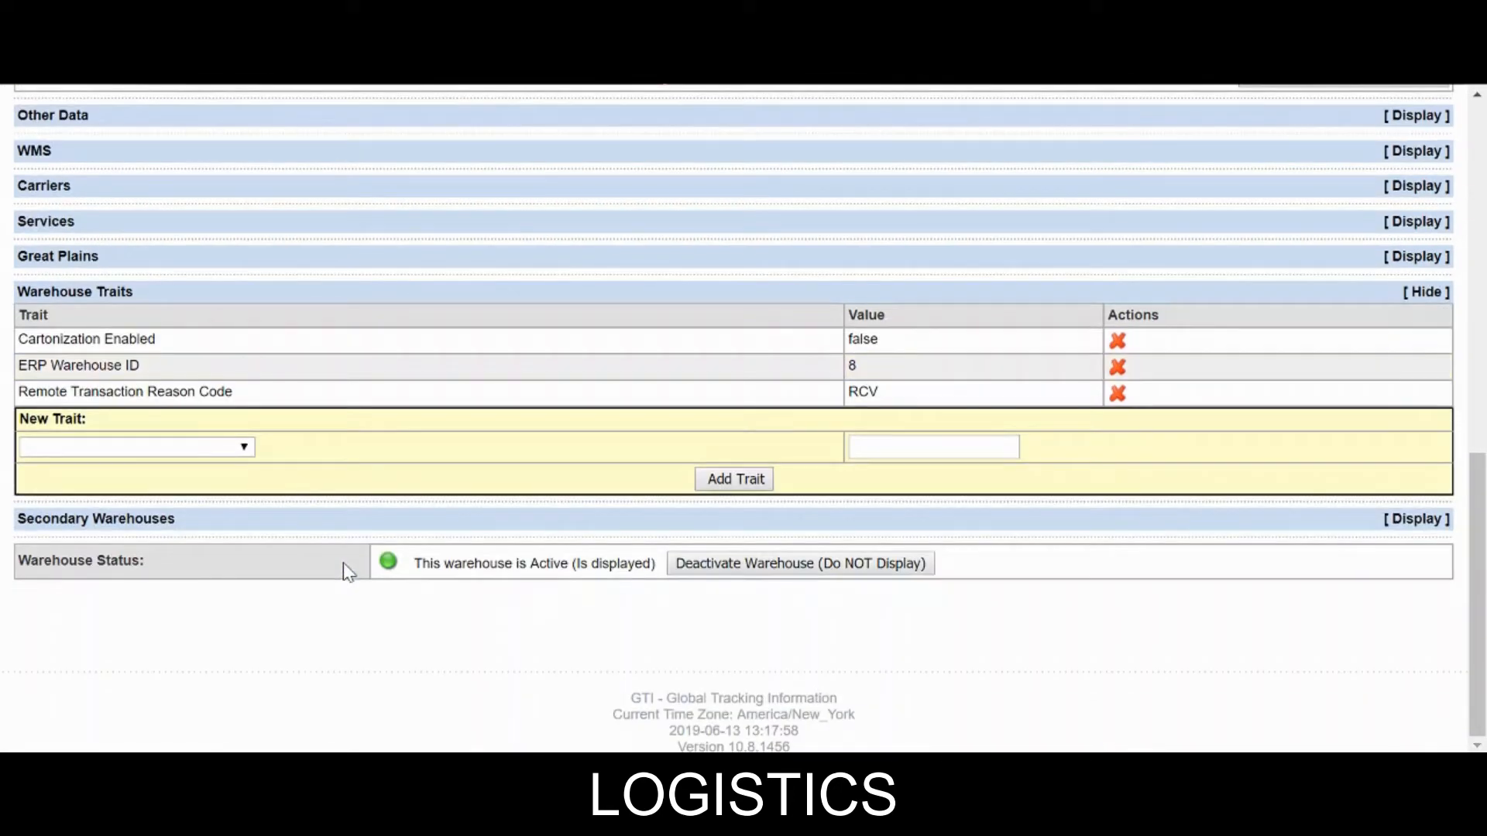
pyautogui.click(146, 448)
pyautogui.scroll(-1, 142, 431)
pyautogui.scroll(-6, 142, 430)
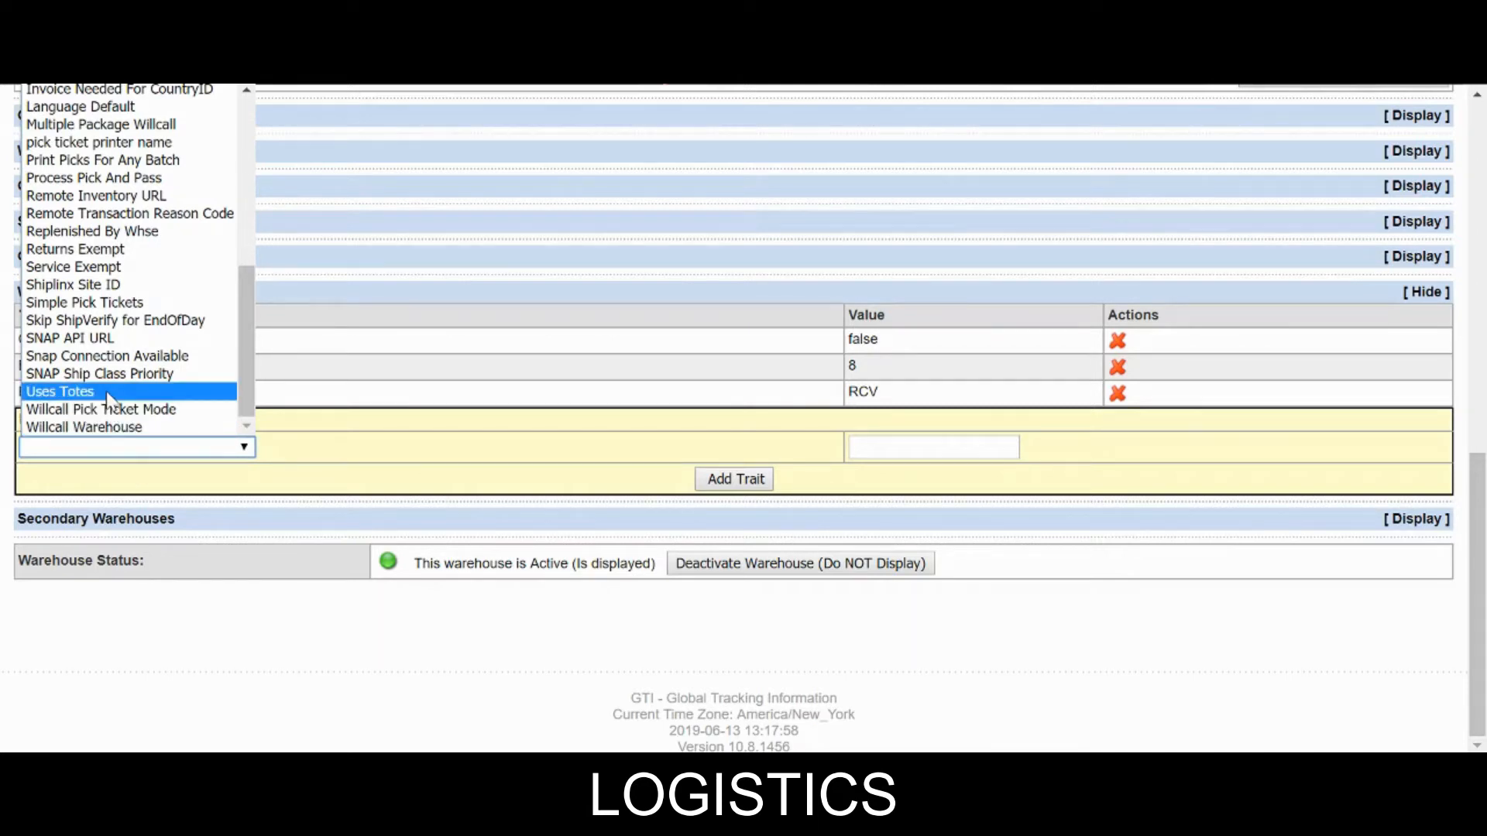
pyautogui.click(115, 217)
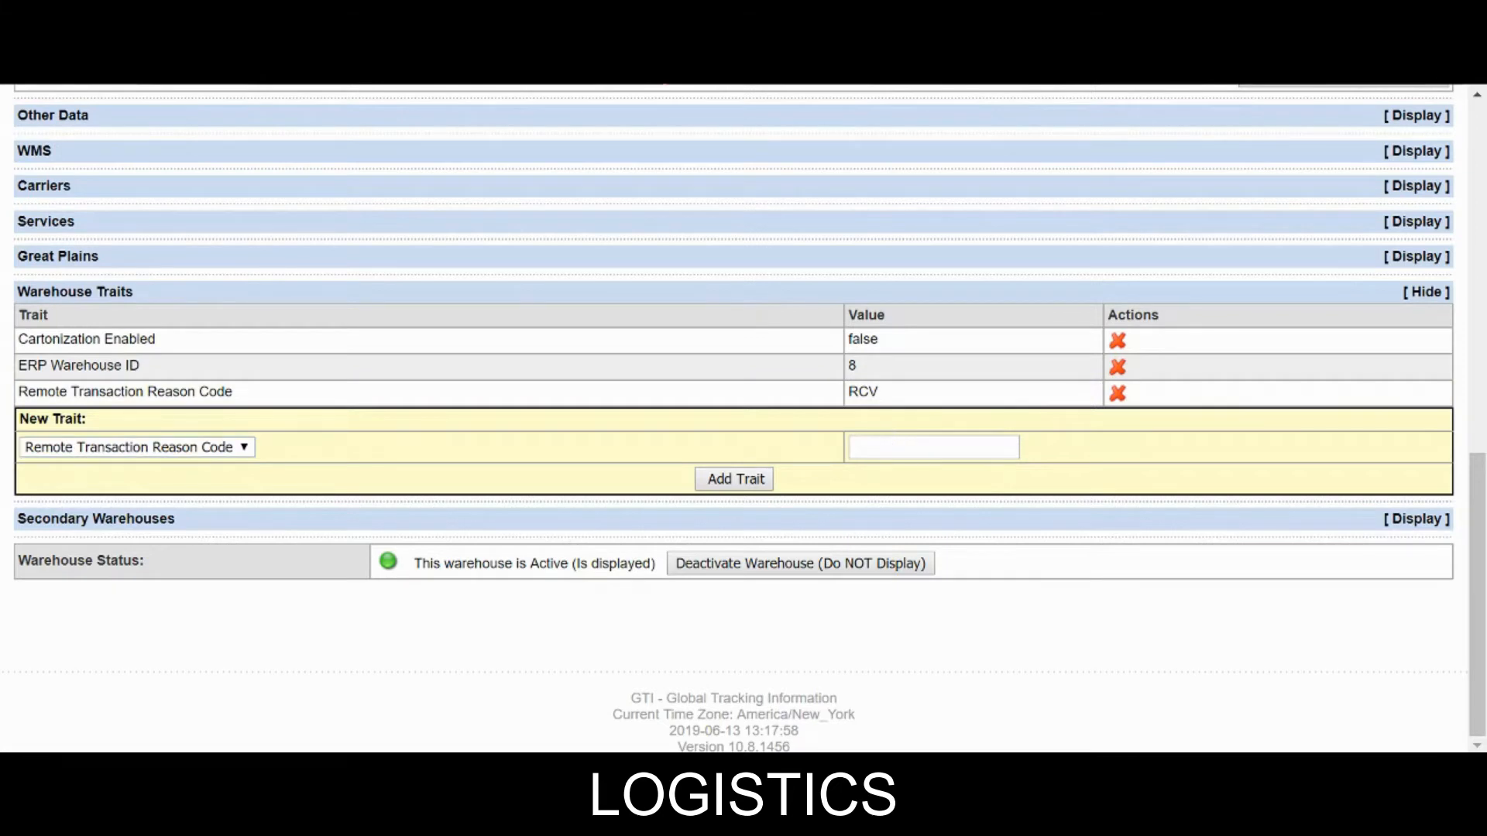
pyautogui.click(892, 447)
pyautogui.write('SCN')
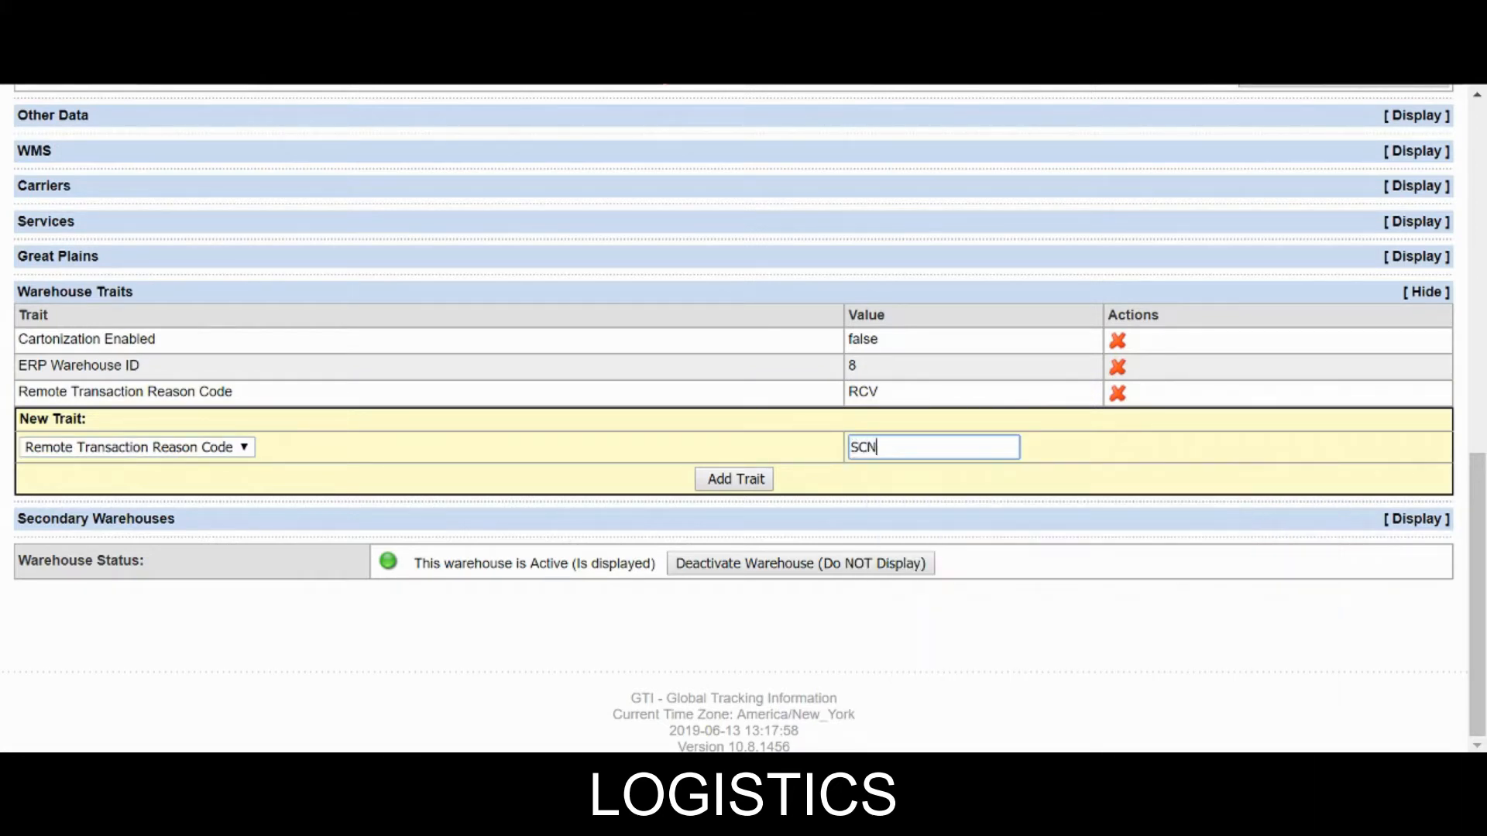
pyautogui.click(736, 478)
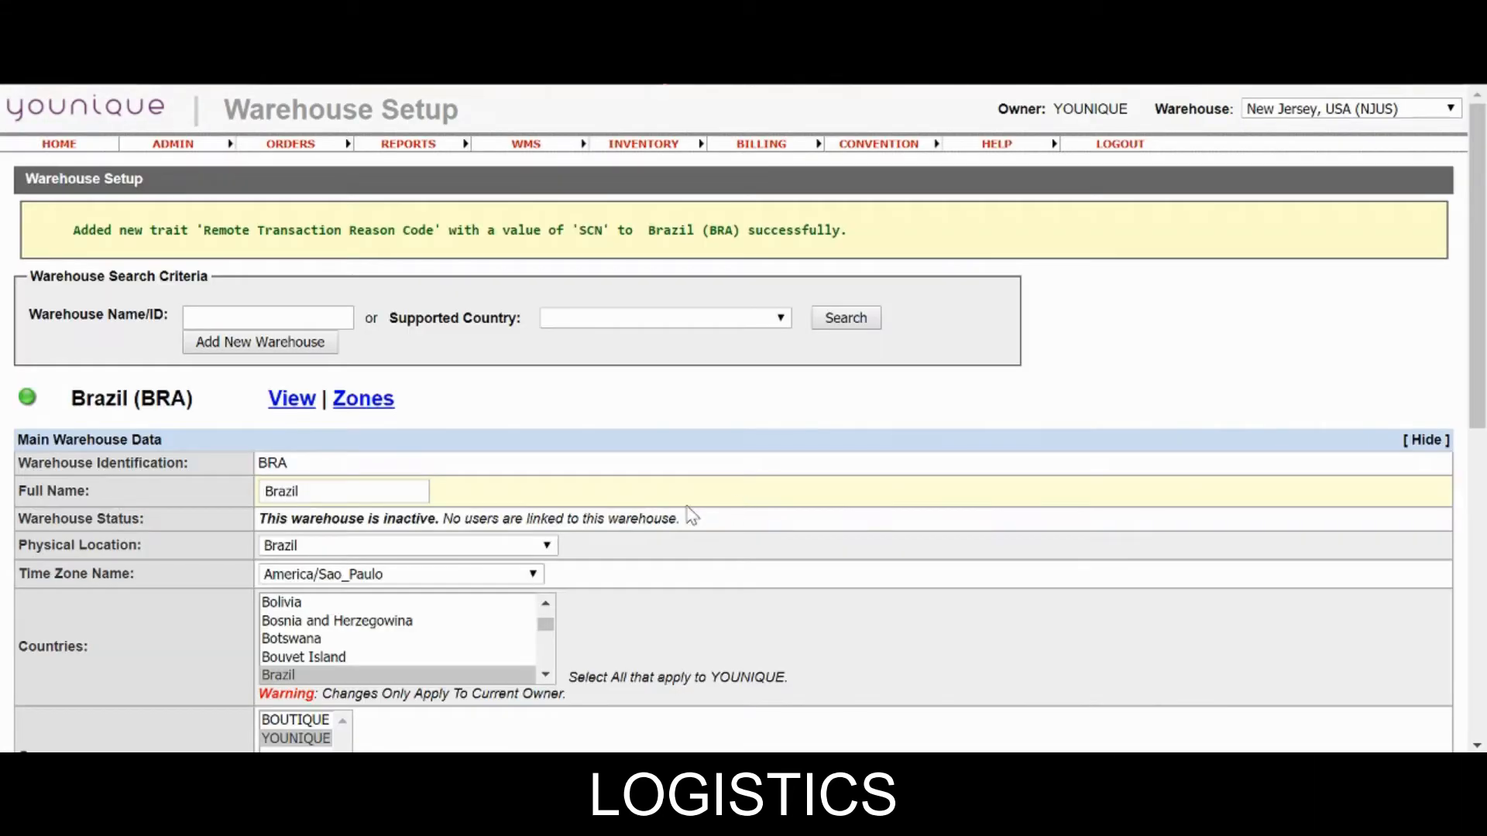
# Add a Remote Transaction Reason Code trait with value MWO.
pyautogui.scroll(-10, 427, 517)
pyautogui.click(1234, 488)
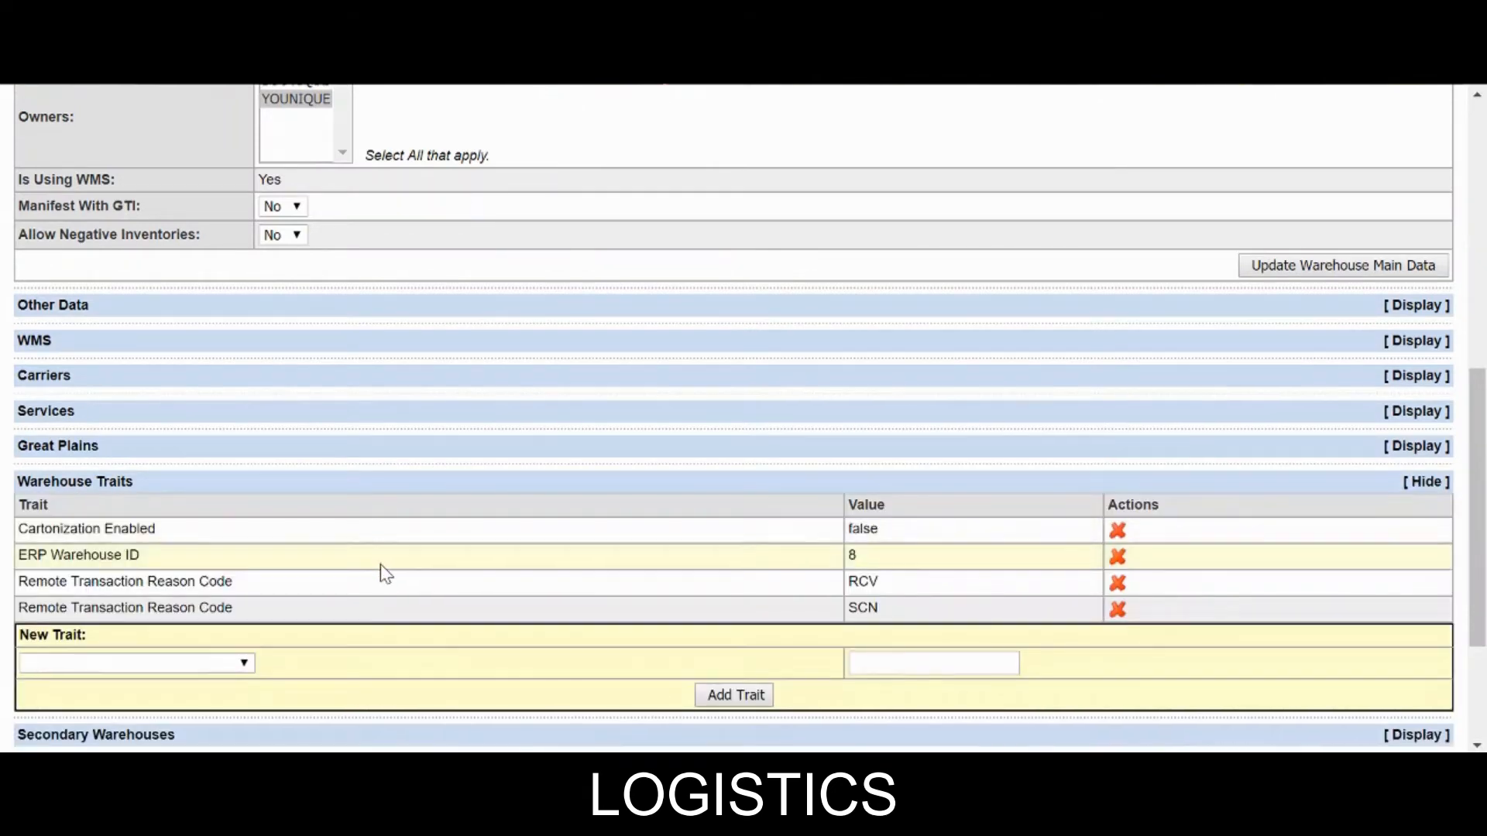
pyautogui.scroll(-3, 232, 535)
pyautogui.click(157, 447)
pyautogui.scroll(-7, 117, 271)
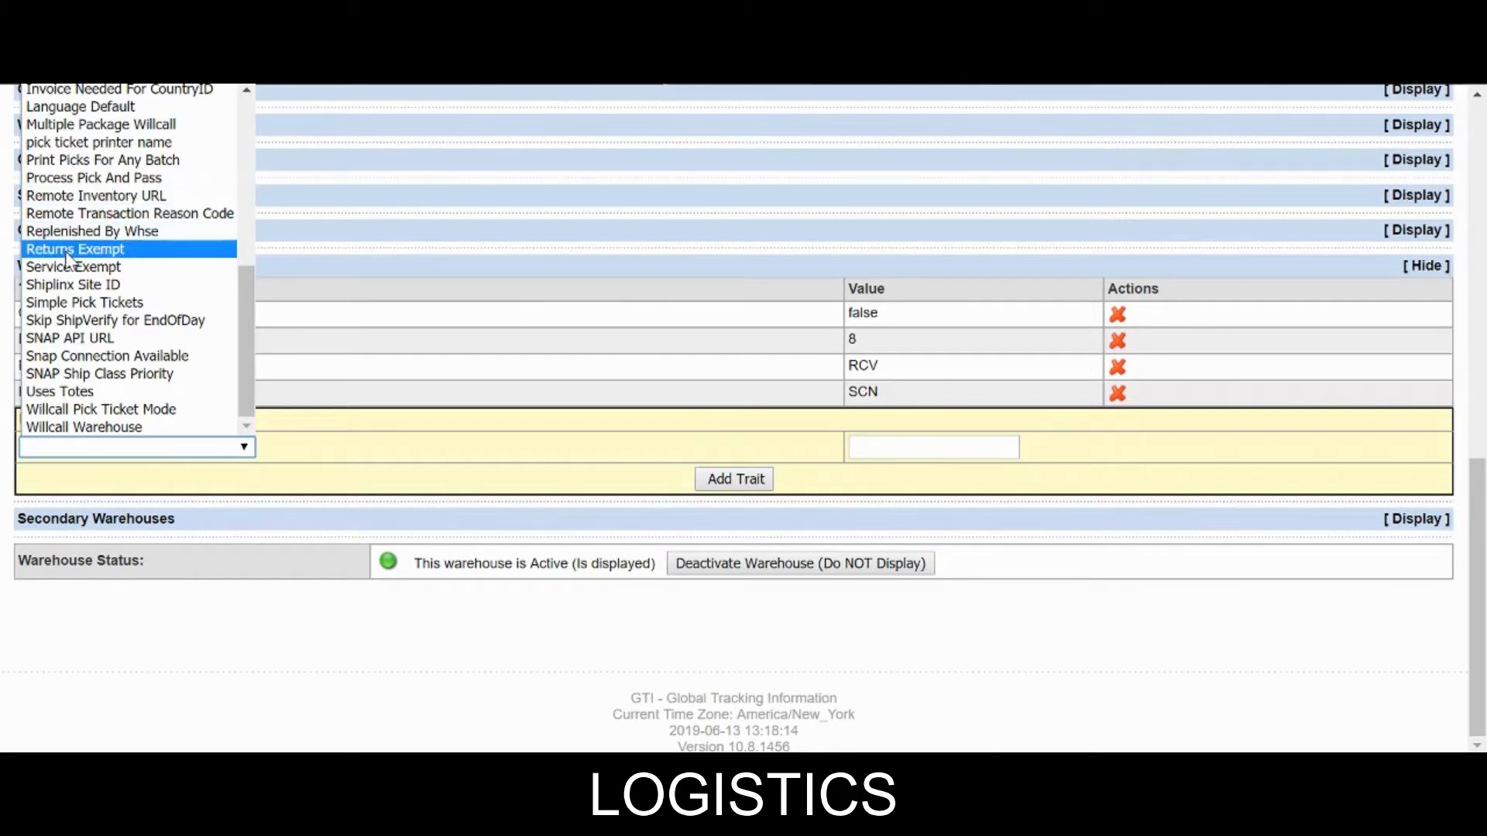
pyautogui.scroll(6, 68, 258)
pyautogui.scroll(-6, 68, 258)
pyautogui.click(87, 231)
pyautogui.click(113, 449)
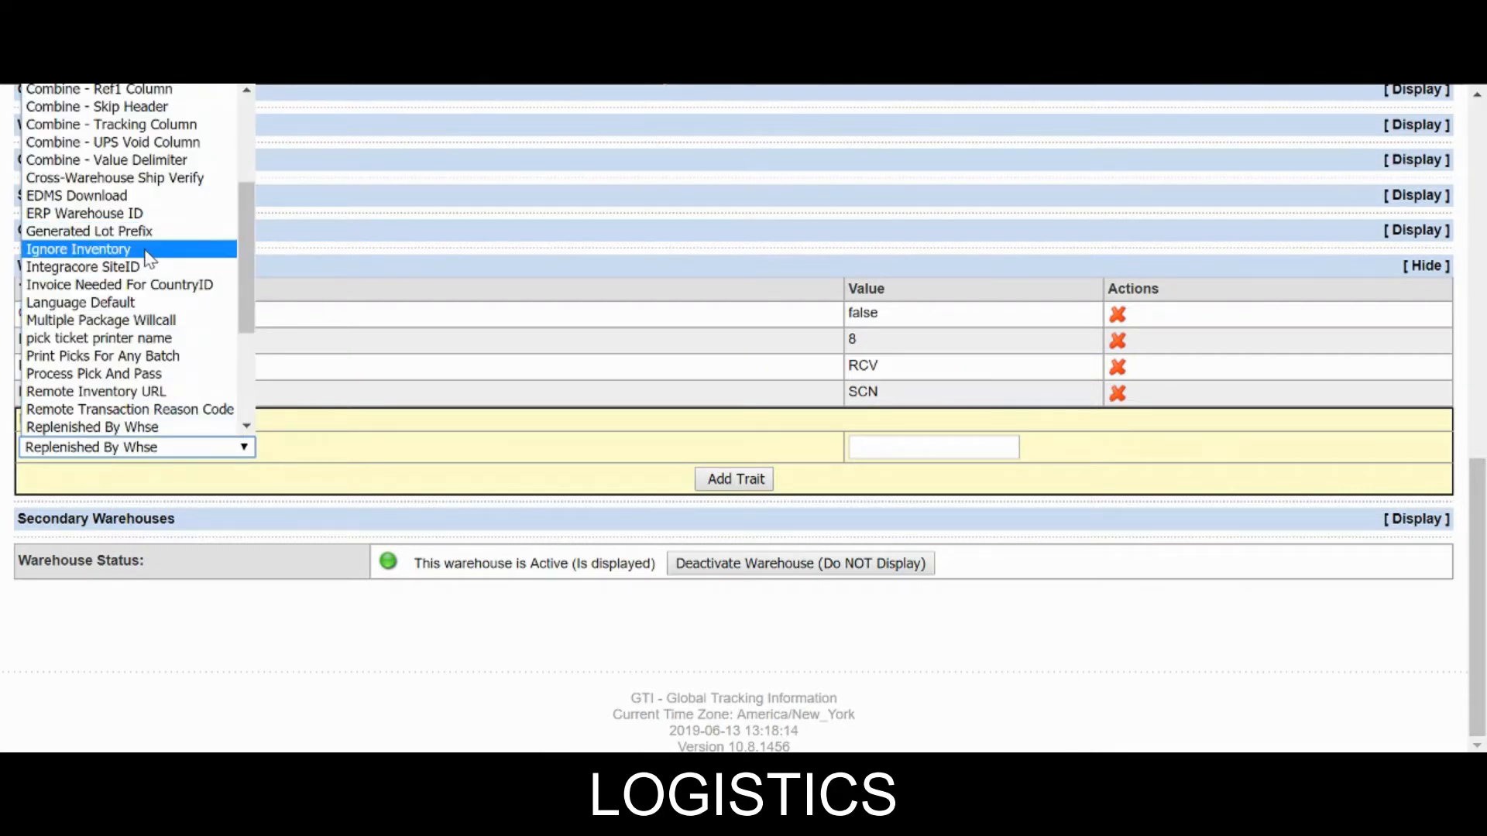
pyautogui.click(116, 409)
pyautogui.click(871, 449)
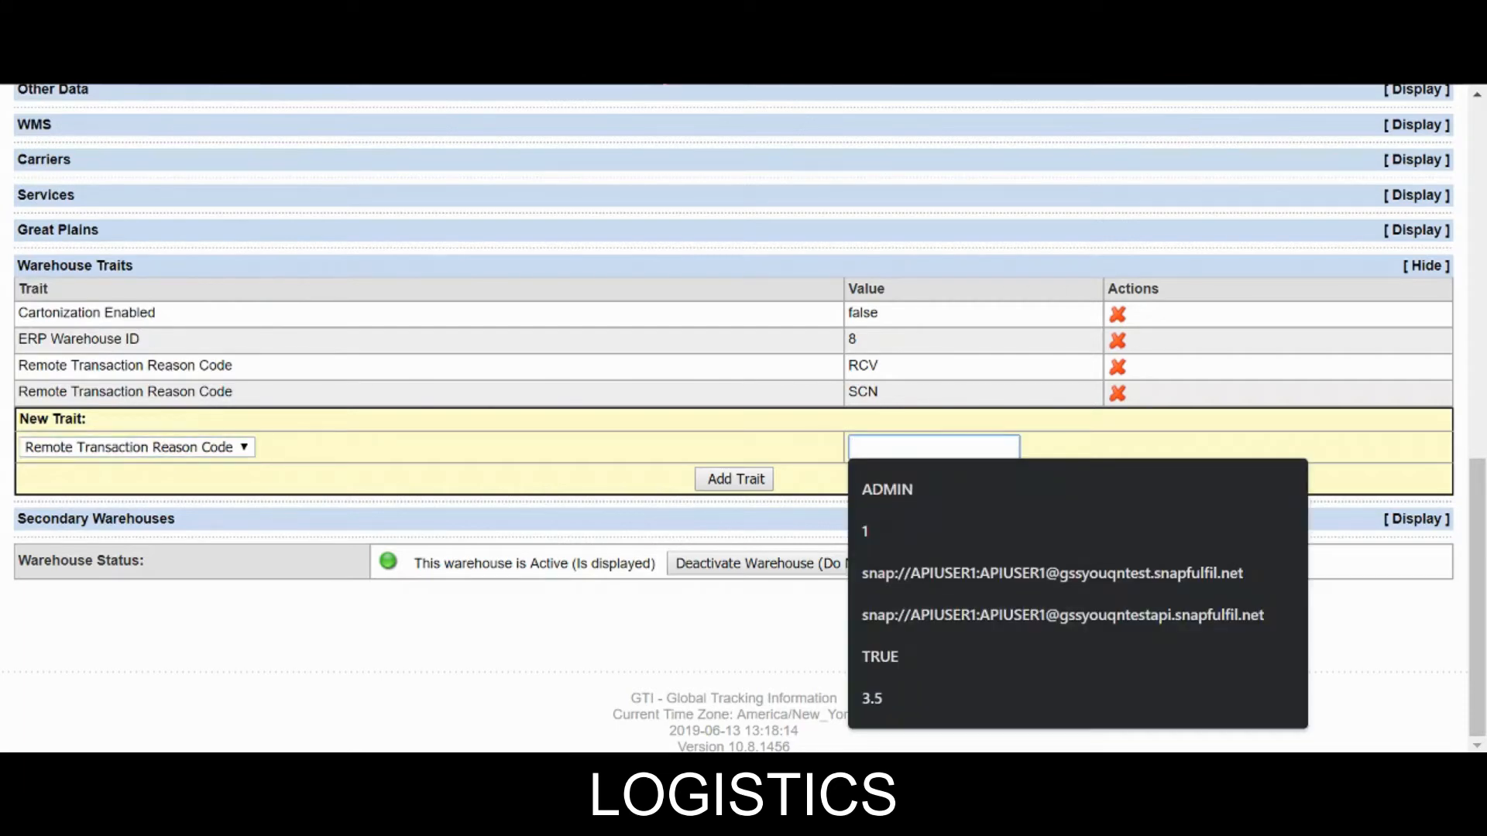
pyautogui.write('MWO')
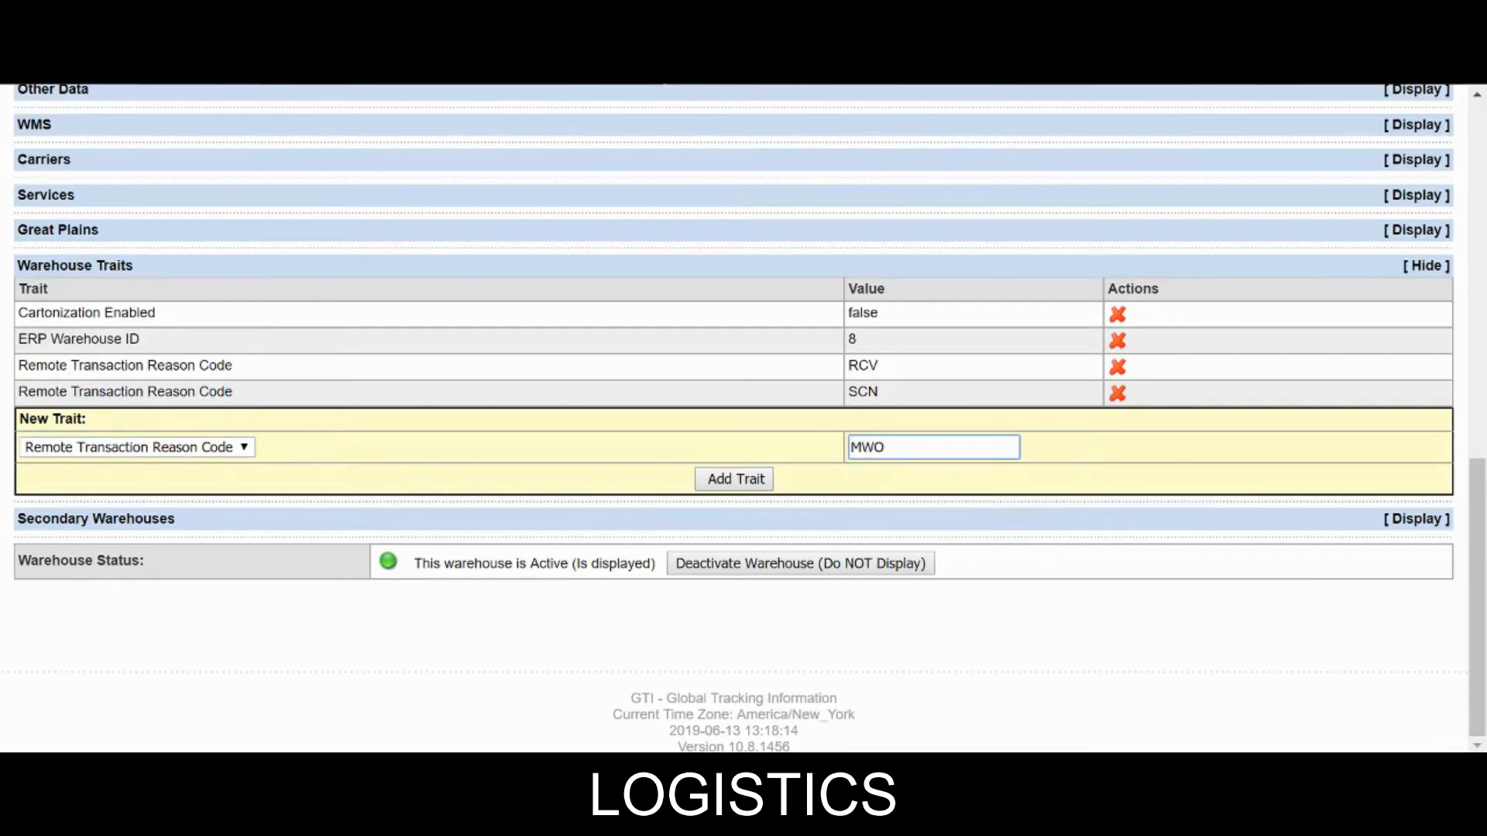
pyautogui.click(757, 488)
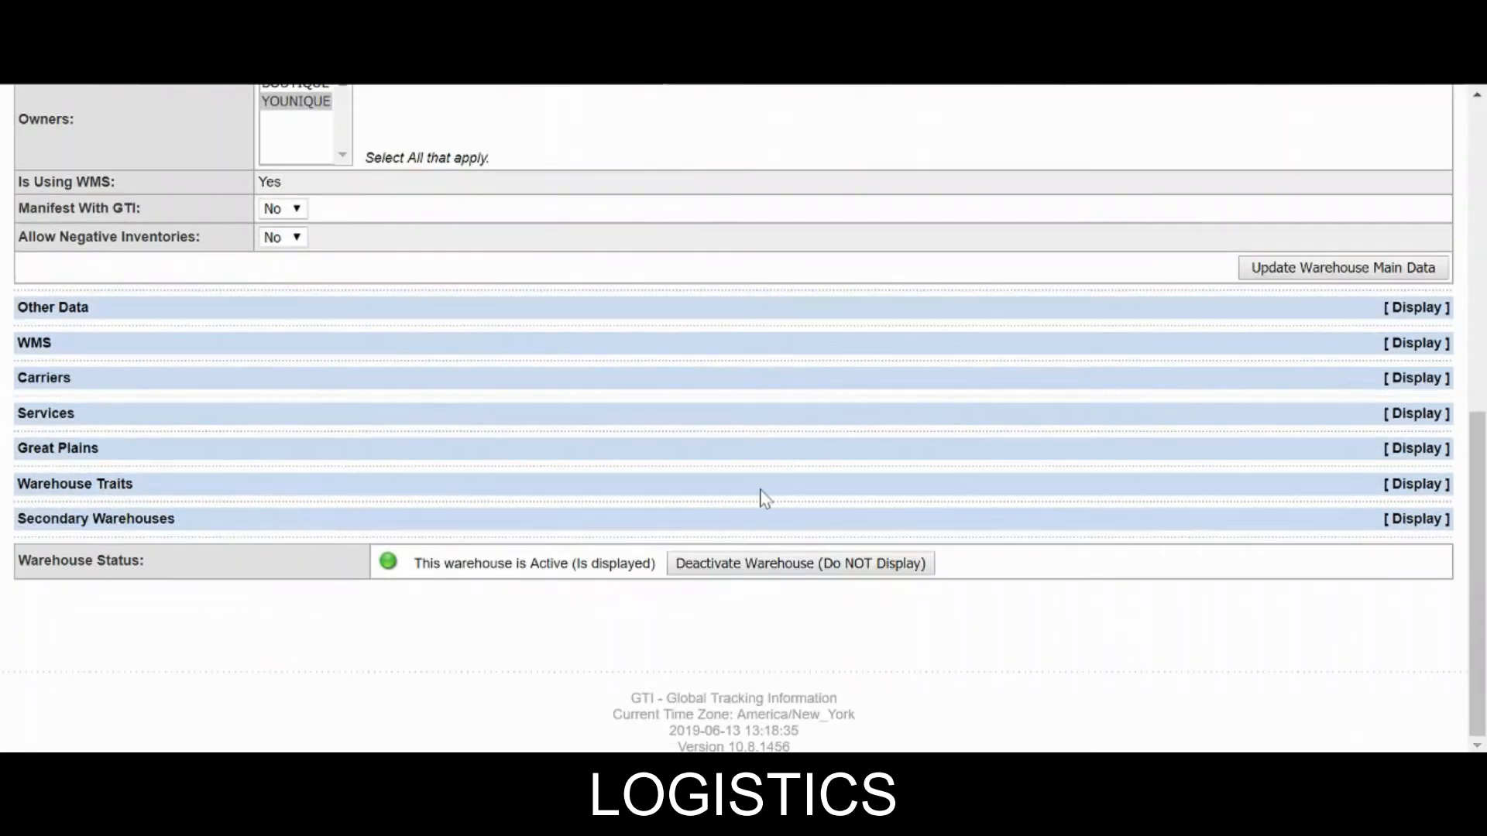
# Add a Remote Transaction Reason Code trait with value CC.
pyautogui.click(1047, 495)
pyautogui.click(86, 691)
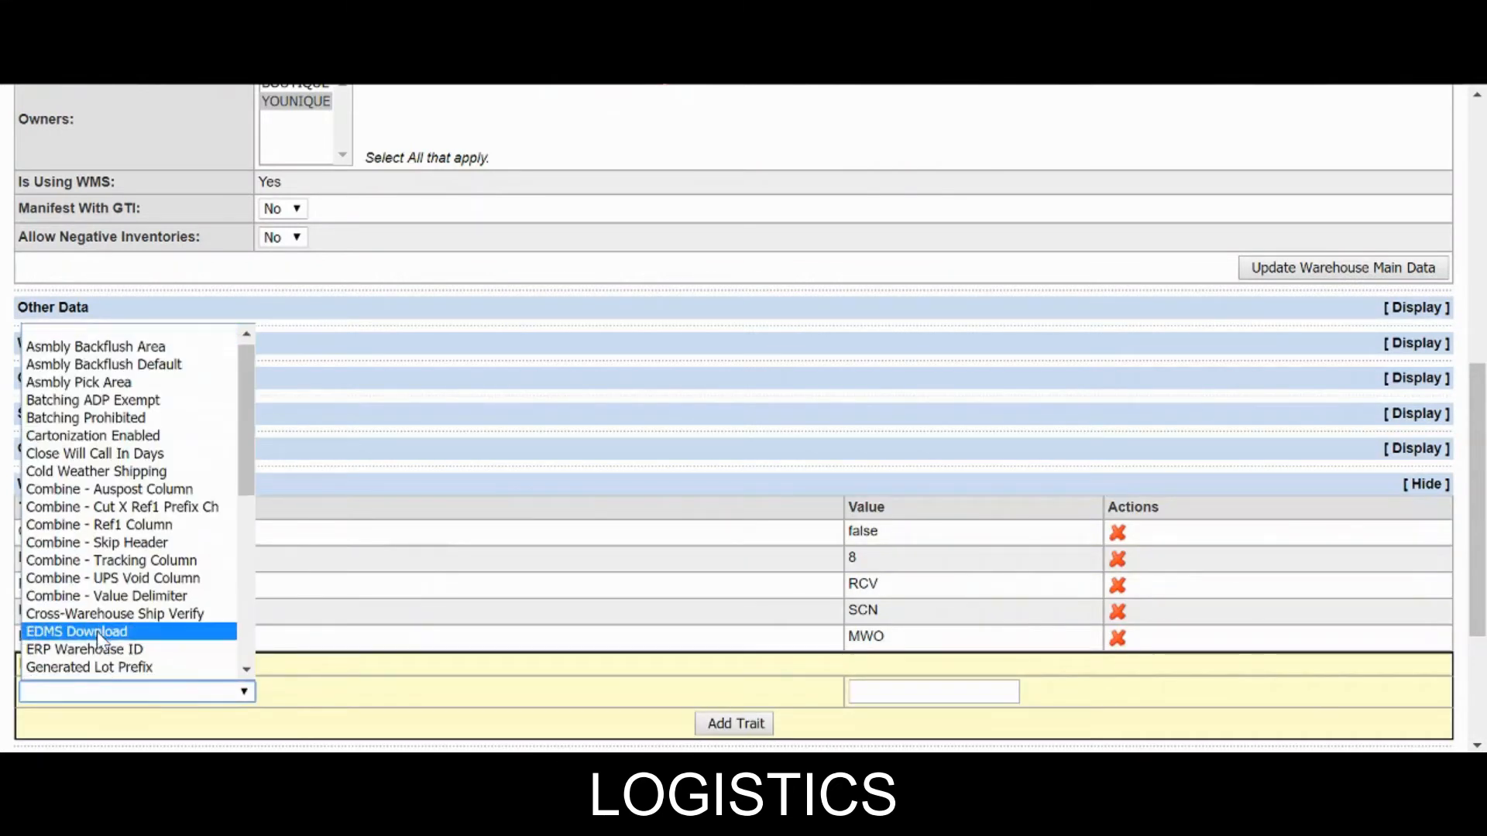
pyautogui.scroll(-6, 96, 631)
pyautogui.click(93, 455)
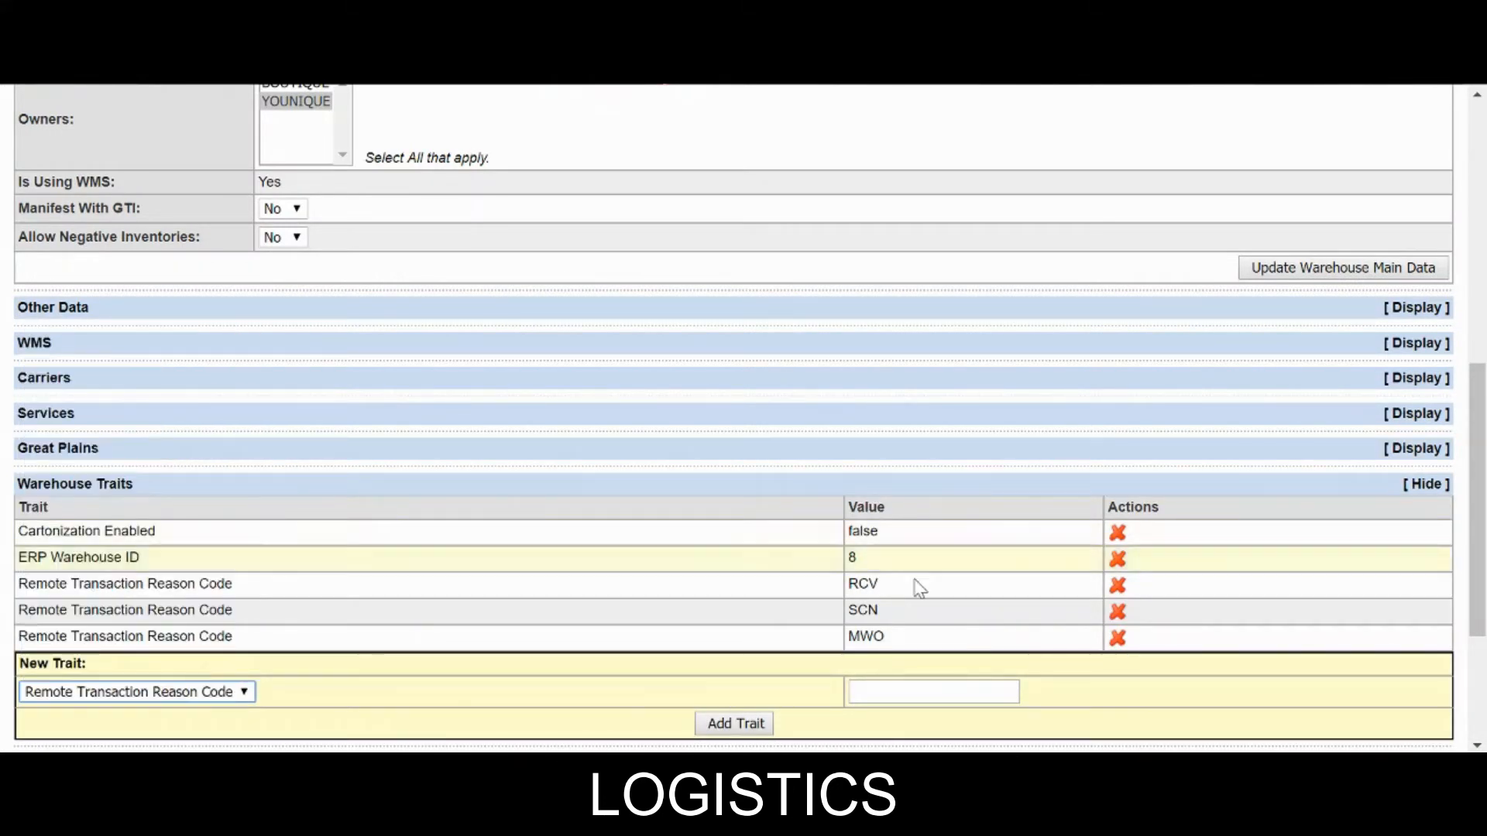
pyautogui.click(922, 692)
pyautogui.write('CC')
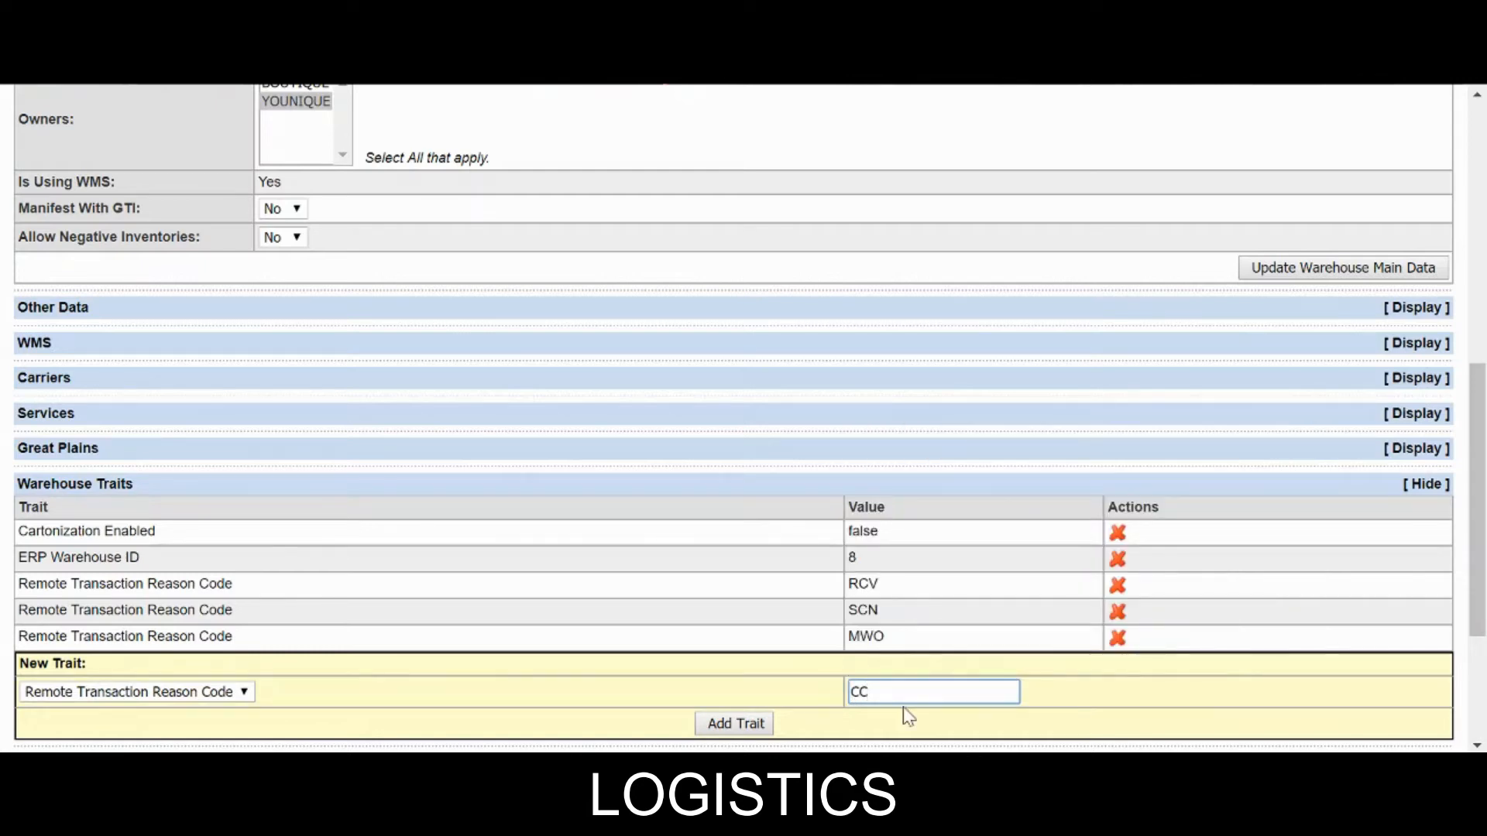
pyautogui.click(736, 724)
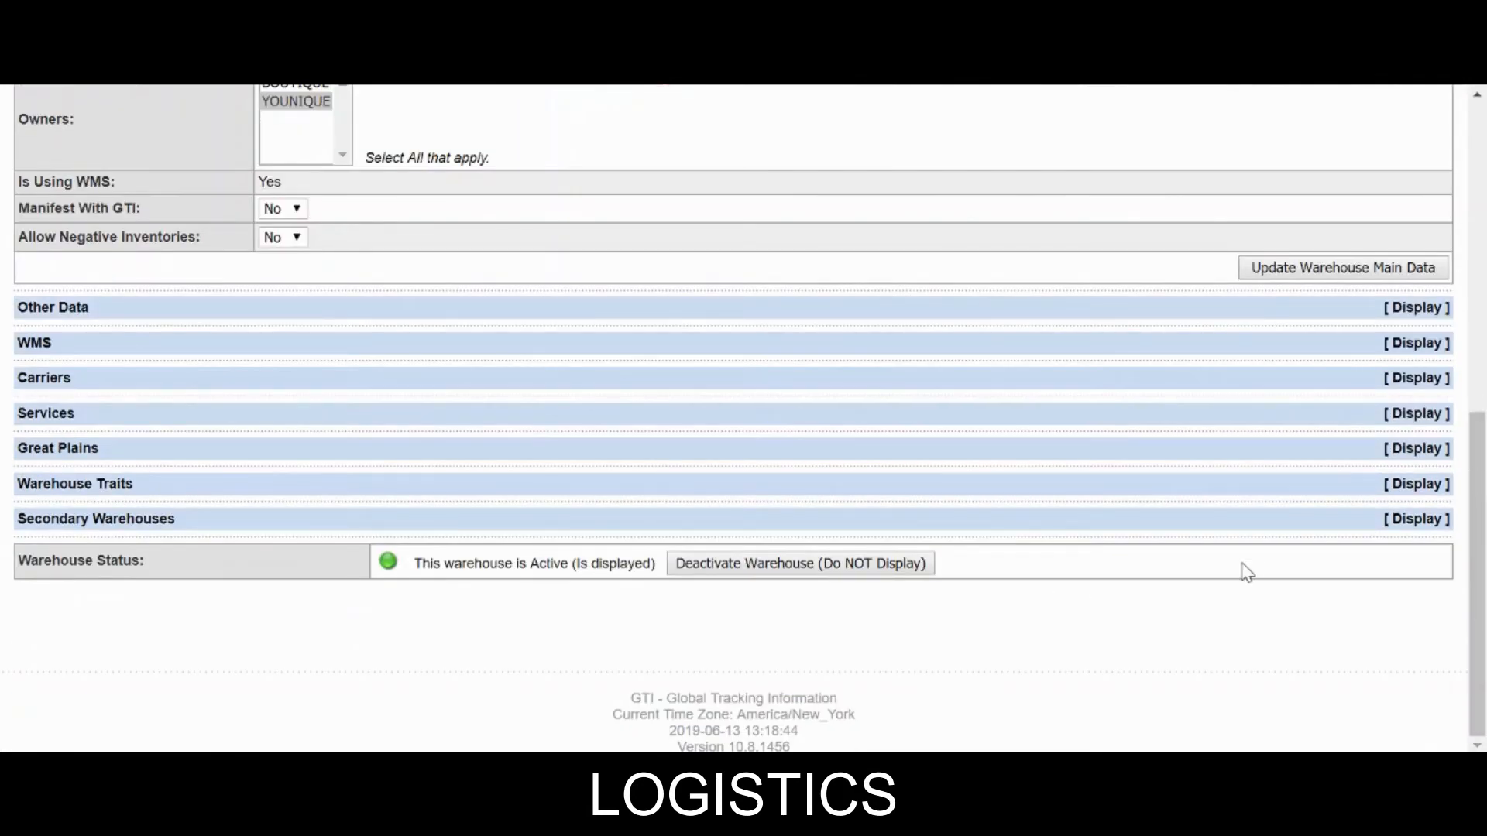
# Add a Remote Transaction Reason Code trait with value DAMH.
pyautogui.click(1343, 488)
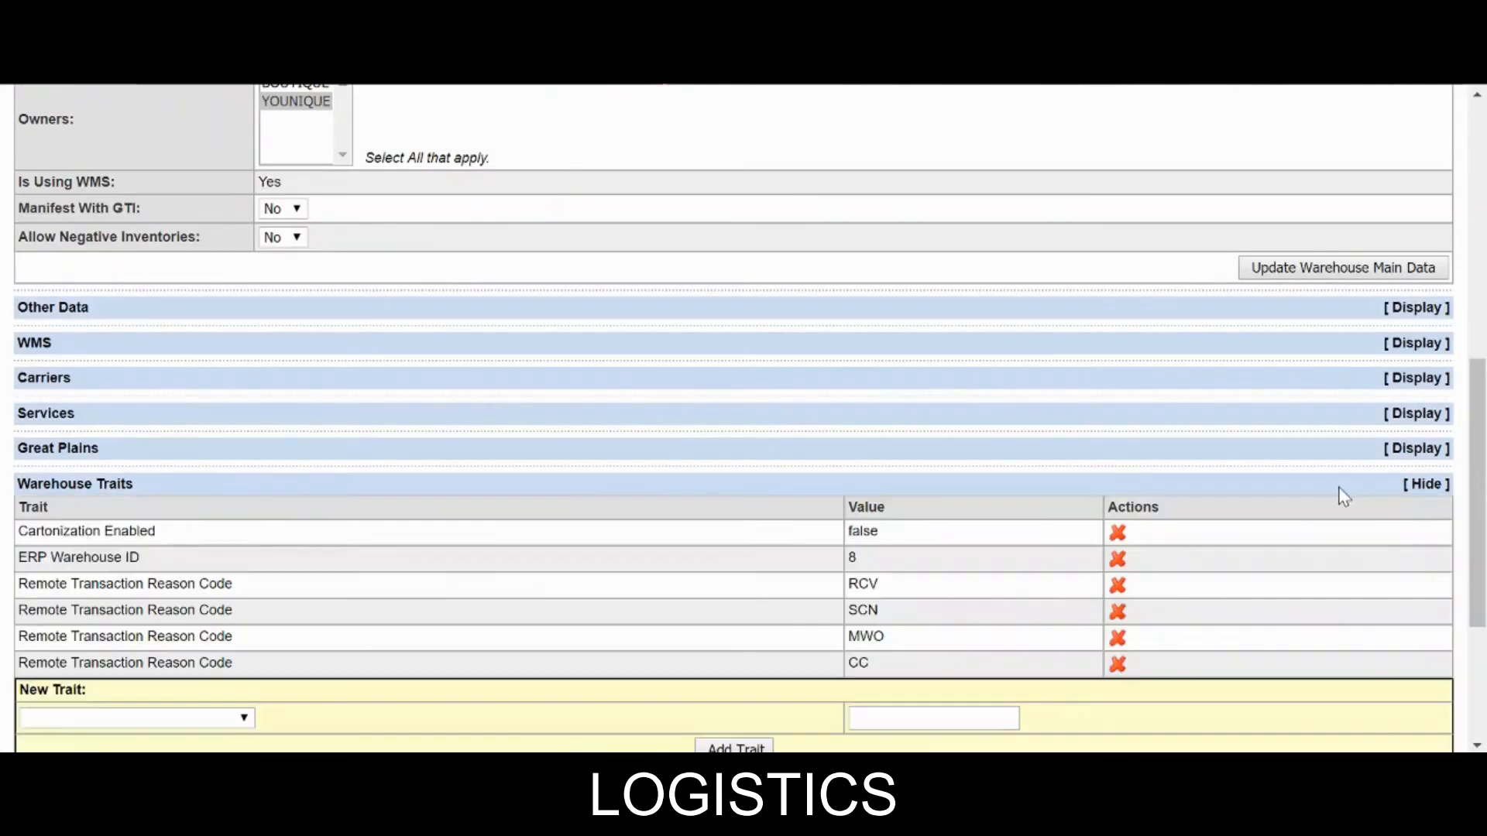
pyautogui.scroll(-5, 375, 580)
pyautogui.click(119, 446)
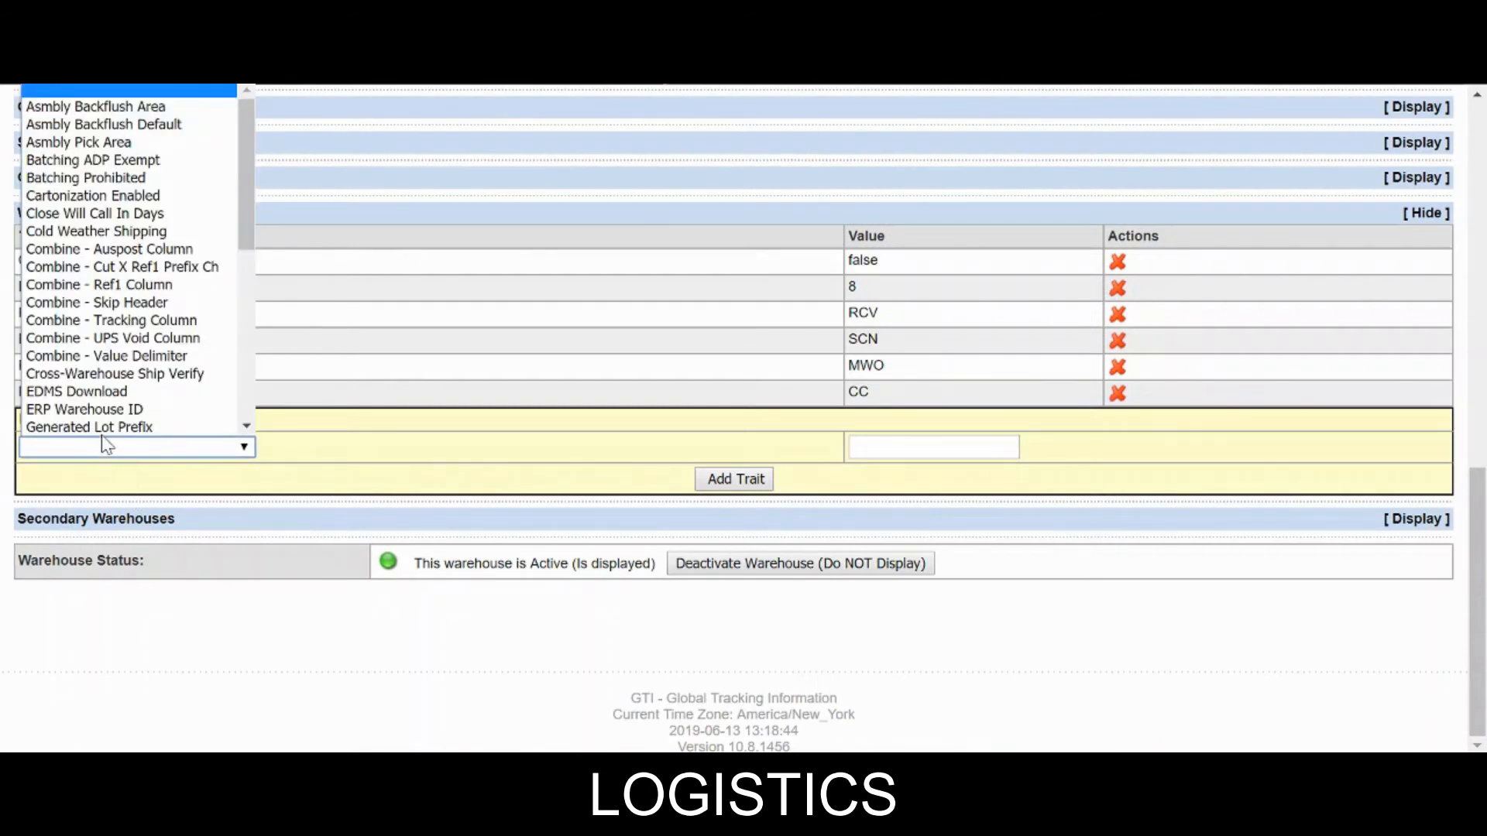
pyautogui.scroll(-8, 101, 419)
pyautogui.click(80, 213)
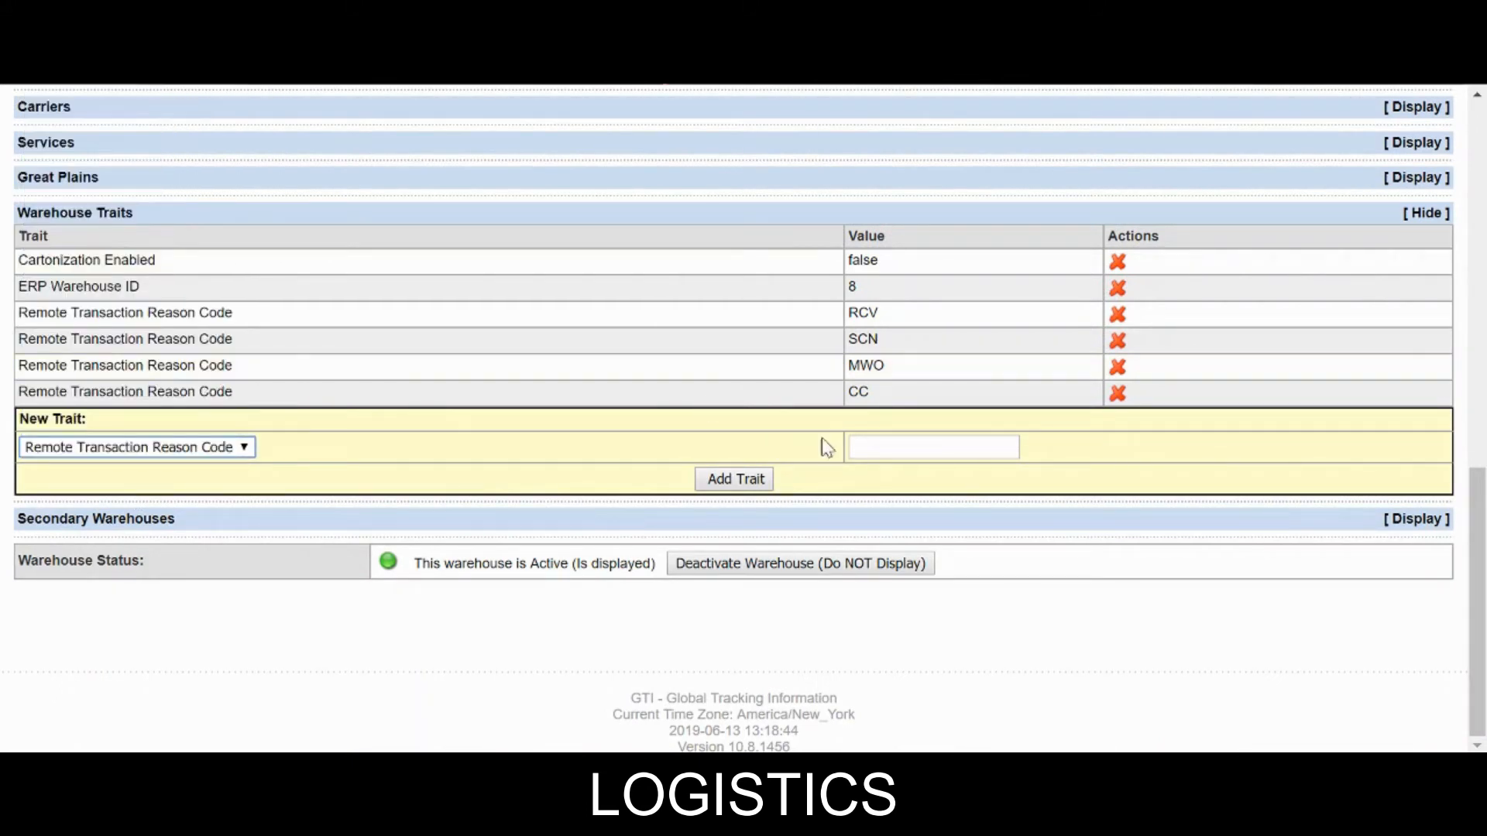
pyautogui.click(899, 447)
pyautogui.write('DAMH')
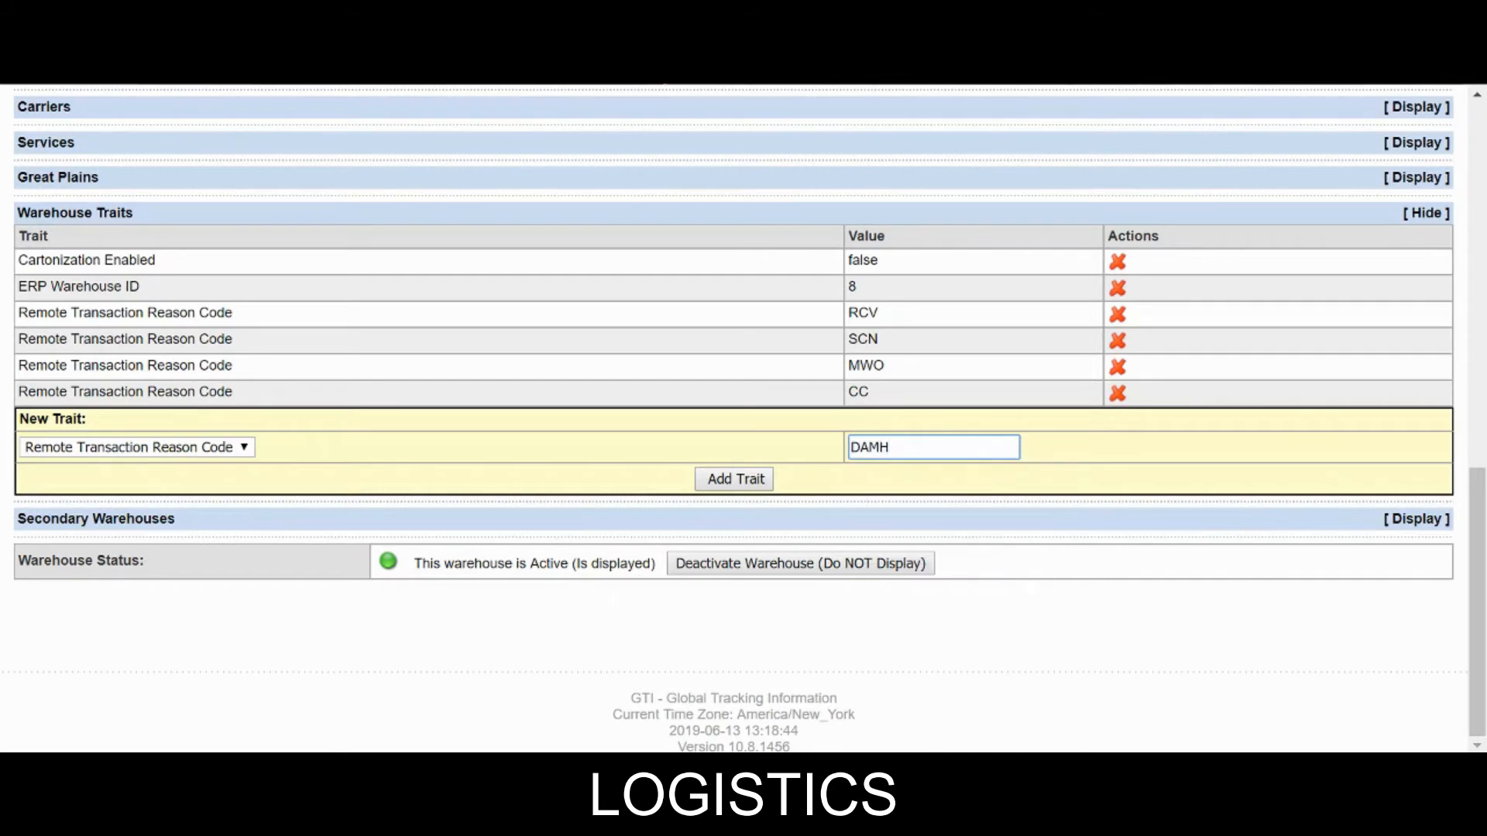
pyautogui.click(743, 479)
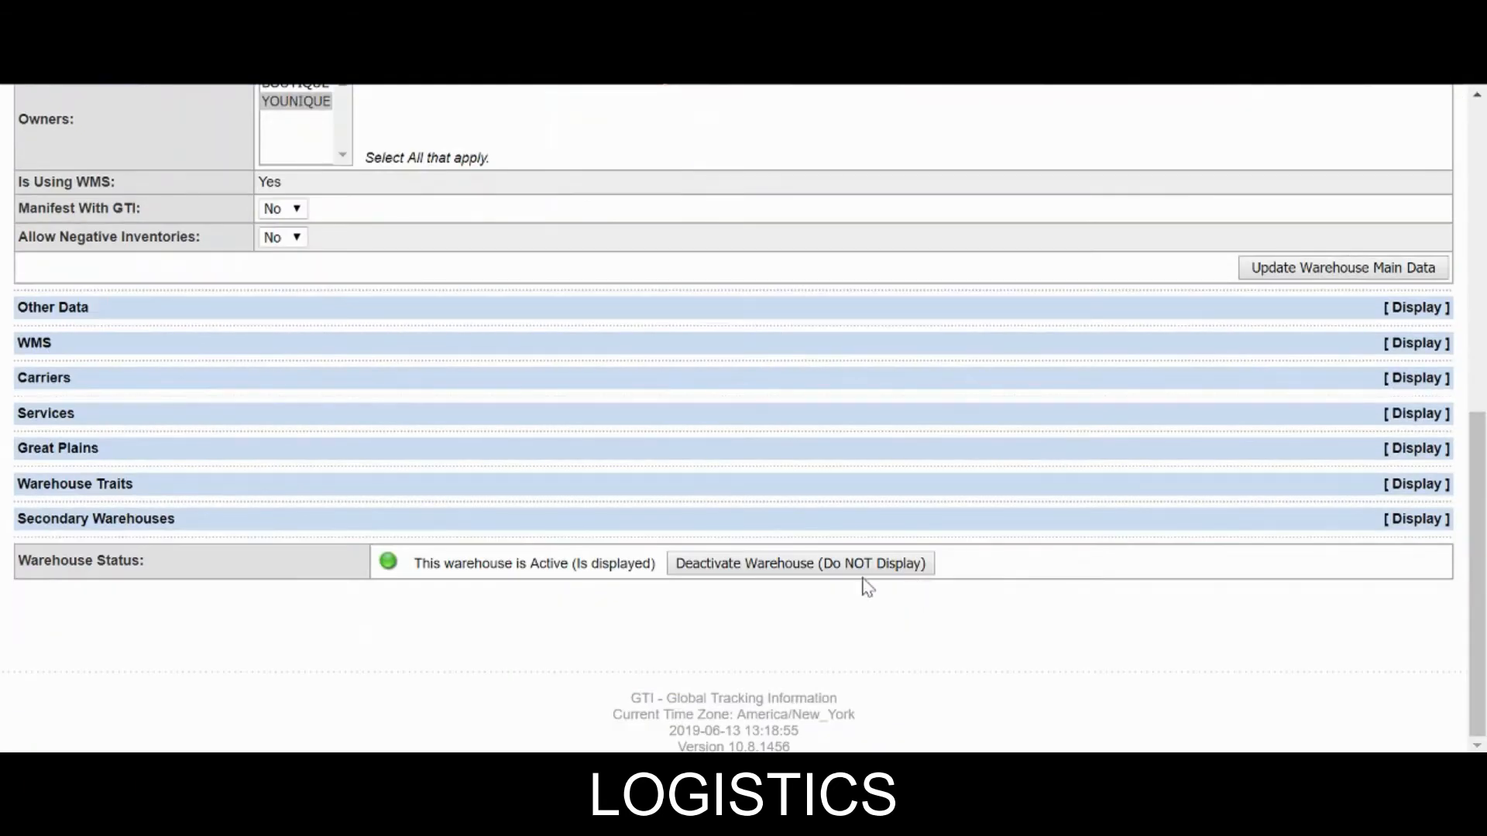
# Choose Remote Transaction Reason Code again and ready the value box for SHP.
pyautogui.click(1239, 484)
pyautogui.scroll(-4, 364, 524)
pyautogui.click(90, 450)
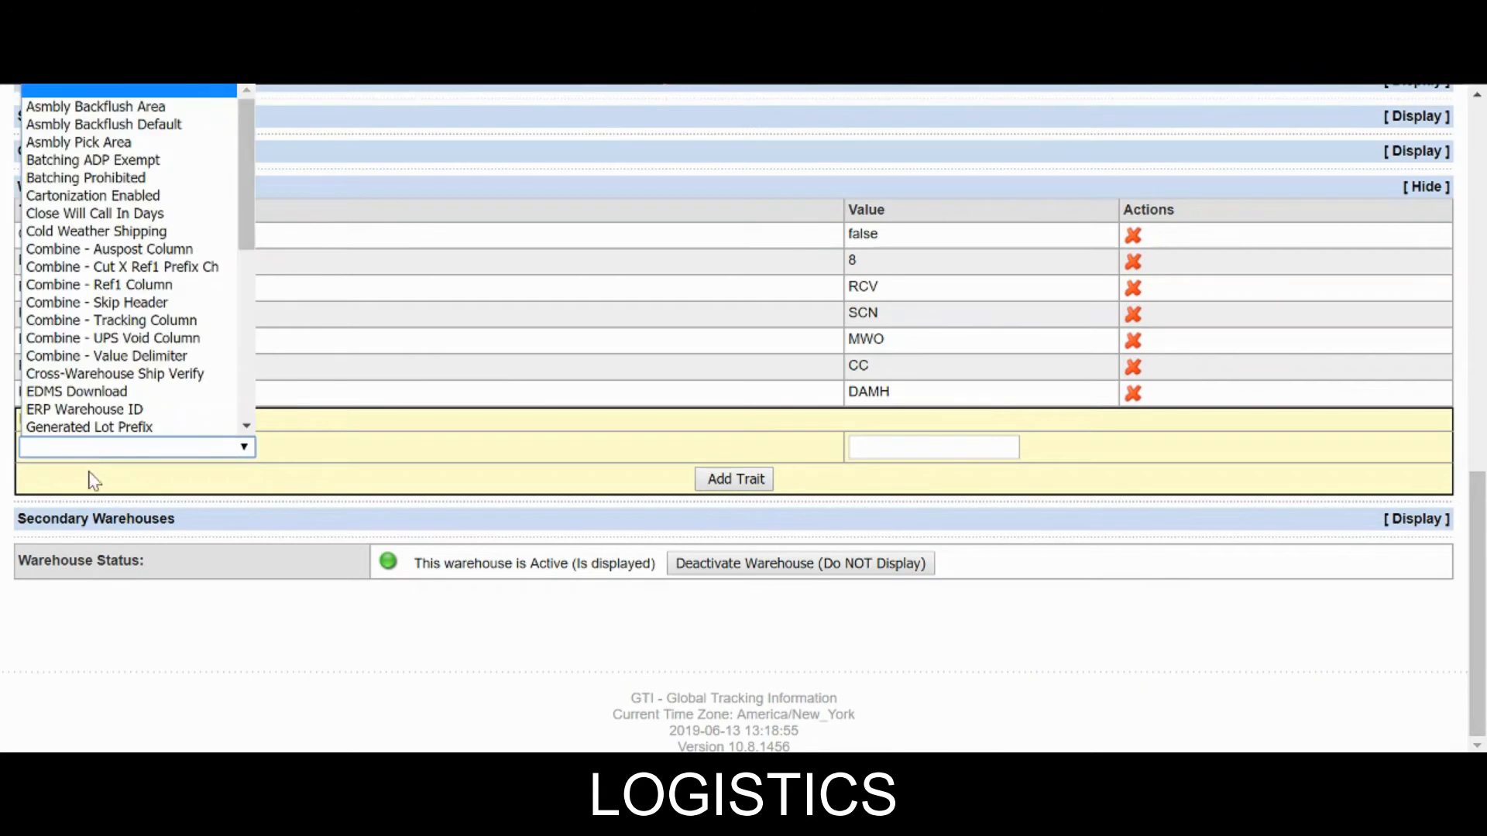
pyautogui.scroll(-8, 96, 401)
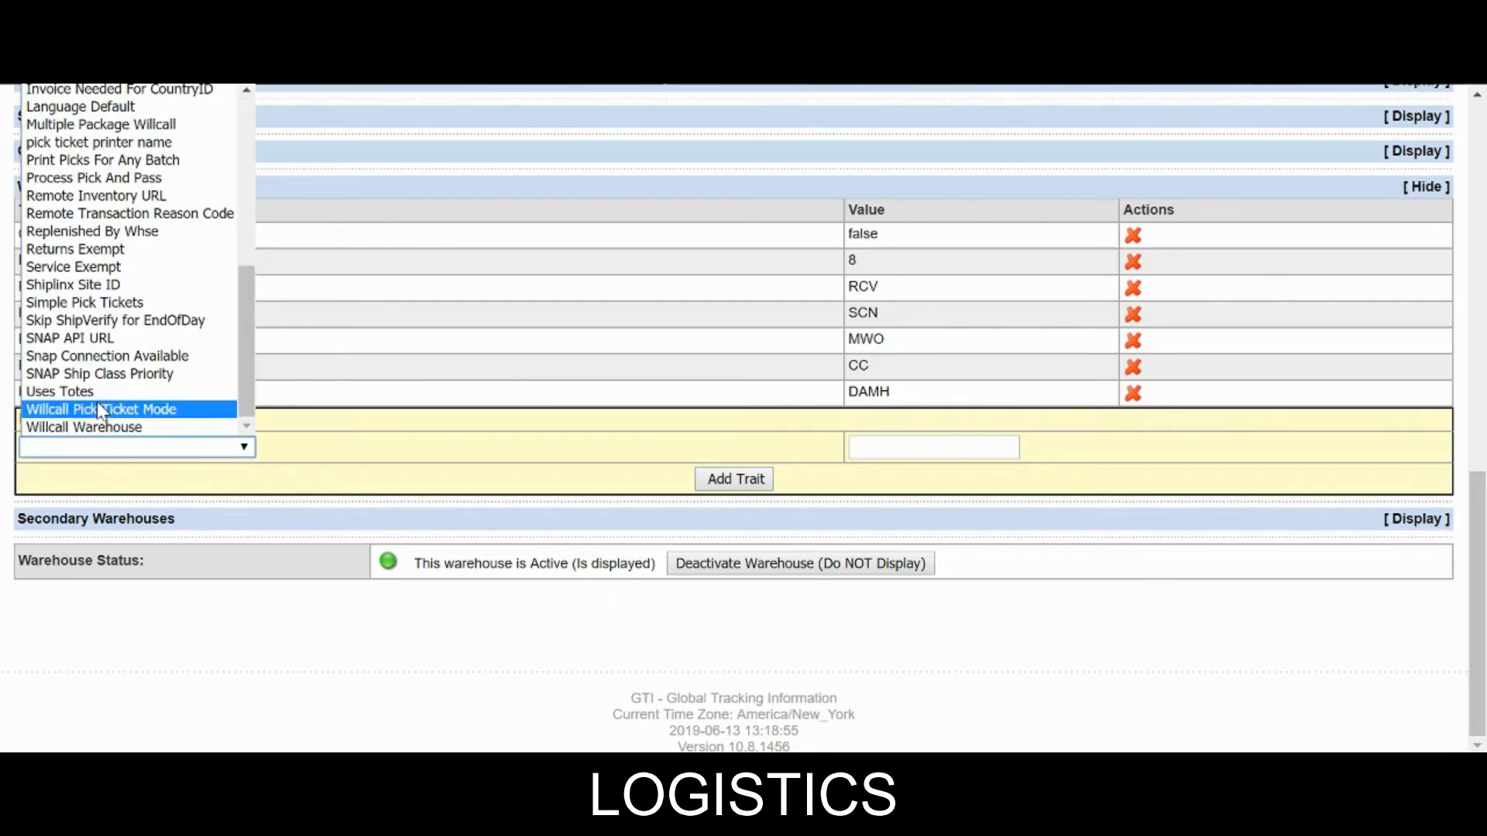
pyautogui.click(94, 224)
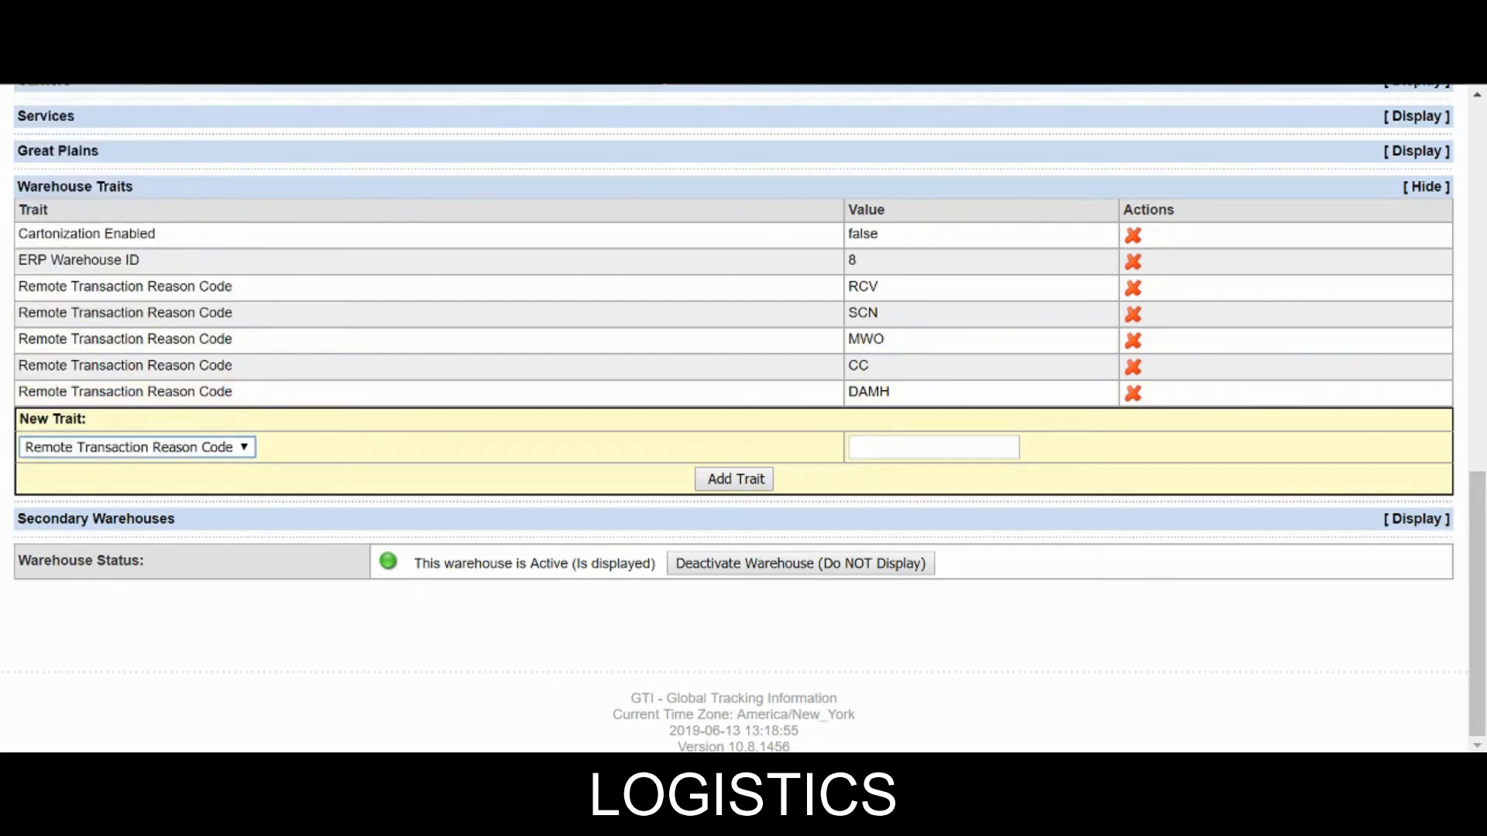
pyautogui.click(891, 447)
# Save the SHP reason code trait, then add TAWY as a Remote Transaction Reason Code trait.
pyautogui.write('SHP')
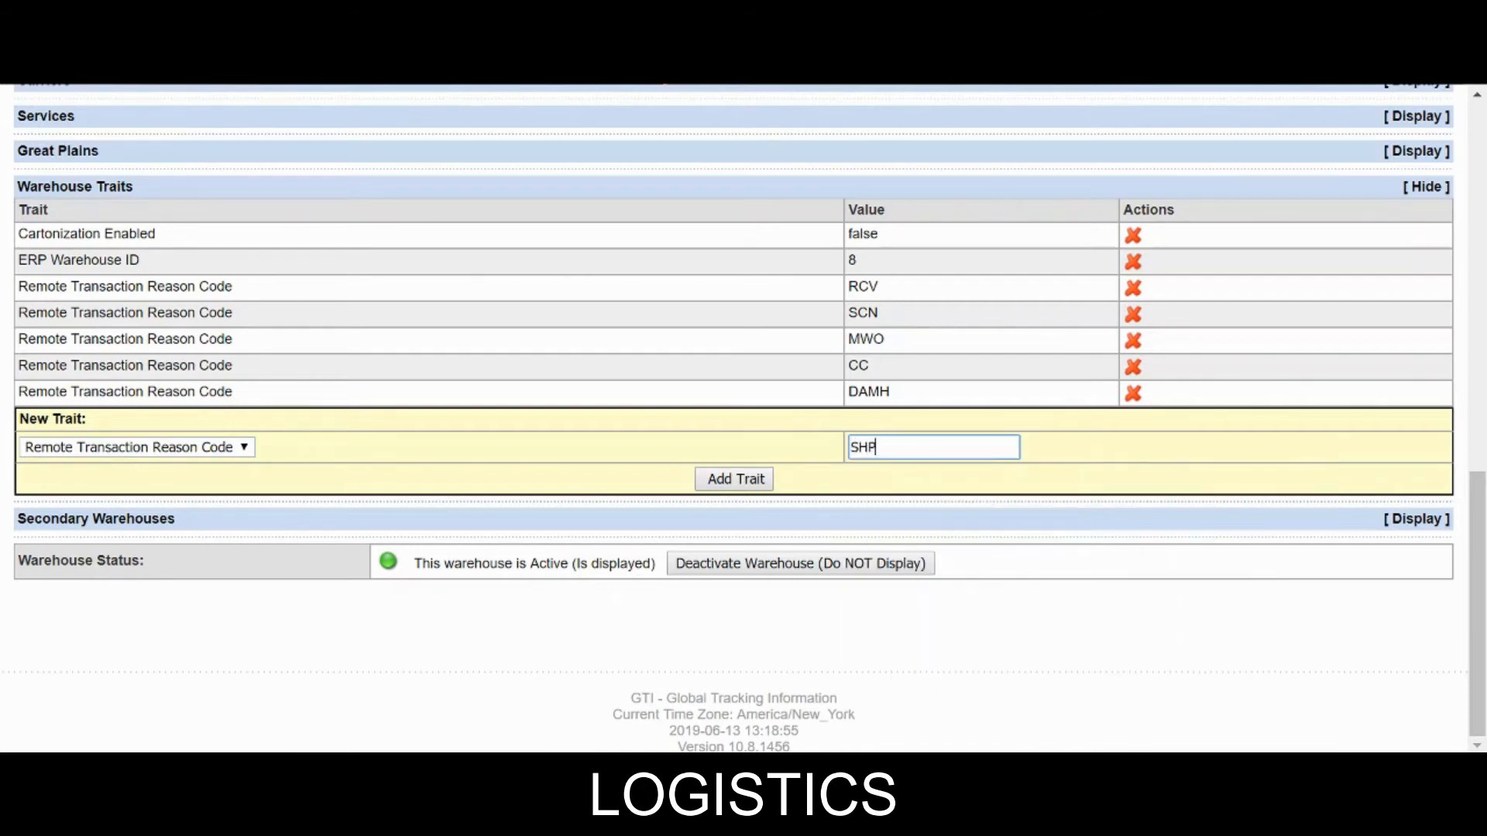
pyautogui.click(742, 479)
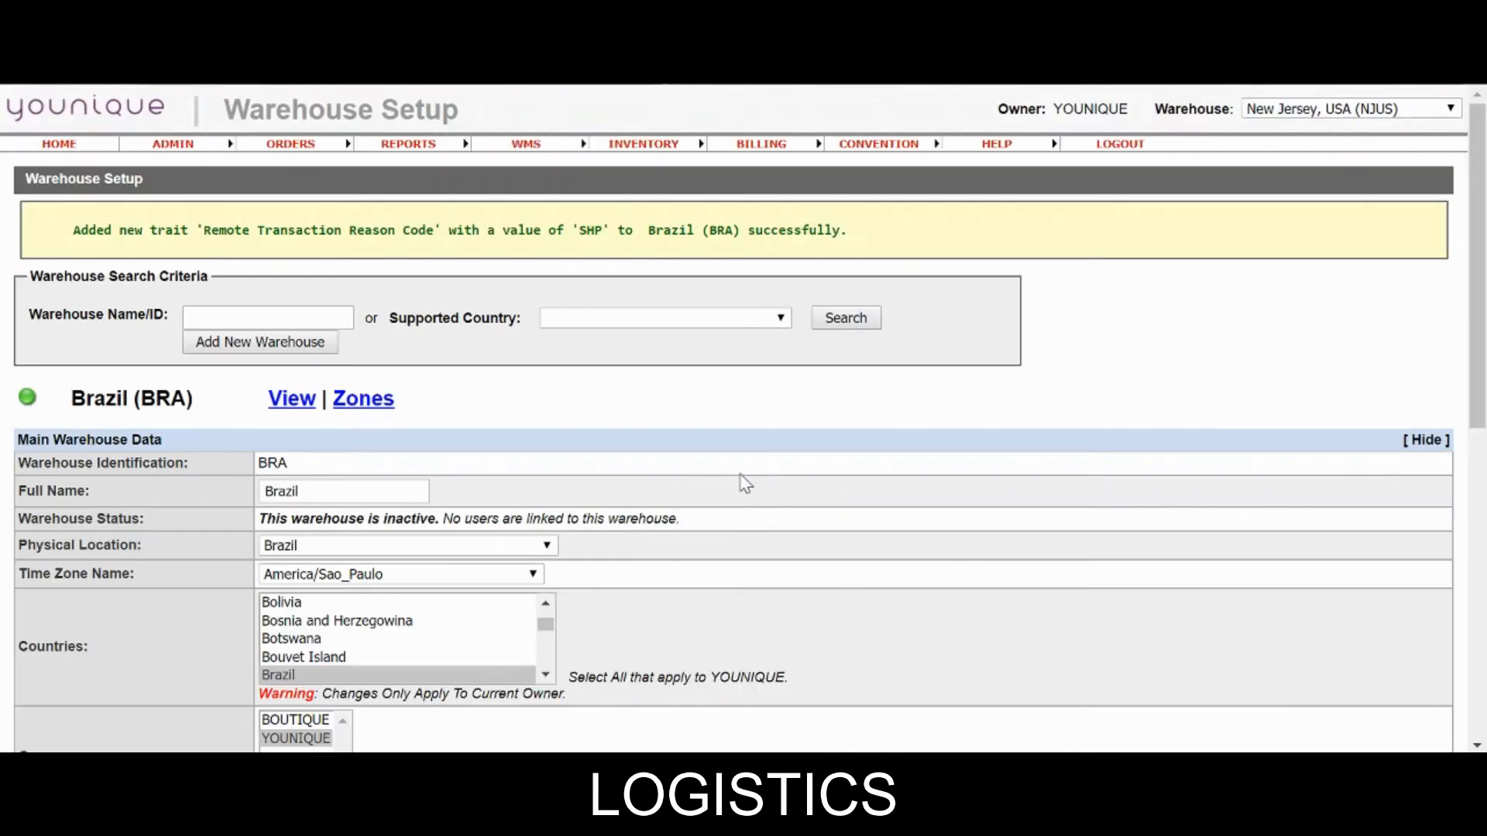
pyautogui.scroll(-8, 1145, 546)
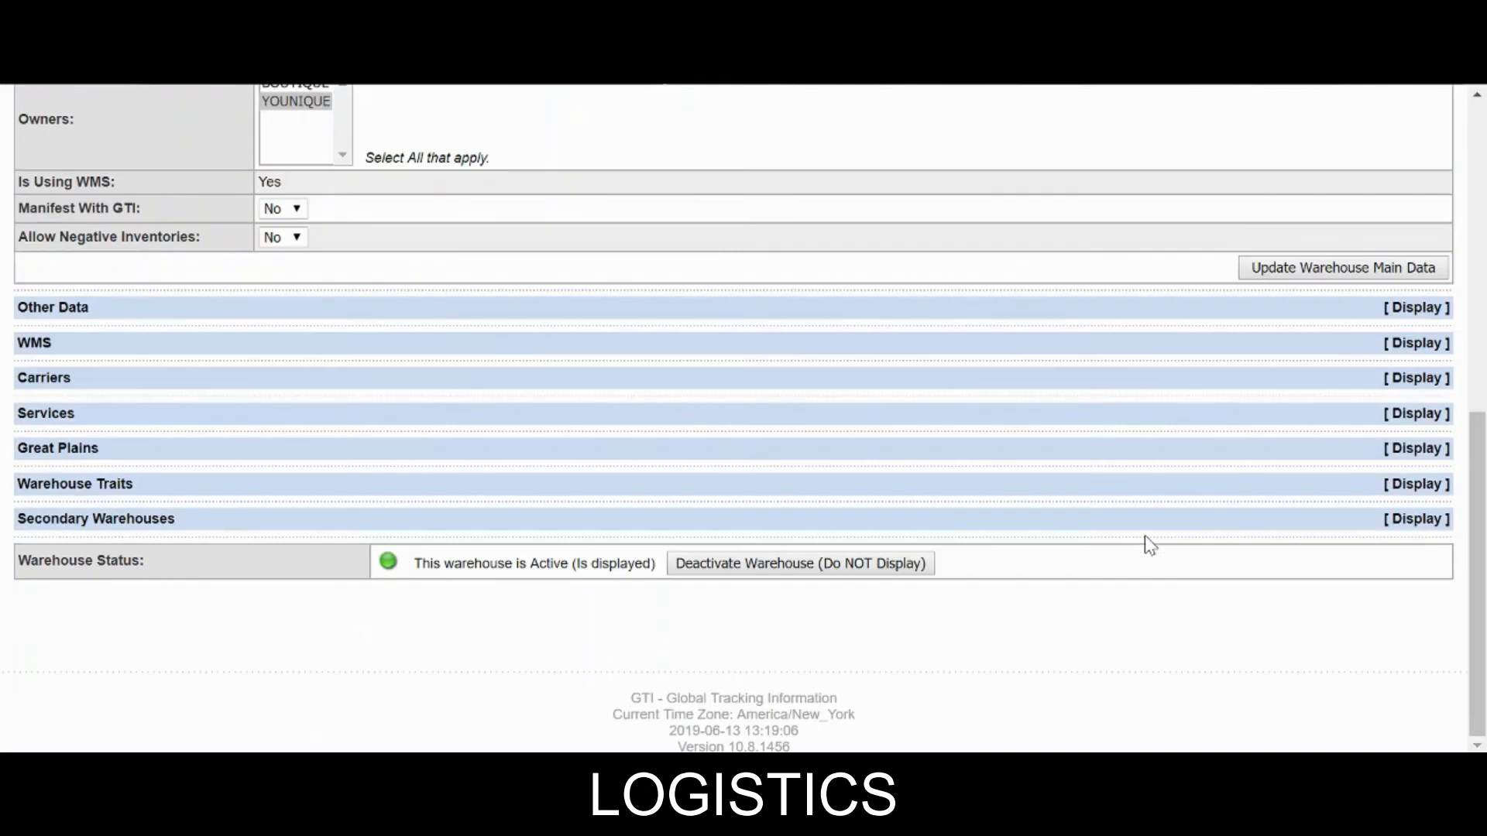
pyautogui.click(1272, 487)
pyautogui.scroll(-4, 150, 555)
pyautogui.click(124, 446)
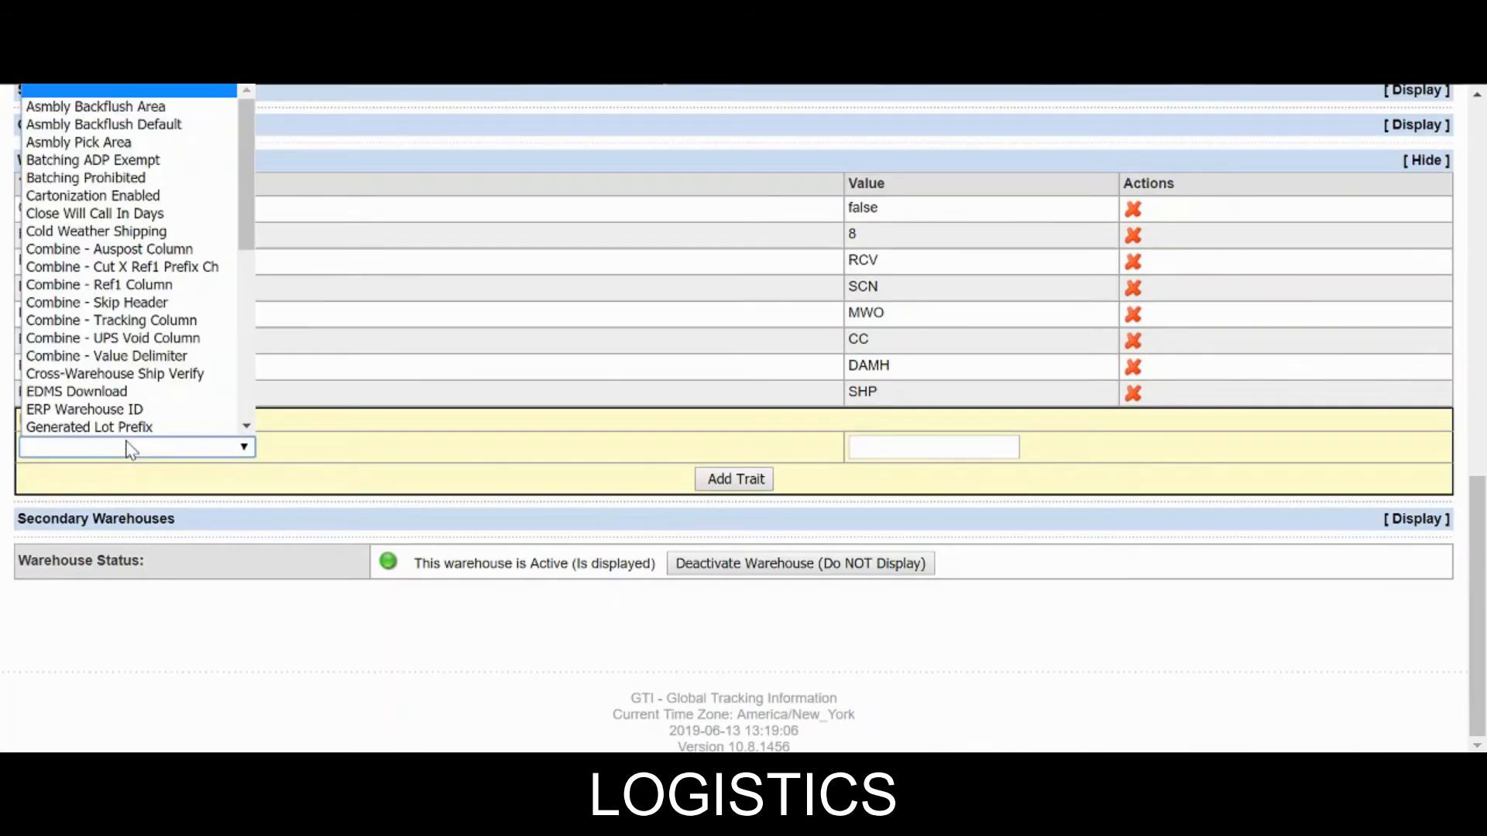
pyautogui.scroll(-8, 122, 408)
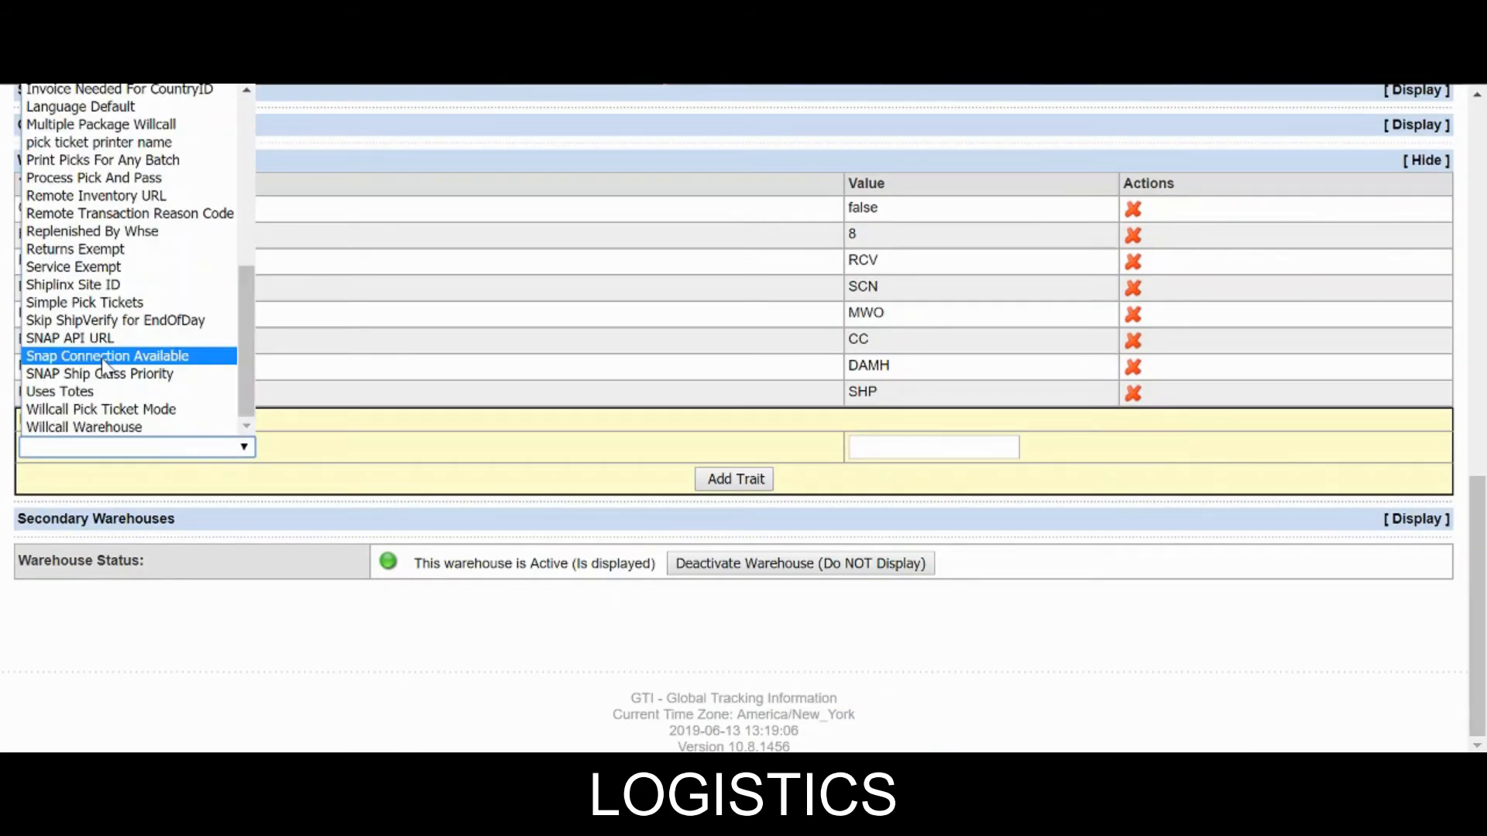
pyautogui.click(116, 213)
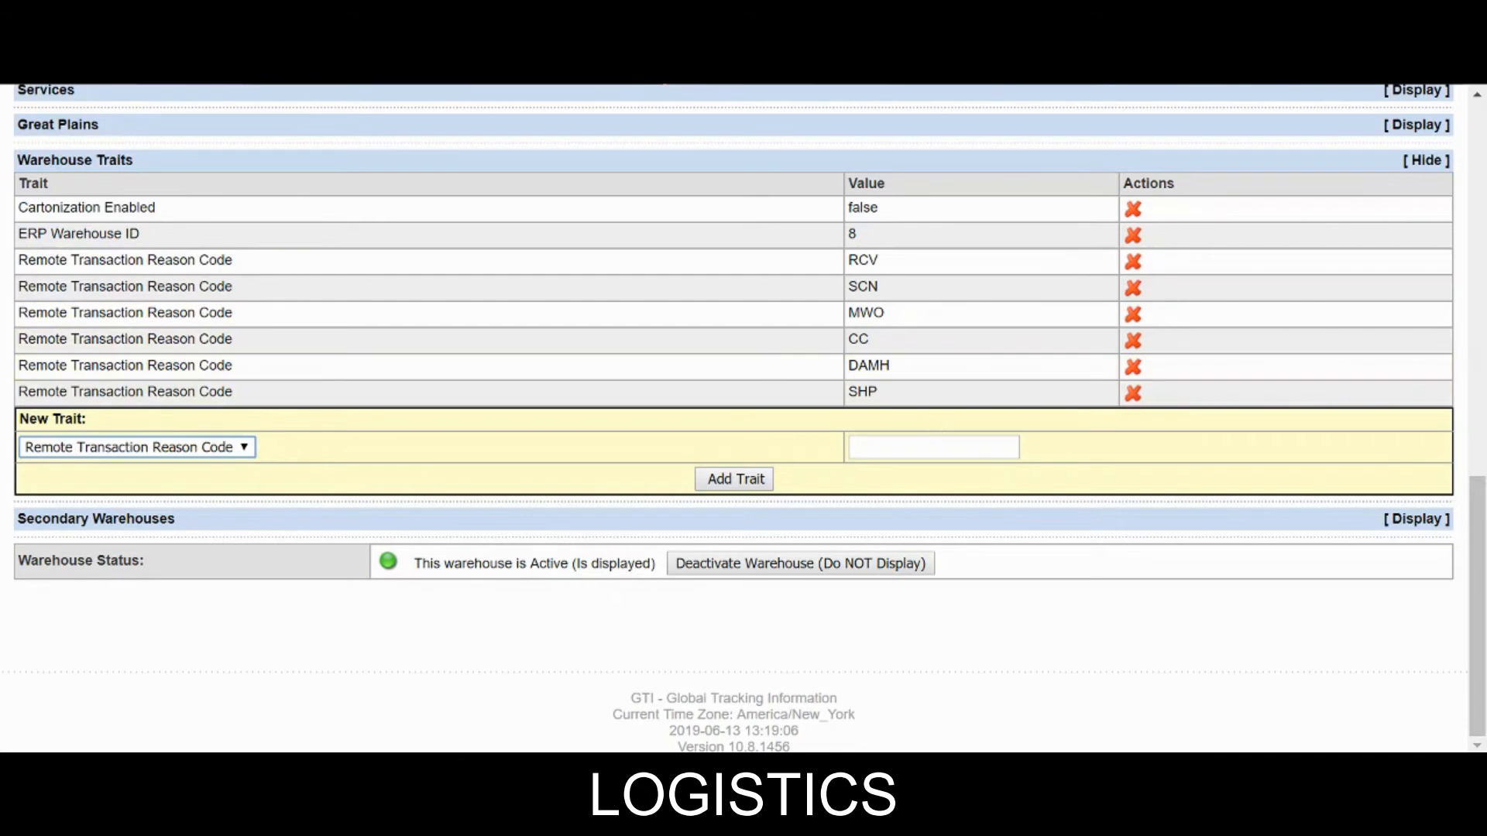
pyautogui.click(933, 447)
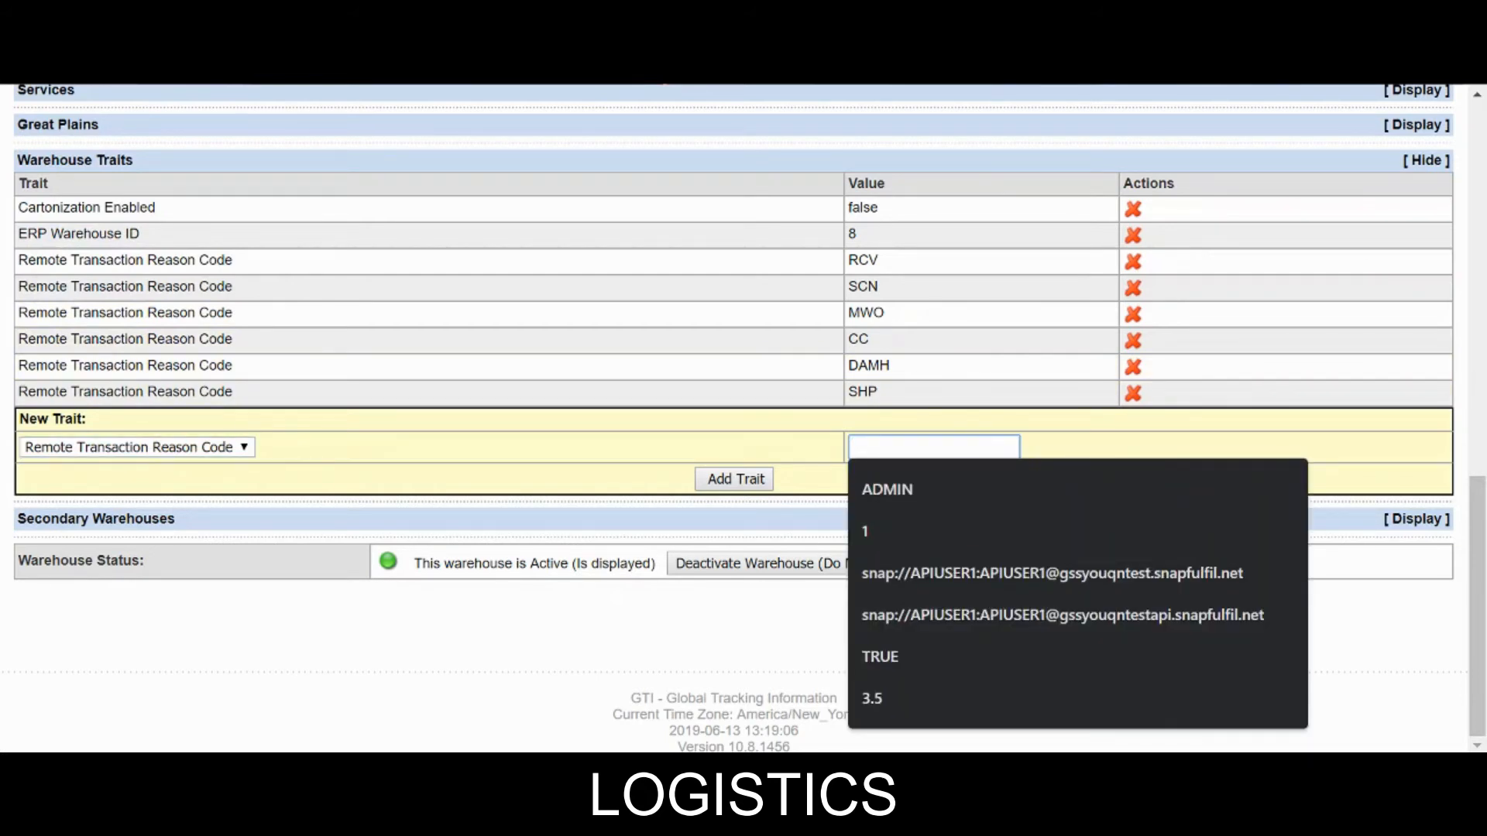
pyautogui.write('TAWY')
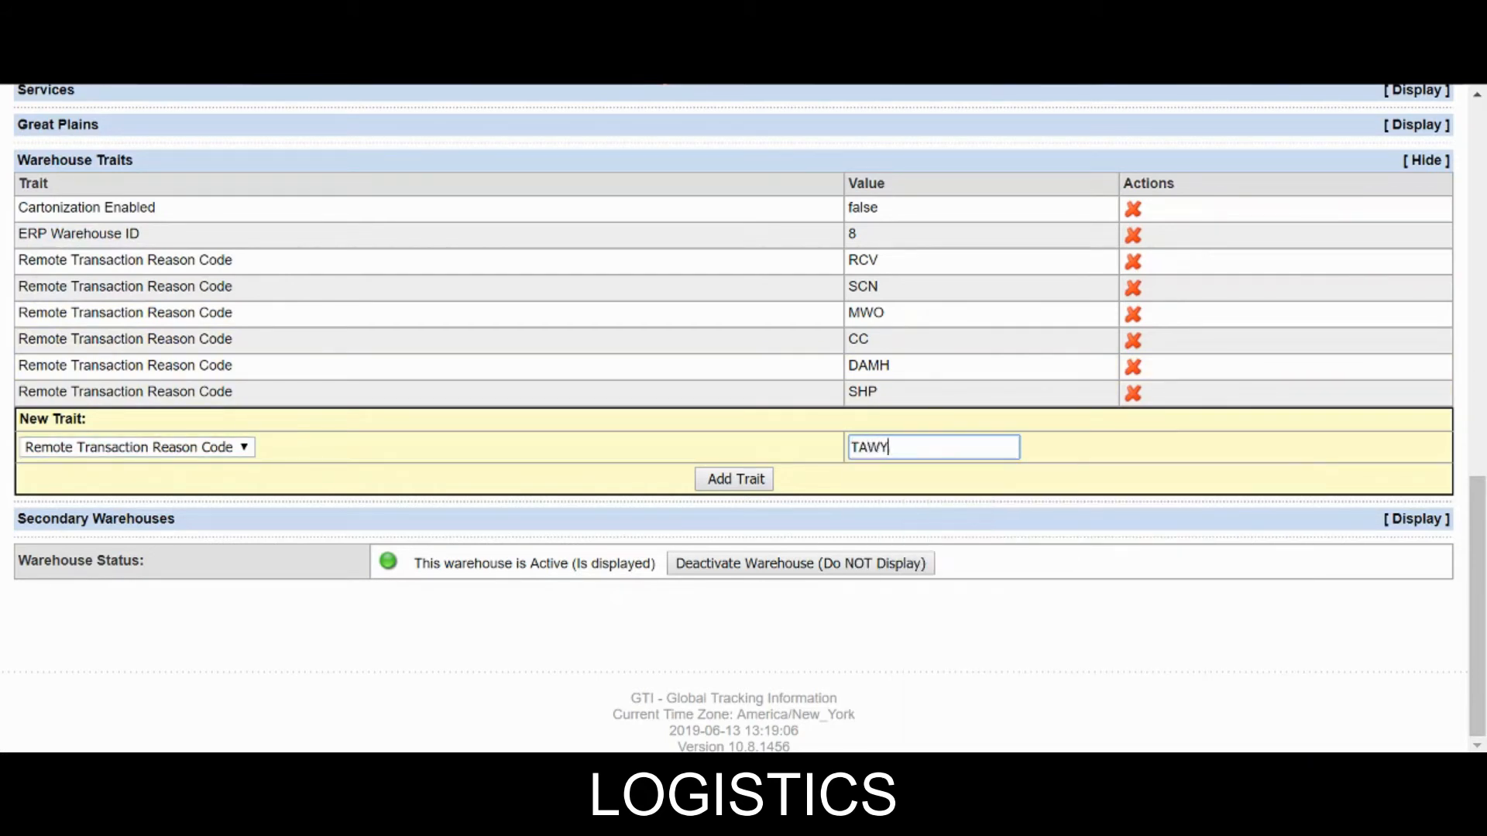
pyautogui.click(757, 480)
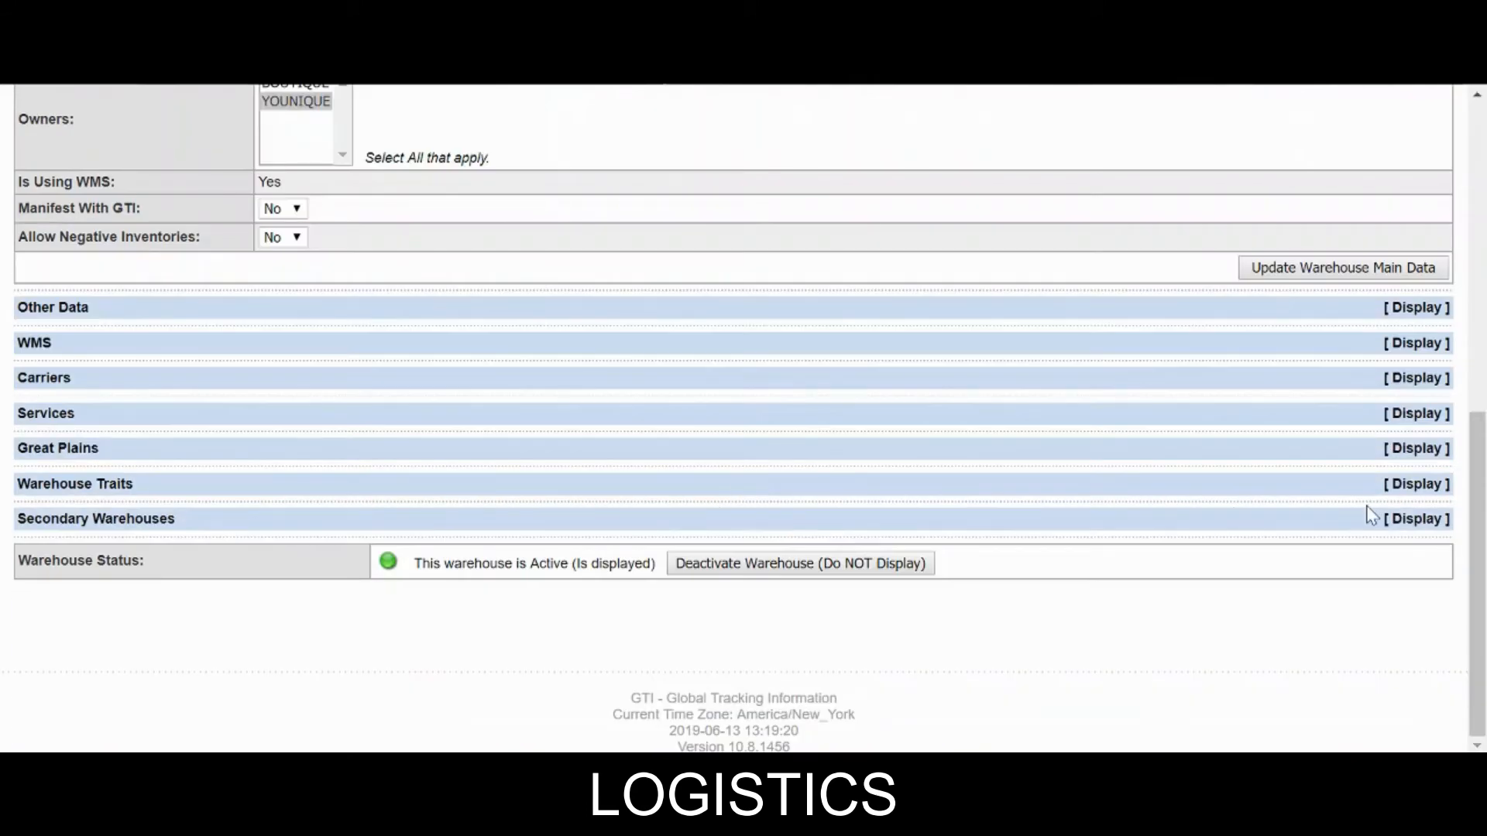
# Add DAMV as a Remote Transaction Reason Code trait for Brazil.
pyautogui.click(1357, 487)
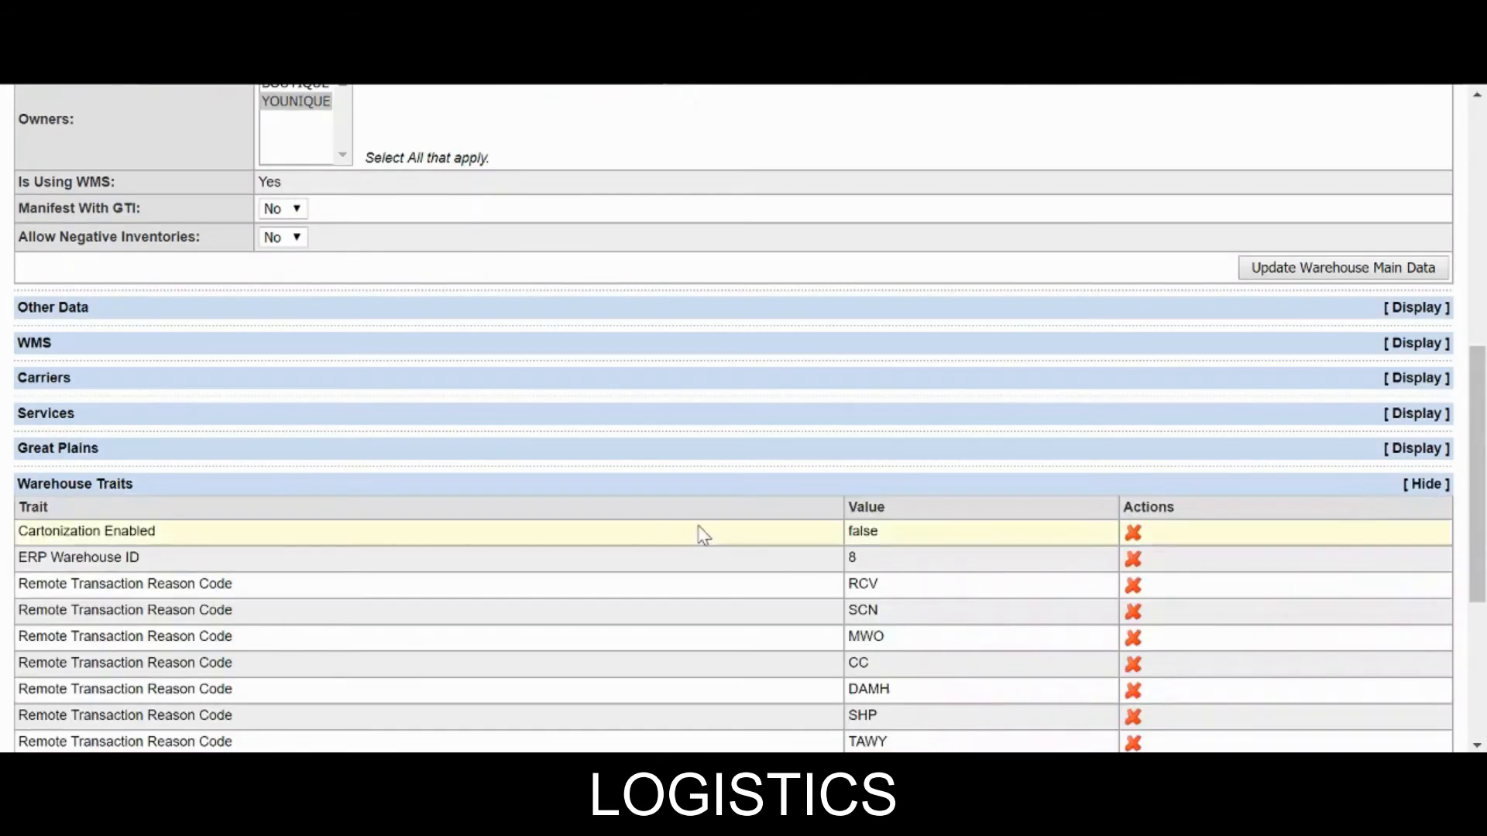
pyautogui.scroll(-5, 346, 525)
pyautogui.click(134, 448)
pyautogui.scroll(-5, 116, 380)
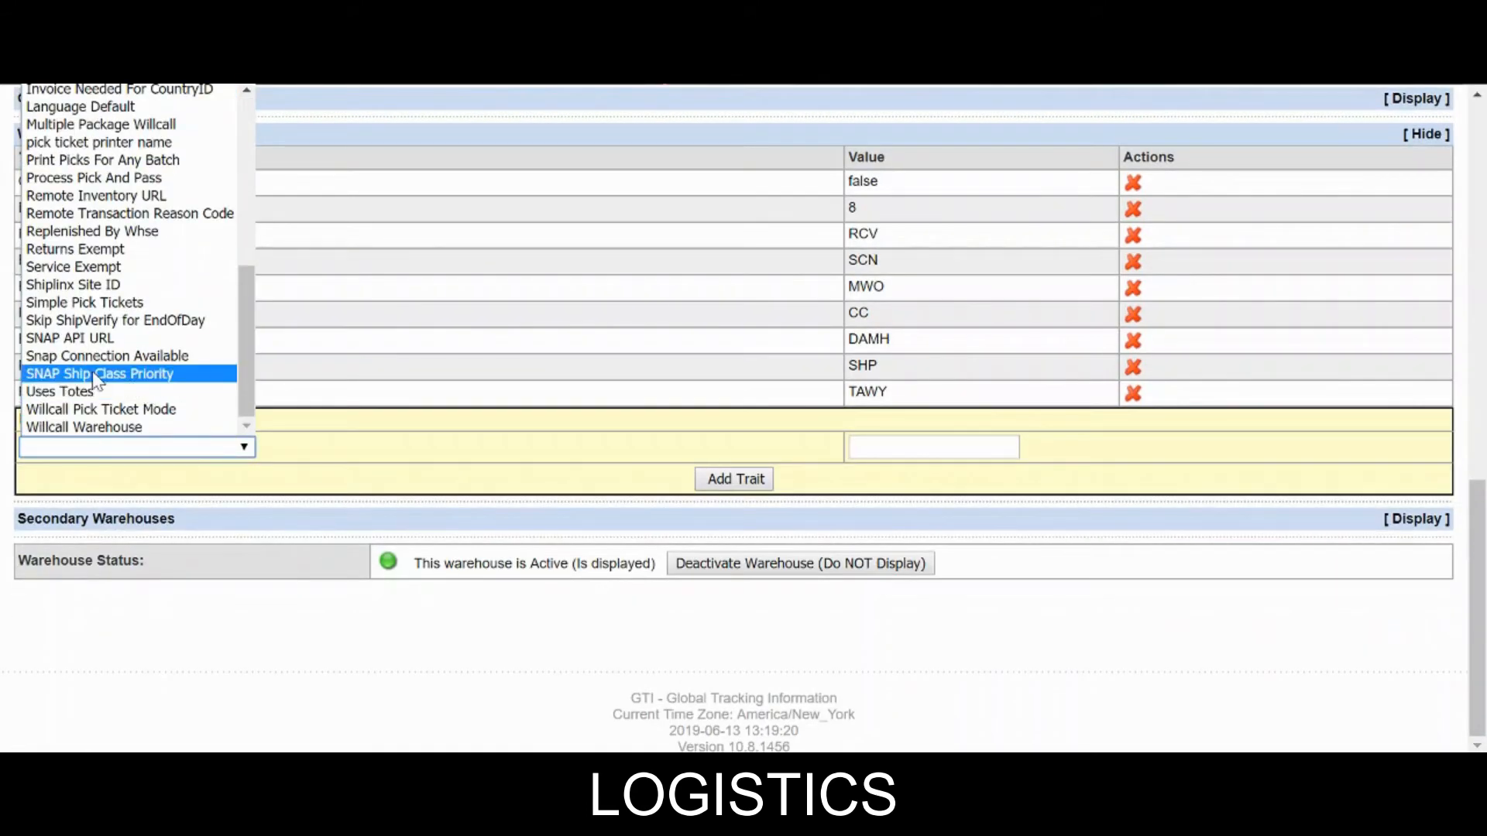
pyautogui.click(78, 218)
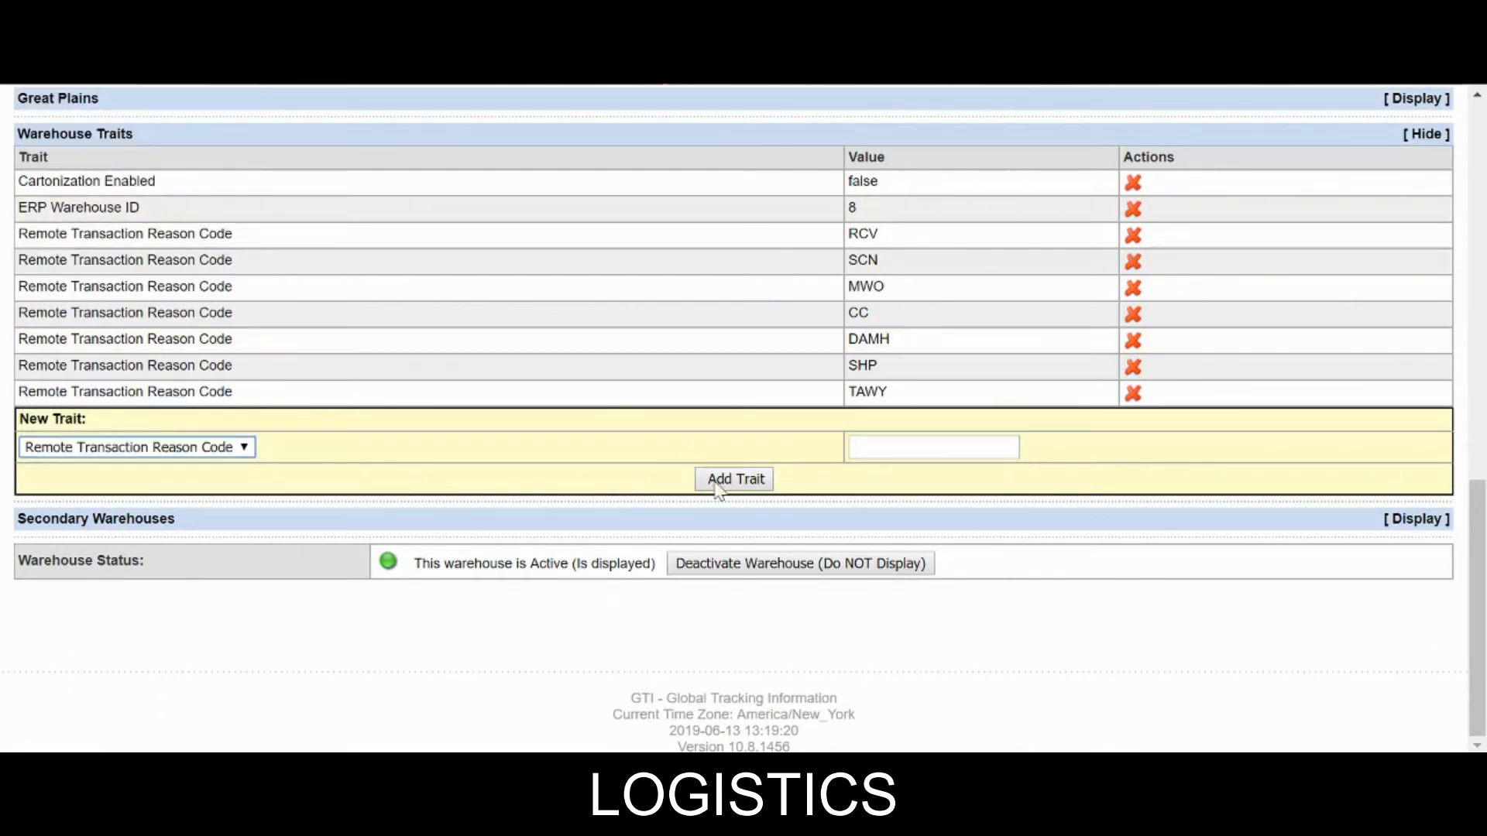
pyautogui.click(972, 449)
pyautogui.write('DAMV')
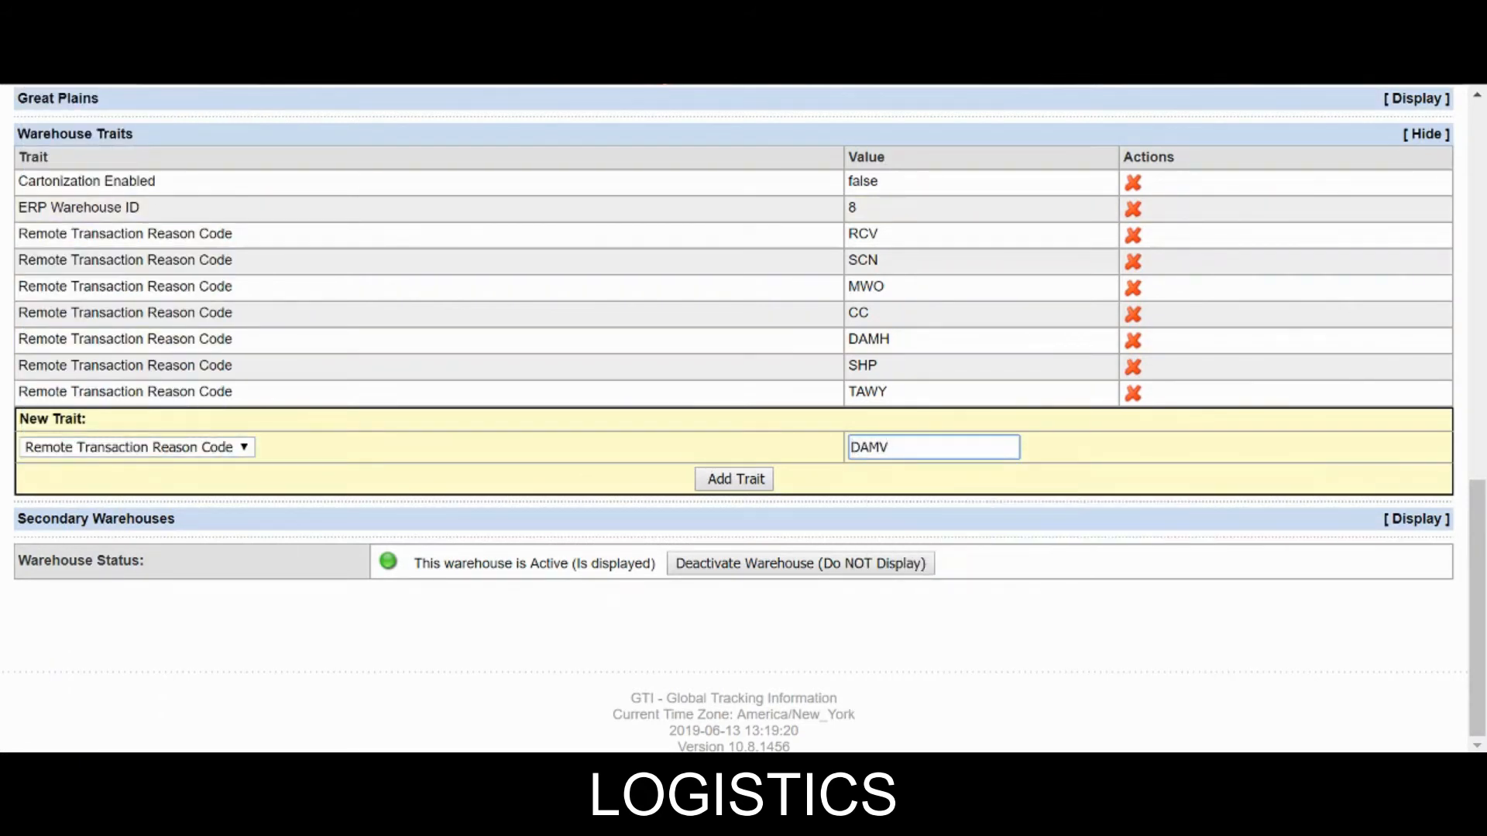
pyautogui.click(737, 480)
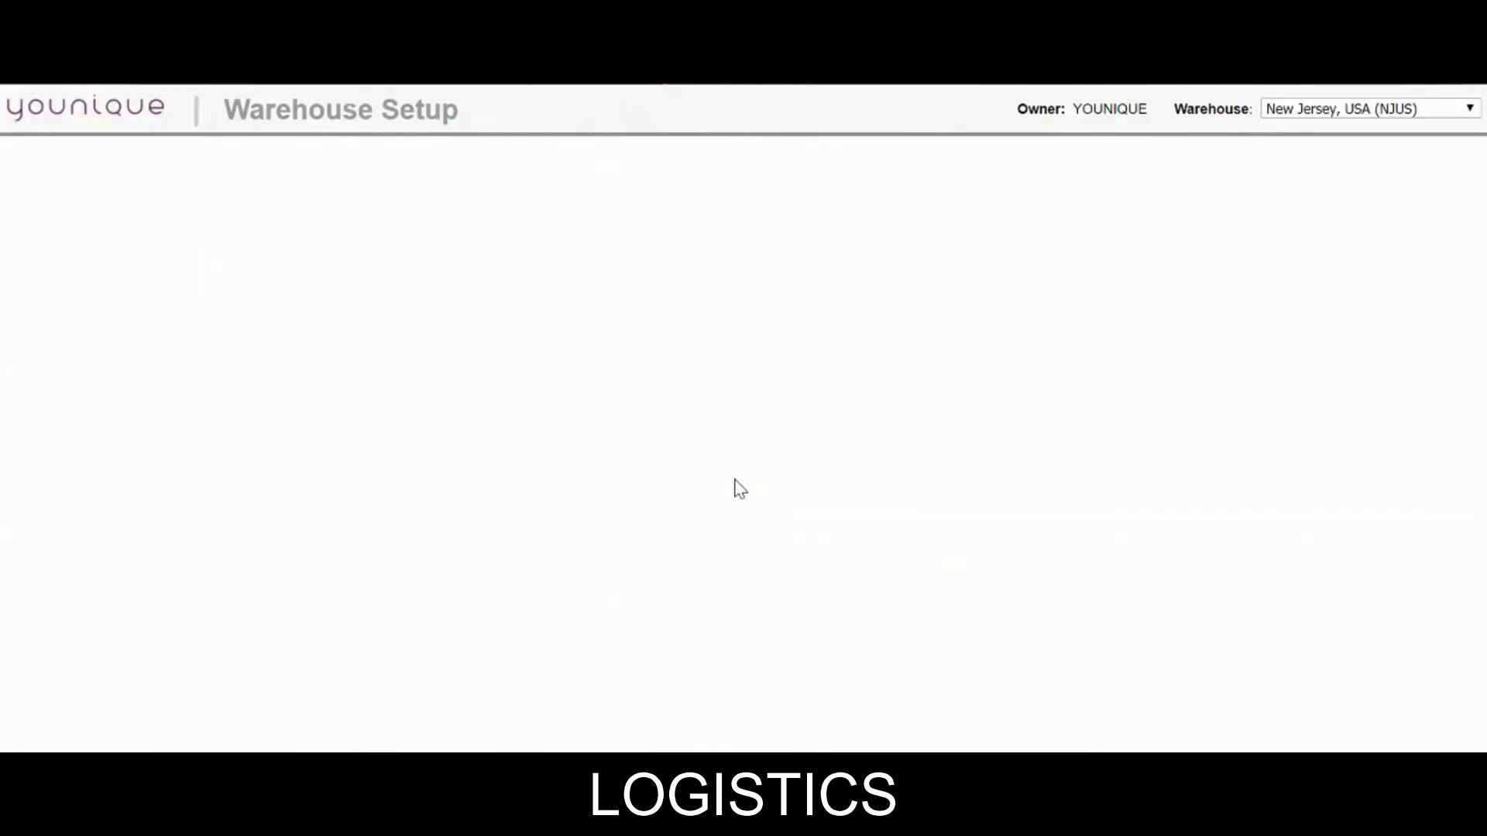
# Add PIK as a Remote Transaction Reason Code trait for Brazil.
pyautogui.scroll(-8, 673, 464)
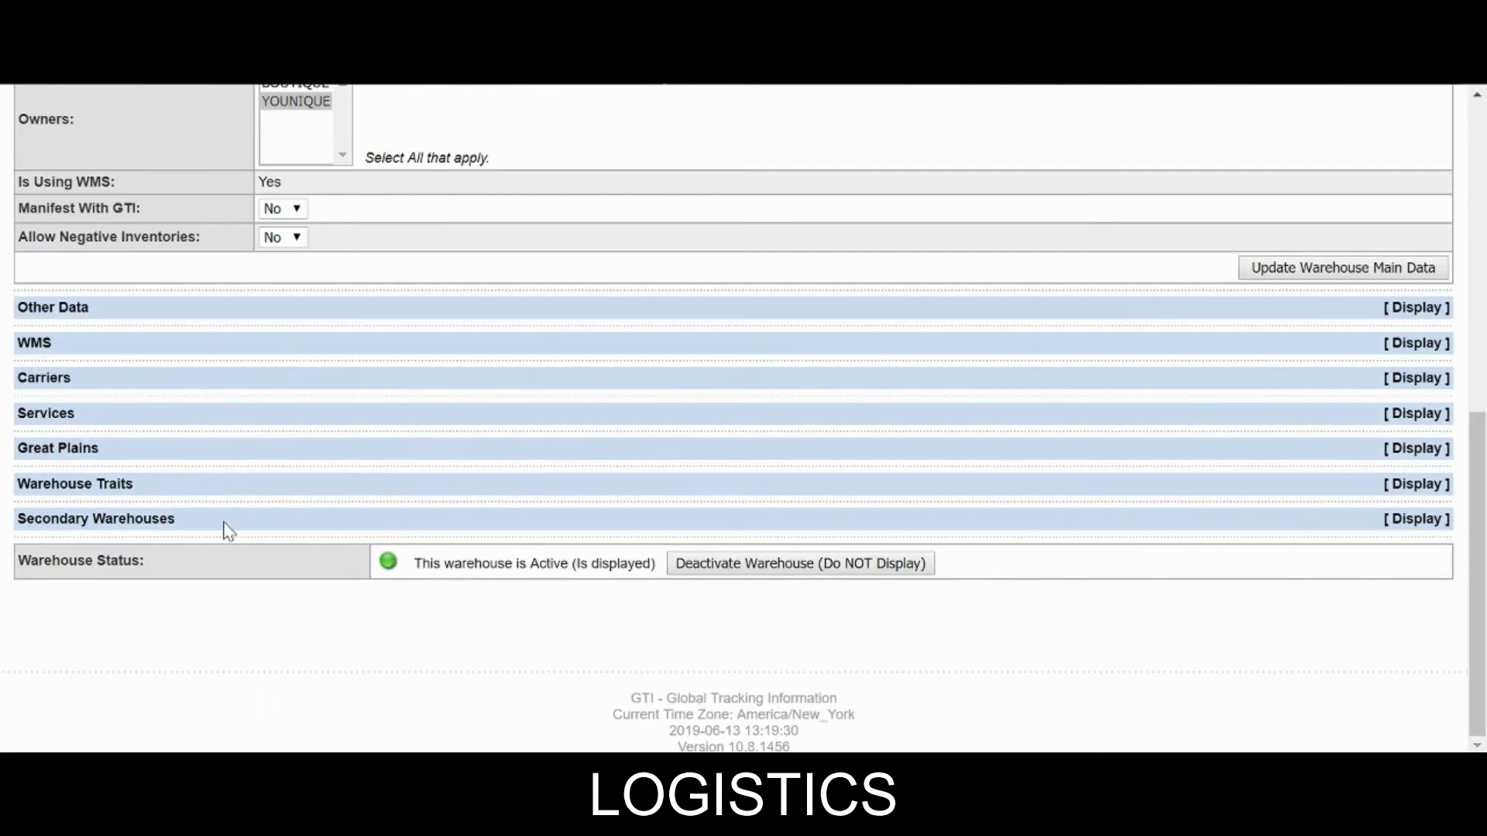
pyautogui.click(1065, 488)
pyautogui.scroll(-5, 1067, 494)
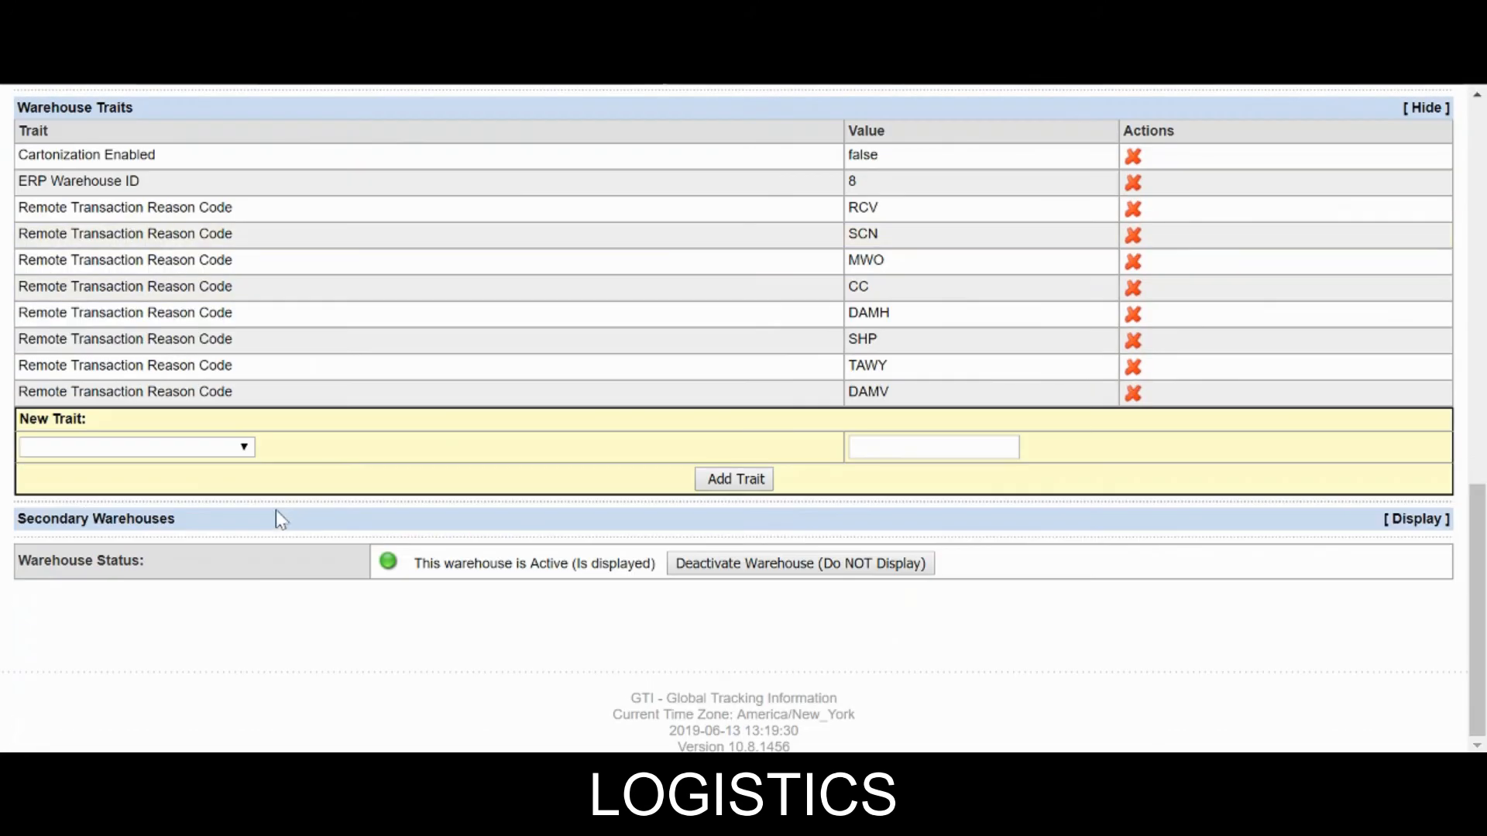
pyautogui.click(62, 458)
pyautogui.scroll(-5, 95, 389)
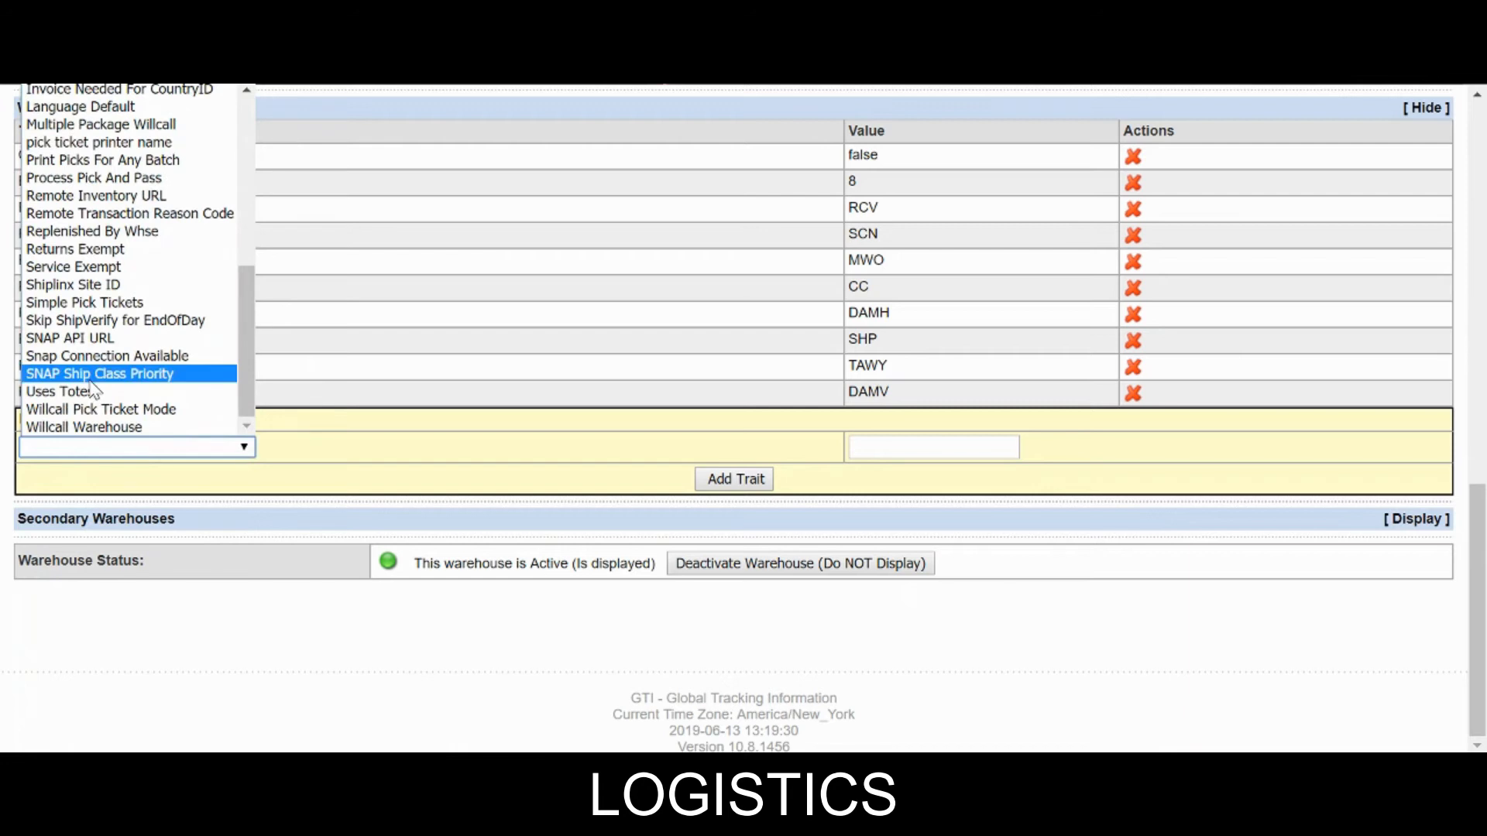
pyautogui.click(116, 213)
pyautogui.click(933, 448)
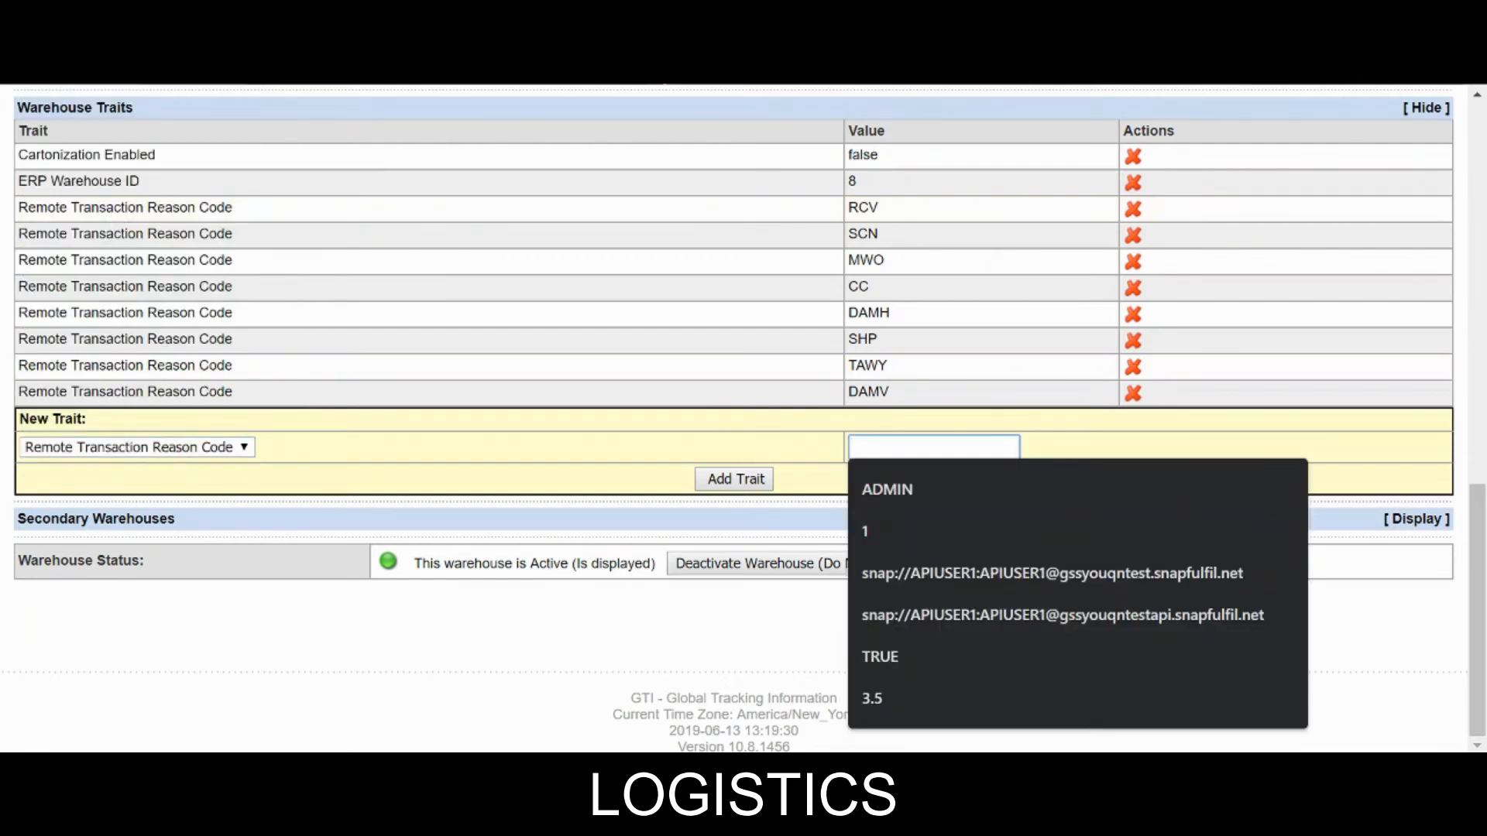
pyautogui.write('PIK')
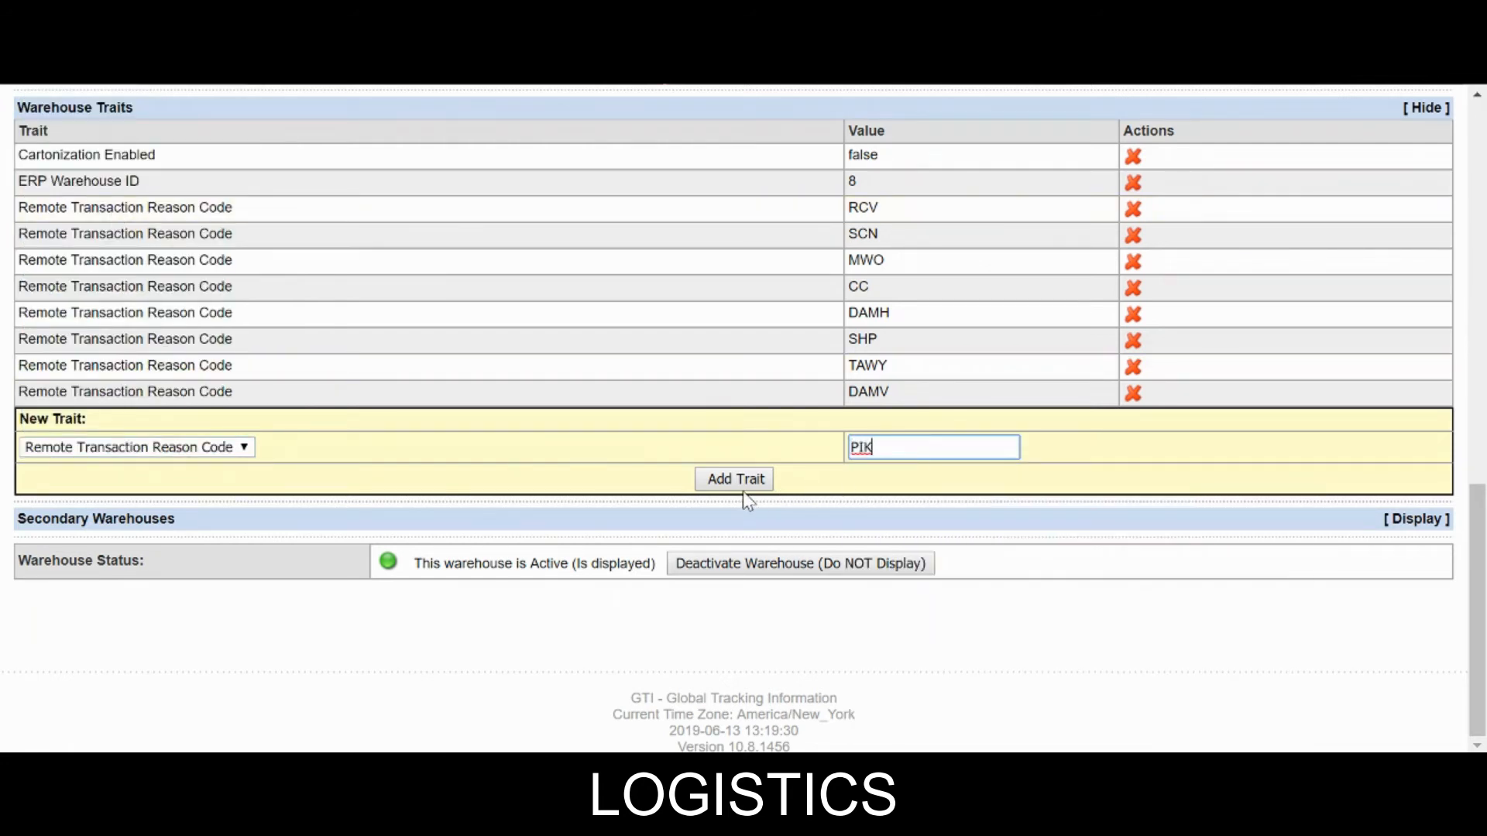
pyautogui.click(738, 483)
# Check Brazil's warehouse traits list to confirm the new reason codes appear.
pyautogui.scroll(-8, 740, 493)
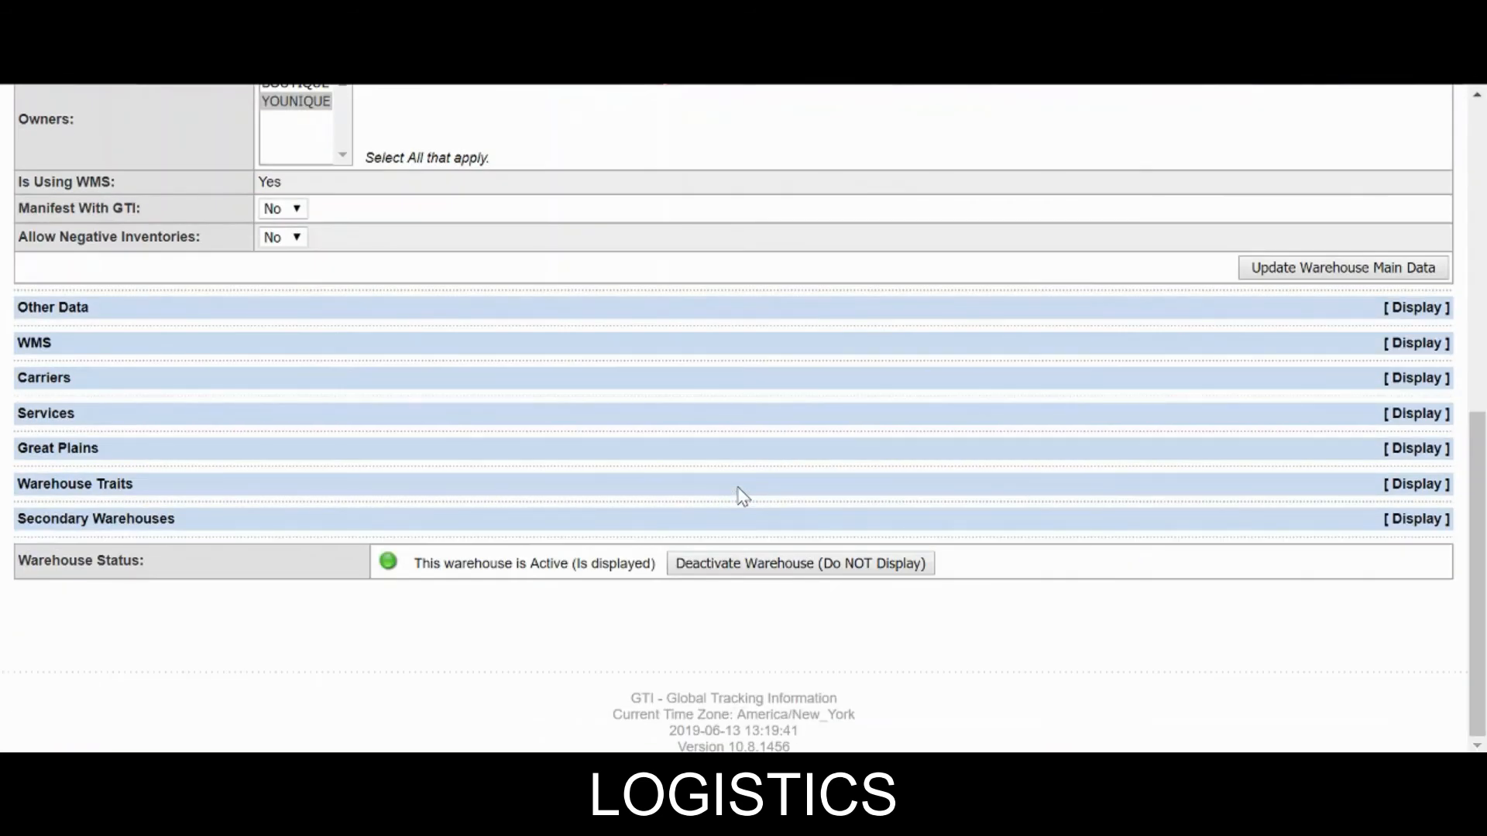
pyautogui.click(1167, 500)
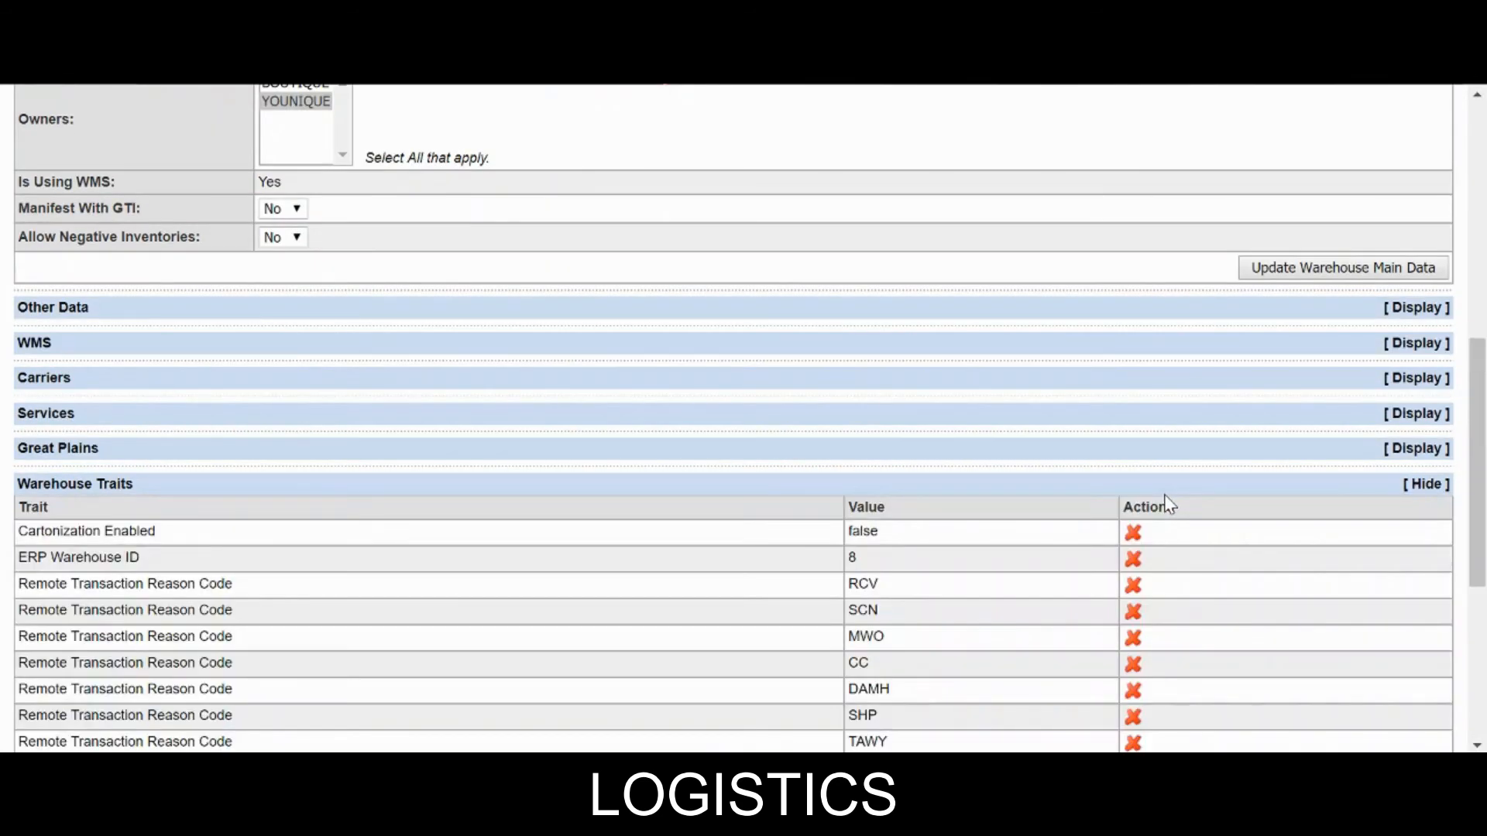
pyautogui.scroll(-5, 1162, 504)
pyautogui.scroll(2, 947, 362)
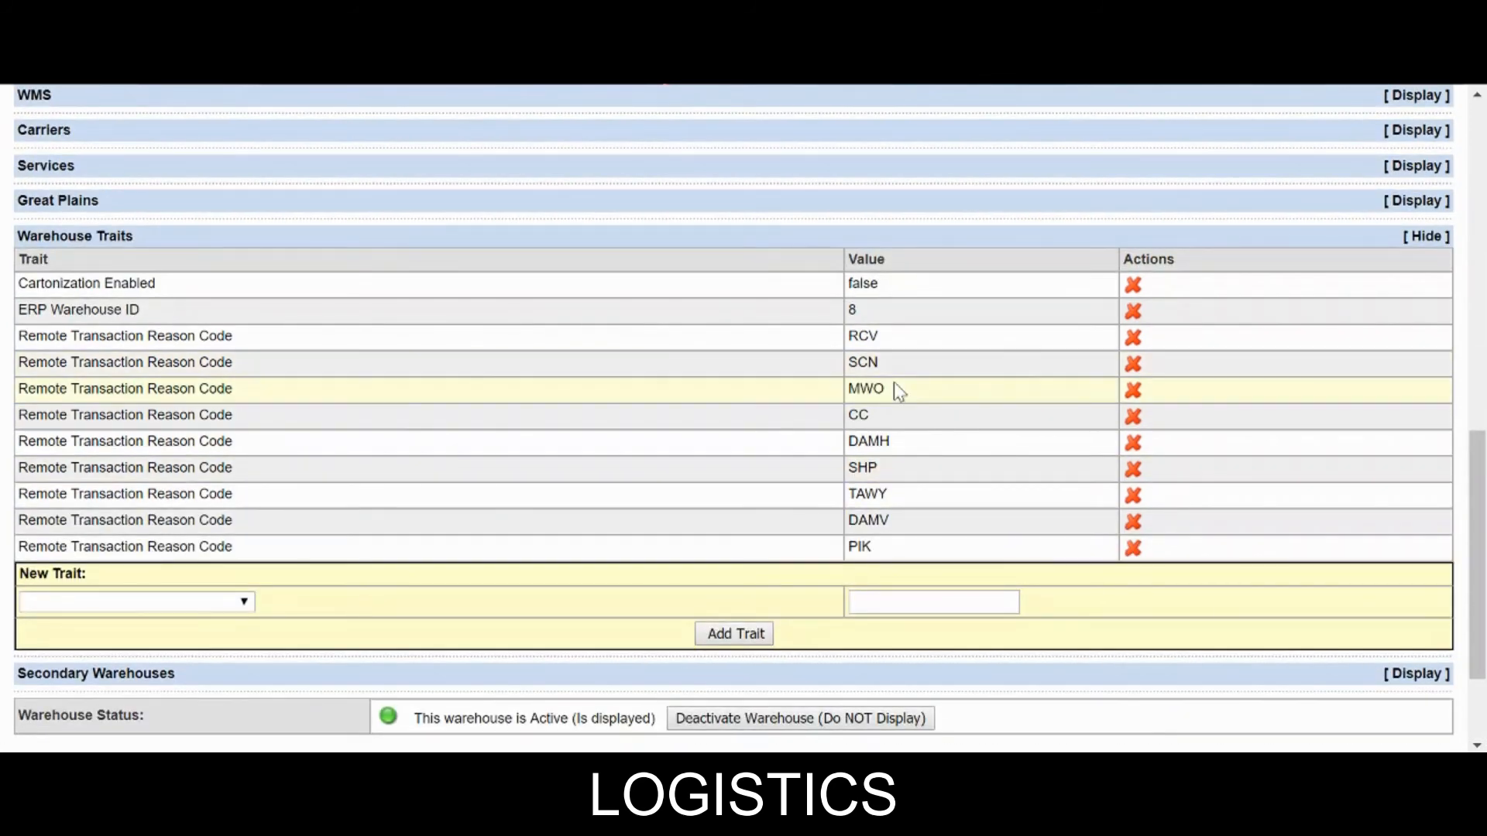
pyautogui.scroll(-2, 775, 415)
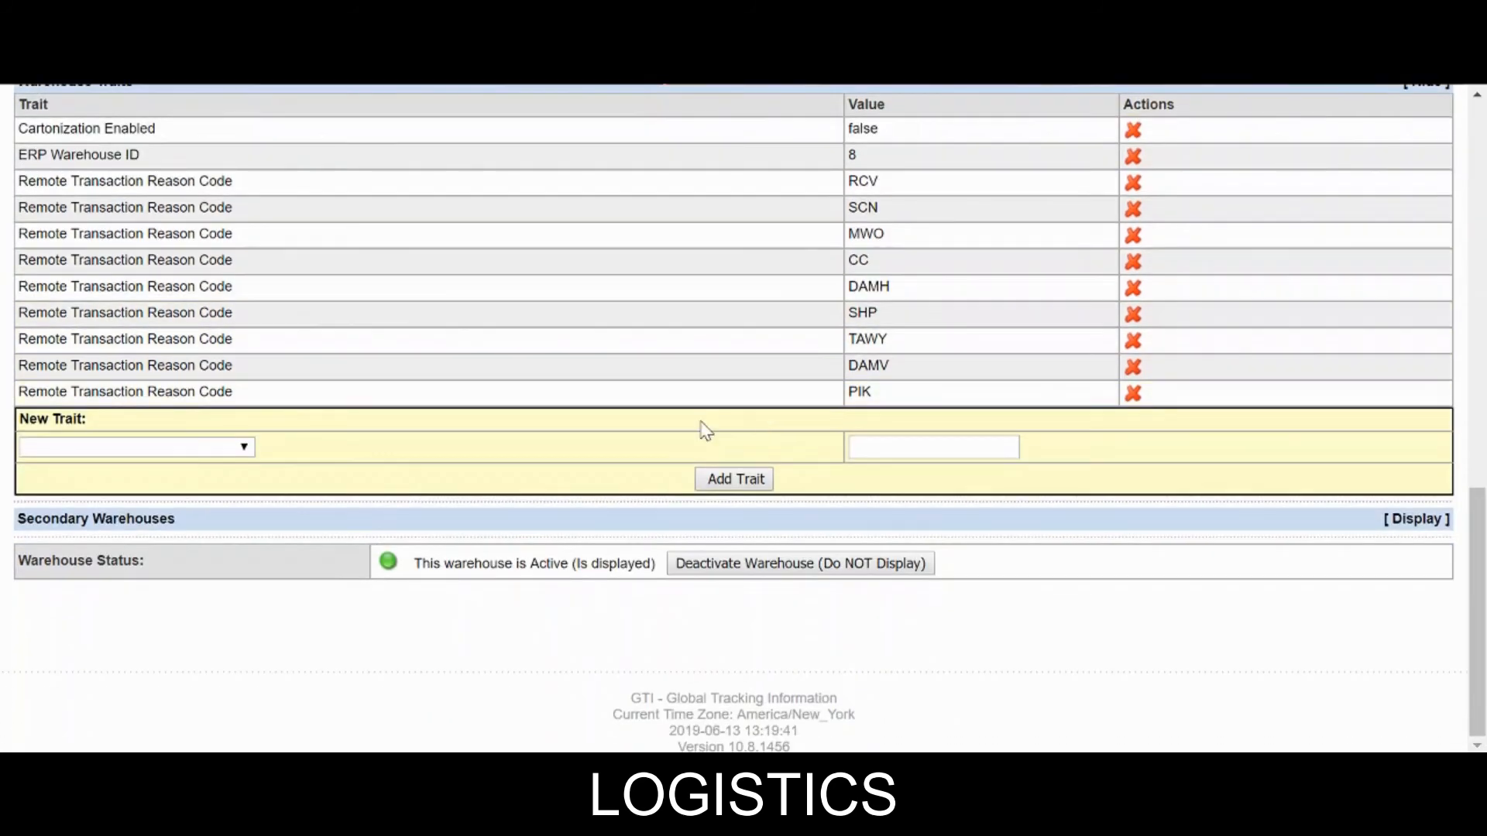
pyautogui.click(1286, 519)
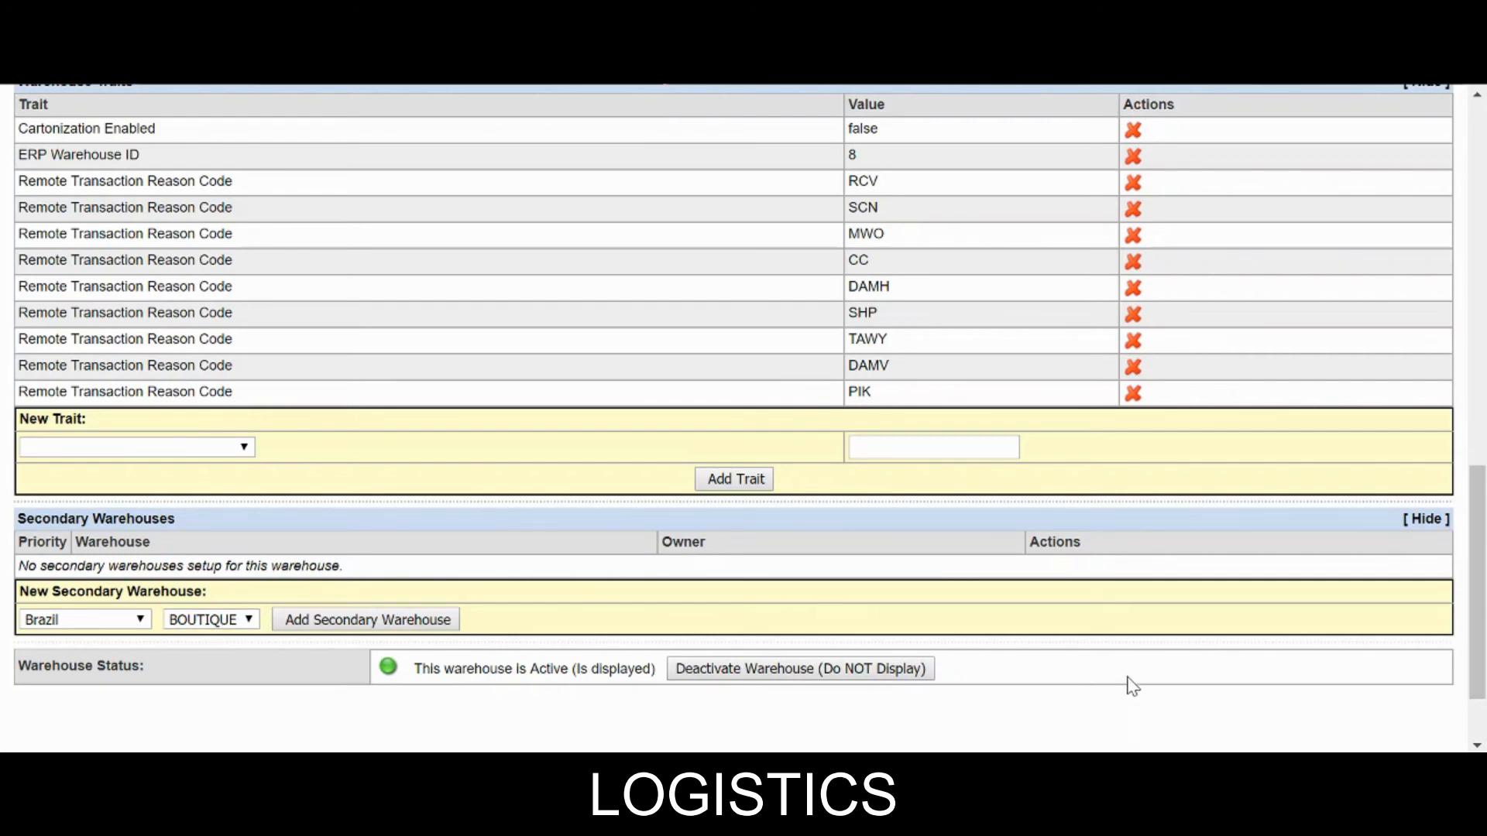
pyautogui.scroll(2, 1126, 629)
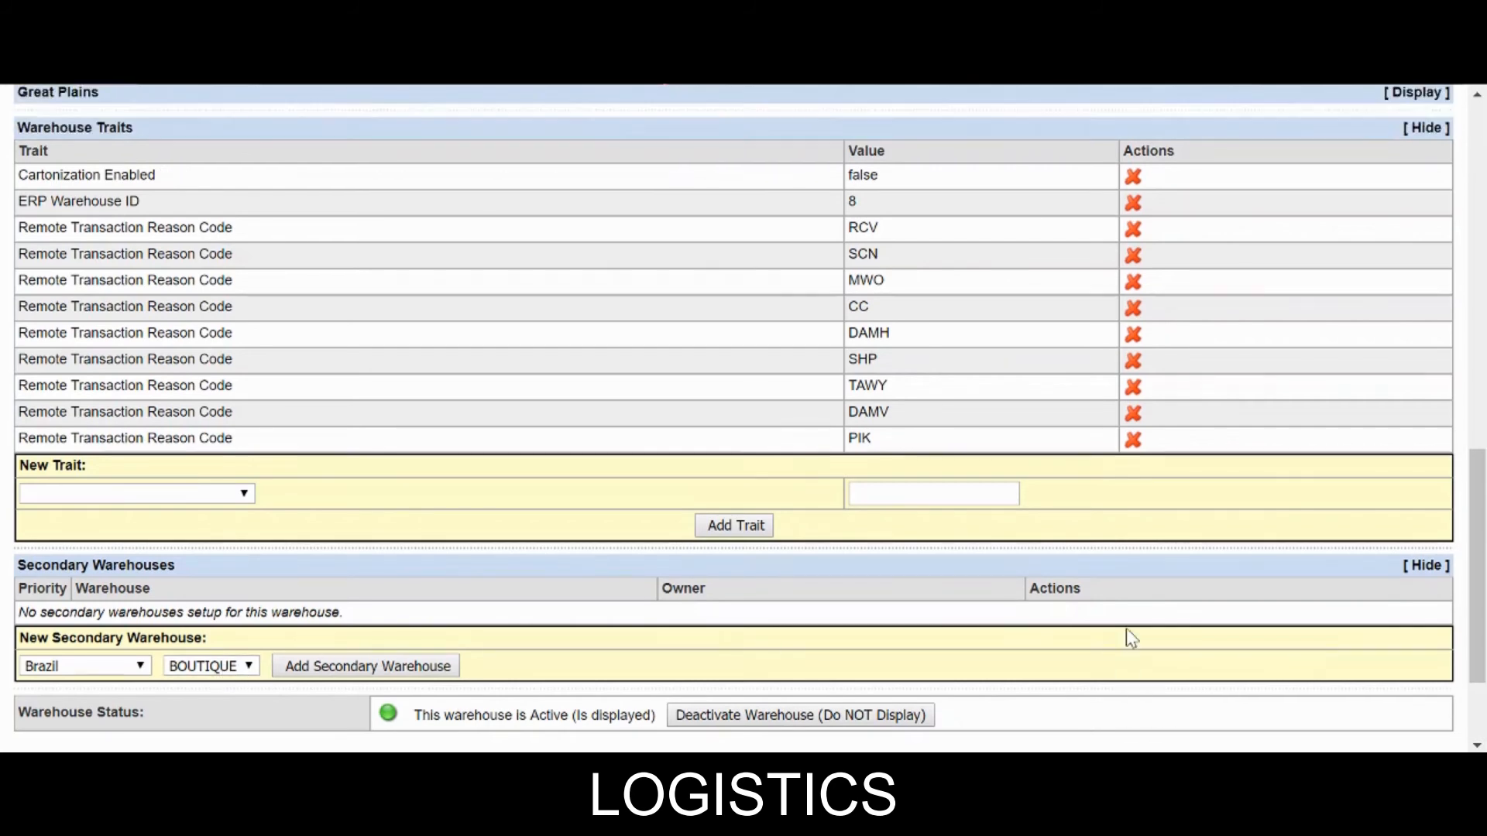
pyautogui.scroll(-3, 1126, 629)
pyautogui.scroll(2, 1277, 578)
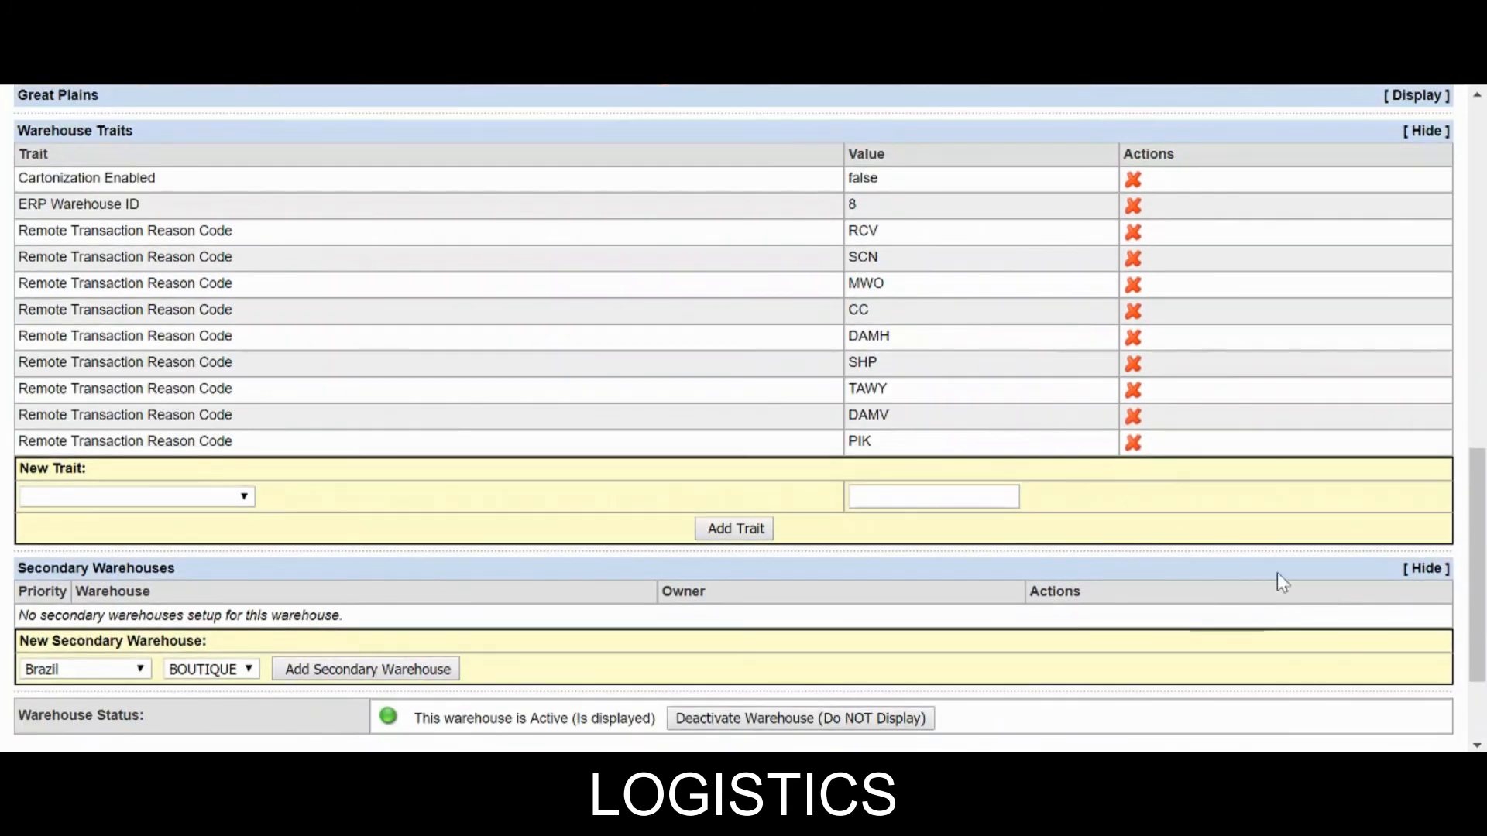
pyautogui.click(1426, 569)
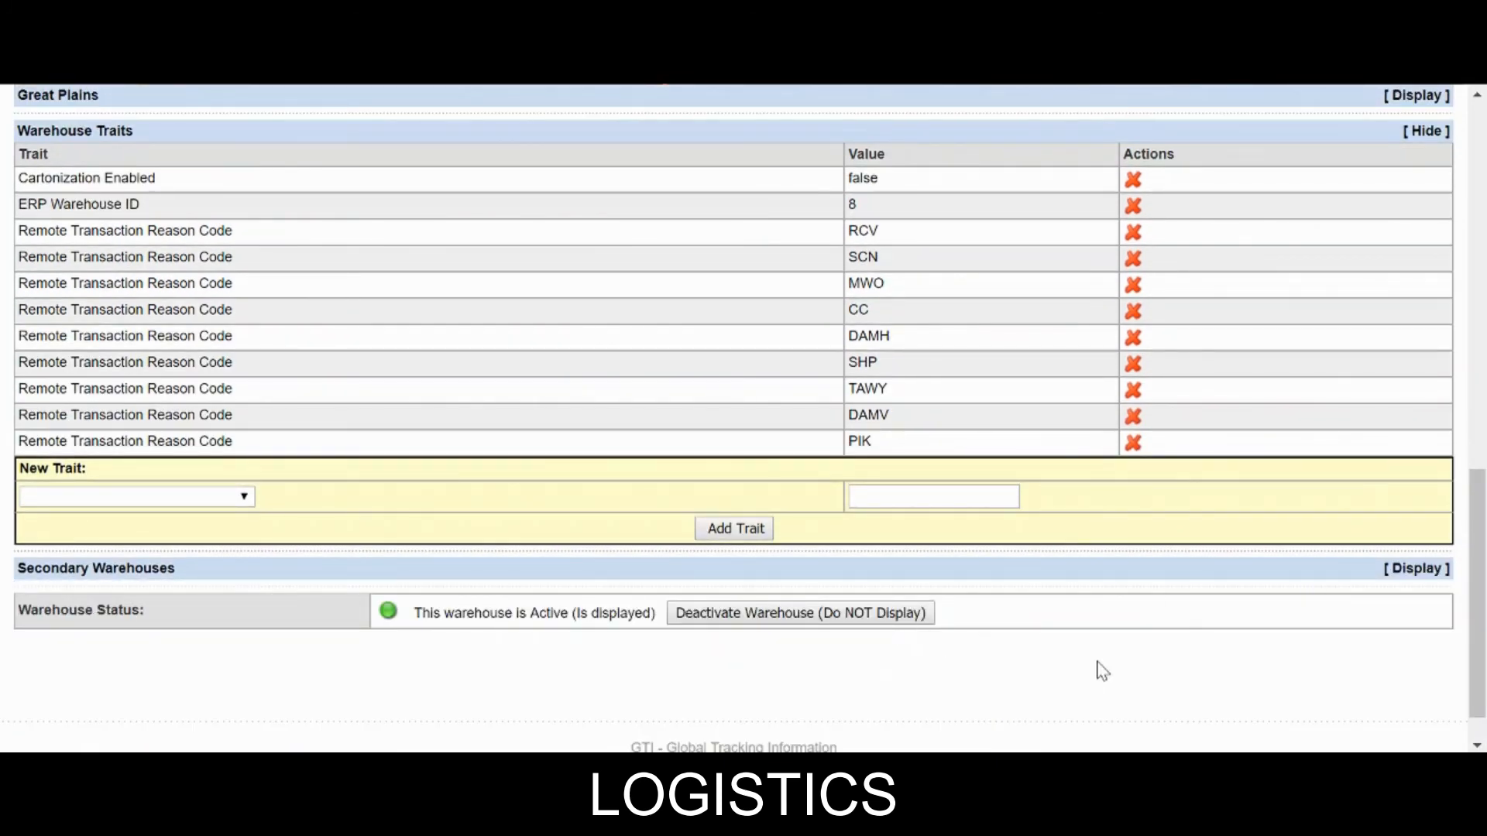
pyautogui.scroll(8, 1102, 671)
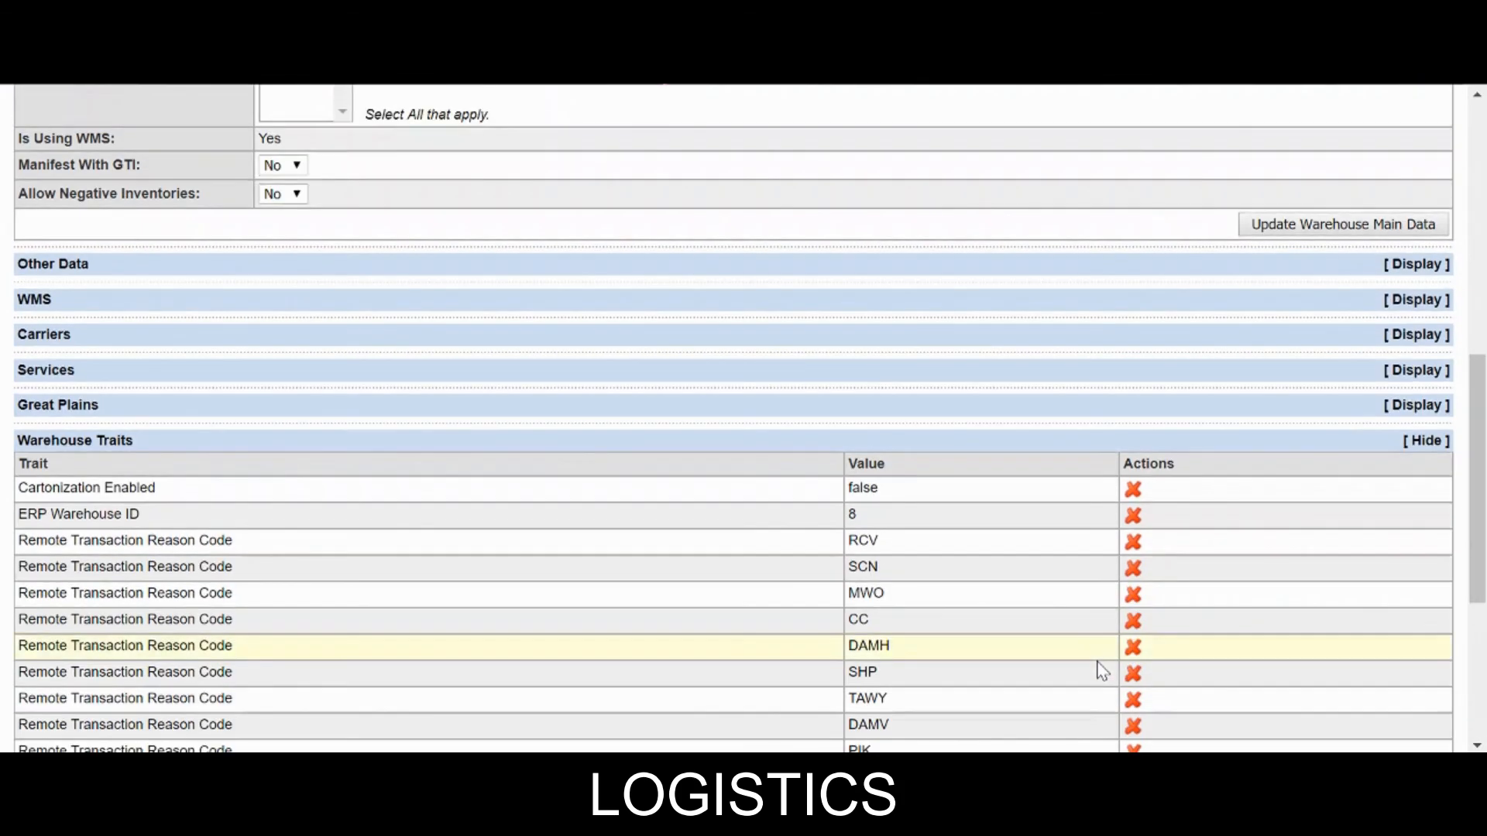
pyautogui.scroll(5, 1103, 671)
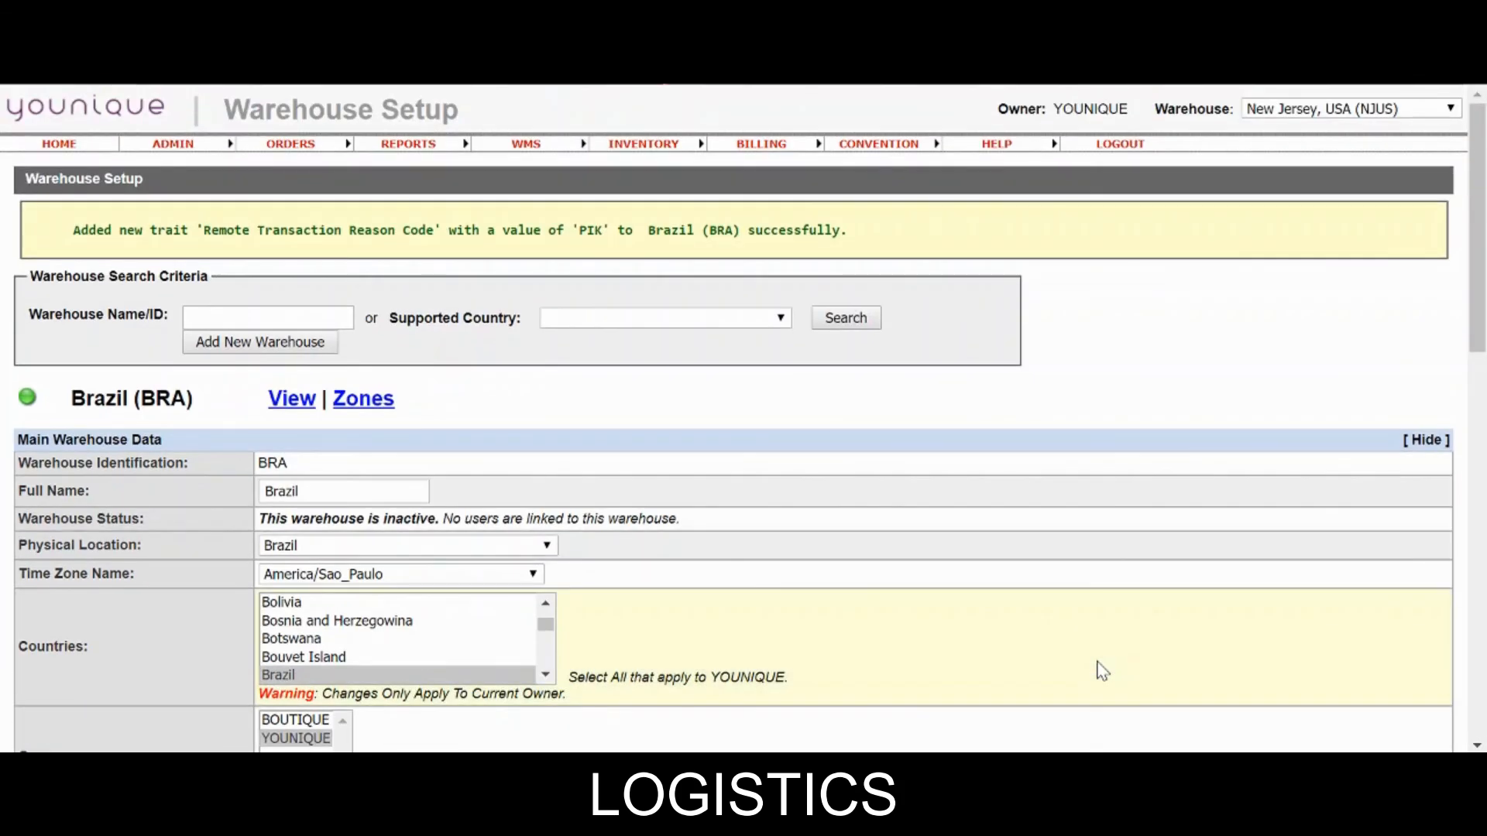
pyautogui.scroll(-13, 1103, 671)
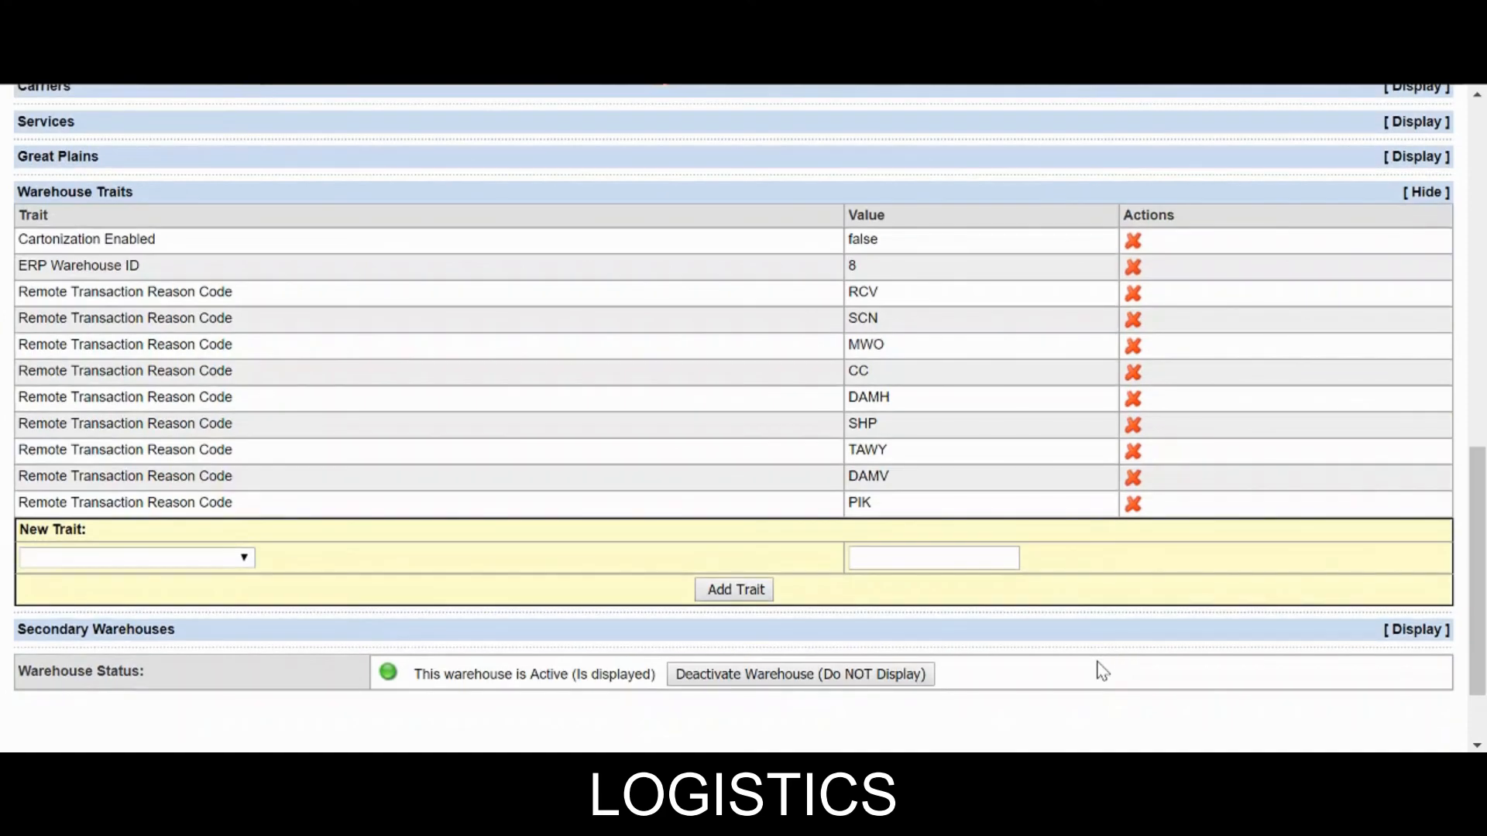